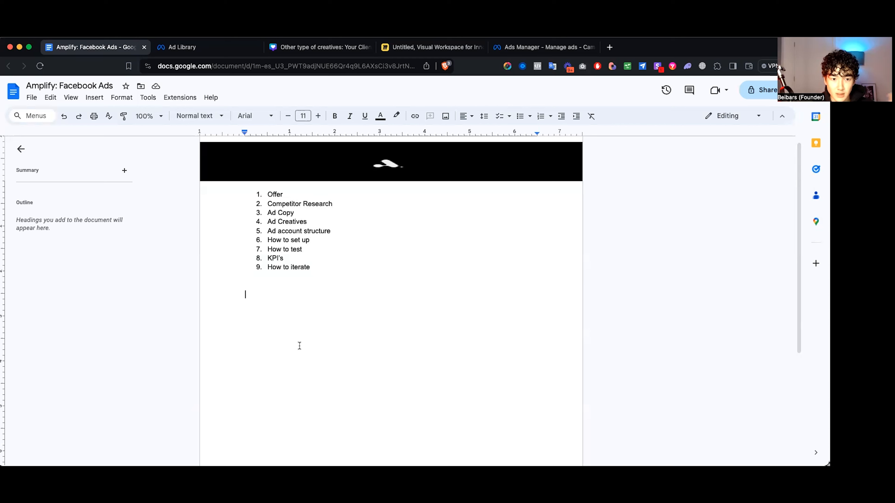
Step: Add an "Offer:" heading below the numbered list, with the dashed bullet "Free Quote" under it
text(Offer:)
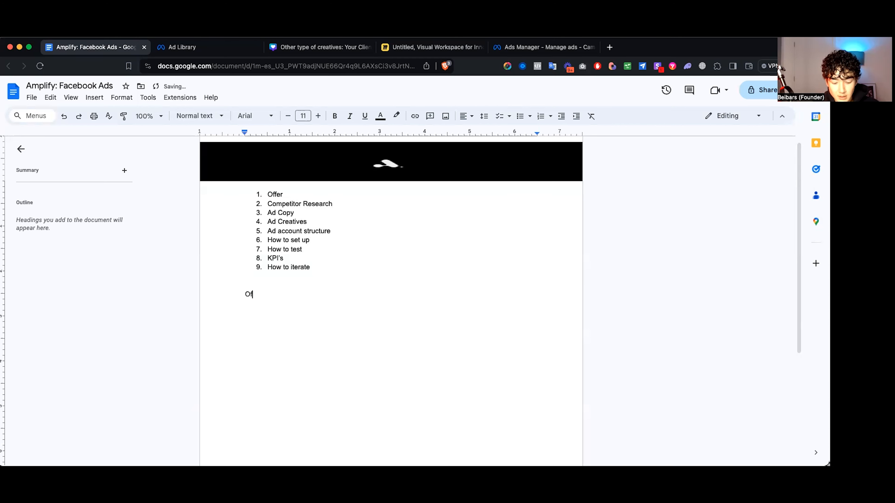
key(Return)
text(- Free Quote)
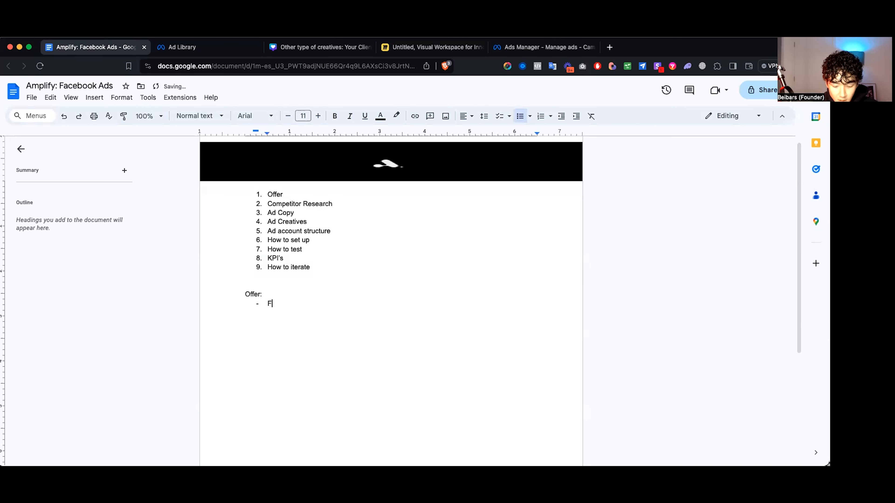
key(BackSpace)
key(BackSpace)
key(BackSpace)
key(BackSpace)
key(BackSpace)
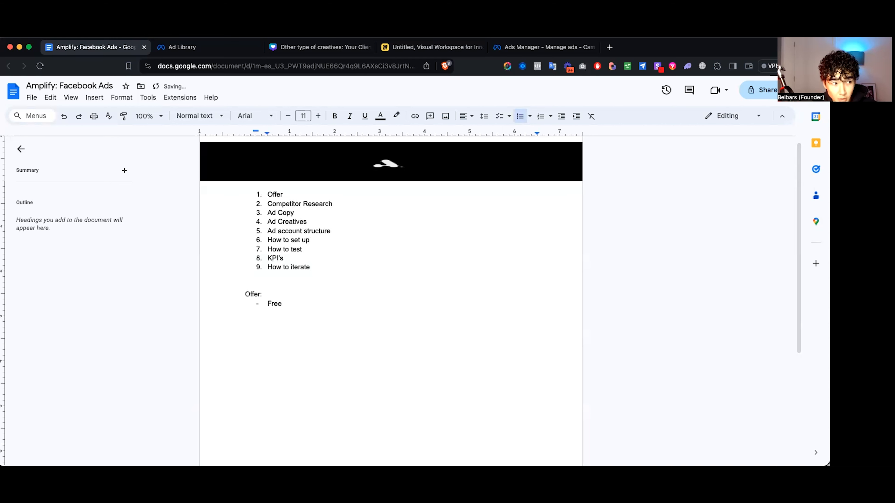
text(Quote)
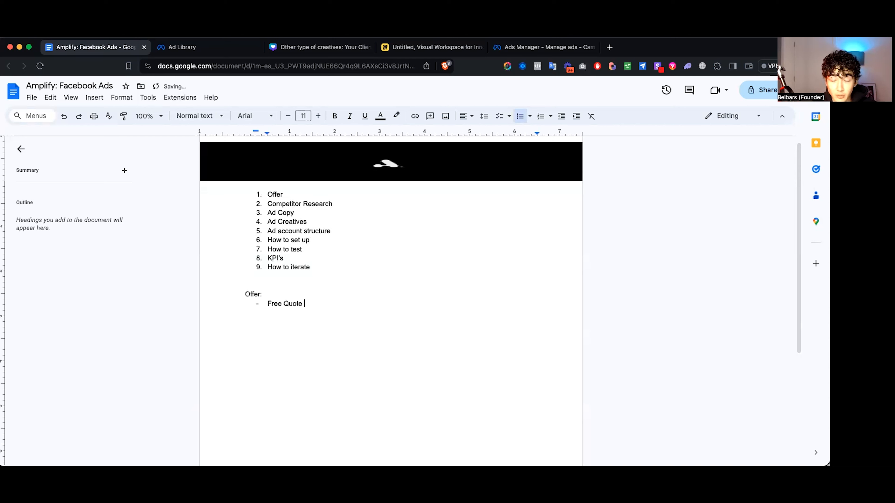
Step: Replace the text of the bullet under "Offer:" with "Get 30% OFF your current quote"
key(BackSpace)
key(BackSpace)
key(BackSpace)
key(BackSpace)
key(BackSpace)
key(BackSpace)
key(BackSpace)
key(BackSpace)
key(BackSpace)
key(BackSpace)
key(BackSpace)
key(BackSpace)
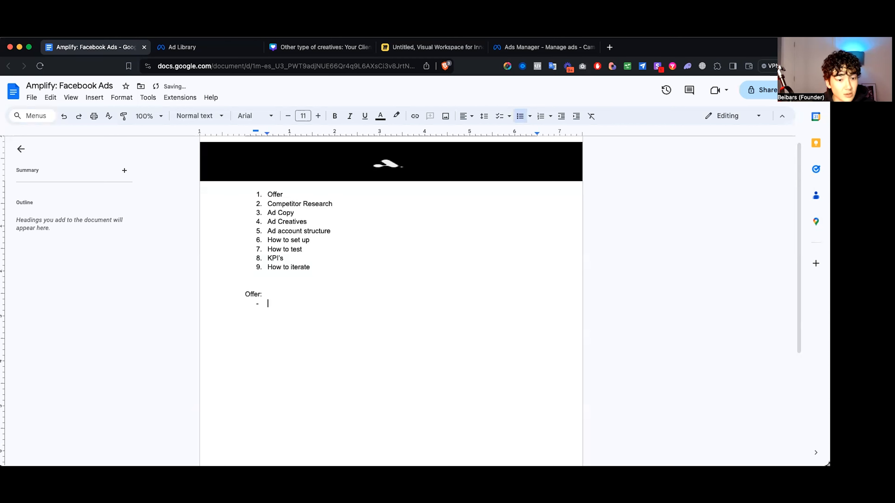
text(-)
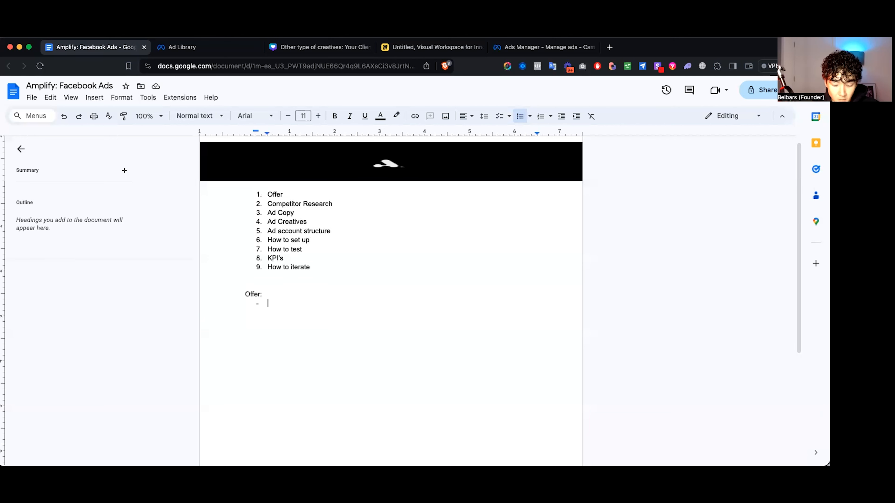
text(Get a 30)
text(%)
key(BackSpace)
key(BackSpace)
key(BackSpace)
key(BackSpace)
key(BackSpace)
key(BackSpace)
text(30%)
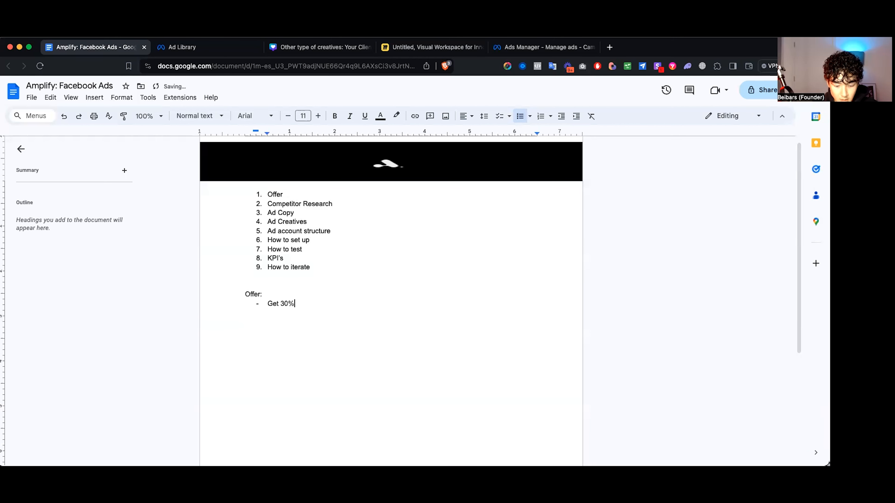
text( OFF your current quote )
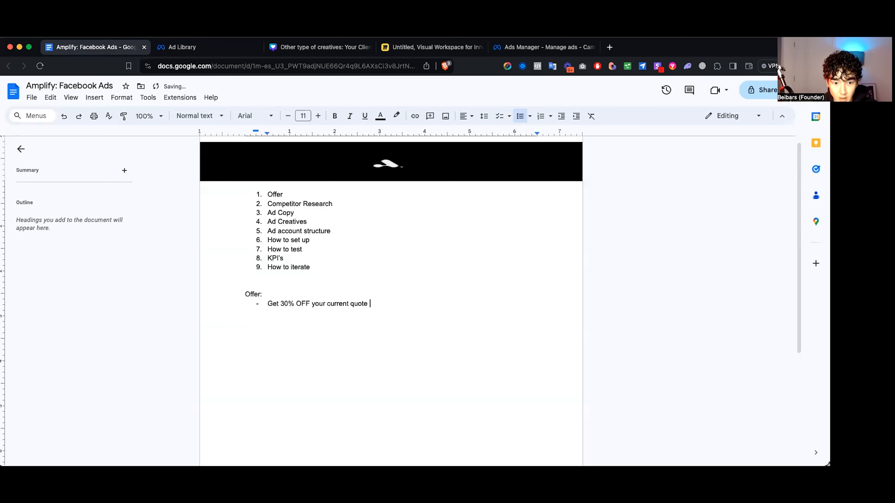
Step: Extend the offer bullet with "plus a free premium shower head installation" and end the list
text(pl)
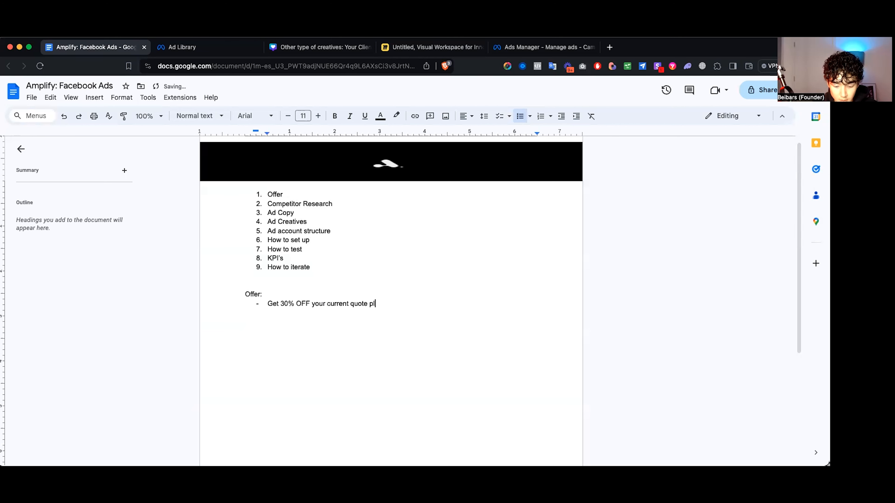
text(us a free shower)
key(BackSpace)
key(BackSpace)
key(BackSpace)
key(BackSpace)
key(BackSpace)
key(BackSpace)
text(premi)
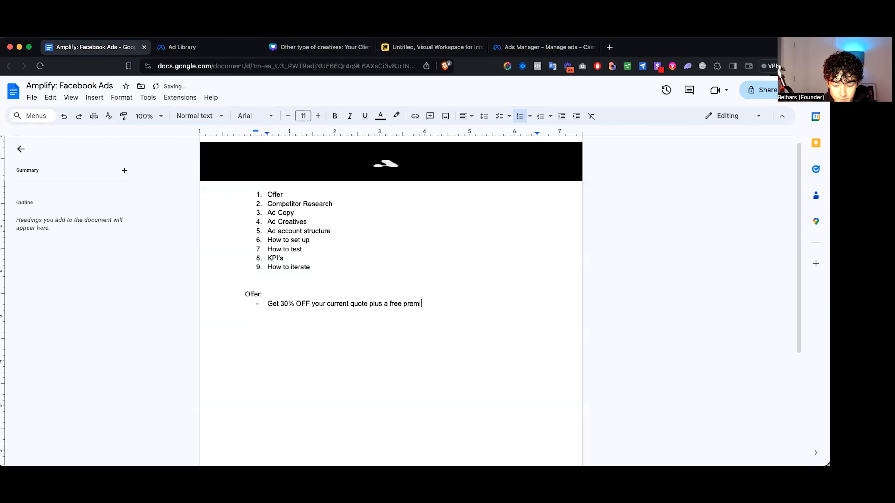
text(um shower head installation)
key(Return)
key(Return)
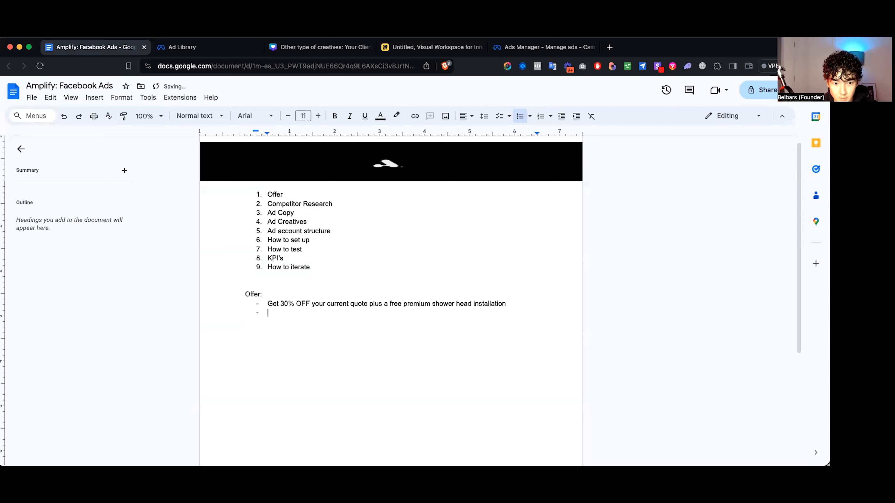
scroll(302, 351, down, 3)
scroll(314, 302, up, 2)
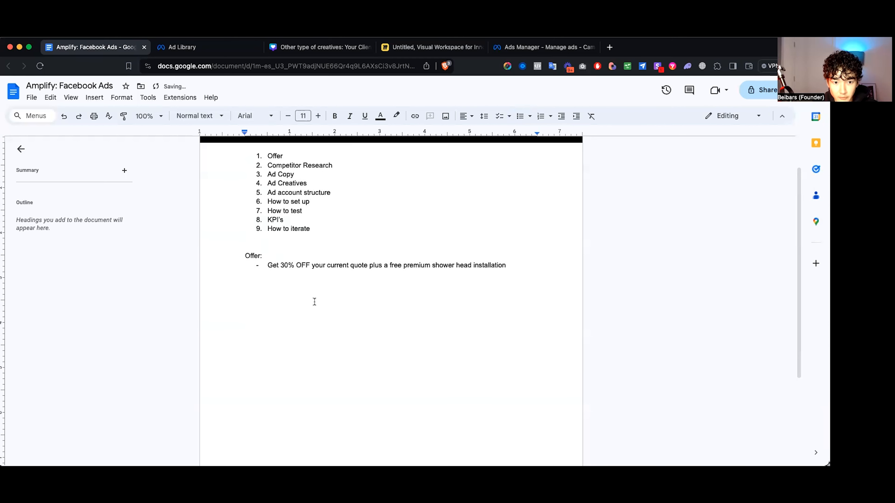
drag(260, 285, 365, 305)
click(363, 305)
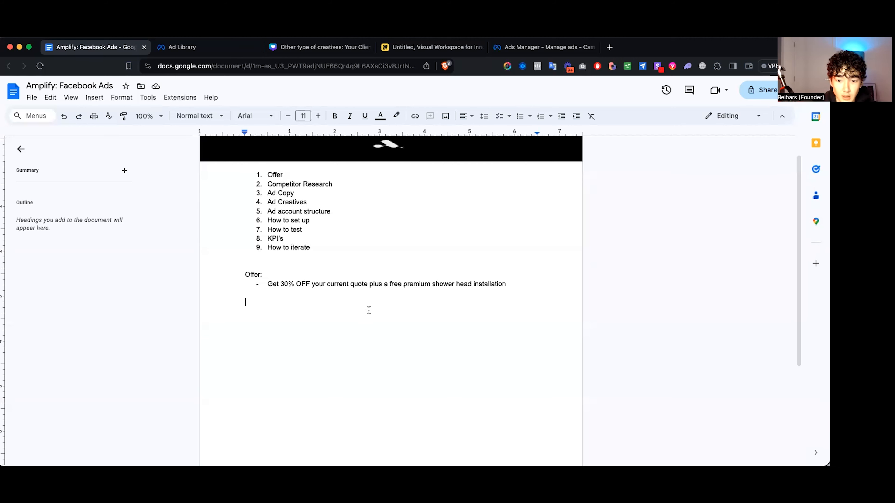
scroll(367, 310, down, 1)
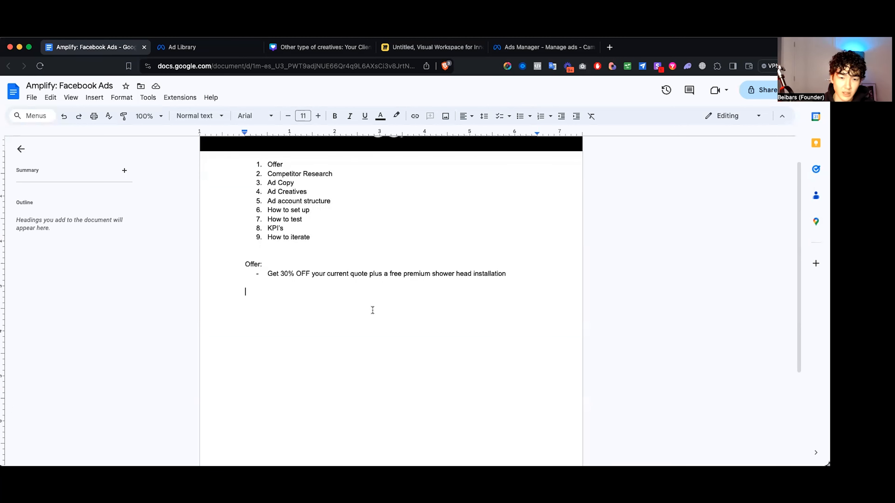
scroll(368, 307, up, 1)
click(363, 295)
double_click(363, 293)
Step: Add a second dashed bullet under "Offer:" reading "Get a free consultation (worth $250)" and end the list
click(371, 306)
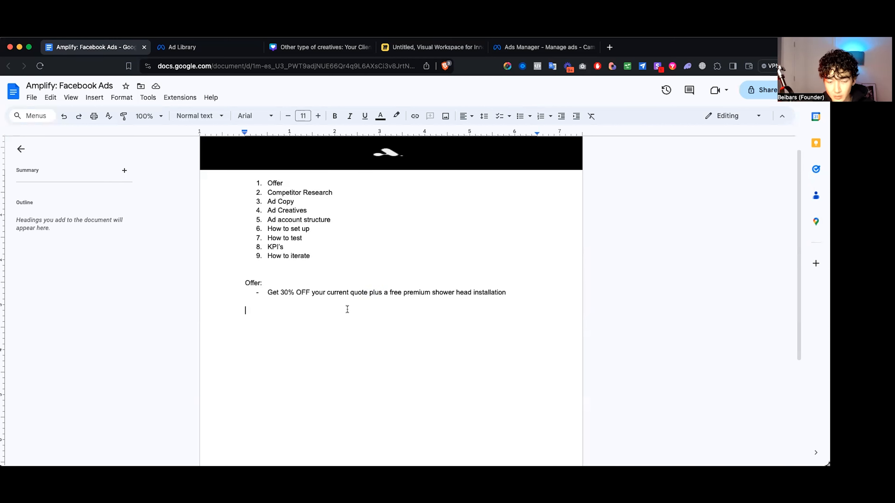
text(- Fre)
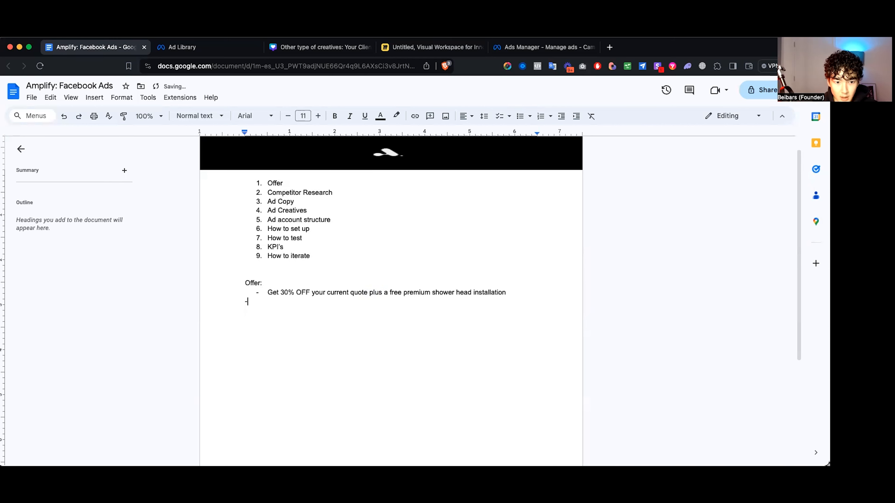
key(BackSpace)
key(BackSpace)
key(BackSpace)
text(Get  a fr)
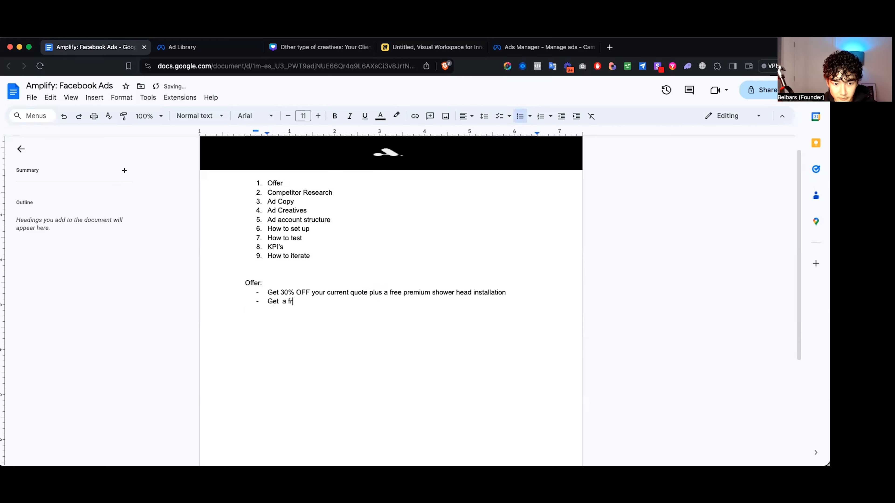
text(ee consultation)
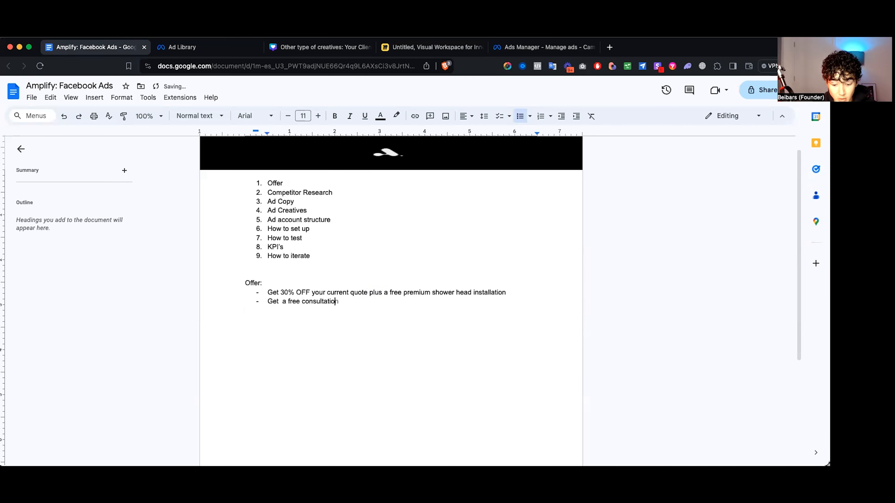
text( (wor)
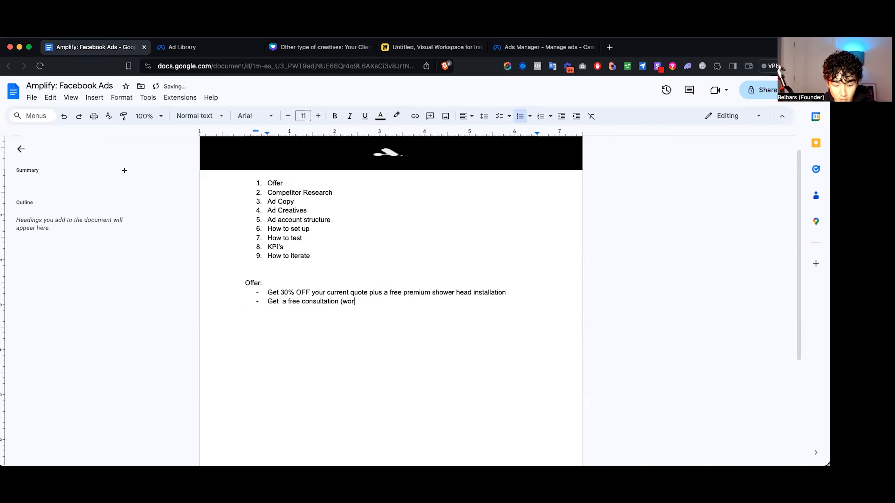
text(th $250))
key(Return)
key(Return)
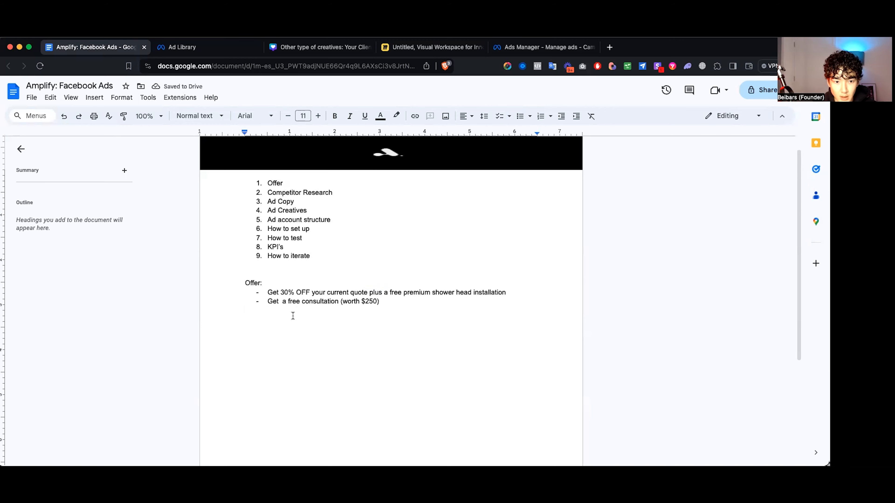
Step: Switch to the Meta Ad Library and examine the offers and copy in the competitors' bathroom remodel ads
scroll(307, 289, down, 1)
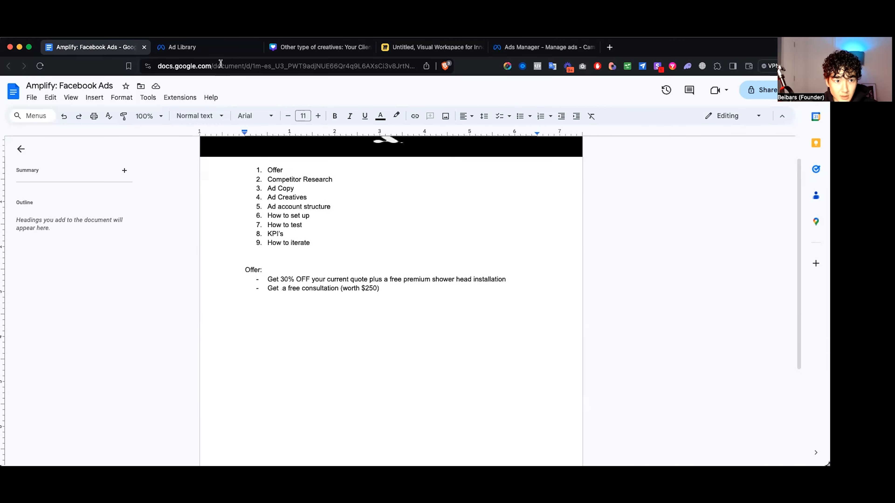
click(208, 51)
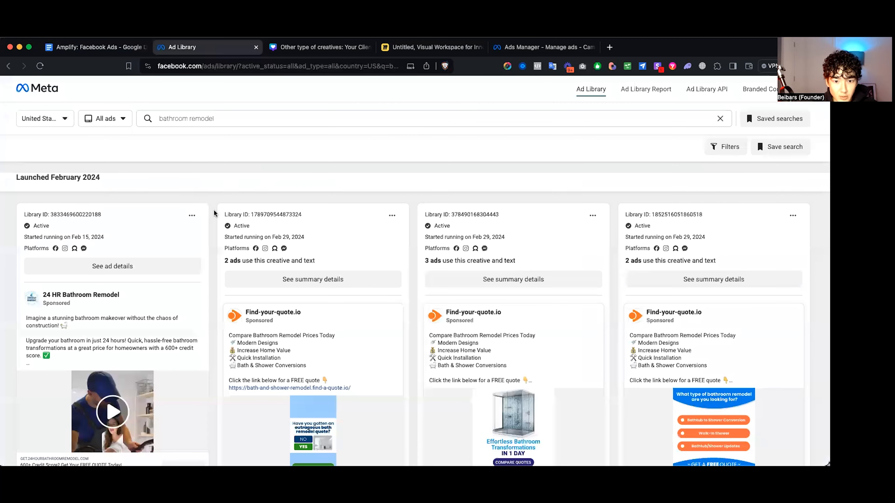
scroll(214, 209, down, 5)
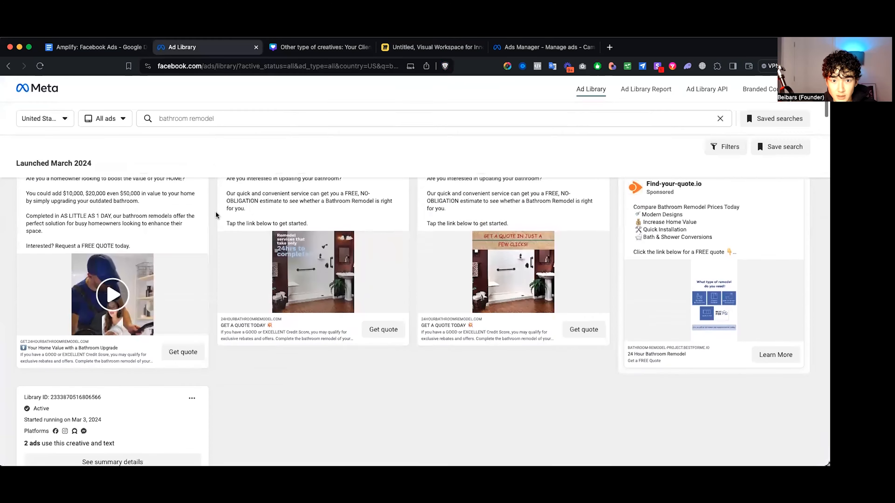
scroll(193, 227, down, 4)
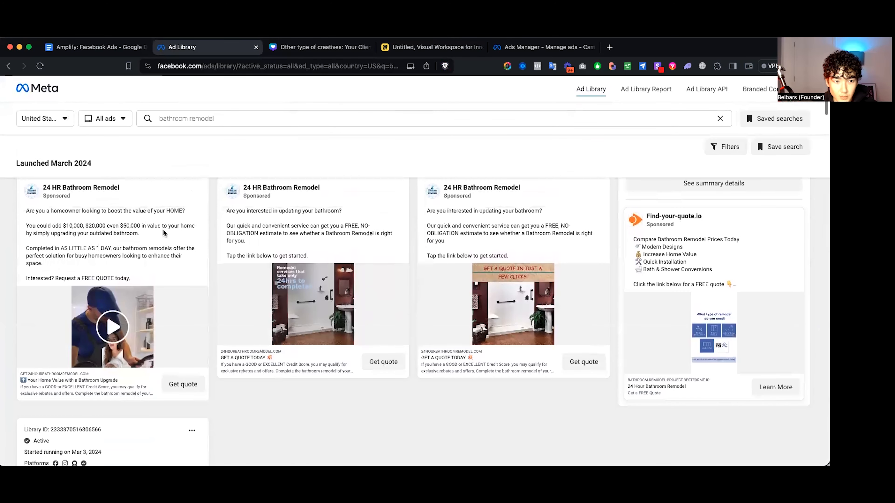
scroll(187, 213, up, 4)
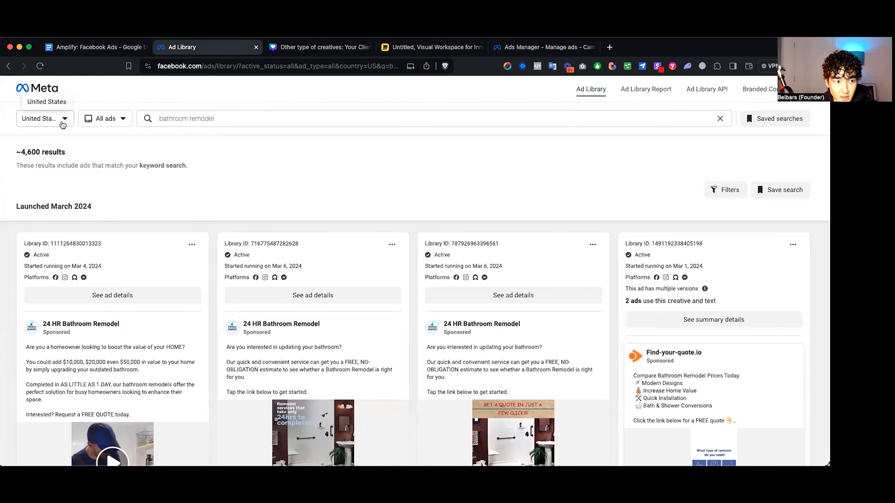
scroll(193, 248, down, 3)
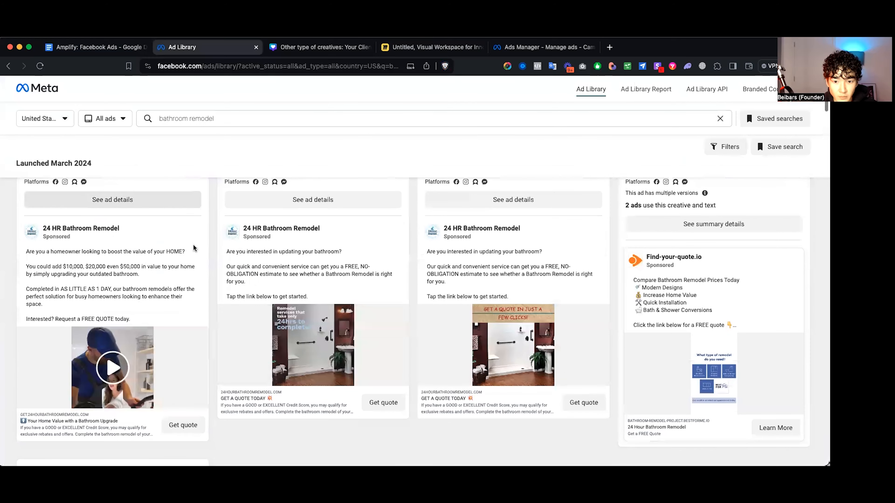
scroll(194, 248, down, 10)
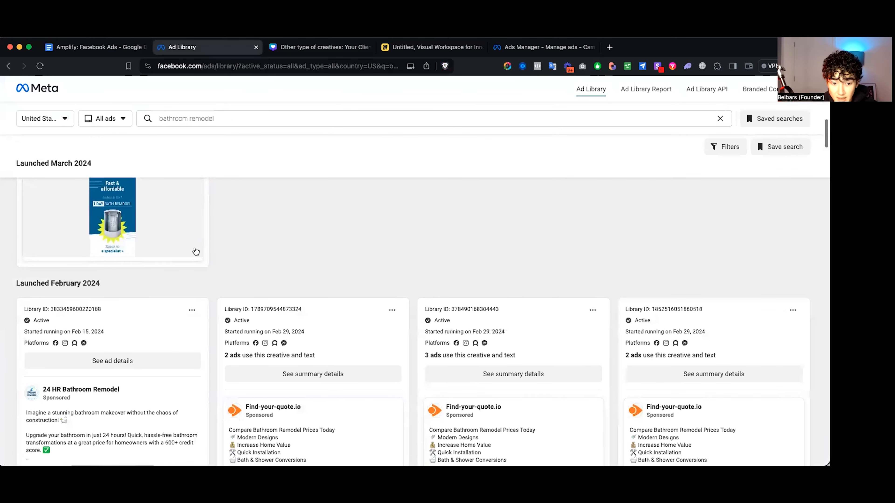
scroll(196, 251, down, 3)
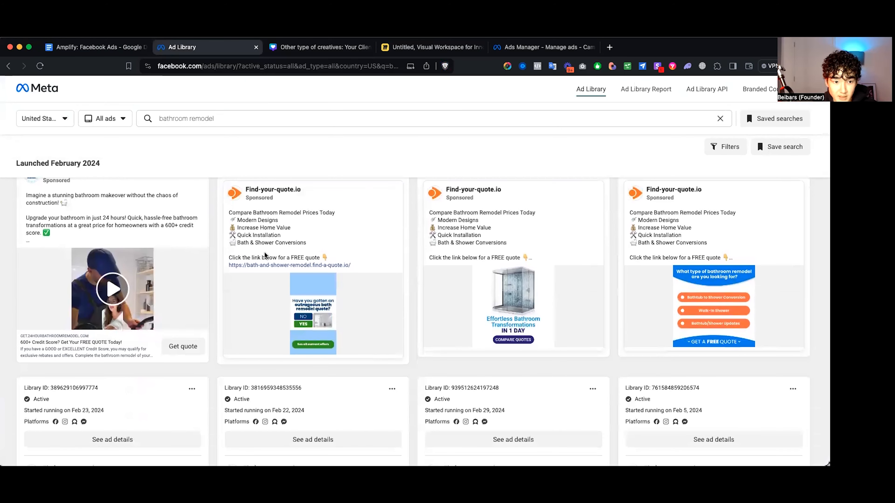
scroll(265, 253, up, 5)
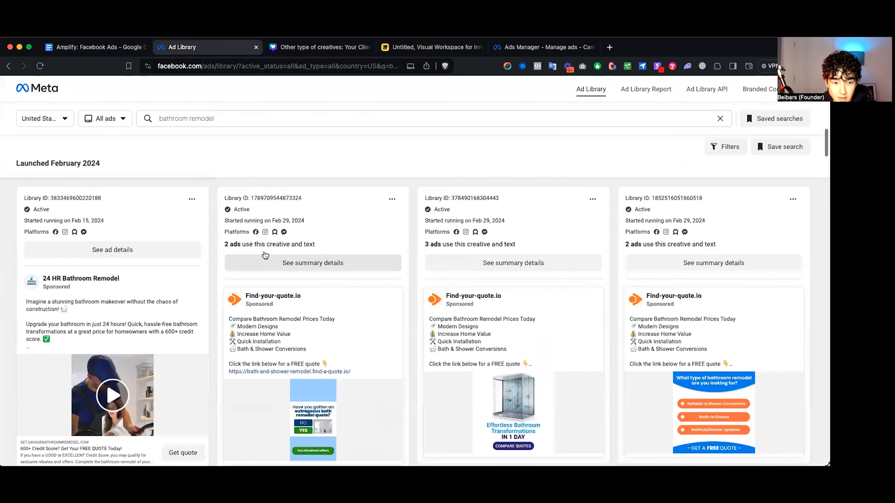
scroll(265, 254, up, 4)
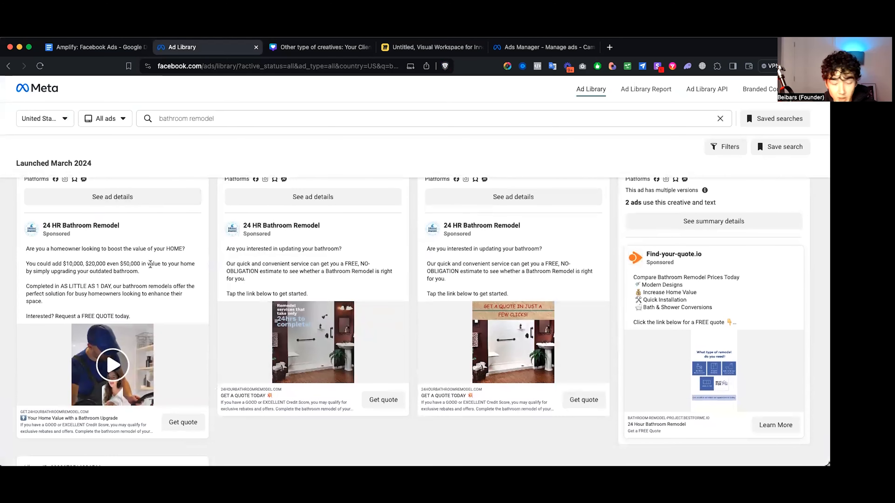
Step: Return to the Google Docs document and add a "Competitors:" heading with the dashed bullet "Add Value to your home"
click(95, 47)
text(Competitors:)
key(Return)
text(- Add Value)
key(BackSpace)
key(BackSpace)
text(ue to yoru)
key(BackSpace)
key(BackSpace)
text(ur home)
Step: Append "($10,000,$20,000,$50,000)" to the competitors bullet and end the list
key(Return)
key(BackSpace)
key(BackSpace)
text(($10)
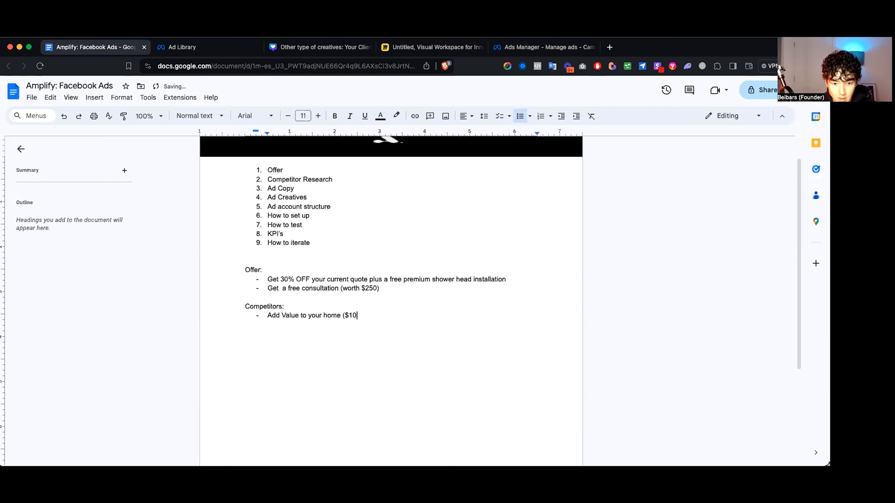
text(,000,$20,000$)
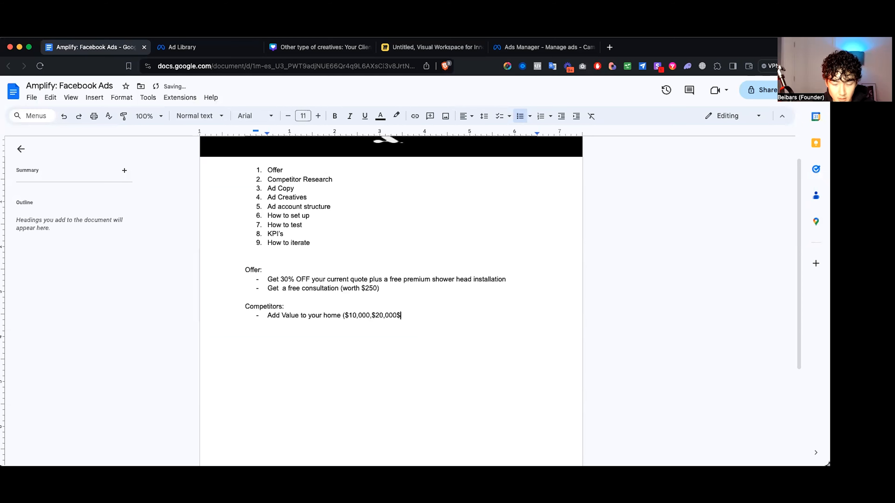
key(BackSpace)
text(,$50,000))
key(Return)
key(Return)
Step: Switch to the Meta Ad Library and examine the copy and creatives of the bathroom remodel ads launched in March and February 2024
click(190, 47)
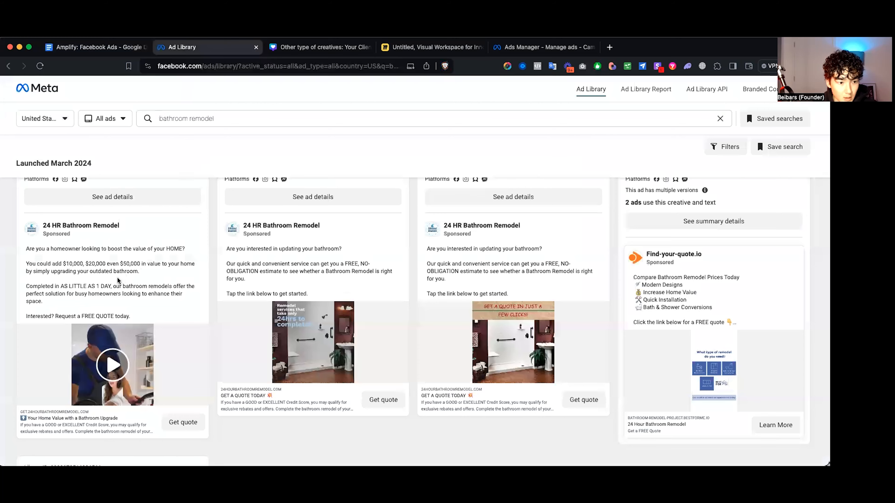
scroll(116, 281, down, 1)
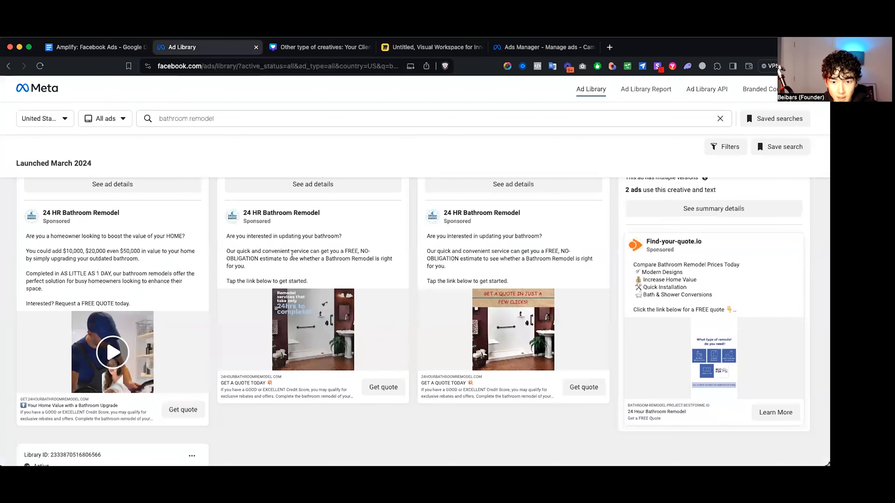
scroll(406, 276, down, 5)
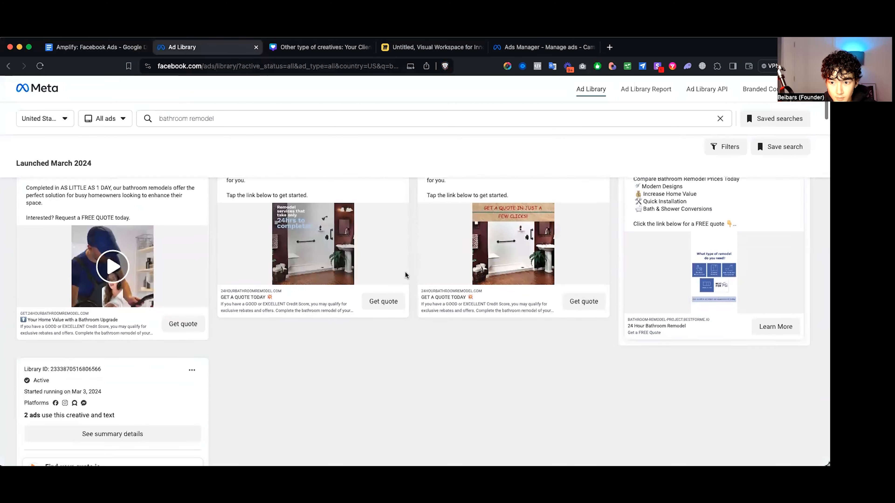
scroll(405, 275, down, 15)
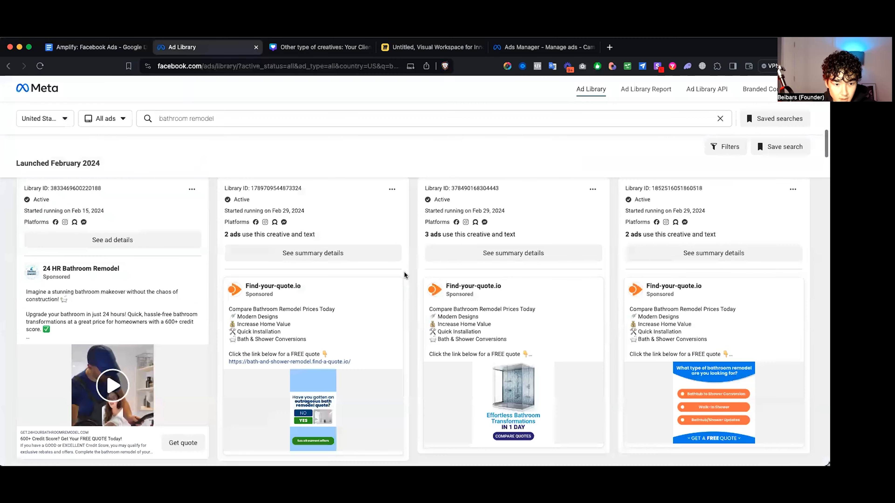
scroll(388, 283, down, 1)
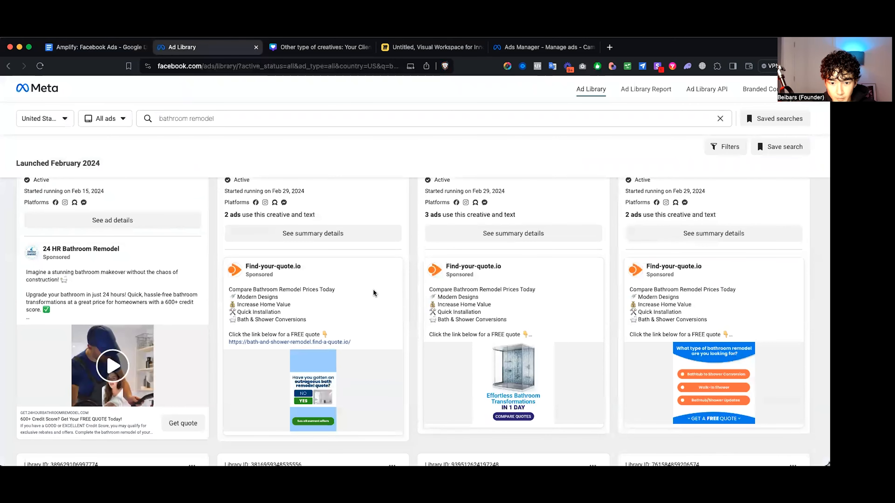
scroll(334, 306, down, 12)
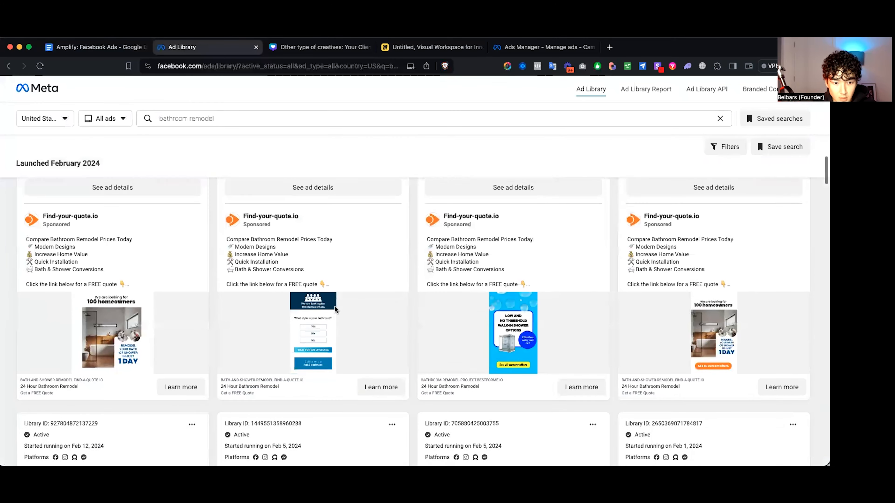
scroll(337, 310, down, 10)
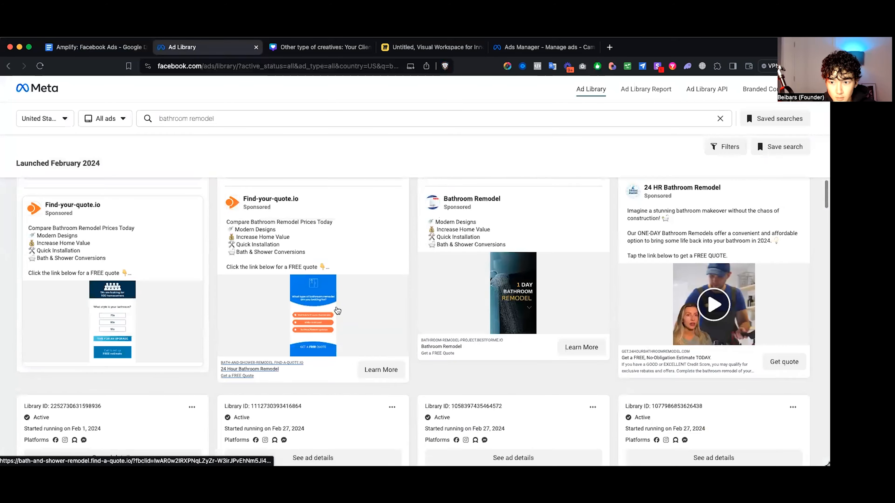
scroll(337, 310, down, 10)
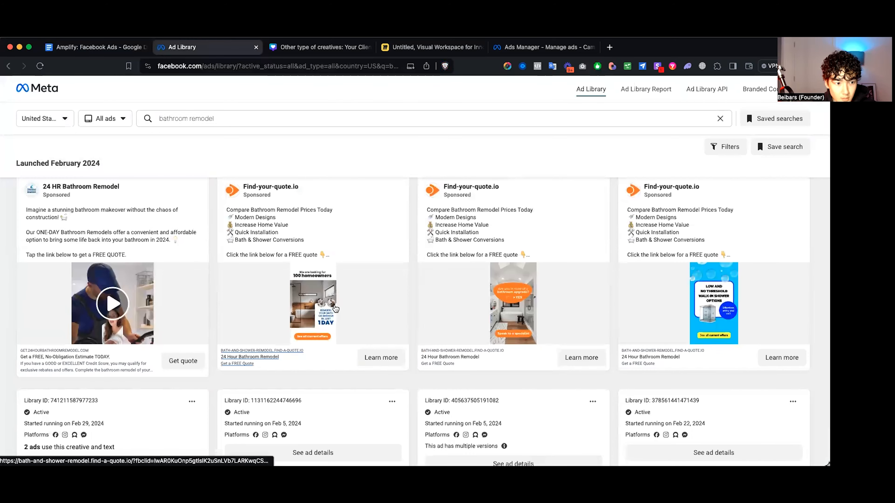
scroll(335, 309, down, 10)
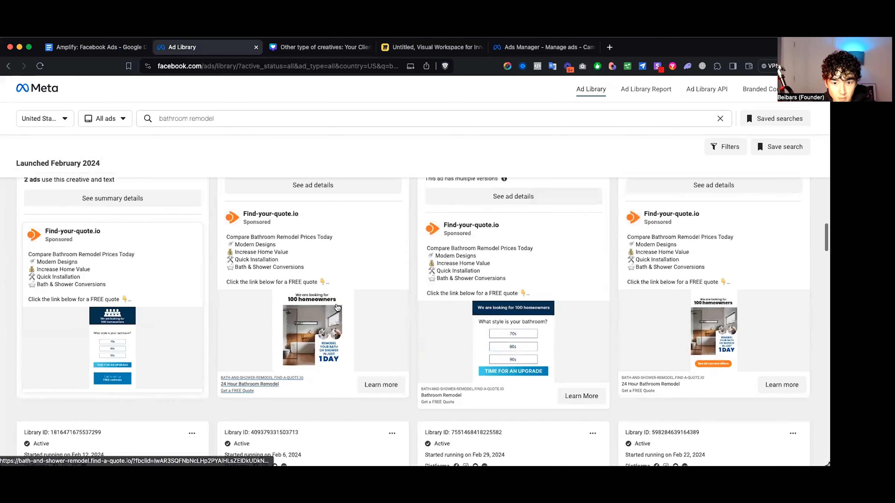
scroll(335, 307, down, 10)
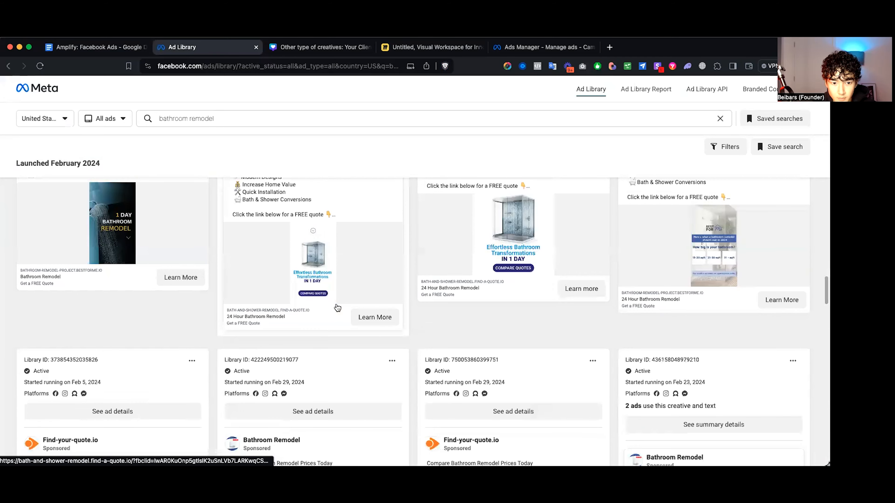
scroll(337, 309, down, 8)
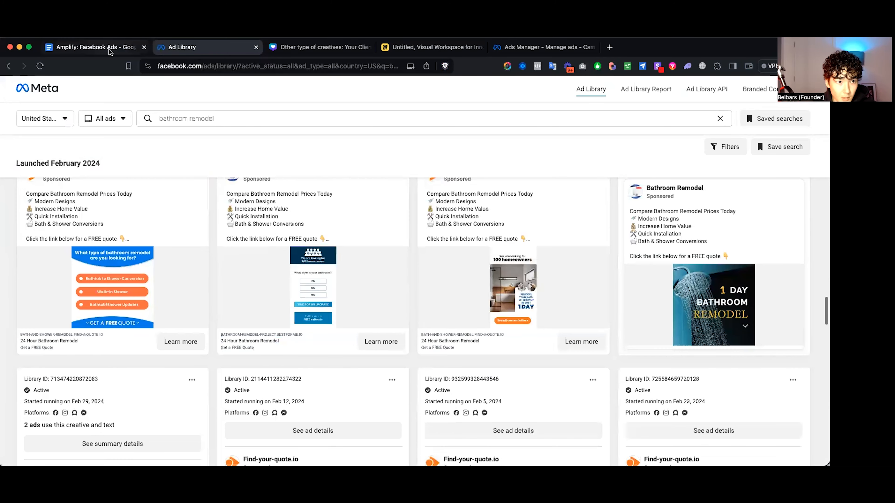
Step: Return to the Google Docs document, add a second dashed bullet "In 1 day" under "Competitors:" and end the list
click(106, 48)
key(Return)
text(In 1 day)
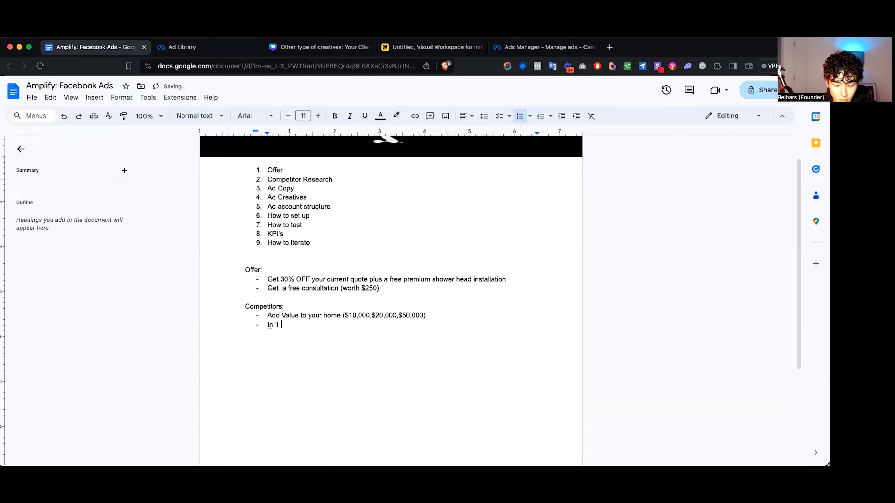
key(Return)
key(Return)
key(Return)
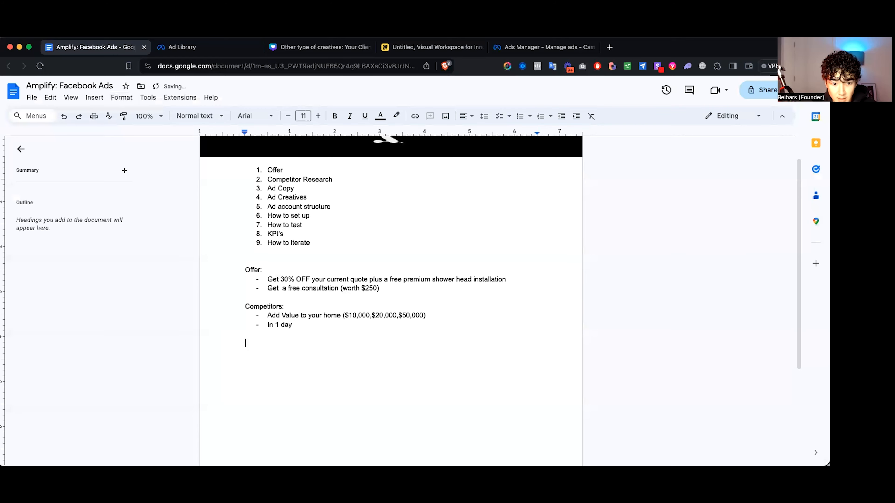
Step: Check more competitor ads in the Meta Ad Library and append "(get your quote)" to the document's "In 1 day" bullet, ending the list
click(197, 47)
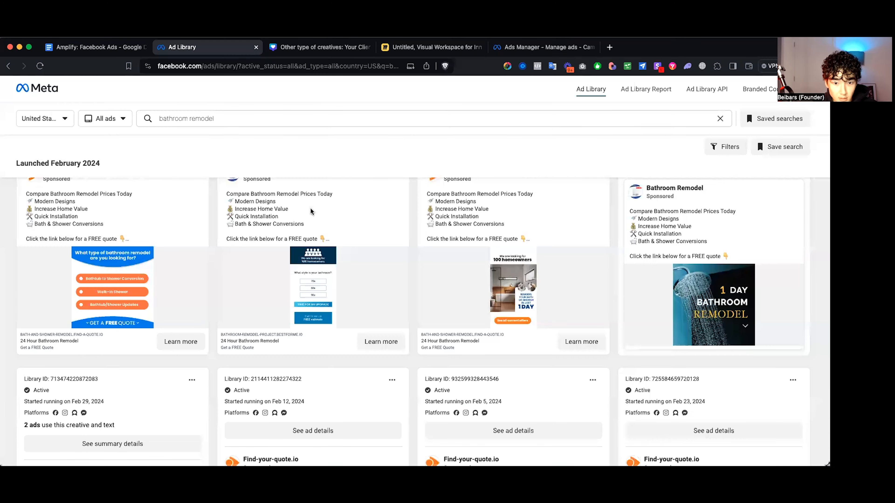
scroll(391, 309, down, 10)
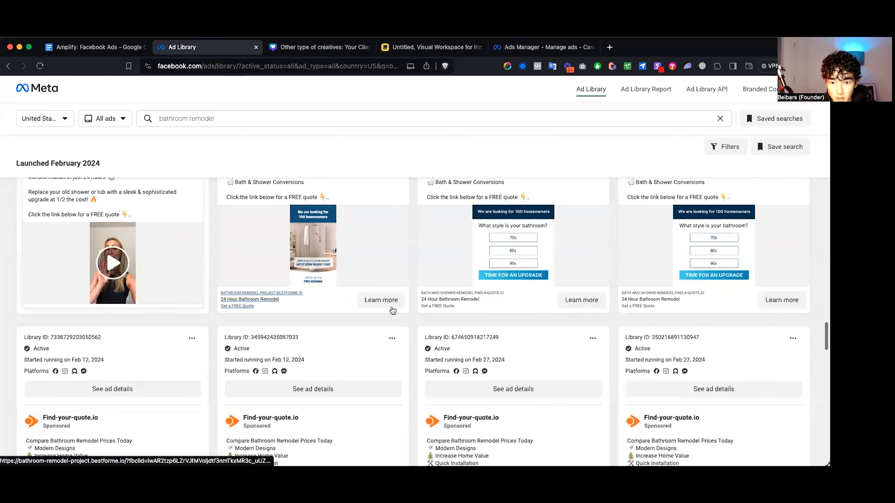
click(114, 50)
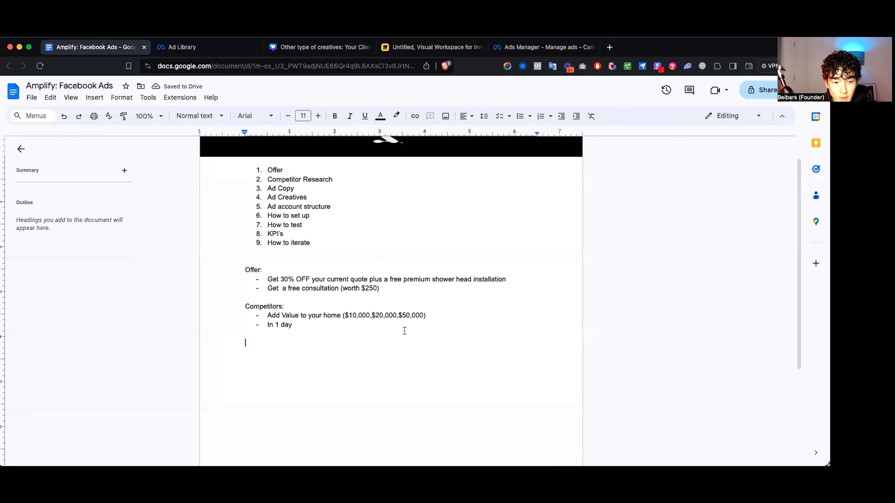
click(297, 326)
scroll(297, 326, up, 1)
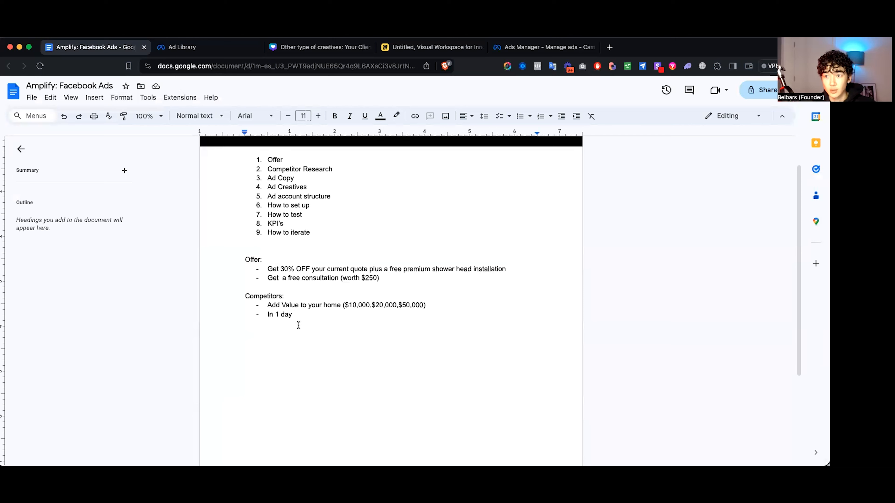
key(BackSpace)
text((get )
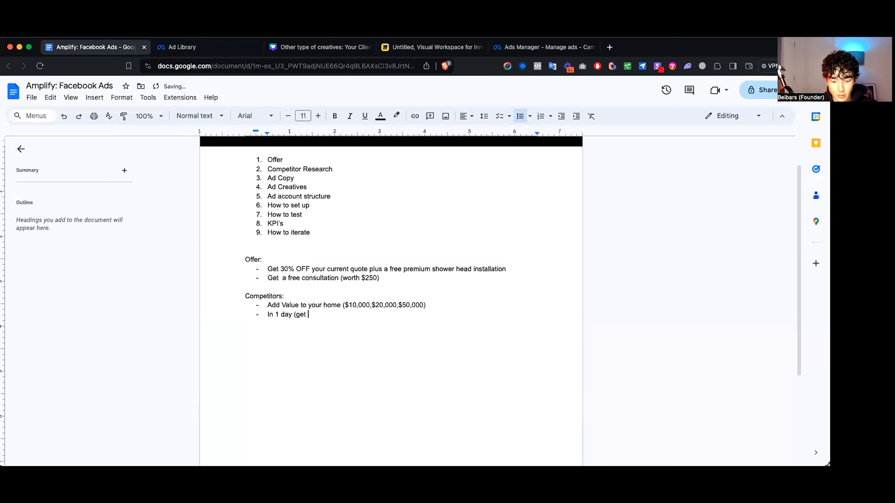
text(your quote))
key(Return)
key(Return)
Step: Switch to the Meta Ad Library and open the Facebook page of the advertiser 24 HR Bathroom Remodel from its March 2024 ad
click(223, 50)
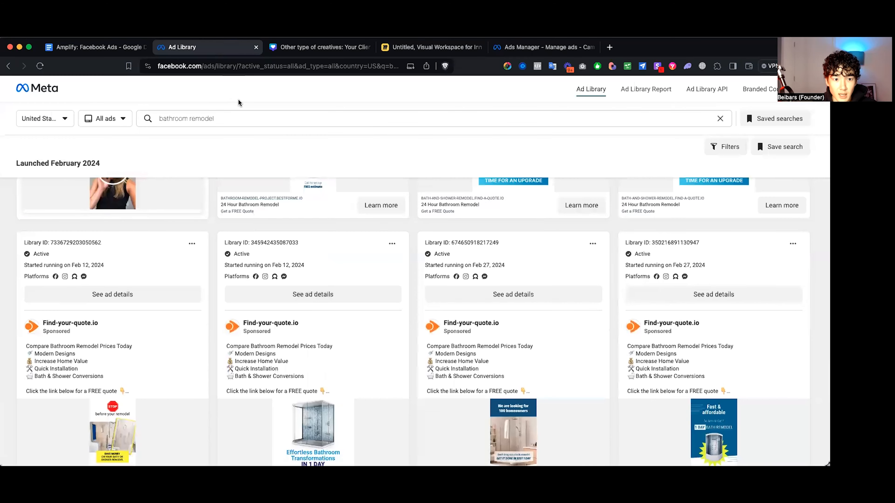
scroll(249, 257, down, 5)
scroll(248, 257, up, 10)
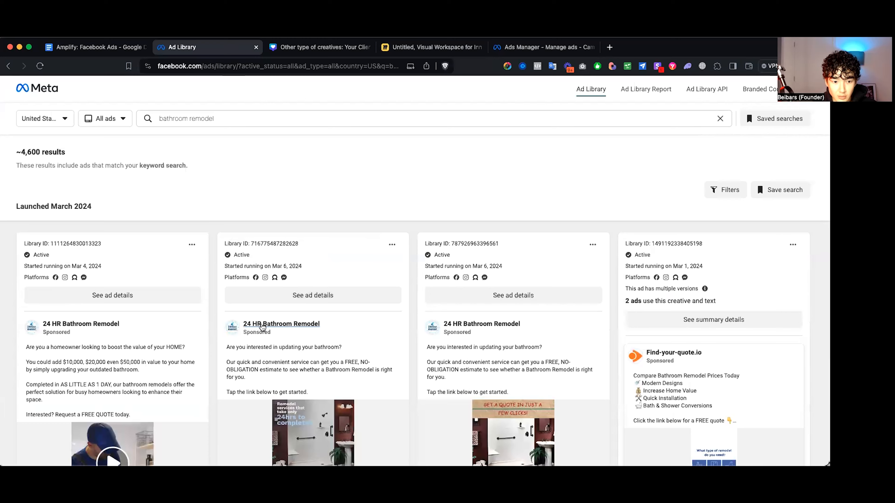
scroll(269, 380, down, 2)
scroll(271, 380, up, 2)
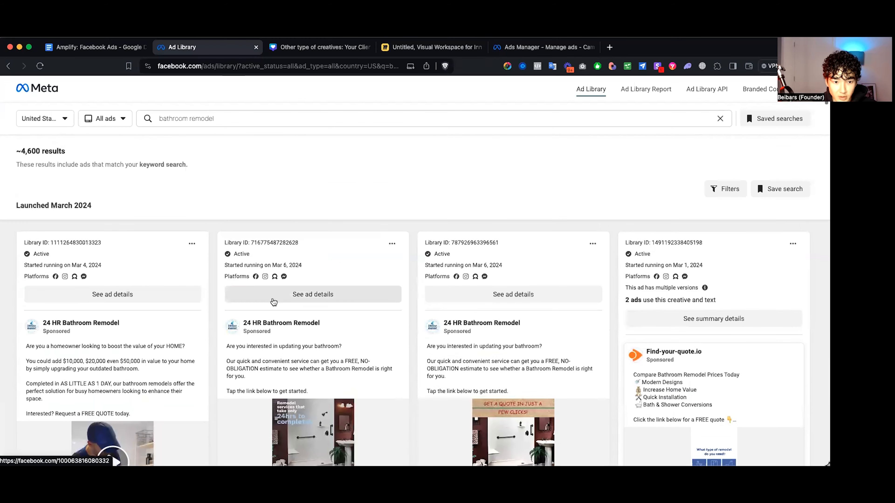
click(271, 323)
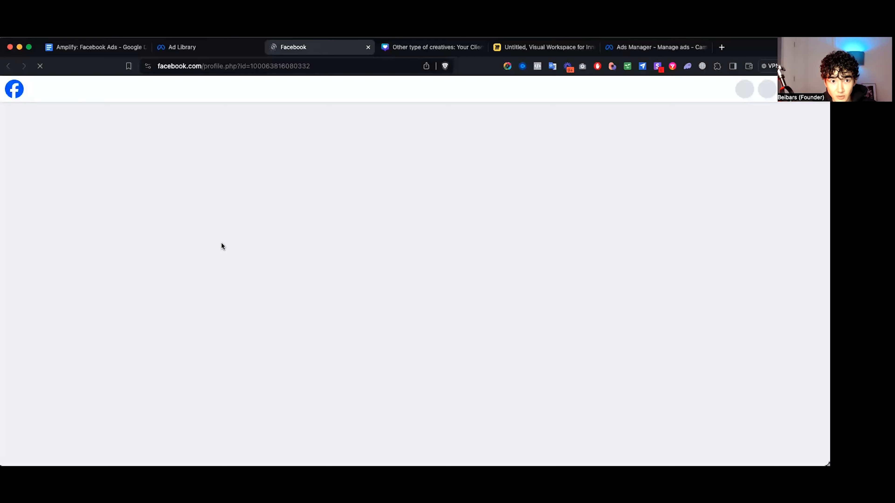
Step: Return to the Ad Library results and examine the start dates, multiple-version notes and creatives of the February 2024 bathroom remodel ads
click(225, 51)
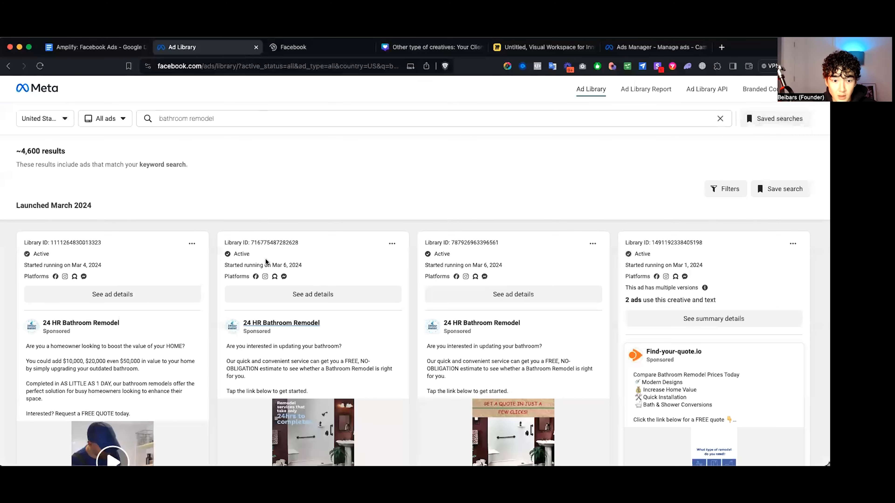
scroll(264, 221, down, 2)
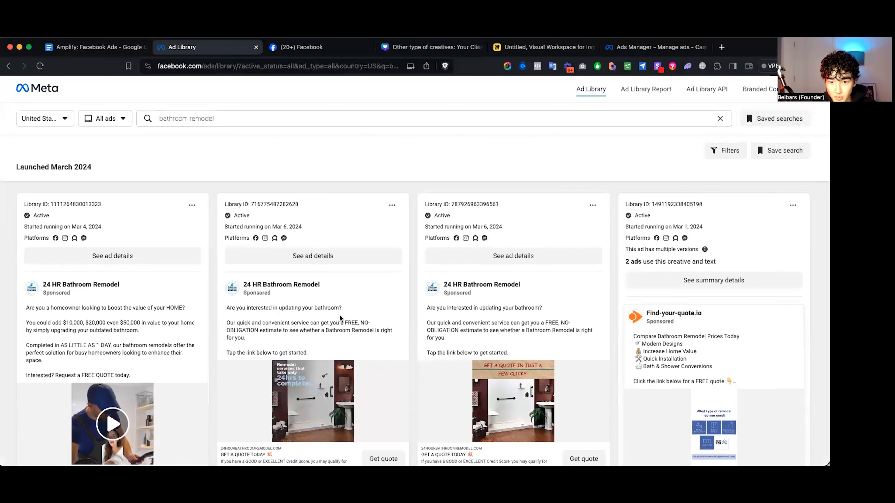
scroll(349, 318, down, 15)
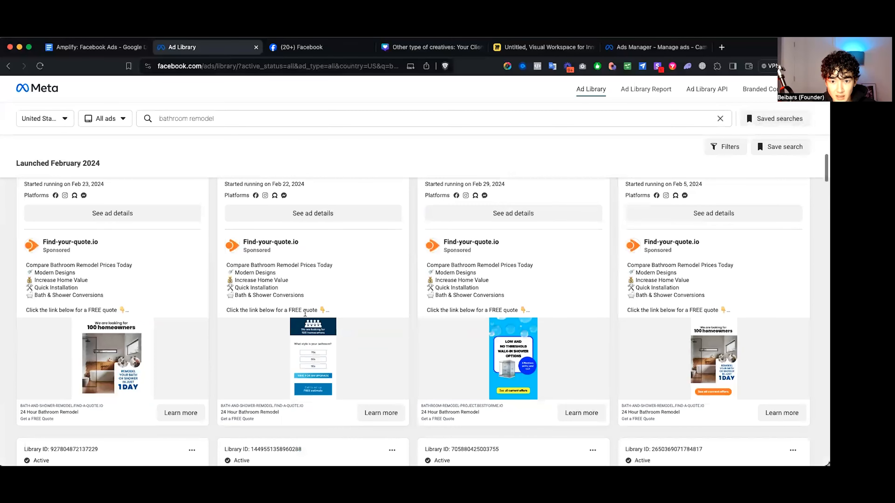
scroll(305, 313, down, 10)
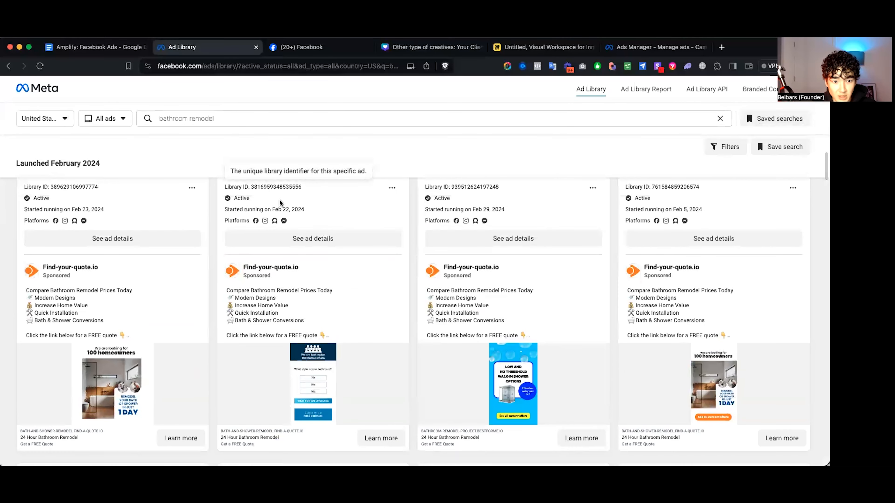
scroll(299, 297, down, 10)
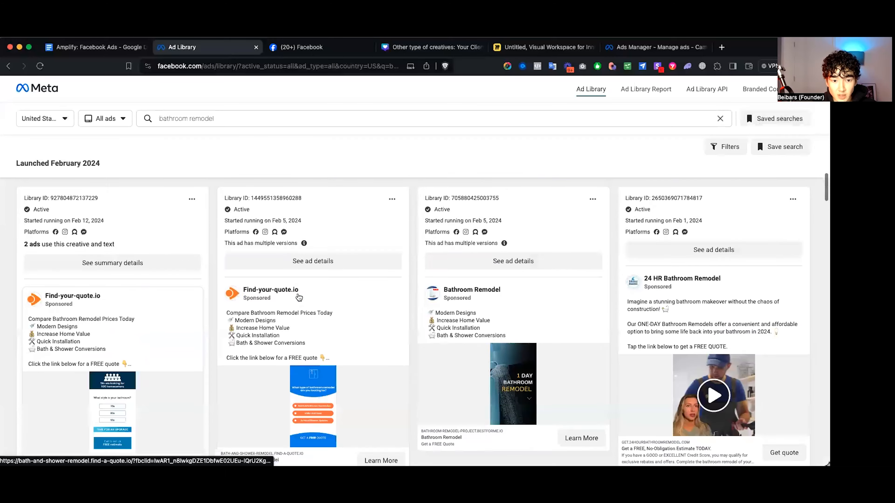
scroll(299, 298, down, 15)
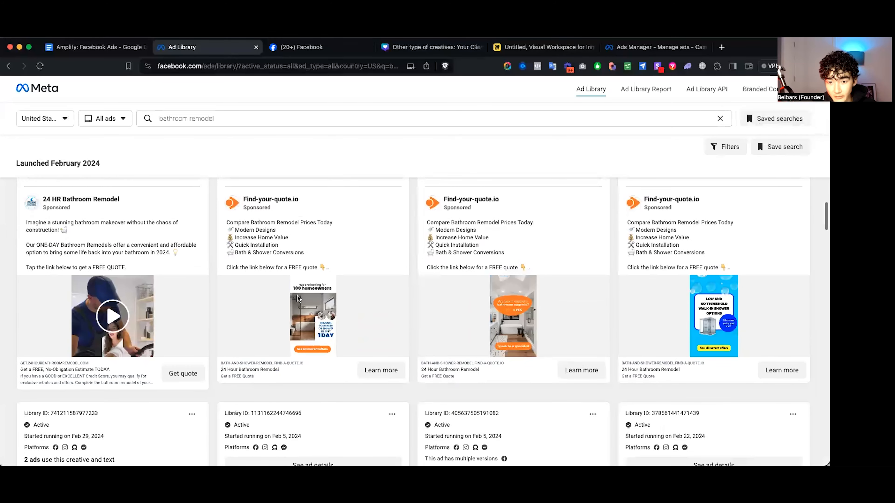
scroll(297, 298, down, 15)
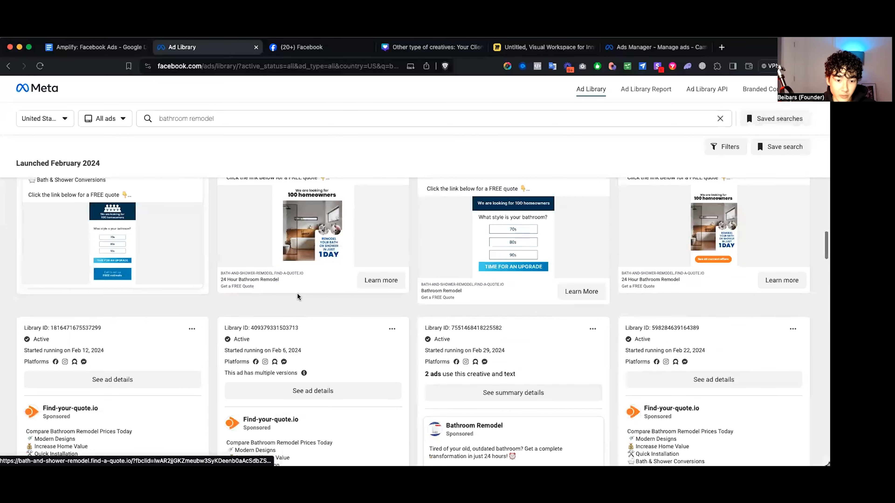
scroll(297, 296, down, 6)
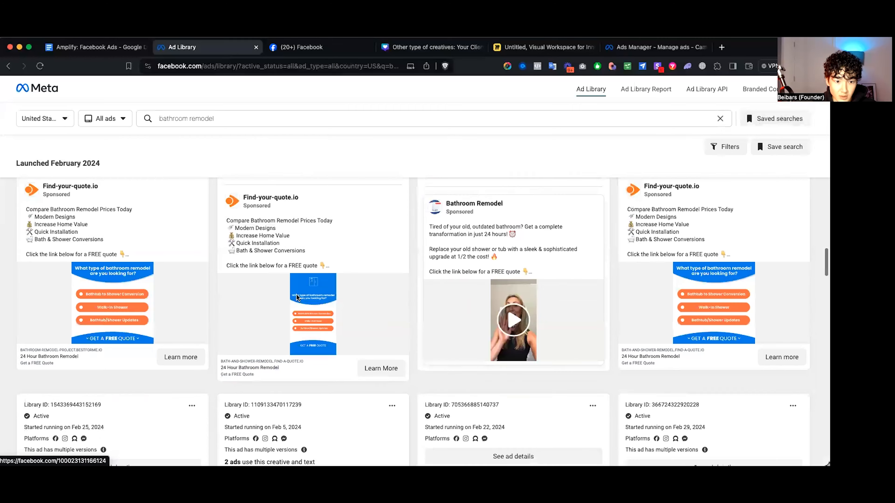
scroll(296, 297, down, 10)
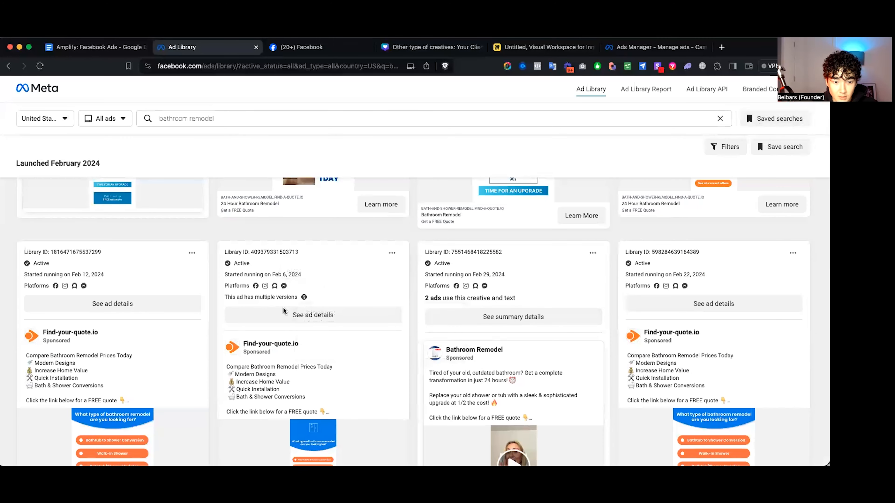
scroll(278, 287, down, 3)
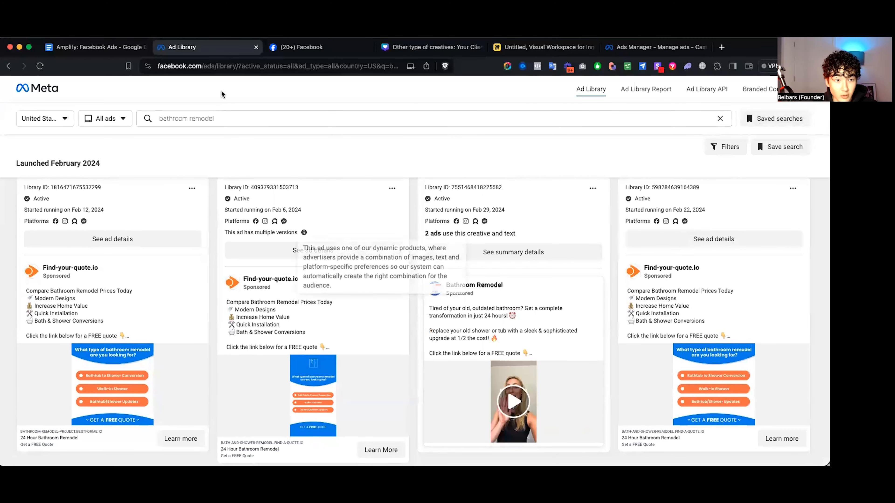
Step: Return to the Google Docs document, add the heading "Ad Copy:" below the competitors list and start a dashed list under it
click(105, 50)
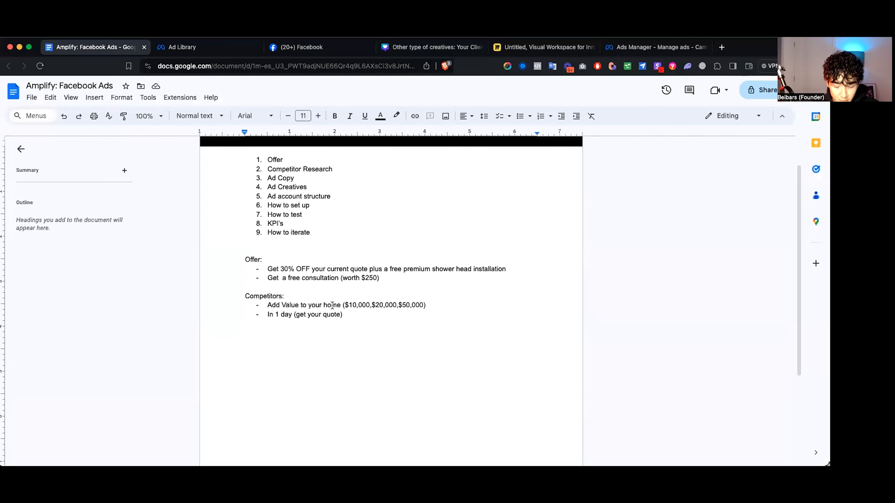
text(Ad Copy)
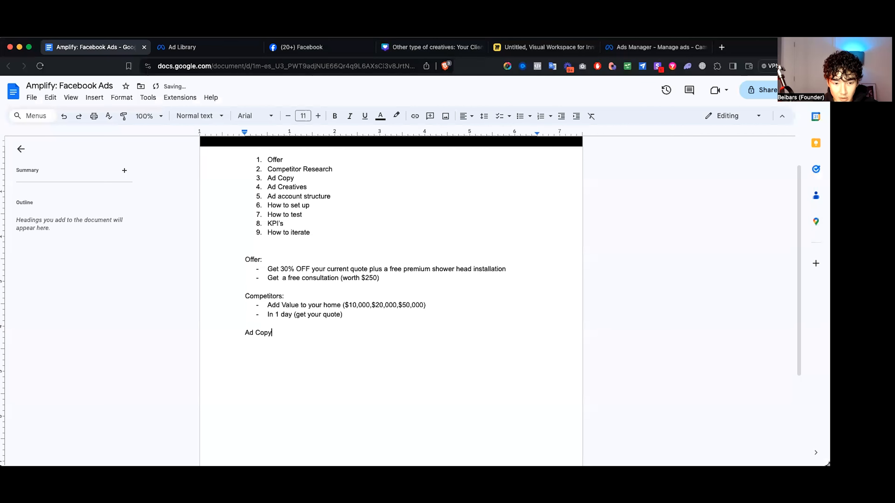
text(:)
key(Return)
key(Return)
scroll(332, 309, down, 2)
text(-)
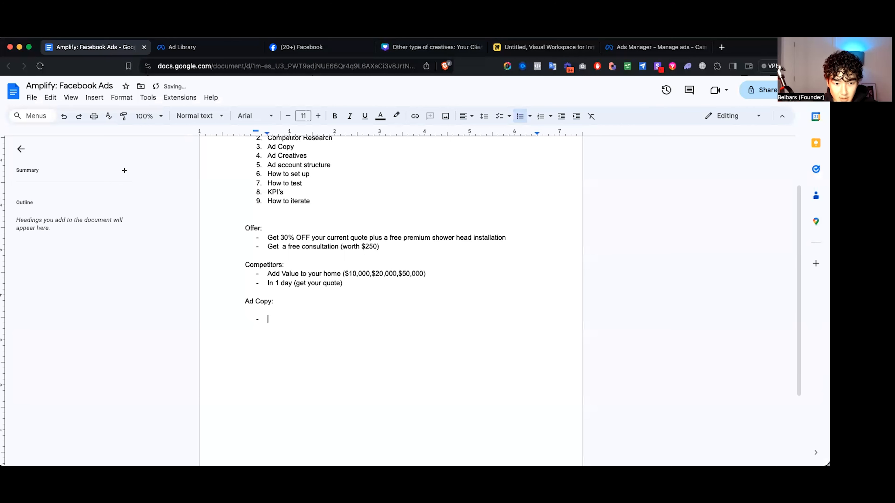
Step: Fill in the ad copy list with the bullets "Call out audience", "Pain point/Dreamoutcome" and "Offer"
text( Call out audience)
key(Return)
text(Pain point/Dreamoutco)
key(BackSpace)
key(BackSpace)
key(BackSpace)
key(BackSpace)
text(utcome)
key(Return)
text(Offer)
key(Return)
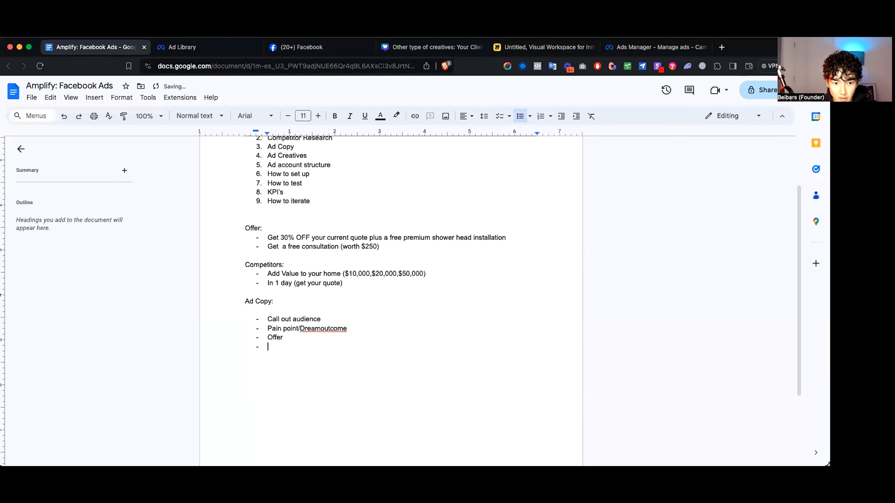
Step: Add the bullet "Urgency" to the ad copy list and correct "Dreamoutcome" to "Dream Outcome"
text(S)
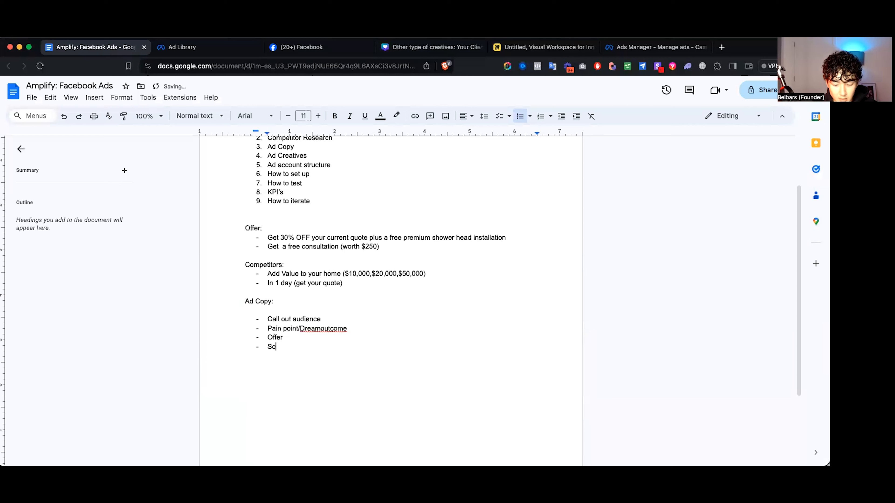
key(BackSpace)
text(Urgency)
click(326, 329)
click(327, 315)
click(314, 347)
key(Return)
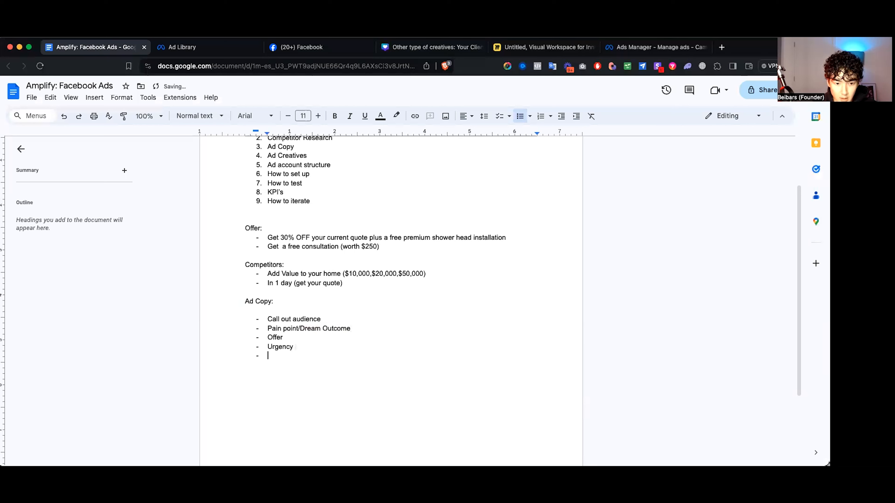
Step: Complete the ad copy list with the bullets "Benefit or USP", "Review or testimonial" and "CTA", and end the list
text(B)
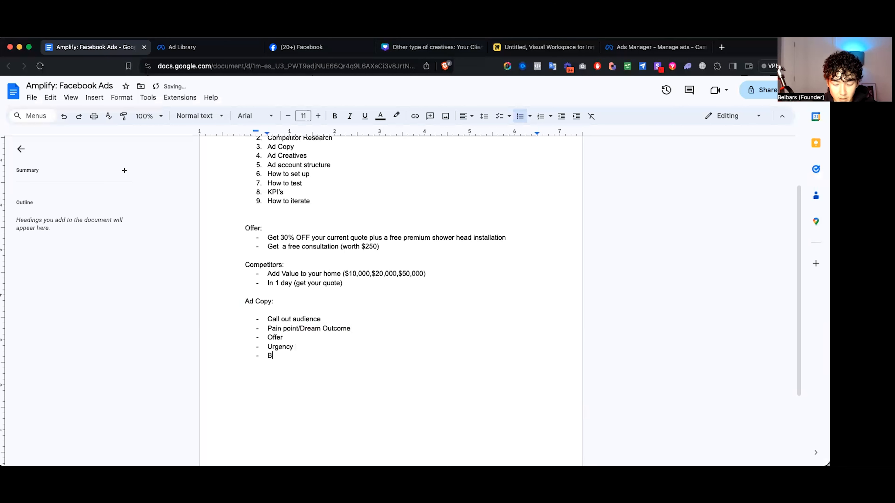
text(enefit or USP)
key(Return)
text(Review or testimonial)
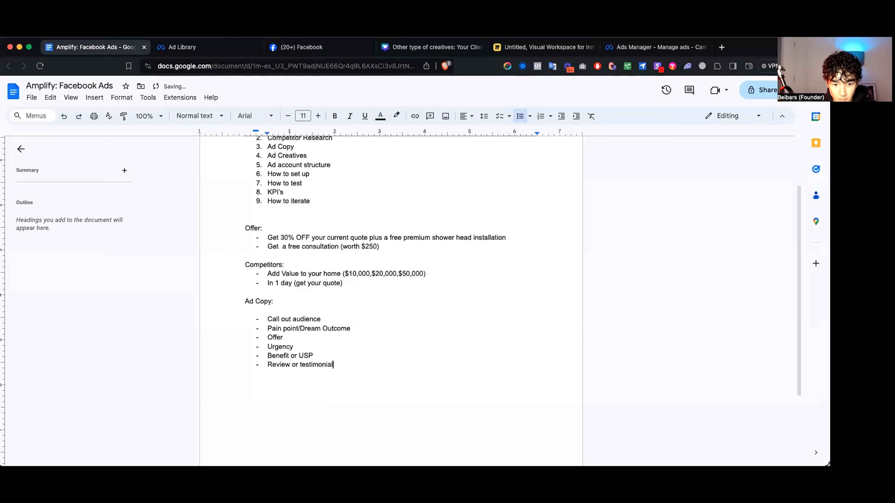
text( CTA)
key(Return)
key(Return)
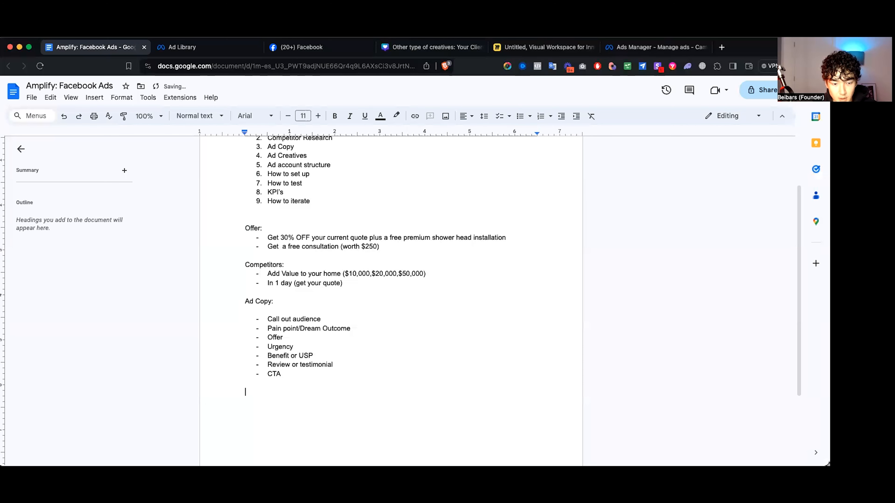
Step: Below the ad copy list, write the audience call-out "Home Owners in Washington!" followed by an empty line
scroll(309, 347, down, 3)
scroll(300, 299, up, 2)
drag(286, 332, 250, 258)
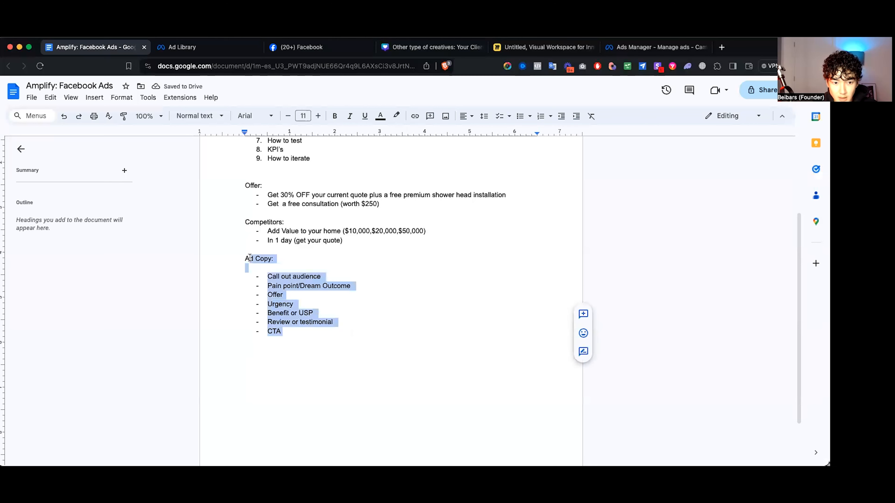
click(272, 349)
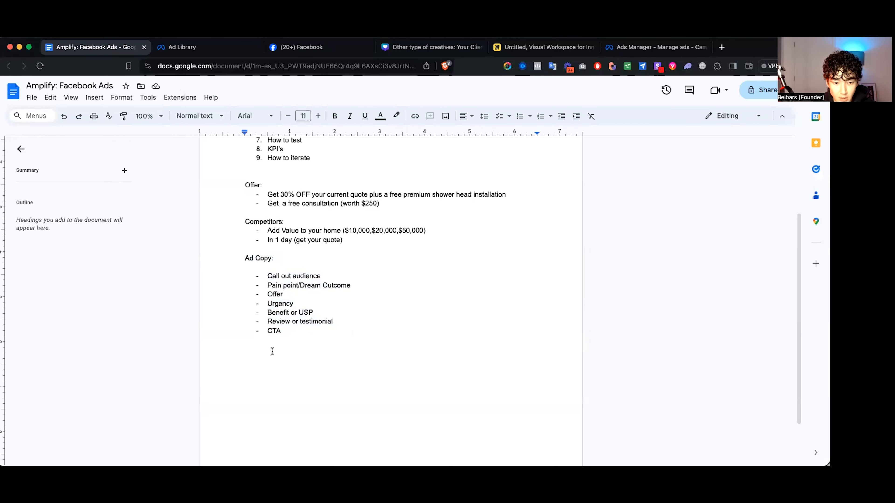
text(Home )
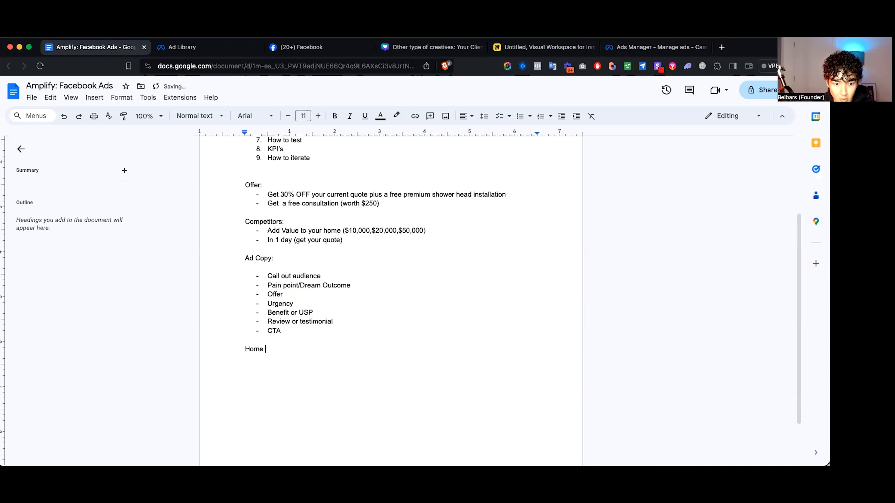
text(Owners in Wash)
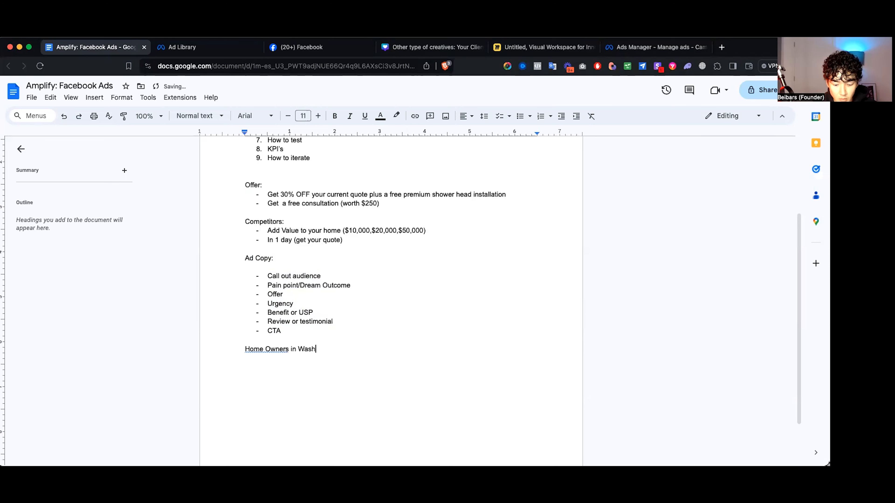
text(ington!)
key(Return)
key(Return)
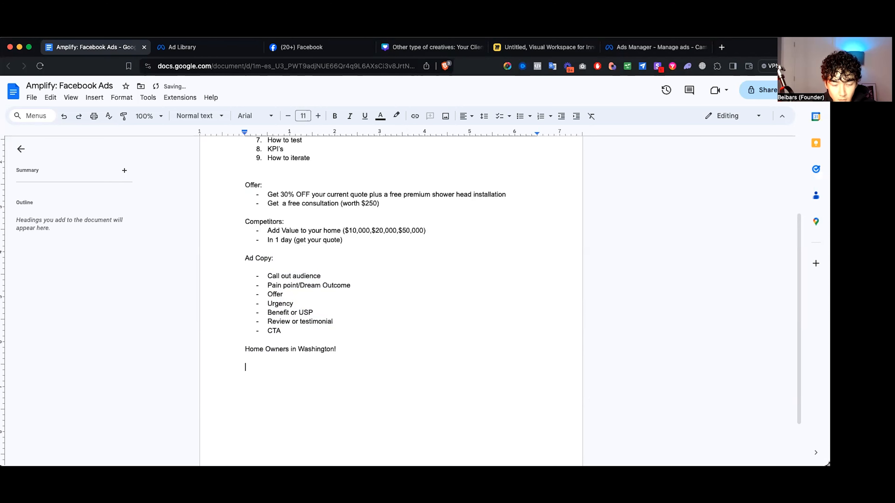
Step: Write the pain point question "Are you tired of going through your morning routine in an outdated bathroom?" below the audience call-out
text(Are you tr)
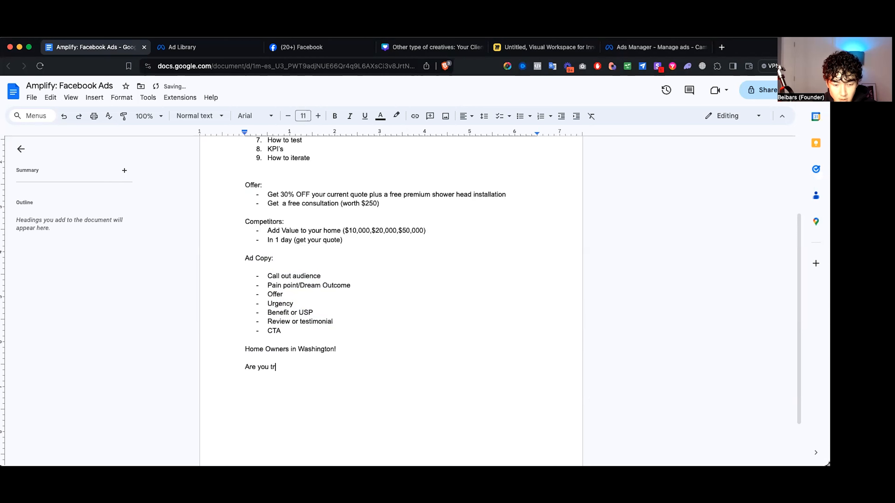
key(BackSpace)
key(BackSpace)
key(BackSpace)
key(BackSpace)
text(ou tired of going through your morning )
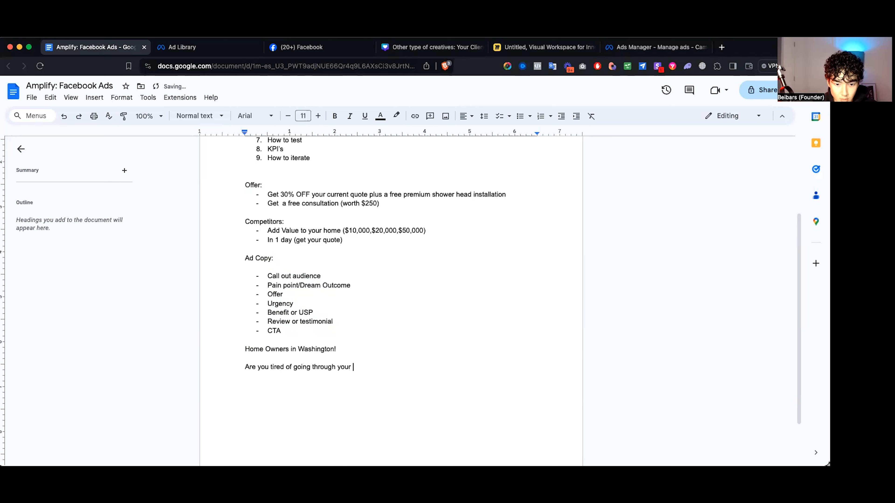
text(routin ein an)
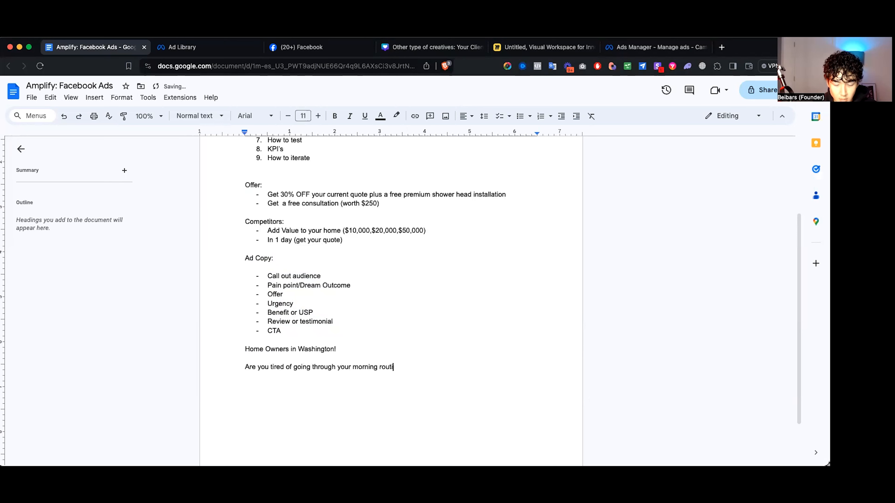
key(BackSpace)
key(BackSpace)
key(BackSpace)
key(BackSpace)
key(BackSpace)
key(BackSpace)
key(BackSpace)
key(BackSpace)
key(BackSpace)
text(ne in an outdat)
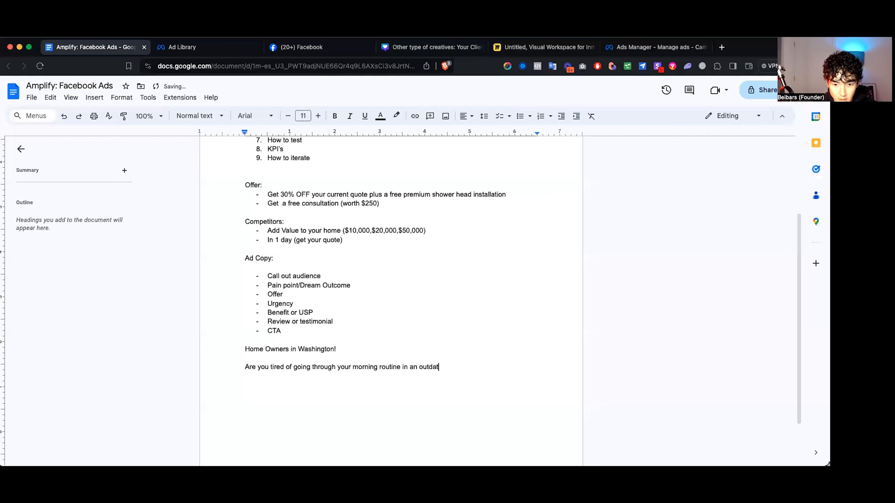
text(ed bathroom?)
key(Return)
key(Return)
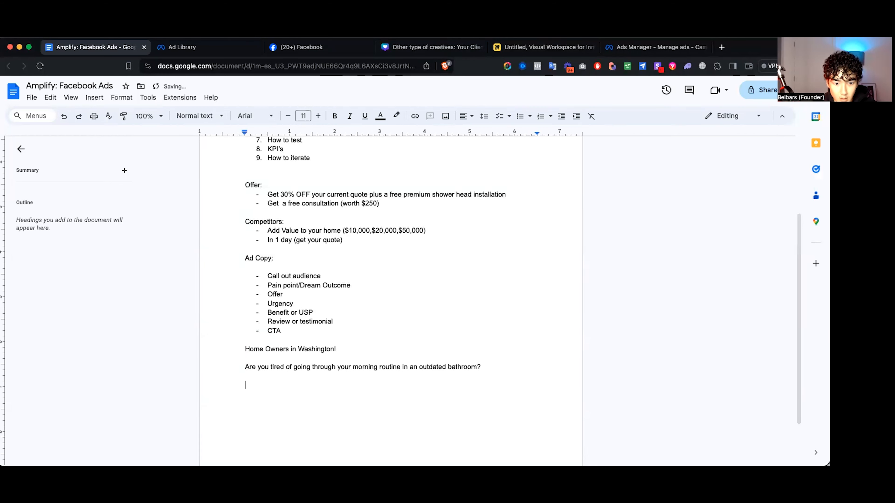
Step: Write the dream outcome line "Lets remodel your bathroom into a dream oasis, so you start looking forward to your mornings"
text(Lets r)
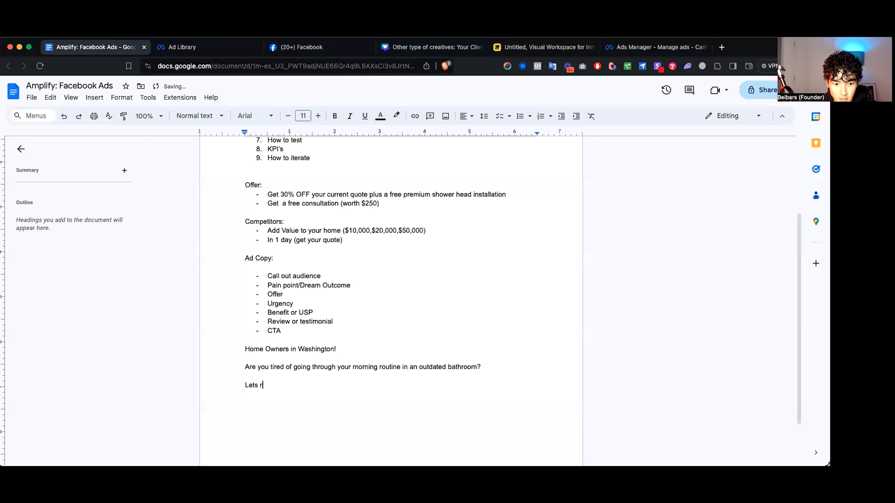
text(emodel your bathroom into a dream oasis)
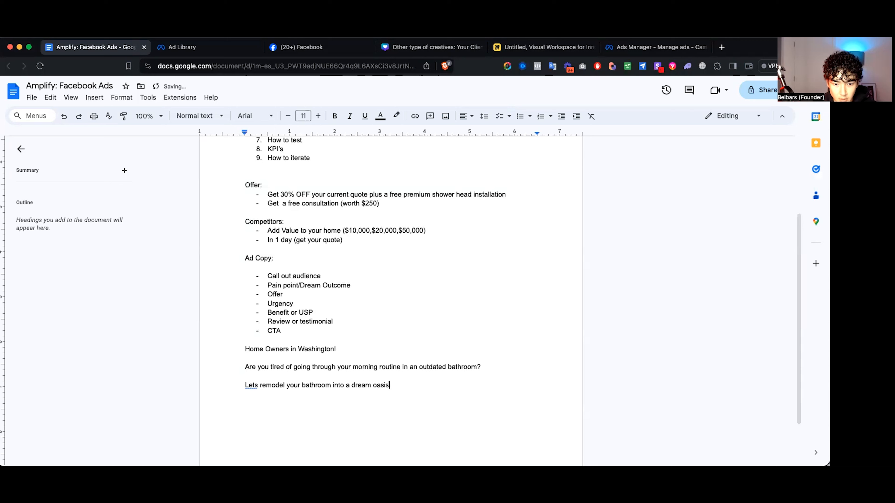
text(, so )
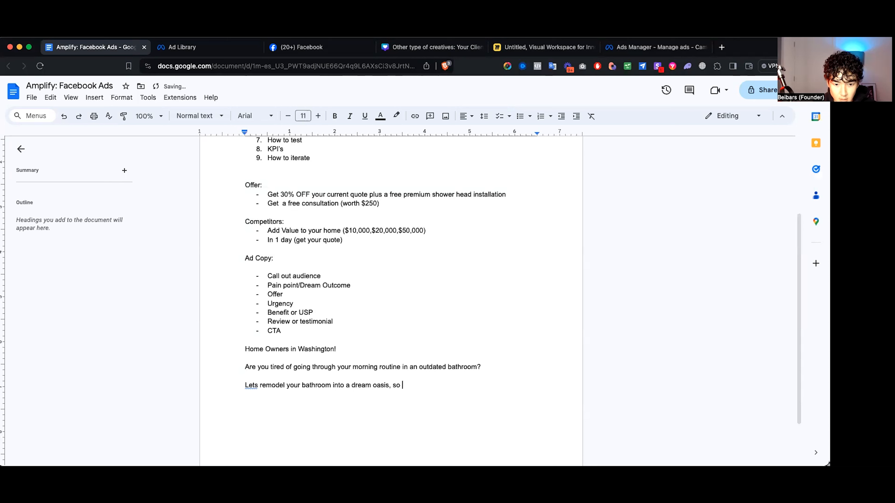
text(you start loo)
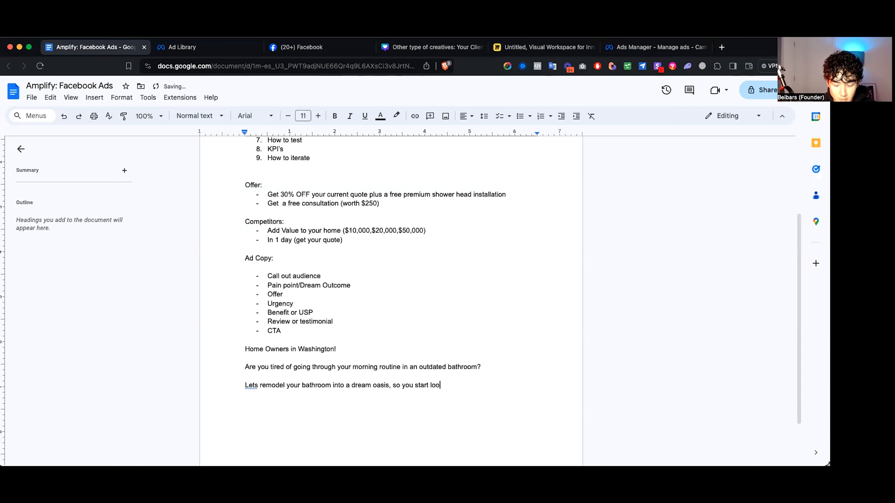
text(king forward to y)
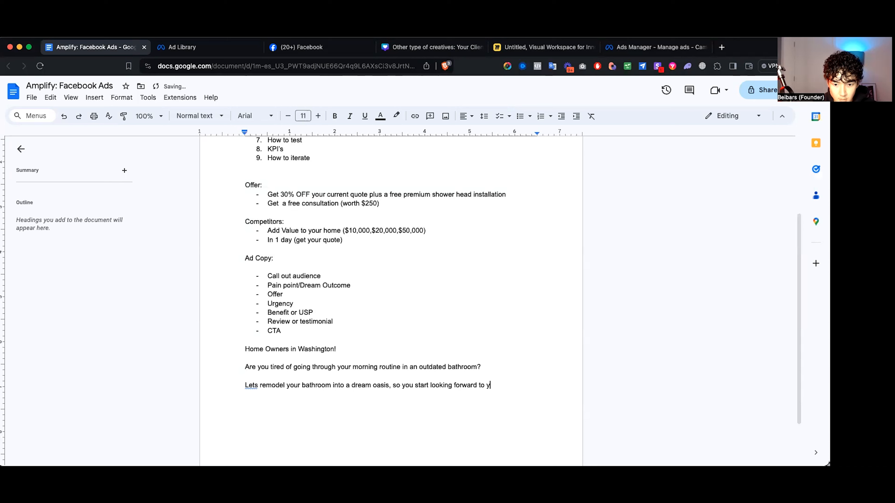
text(our mornings)
key(Return)
Step: Write the offer line "For the next 5 homeowners, get 30% OFF your current bathroom quote plus get a free premium shower head installed"
text(For the next 5 homeowners, )
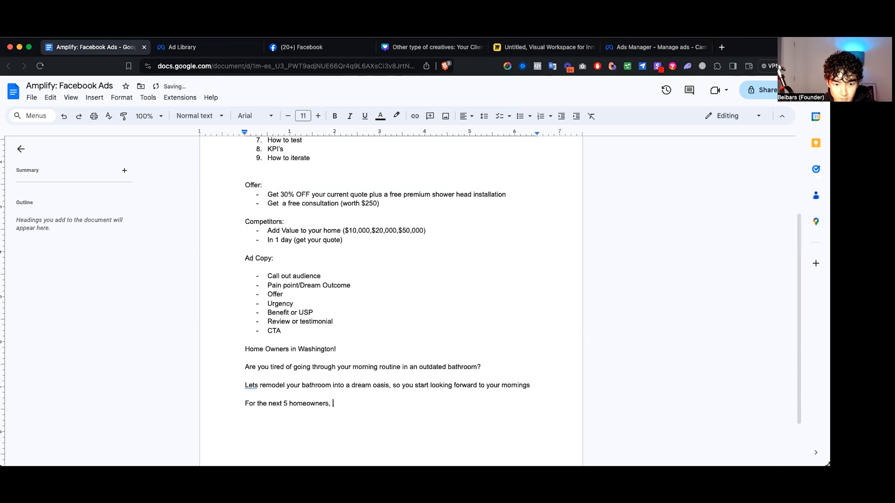
text(get 30% OFF your current ba)
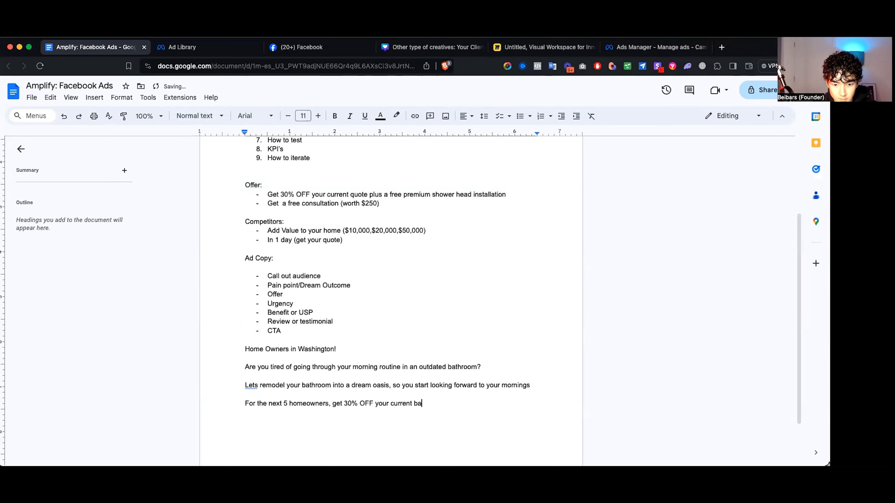
text(throom quote plus)
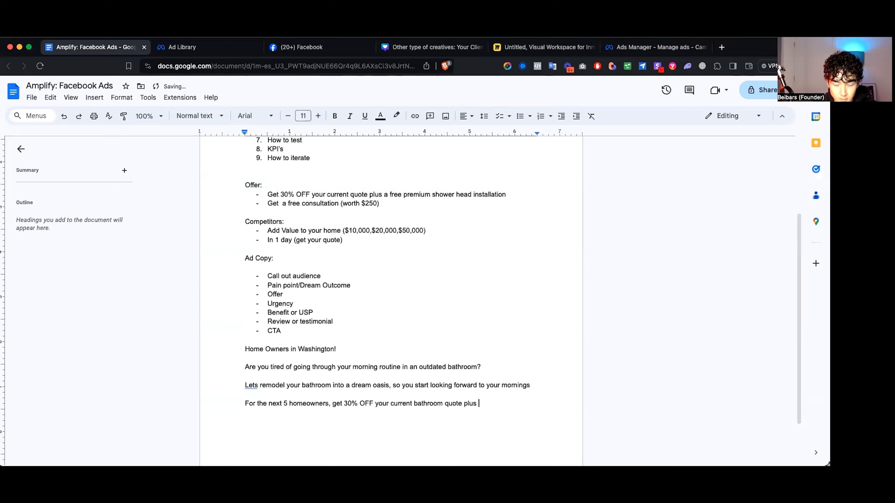
text( we wil)
key(BackSpace)
key(BackSpace)
key(BackSpace)
key(BackSpace)
key(BackSpace)
key(BackSpace)
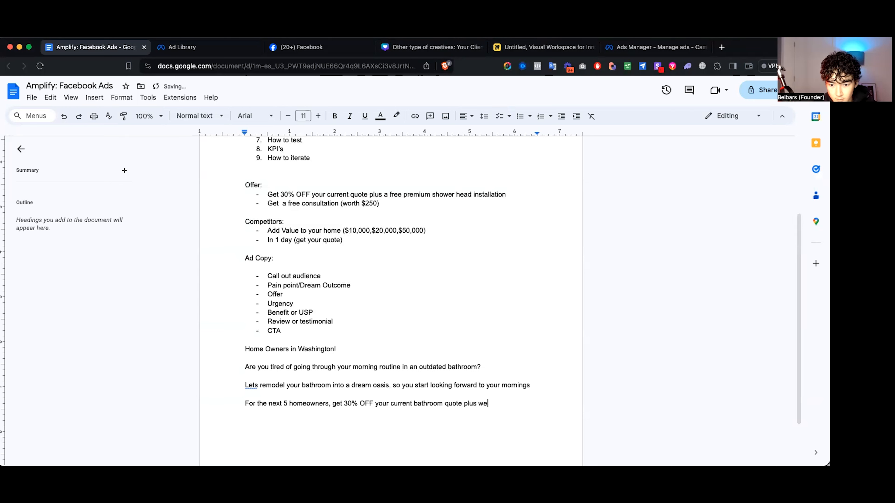
text(get  a)
key(BackSpace)
key(BackSpace)
text(a free premiu)
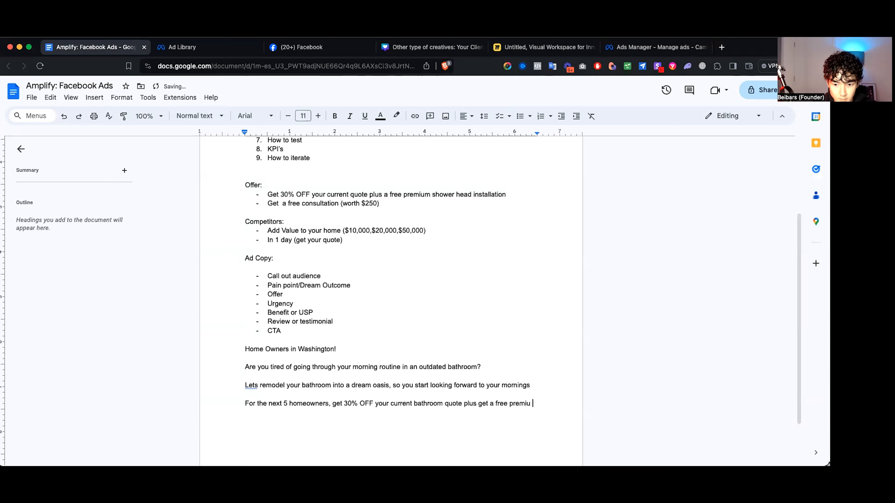
key(BackSpace)
text(m showerhead installed)
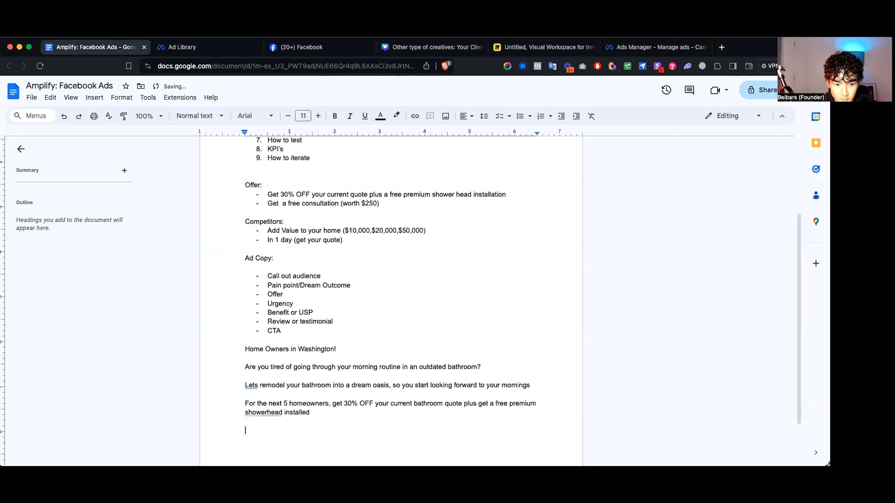
click(268, 413)
click(270, 399)
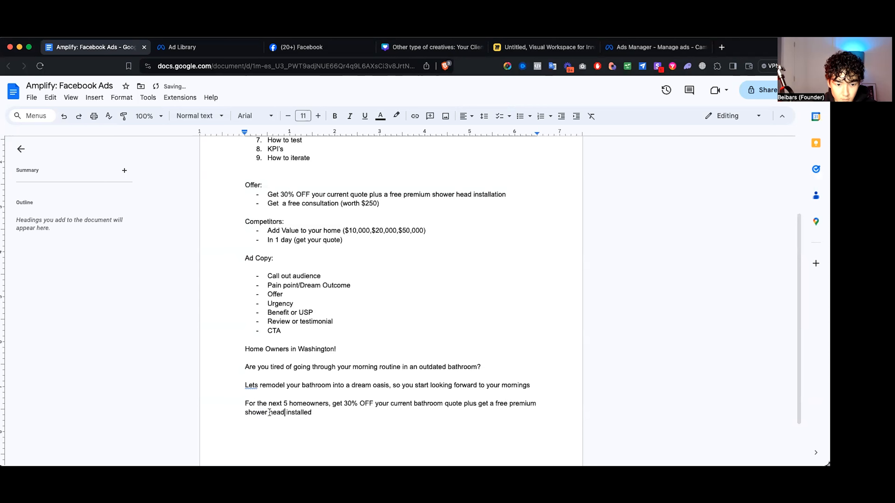
Step: Write the urgency line "We are offering this to the next 5 homeowners, and once we have remodeled all of the bathrooms this promotion will be discontinued forever."
scroll(282, 413, down, 1)
text(We are offeri)
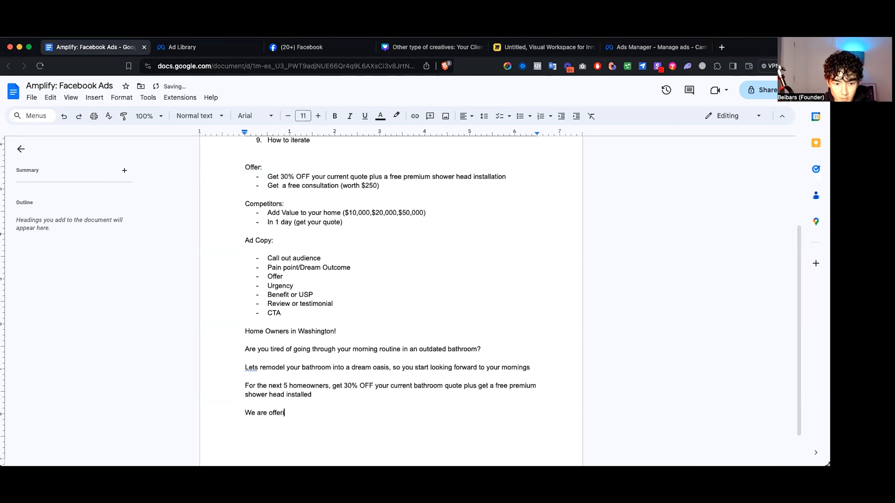
text(ng this to the next 5 homeowners, and ocne)
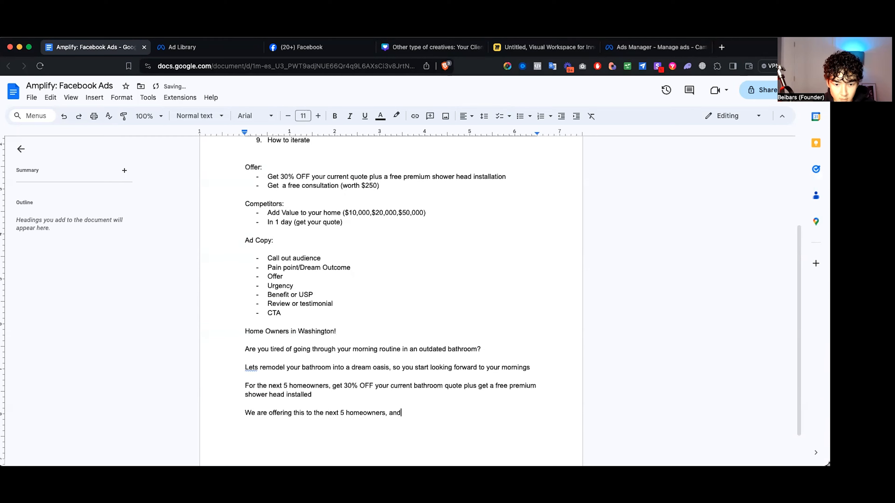
key(BackSpace)
key(BackSpace)
key(BackSpace)
text(nce we have remodeleed)
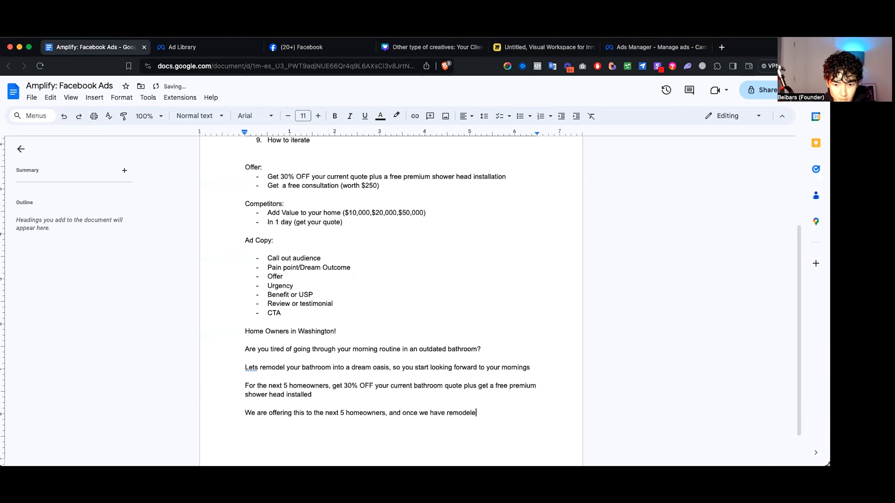
key(BackSpace)
key(BackSpace)
text(d )
text(all of)
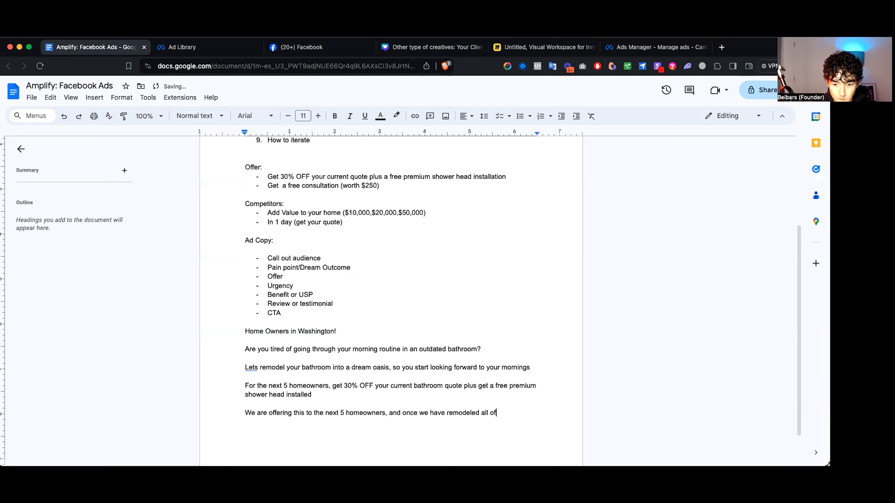
text( the bathrooms this promotion will be)
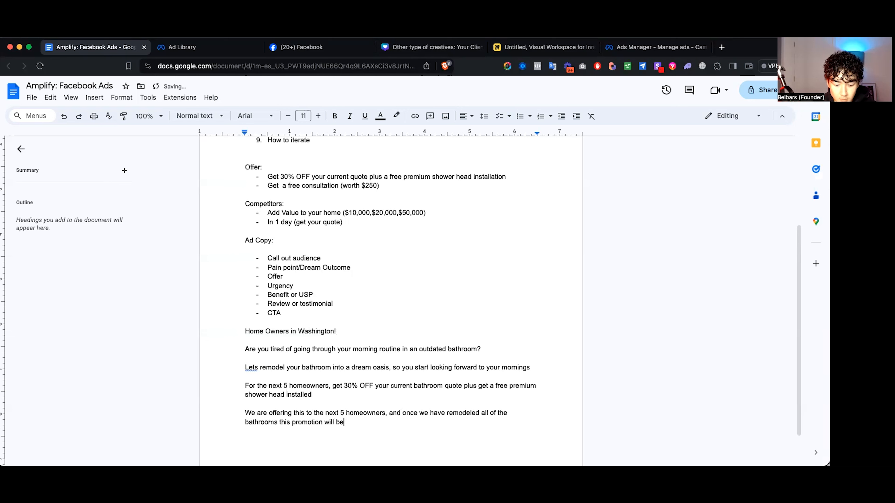
text( discontinued forever.)
key(Return)
key(Return)
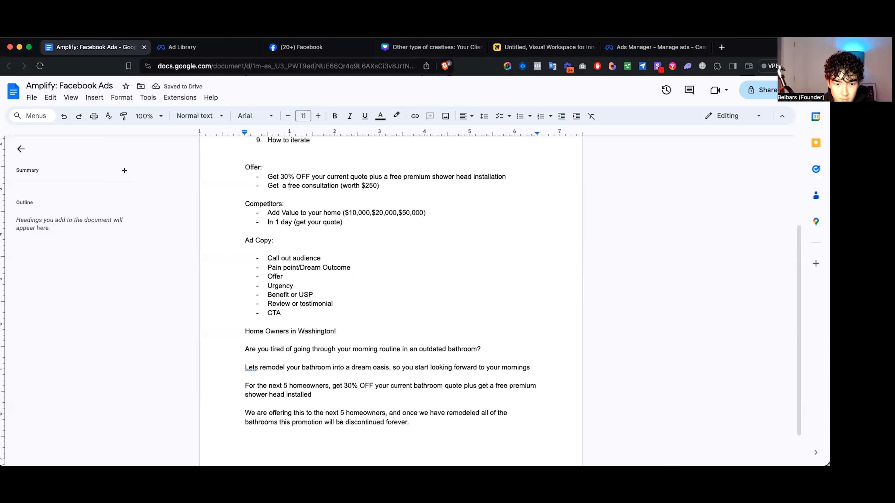
Step: Write the first benefit line "Get a free consultation in 1 day (worth $250)" below the urgency paragraph
scroll(281, 413, down, 2)
text(Get a free consultat)
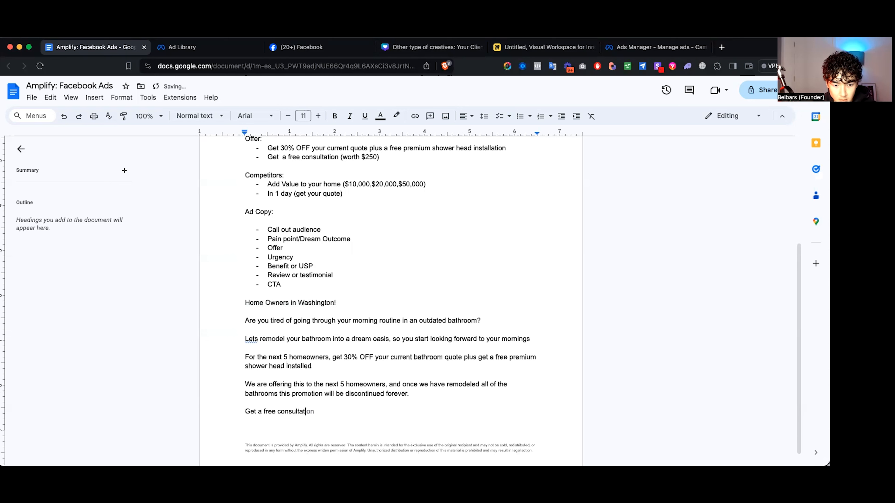
text(ion today)
key(BackSpace)
key(BackSpace)
key(BackSpace)
key(BackSpace)
text(in 1 day (worth)
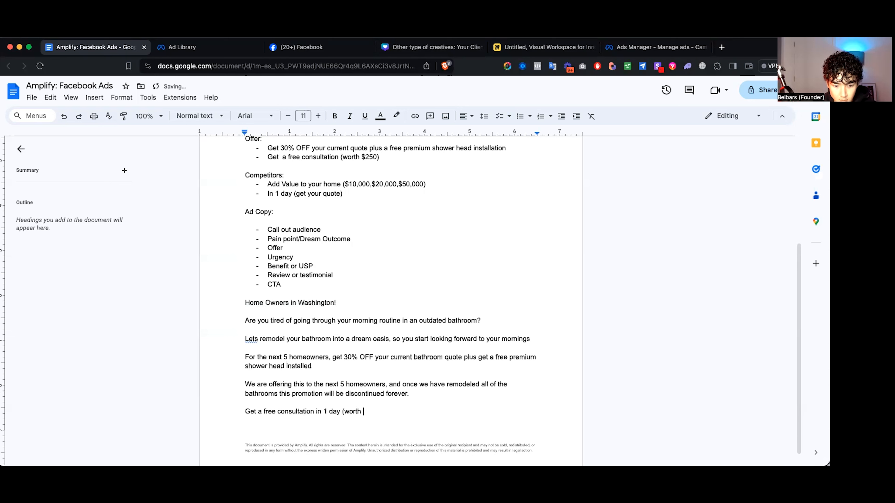
text())
key(Return)
Step: Add the benefit line "Increase the value of your home by $10,000, $20,000, $50,000" under the free consultation line
text(Incr)
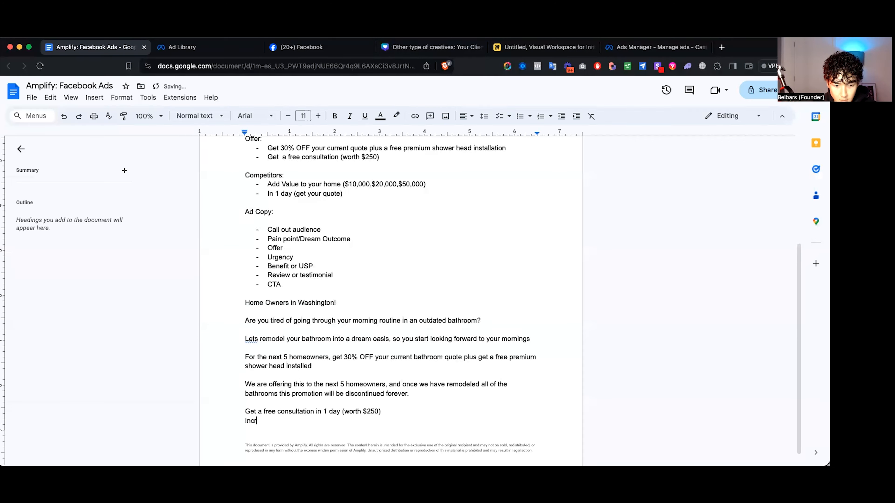
text(ease the value of)
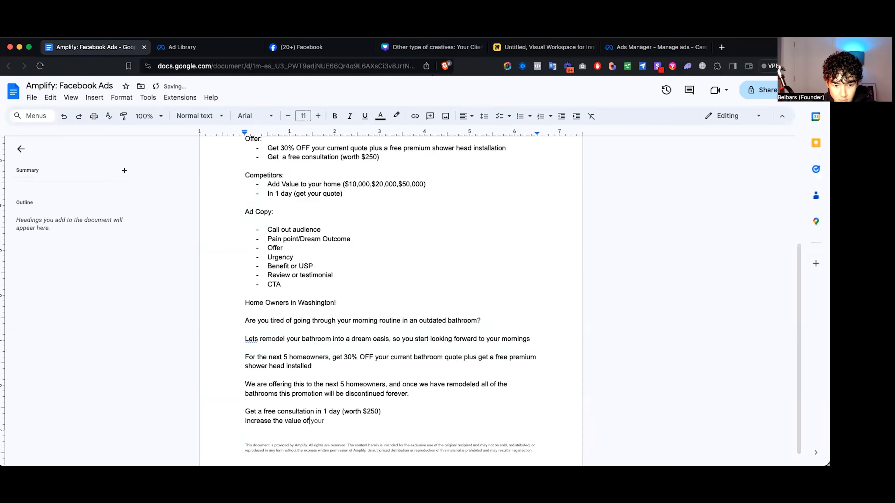
text( your )
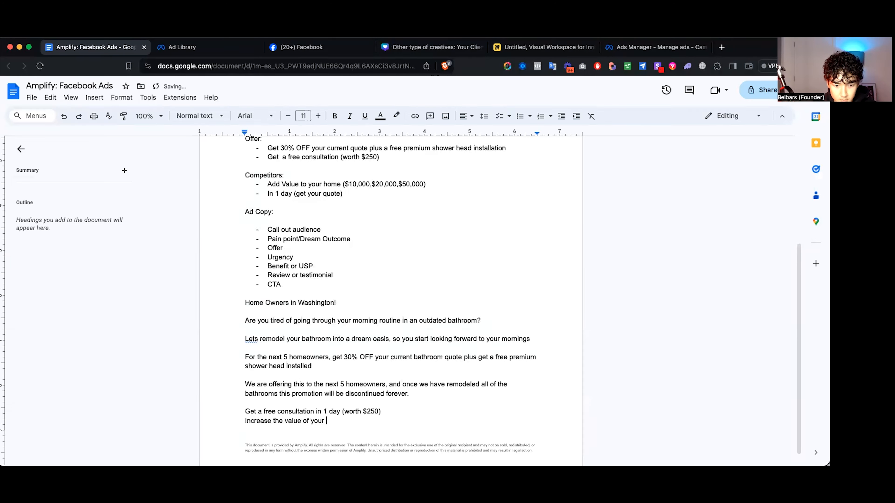
text(home by)
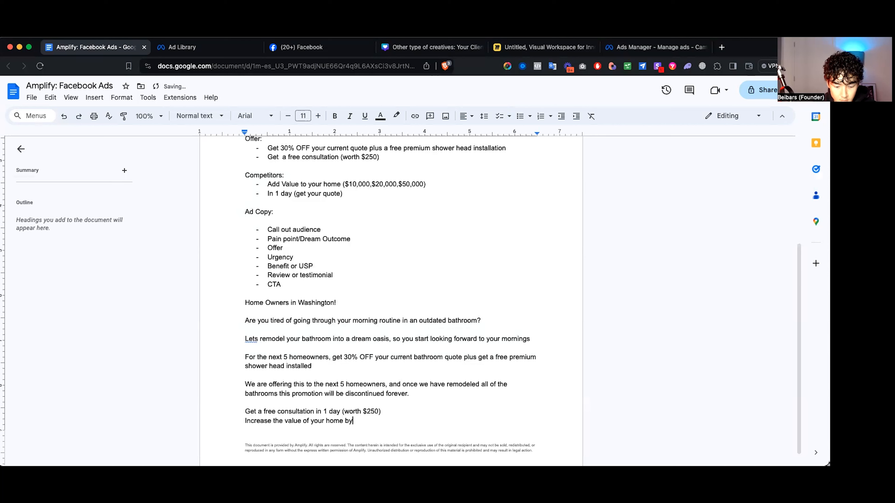
text( $10,000)
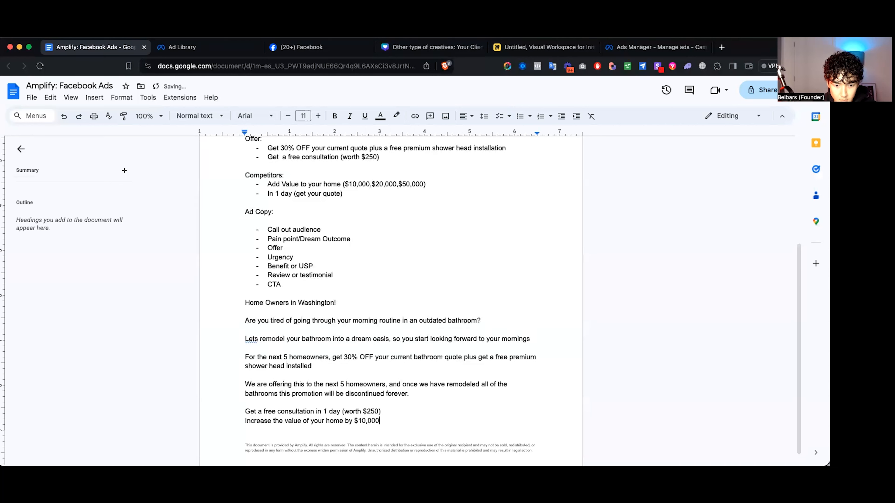
text(, $20,000, $50,000)
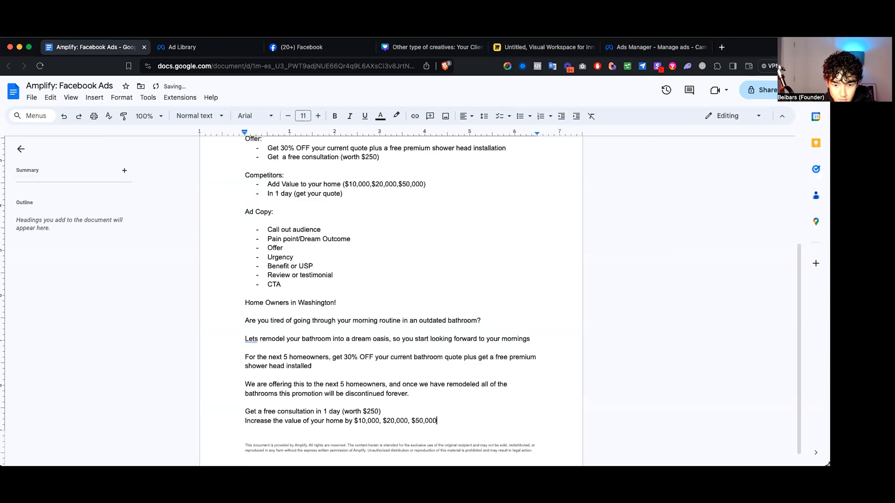
Step: Add two more benefit lines, "Quick and hassle free remodel" and "High-Quality materials only", followed by an empty line
key(ctrl+Return)
text(Quick and hassl)
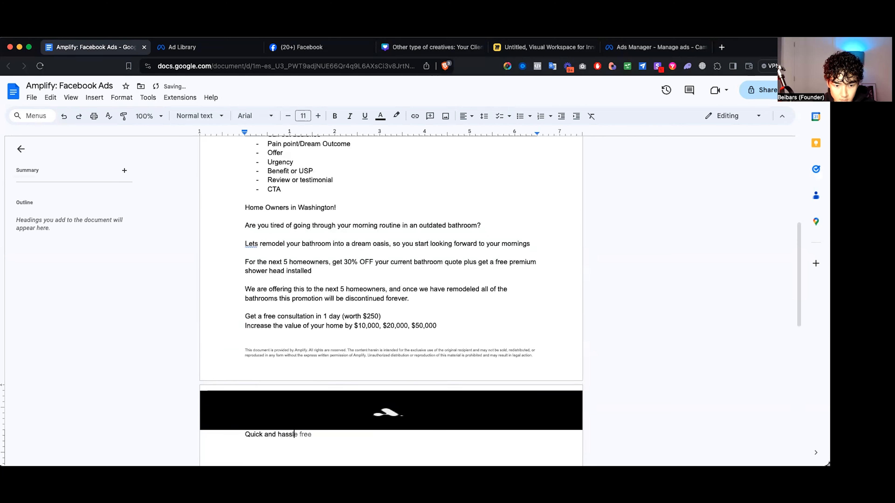
text(e free remodel)
key(Return)
text(High-Quality )
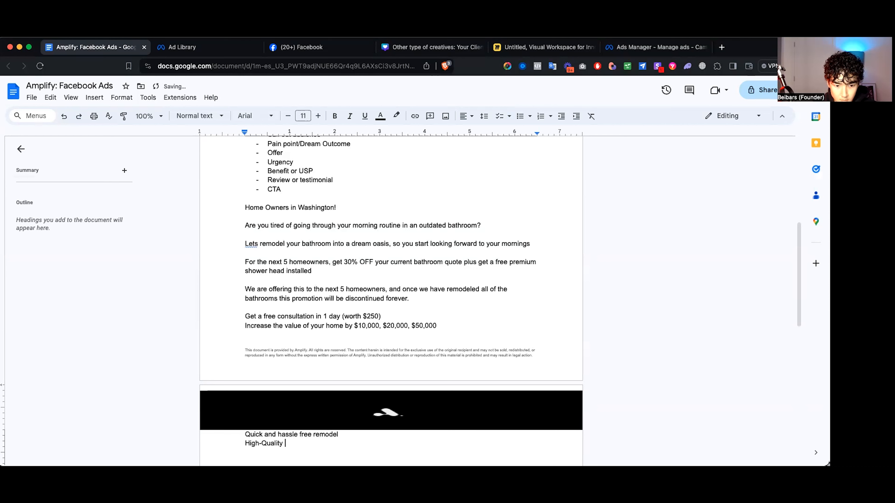
text(materials only)
key(Return)
key(Return)
Step: Write the quoted testimonial “I love my bathroom after working with XYZ company, the process has been stress free and they have done an amazing job”
scroll(391, 279, down, 3)
text("I love m)
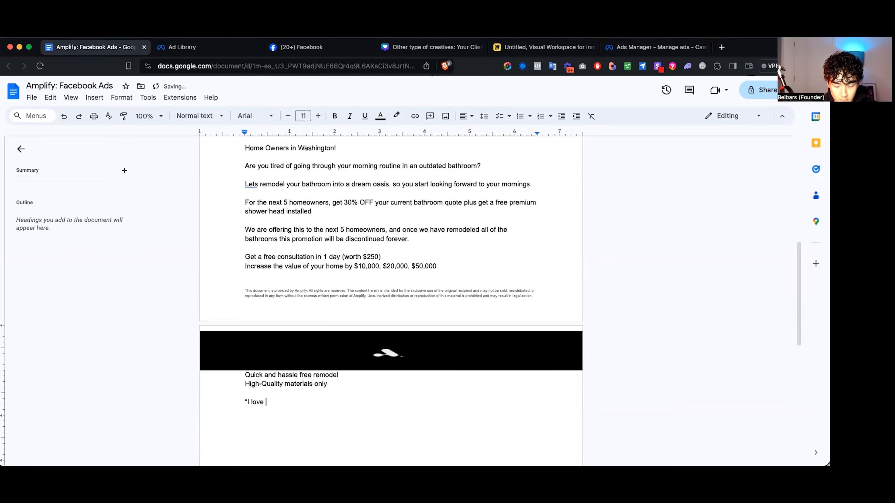
text(y bathro)
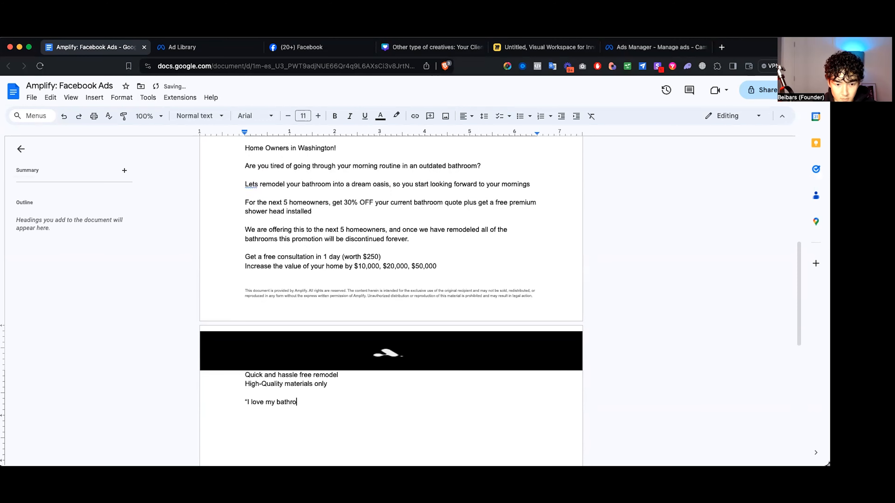
text(om afte)
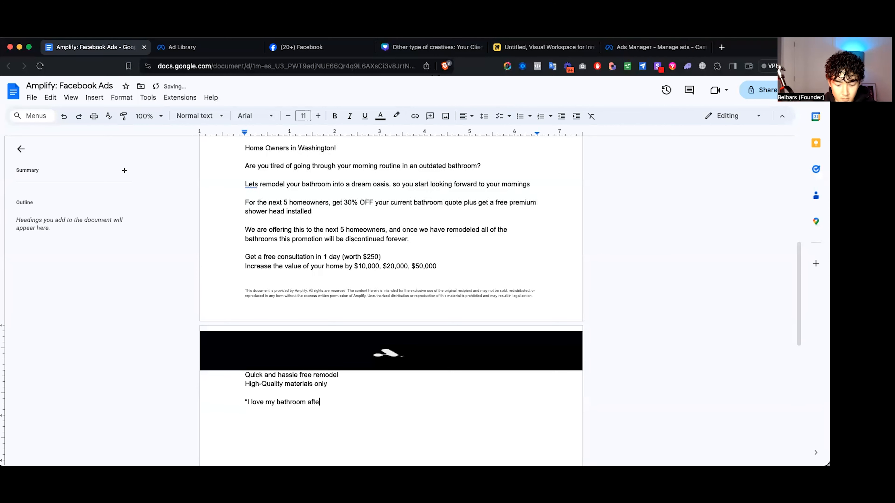
text(r working with XYZ company, the process has been stress free and they have done an amazing jo)
key(BackSpace)
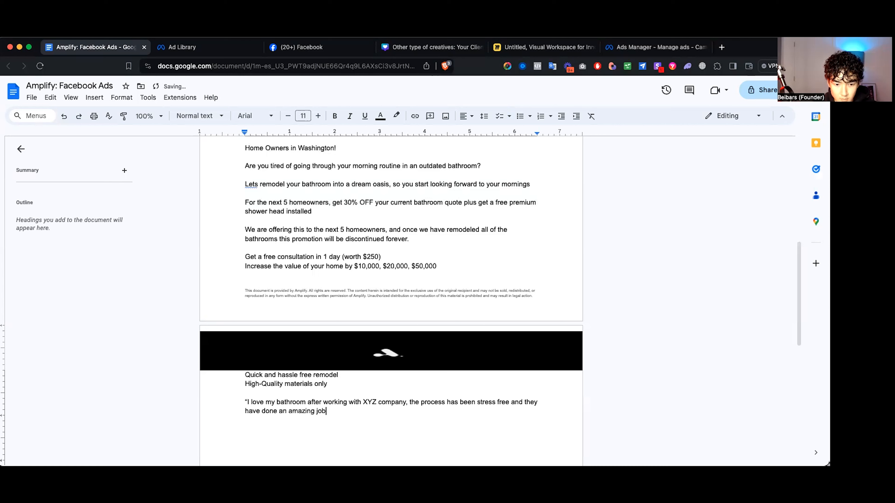
text(")
key(Return)
key(Return)
Step: Write the call to action: Click “Learn More” to get your FREE Consultation (usually worth $250)
text(Click "Learn )
text(mor)
key(BackSpace)
key(BackSpace)
key(BackSpace)
text(More" to get your FREE Consultatin)
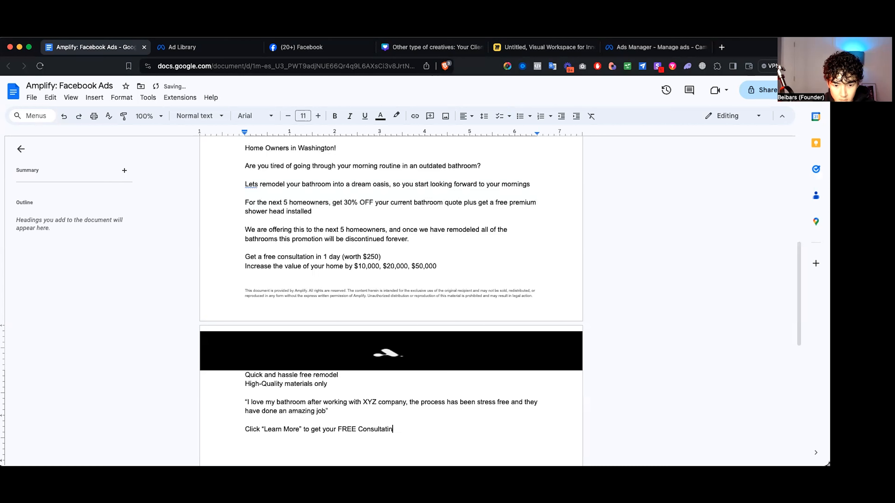
key(BackSpace)
text(on ()
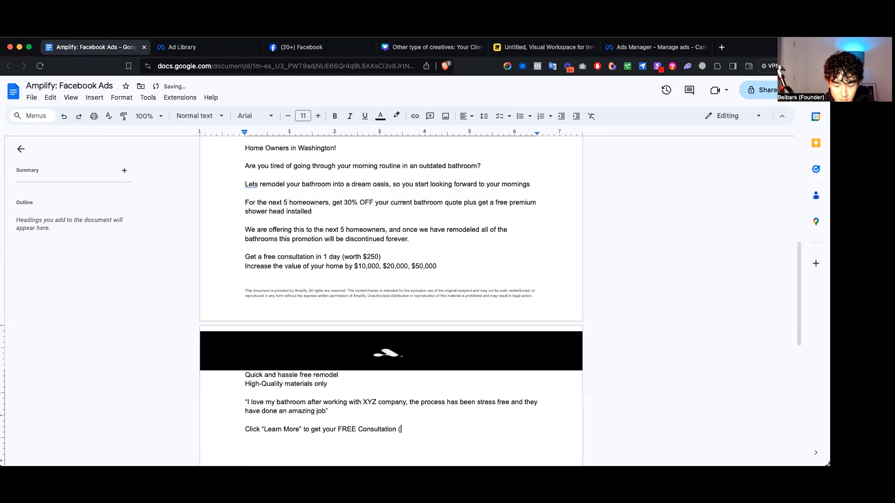
text(usually worth $)
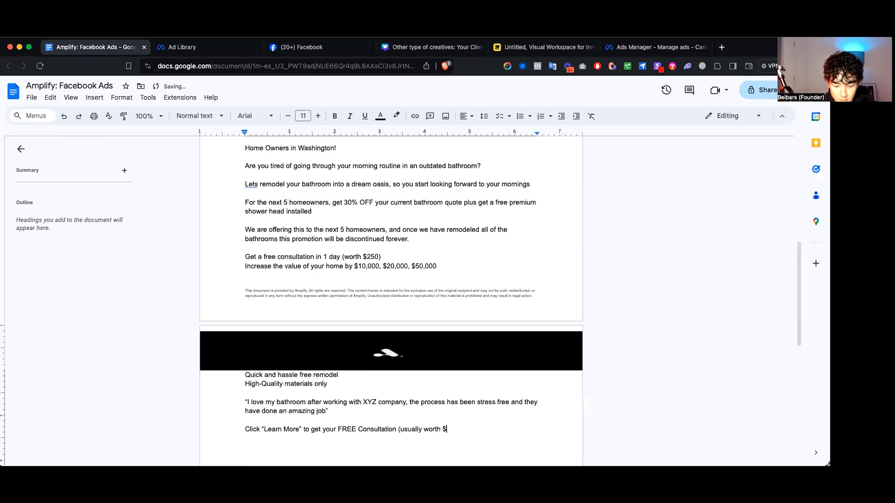
text(250))
key(Return)
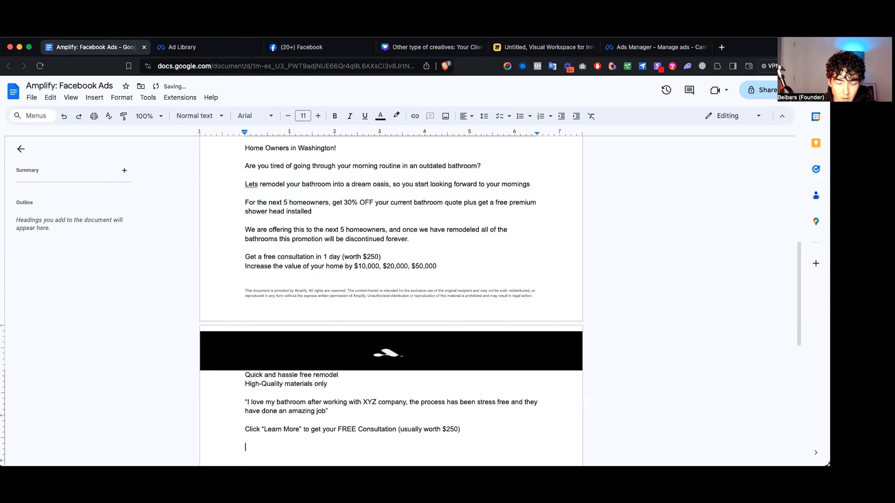
Step: Correct "Lets" to "Let's" in the dream outcome line using the spelling suggestion
scroll(391, 300, up, 4)
click(253, 330)
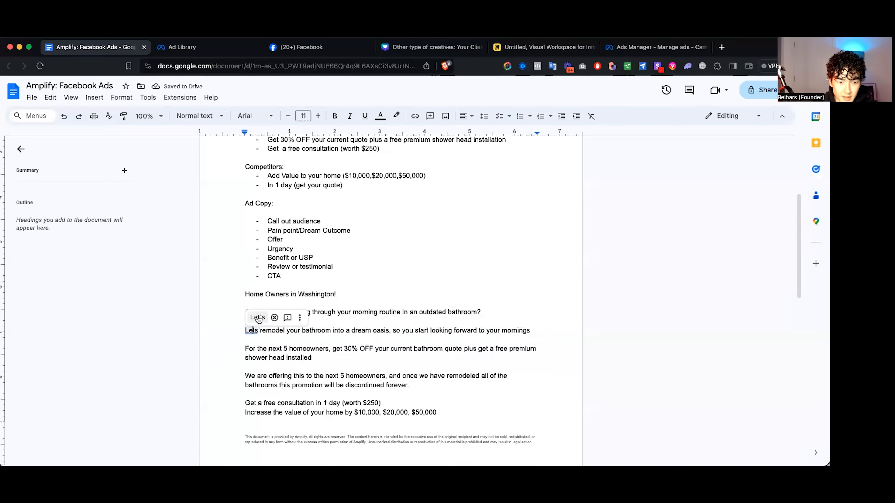
click(257, 317)
scroll(317, 273, down, 5)
scroll(317, 272, up, 4)
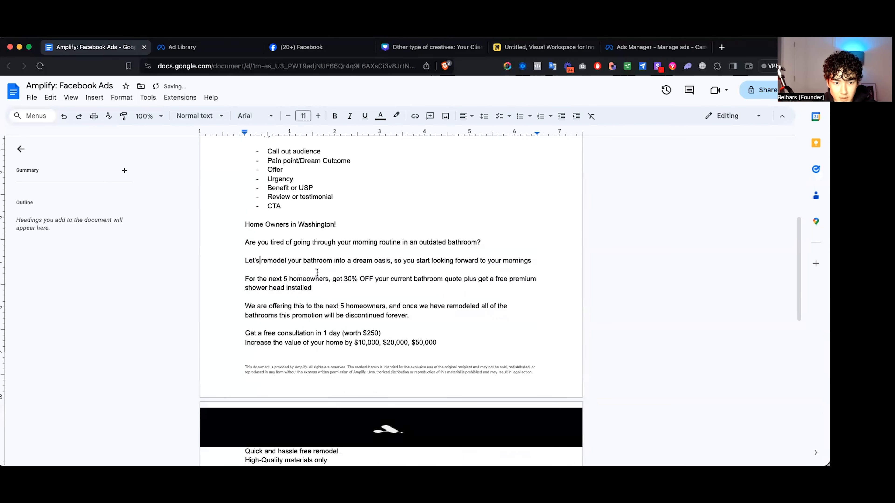
Step: Review the sample ad copy from the audience call-out through to the testimonial and call to action
click(243, 216)
double_click(286, 240)
scroll(285, 239, down, 1)
scroll(286, 240, up, 1)
double_click(286, 239)
scroll(334, 259, up, 1)
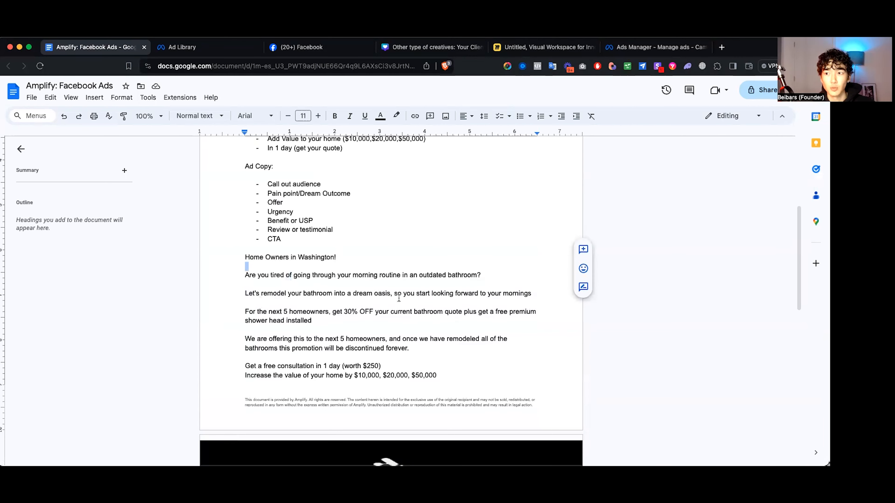
click(398, 275)
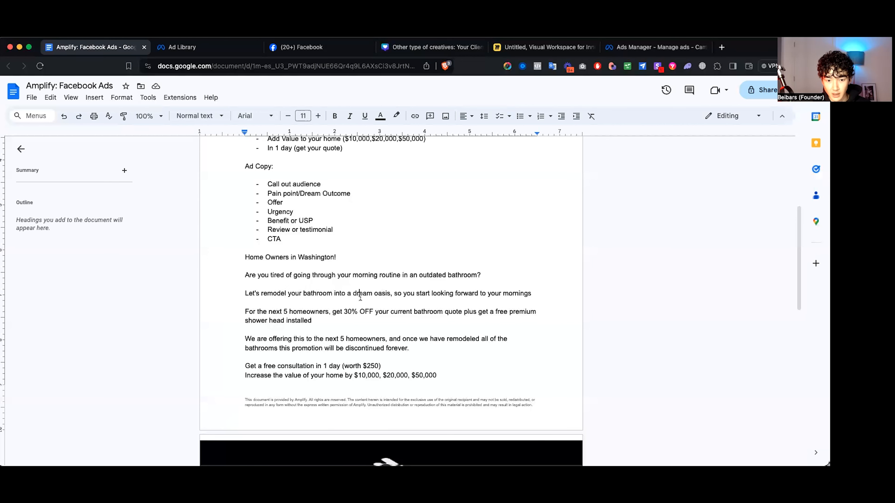
scroll(356, 314, down, 4)
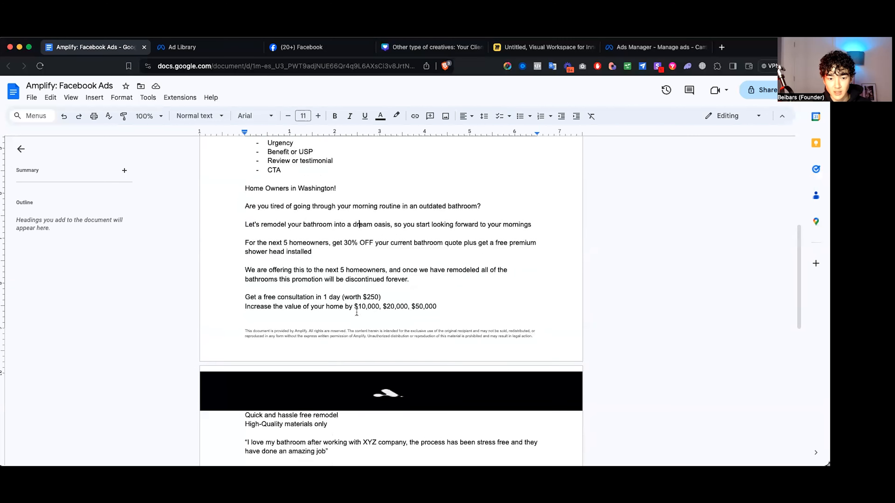
scroll(357, 369, down, 1)
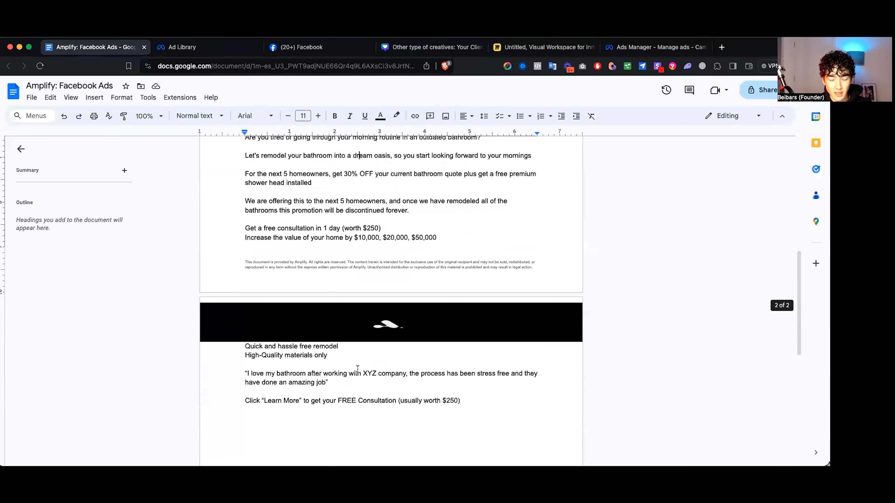
scroll(348, 379, down, 2)
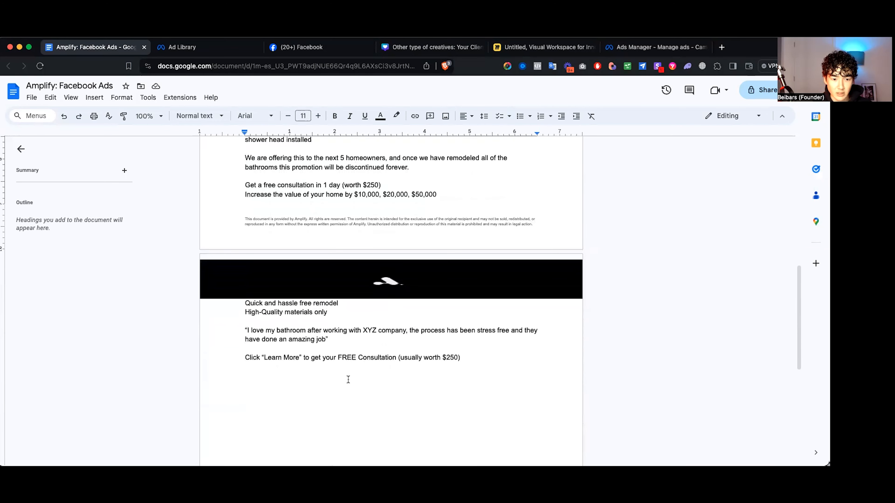
Step: Sign the testimonial with a dash and the reviewer's first name on a new line below the quote
drag(328, 338, 209, 329)
click(390, 345)
click(385, 344)
key(Return)
text(-Olivia)
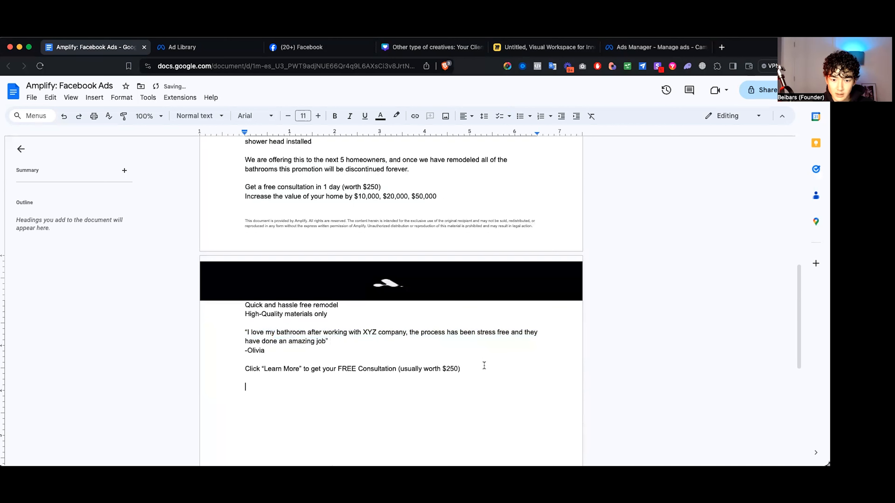
Step: Add a "Headlines:" label below the call to action and start a new line under it
drag(483, 366, 412, 393)
scroll(315, 396, up, 2)
scroll(317, 395, down, 1)
click(336, 392)
drag(465, 392, 385, 399)
click(382, 404)
scroll(352, 408, up, 5)
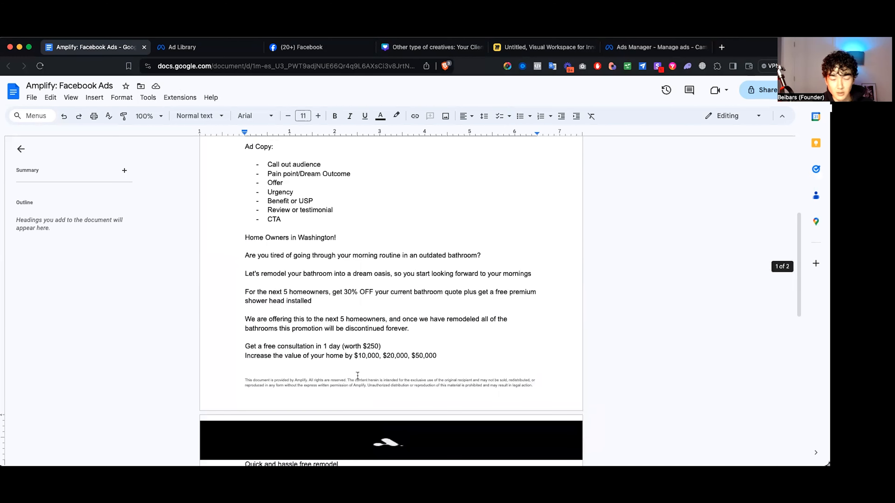
scroll(371, 325, down, 9)
text(Headlines:)
key(Return)
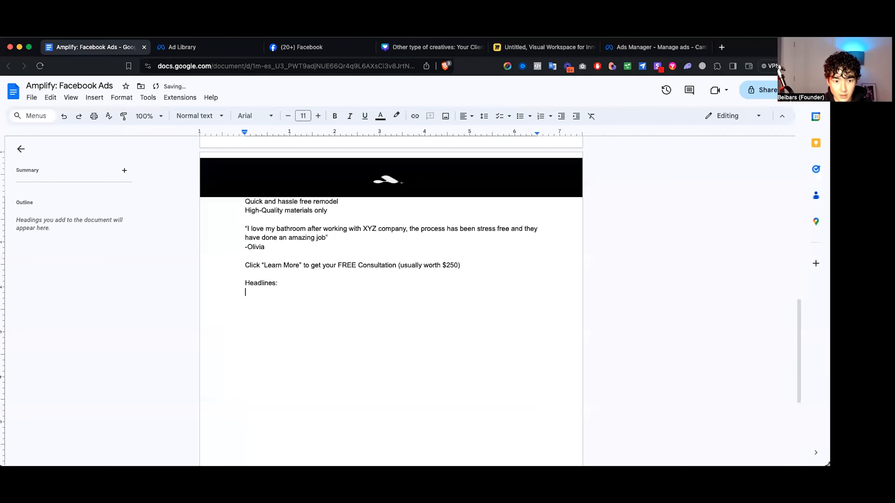
Step: Check the bathroom remodel ads in the Meta Ad Library, then write the headline "Get a FREE Quote ->" under "Headlines:" in Google Docs
click(182, 46)
scroll(236, 345, down, 3)
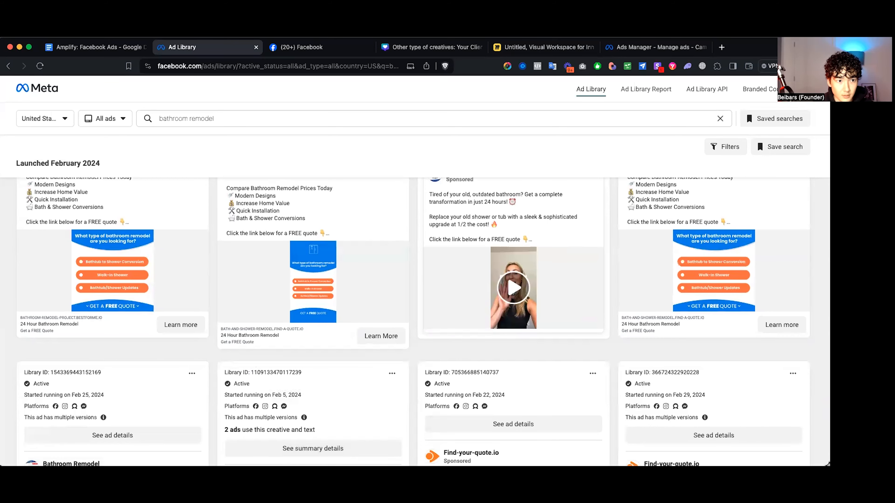
click(78, 46)
text(Get a free)
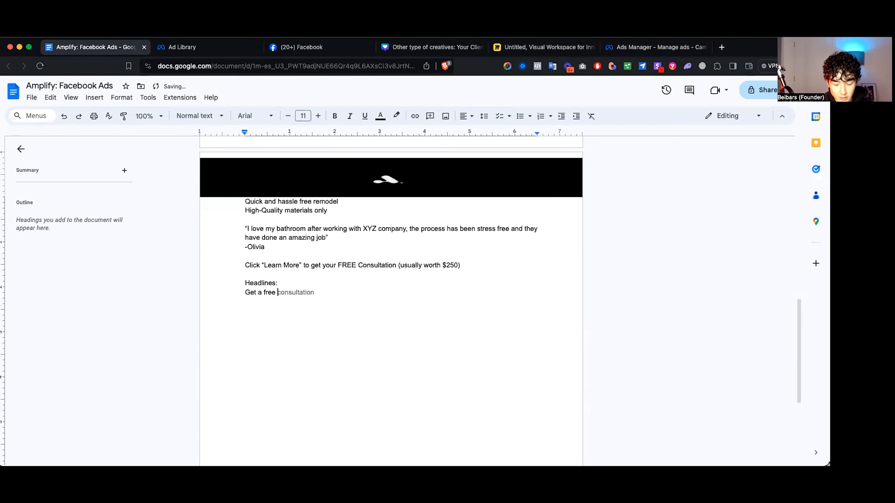
key(BackSpace)
key(BackSpace)
key(BackSpace)
key(BackSpace)
key(BackSpace)
text(FREE)
key(BackSpace)
key(BackSpace)
key(BackSpace)
text(REE Quote)
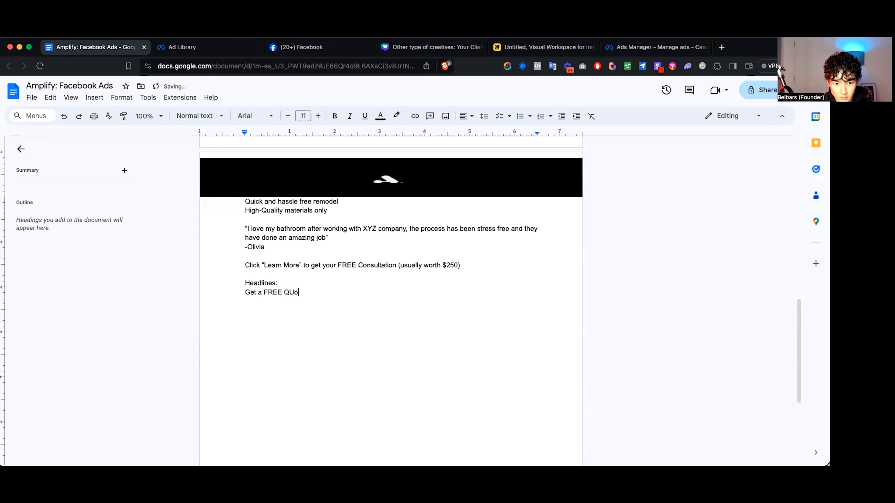
key(BackSpace)
key(BackSpace)
key(BackSpace)
key(BackSpace)
text(U)
text(uote )
text(->)
key(Return)
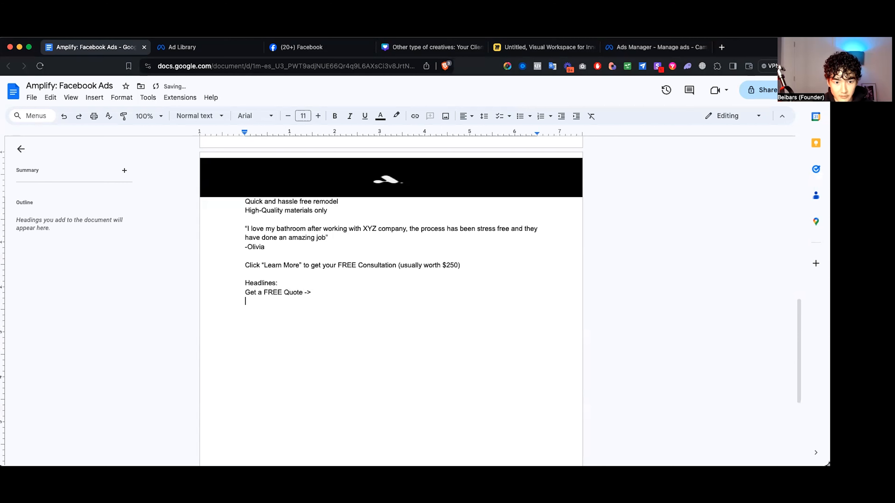
Step: Glance at the Ad Library ads again and add a "Description:" label with the line "Limited Time Only!" below the headline in the document
click(182, 47)
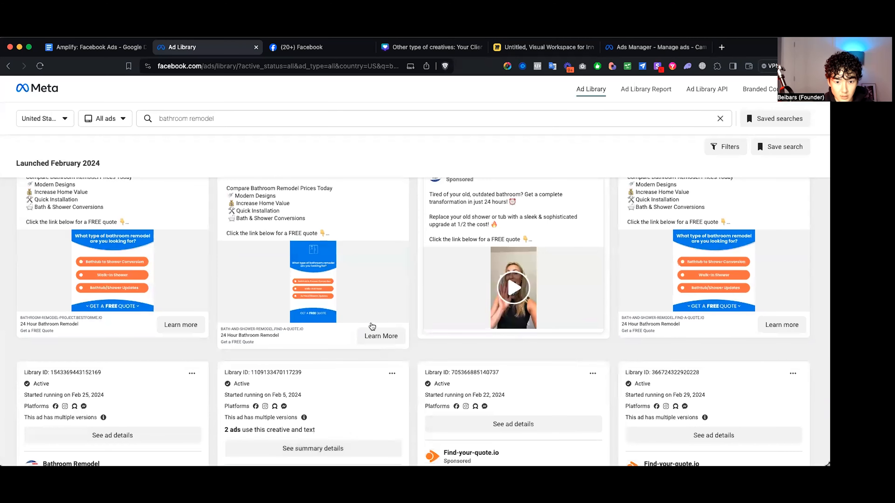
click(95, 47)
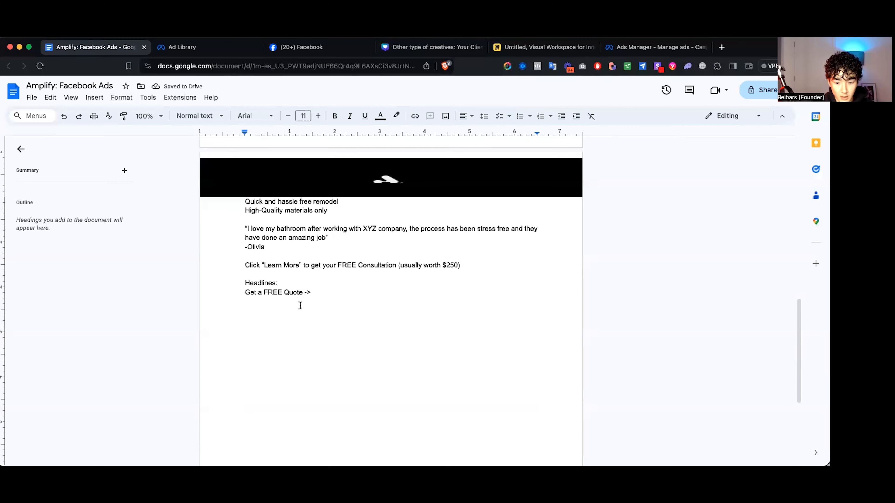
text(Description)
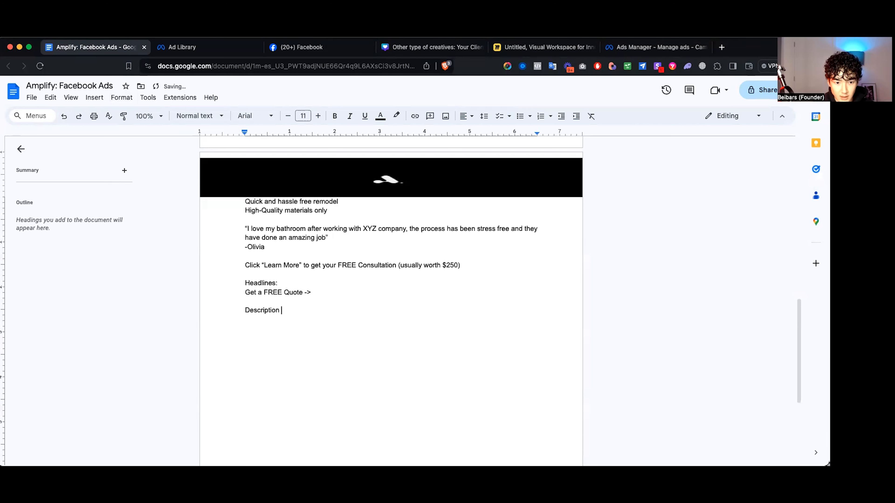
key(BackSpace)
text(:)
key(Return)
text(Limited)
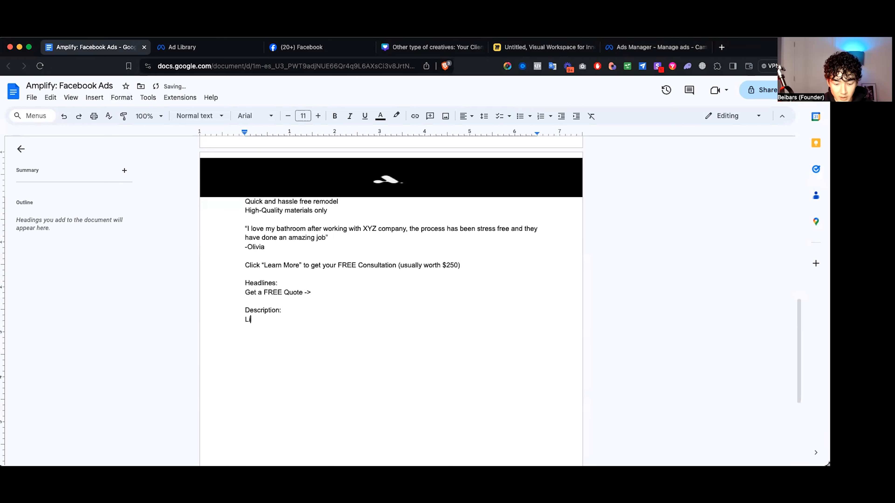
text( Time ONly)
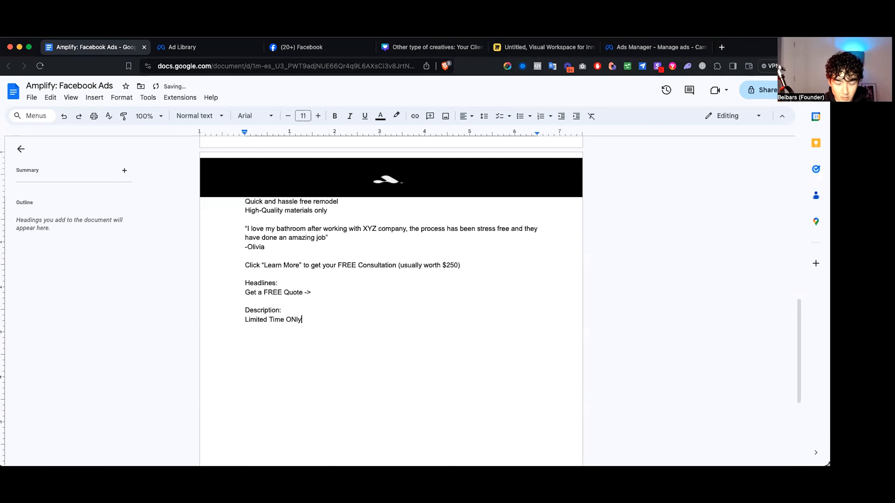
key(BackSpace)
key(BackSpace)
key(BackSpace)
text(nly!)
key(Return)
key(Return)
Step: Review the finished ad copy from the audience call-out down to the headline and description
scroll(294, 309, up, 8)
scroll(294, 309, down, 6)
scroll(294, 309, down, 2)
scroll(294, 309, up, 6)
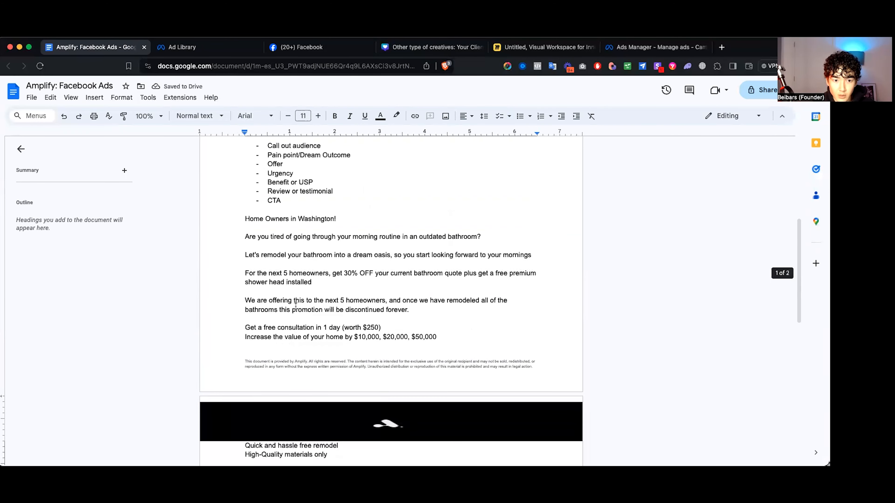
click(355, 218)
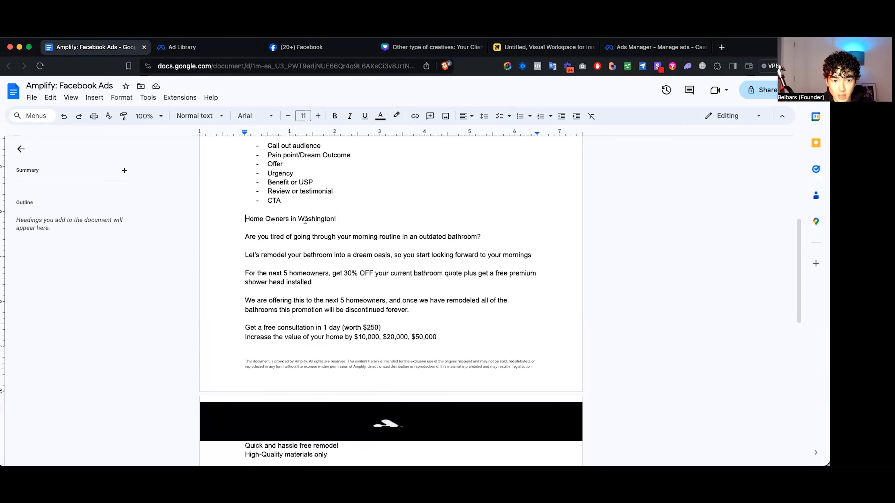
scroll(285, 333, down, 1)
scroll(285, 333, down, 5)
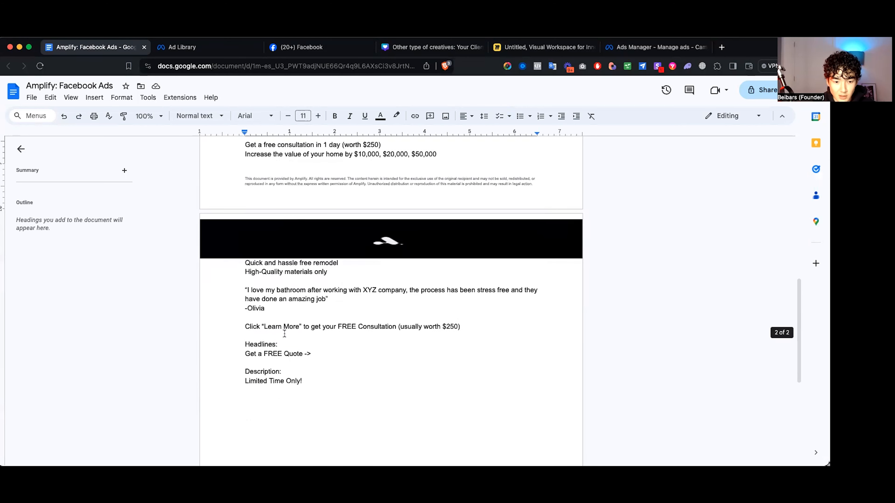
scroll(328, 341, up, 5)
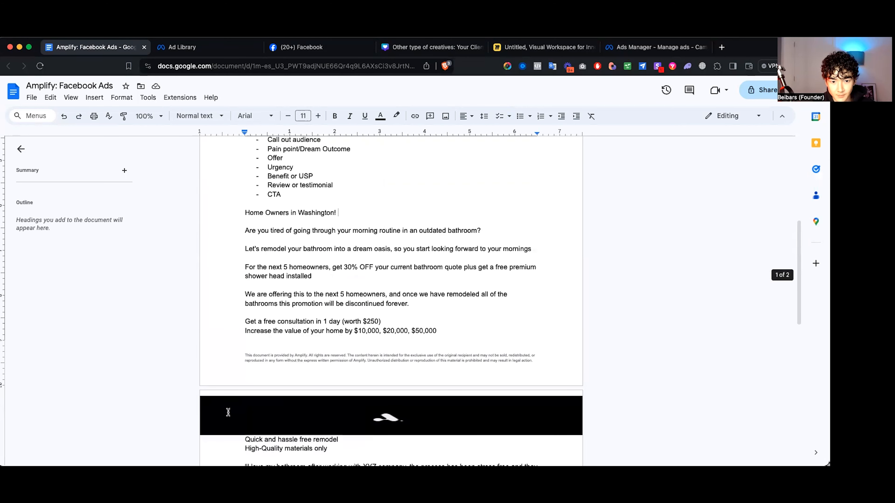
click(285, 331)
scroll(261, 339, up, 6)
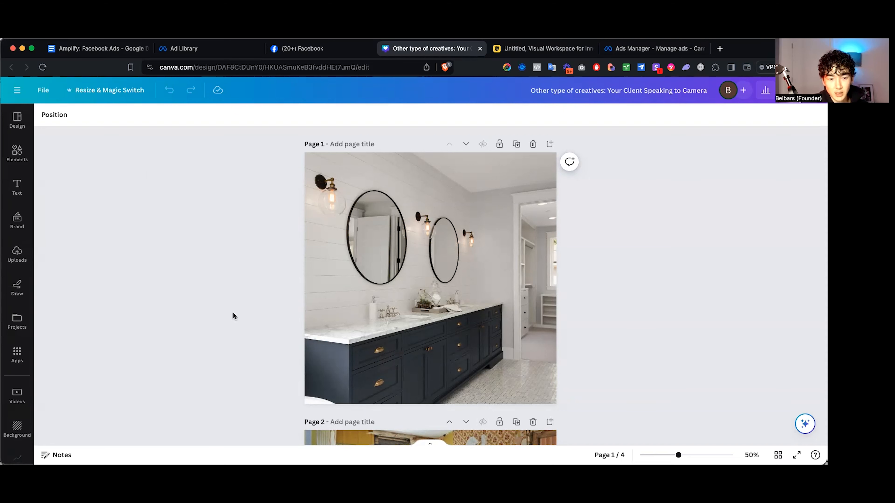
Step: Look over the bathroom creatives in Canva and compare them with the sample ad copy in Google Docs
scroll(233, 312, down, 2)
scroll(230, 313, up, 2)
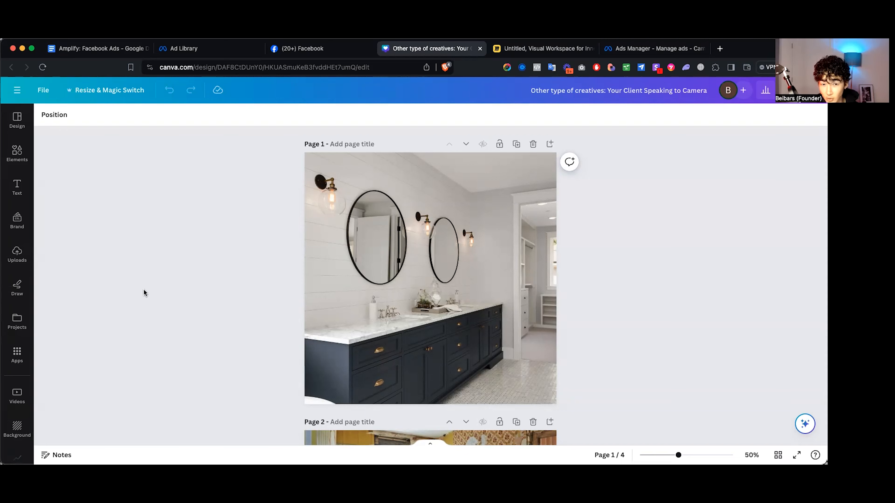
scroll(123, 303, down, 8)
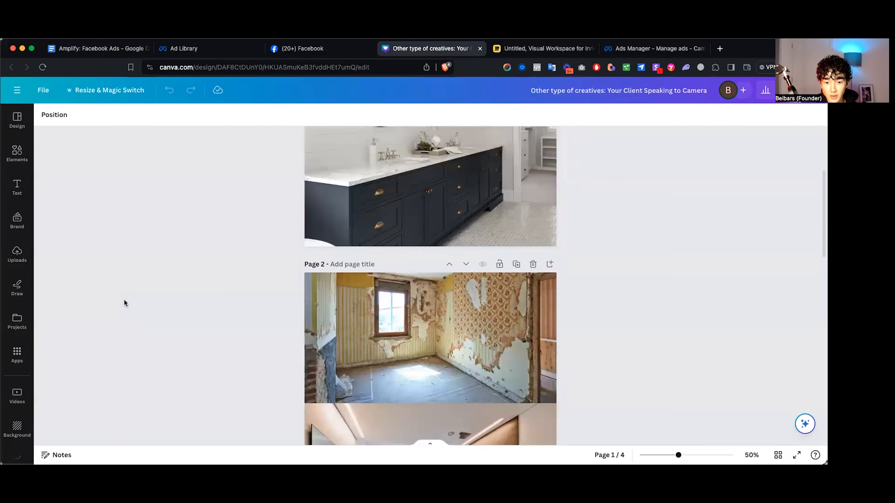
scroll(125, 303, up, 8)
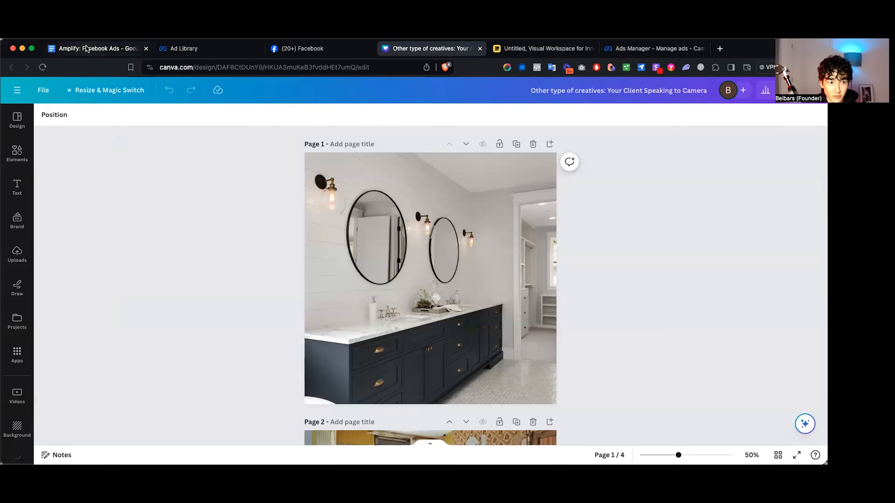
click(97, 48)
scroll(260, 296, down, 10)
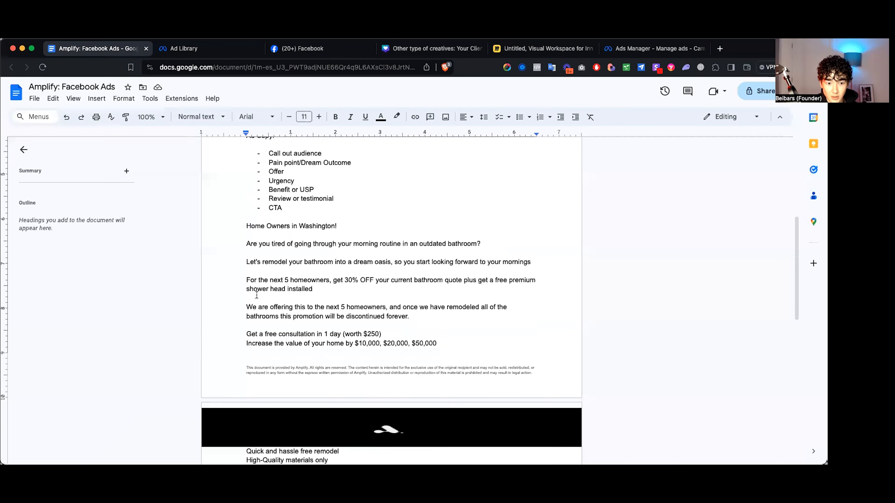
drag(237, 217, 431, 316)
click(431, 316)
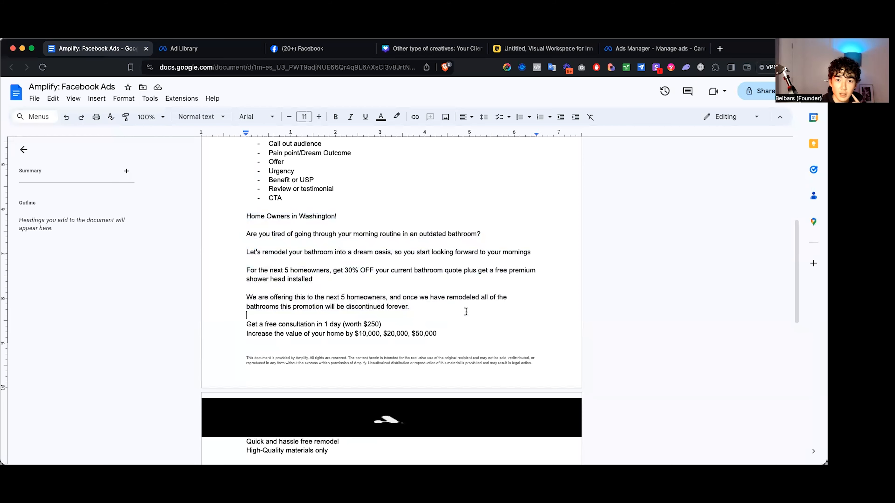
Step: Return to Canva and examine the finished bathroom photo on page 1 and the before-and-after creative on page 2
click(421, 51)
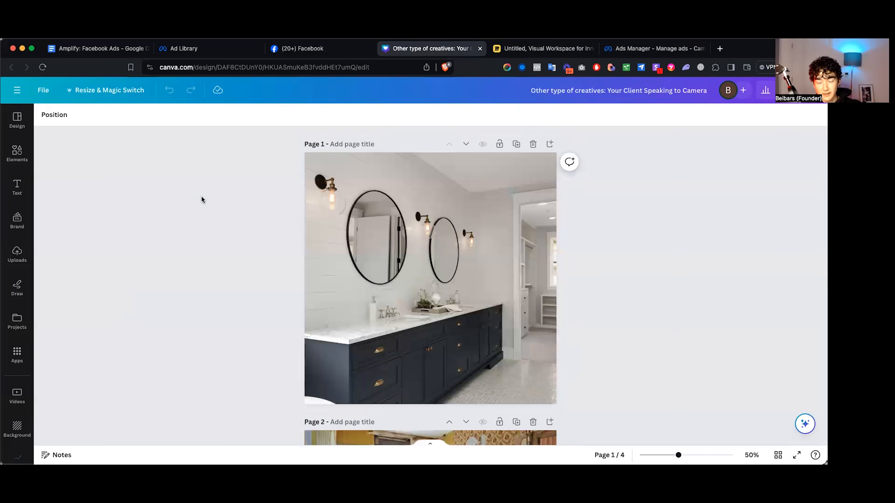
scroll(204, 206, down, 1)
scroll(202, 206, up, 1)
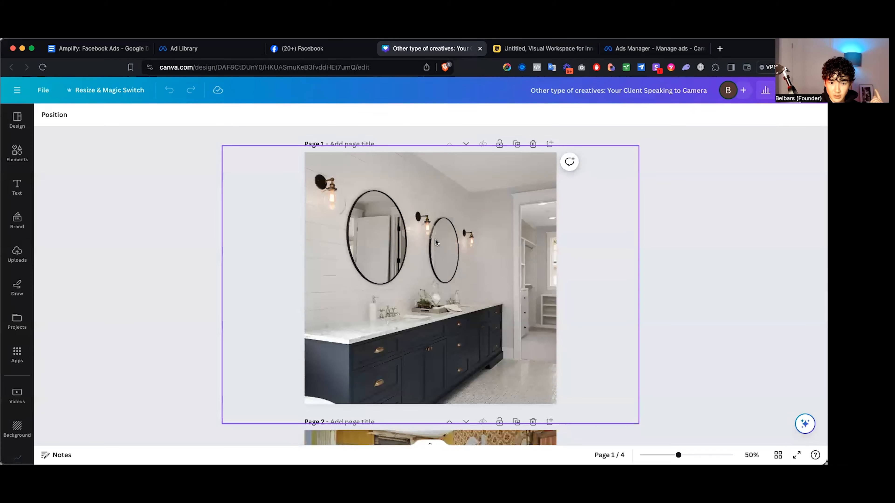
scroll(406, 255, down, 7)
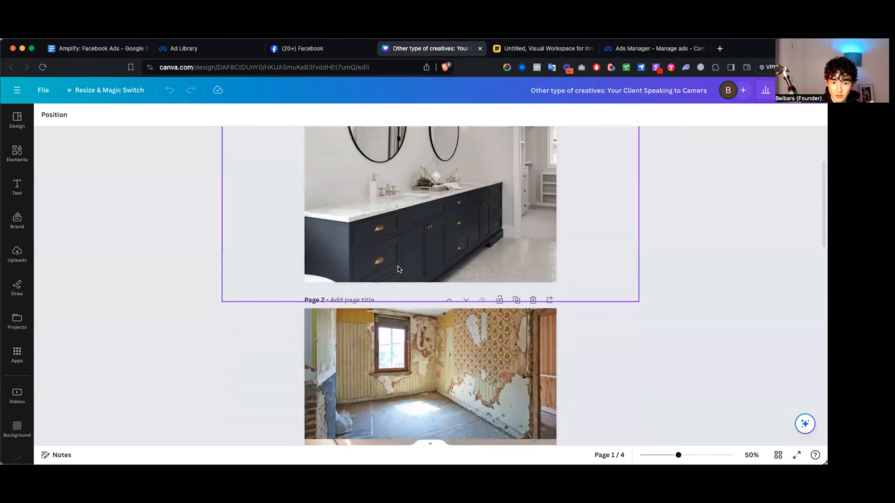
scroll(359, 301, down, 3)
scroll(369, 295, up, 5)
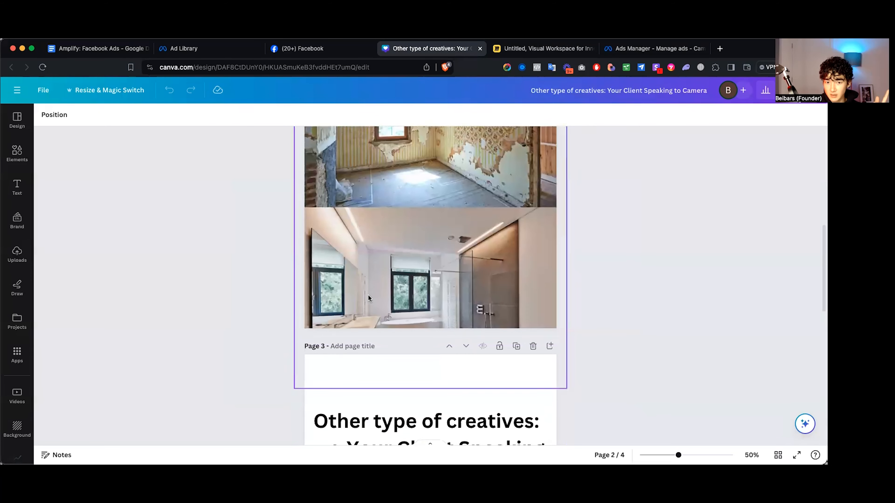
scroll(368, 296, up, 5)
scroll(211, 246, down, 6)
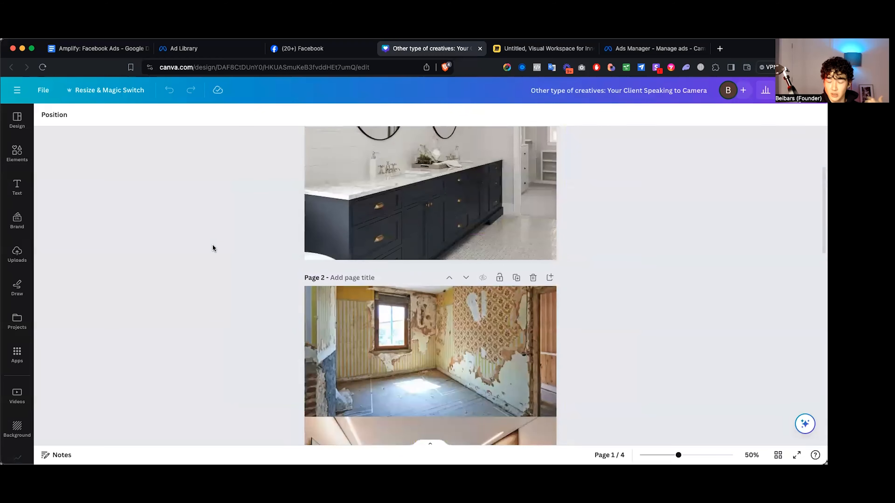
scroll(226, 249, down, 2)
scroll(421, 262, up, 5)
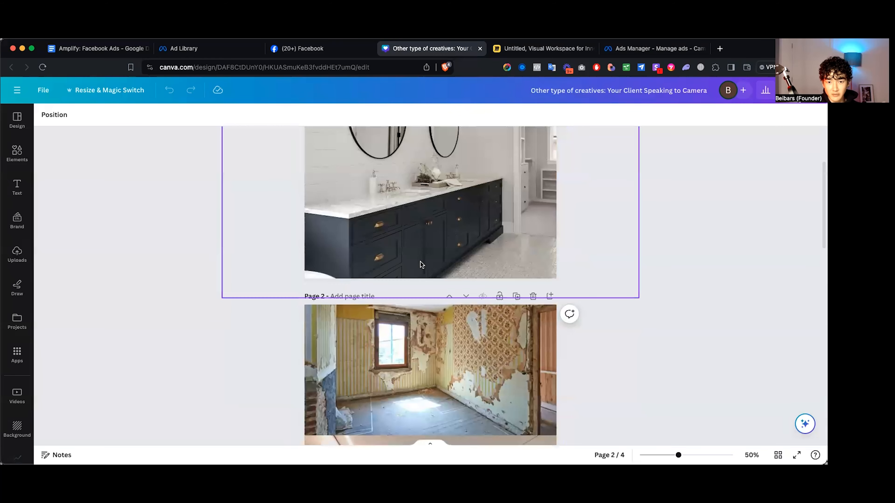
scroll(405, 263, up, 4)
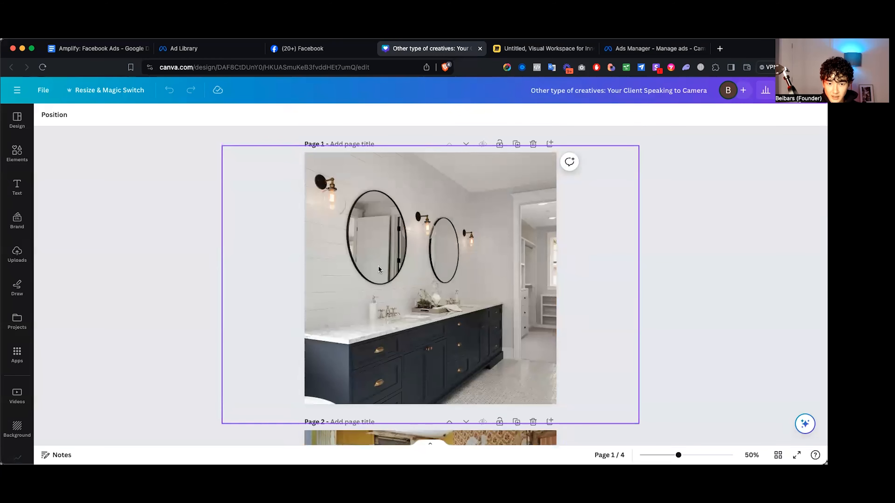
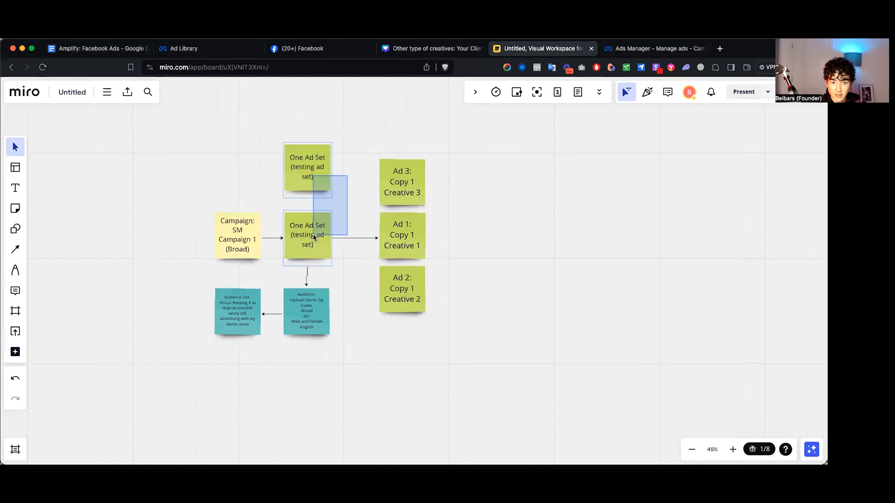
click(341, 379)
drag(334, 372, 300, 324)
click(452, 175)
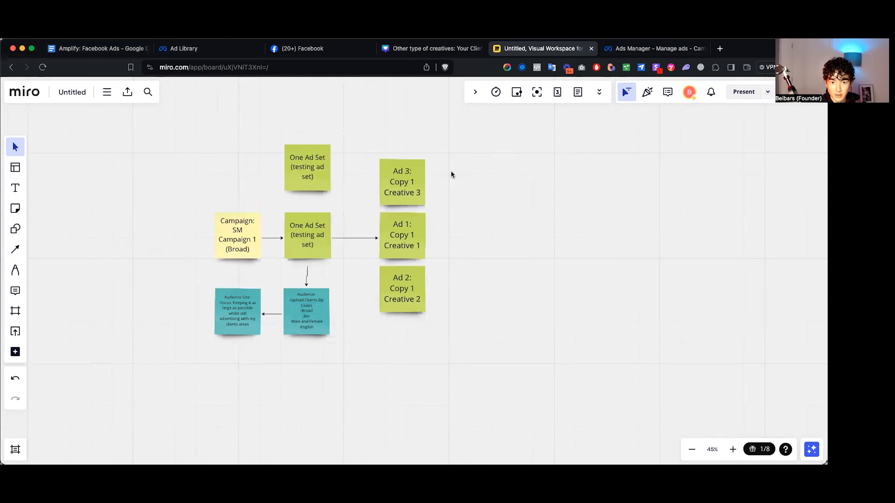
Step: Duplicate the "Ad 3: Copy 1 Creative 3" note, move the upper ad set note higher and place the copy in line to its right
scroll(496, 200, up, 2)
scroll(495, 200, left, 2)
click(448, 226)
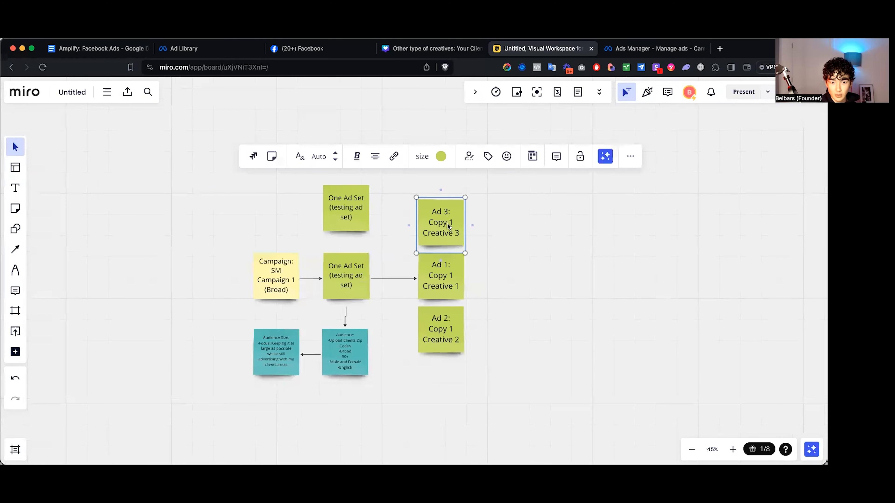
click(514, 232)
click(449, 222)
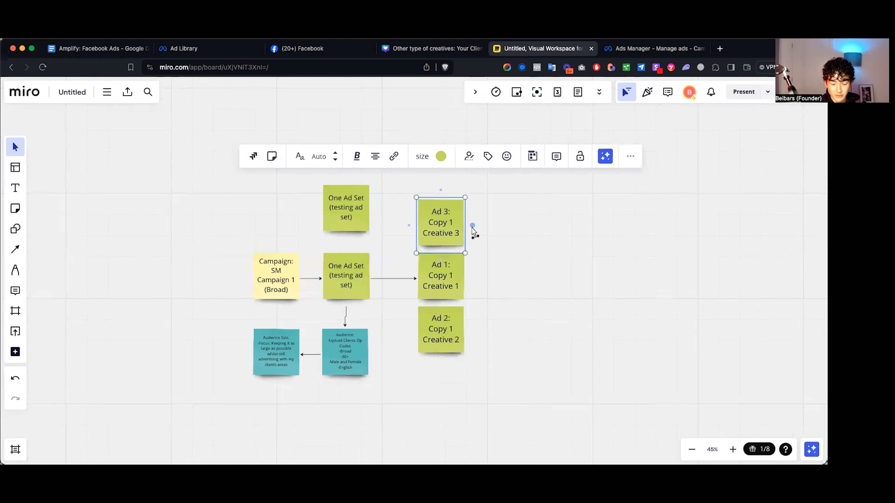
key(ctrl+d)
drag(458, 231, 408, 149)
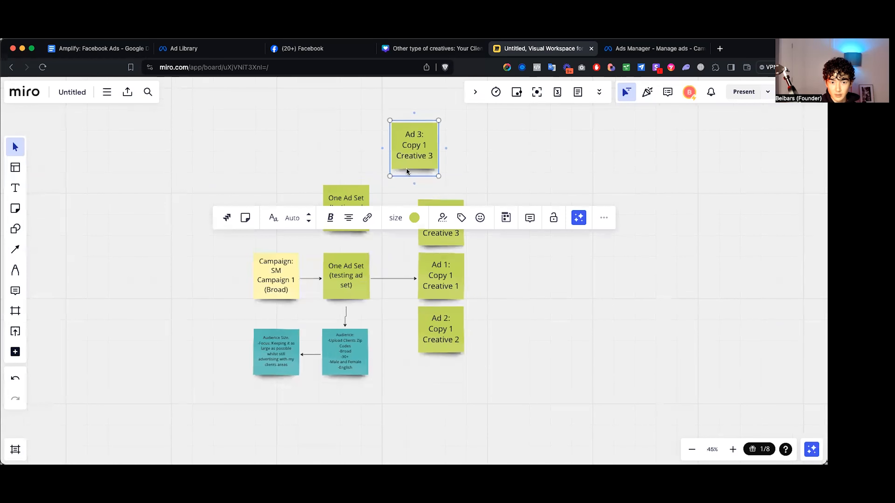
drag(359, 195, 355, 133)
drag(433, 137, 483, 134)
Step: Connect the upper ad set note to the copied Ad 3 note, and the lower ad set note to the upper one, with arrows
click(343, 138)
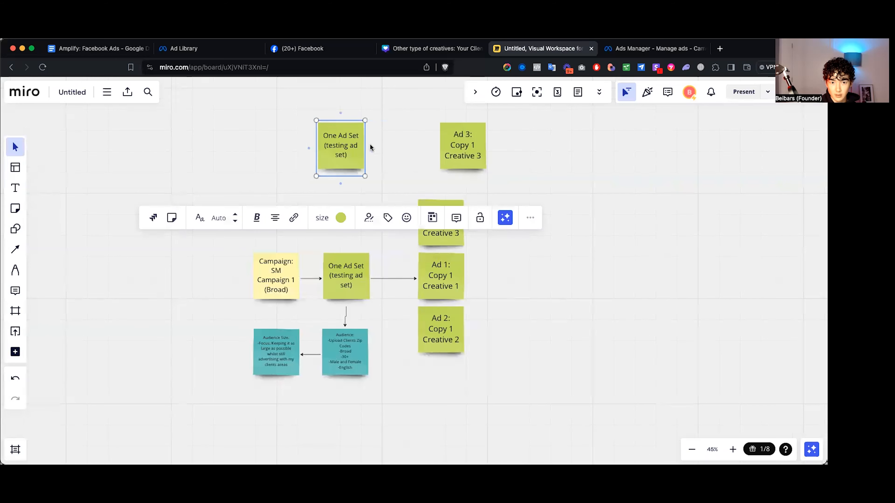
drag(370, 146, 453, 148)
click(501, 146)
click(350, 270)
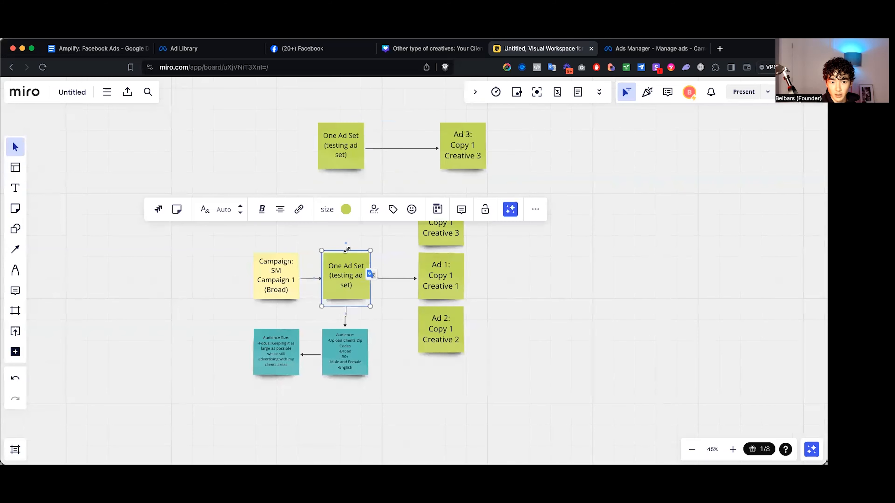
drag(346, 243, 354, 142)
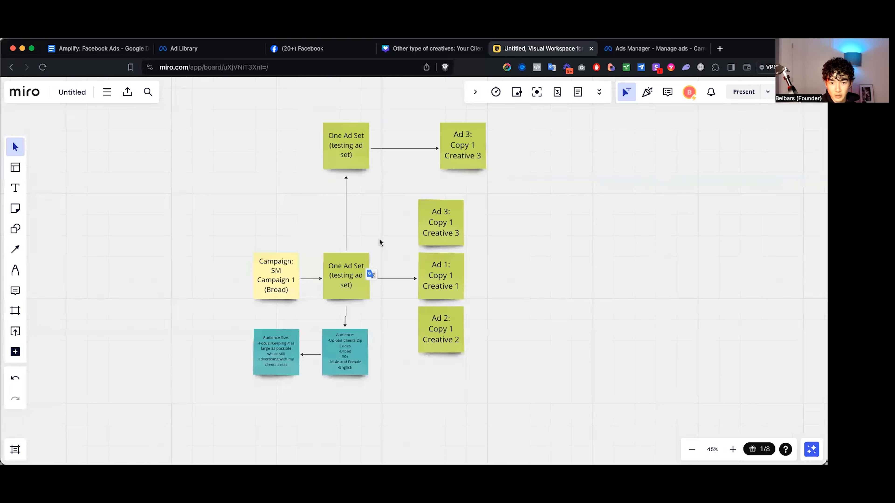
click(345, 270)
drag(260, 158, 391, 164)
click(580, 186)
scroll(580, 187, right, 2)
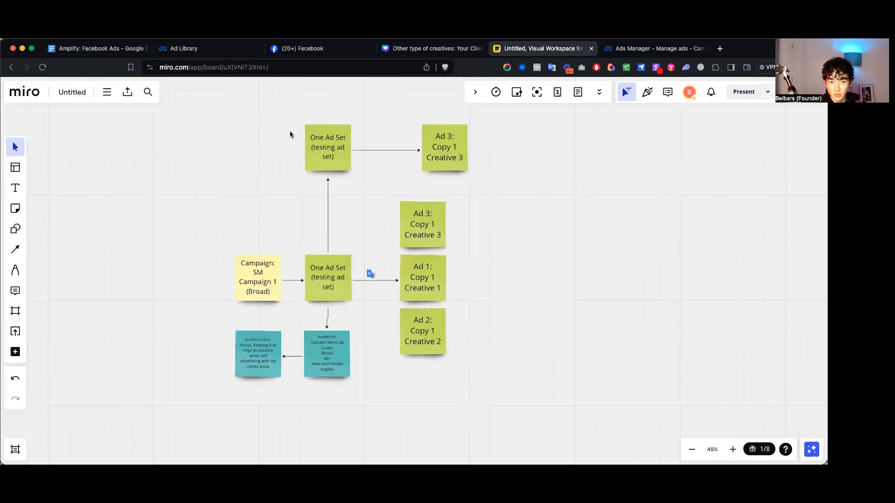
Step: Examine the campaign diagram, comparing the lower testing ad set and its three ads with the upper ad set and its Ad 3 note
click(326, 142)
click(516, 140)
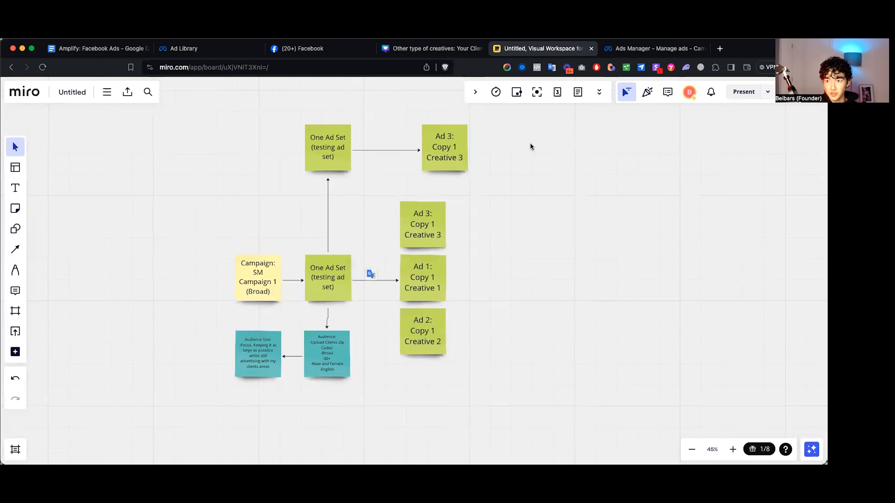
drag(374, 226, 336, 273)
click(629, 229)
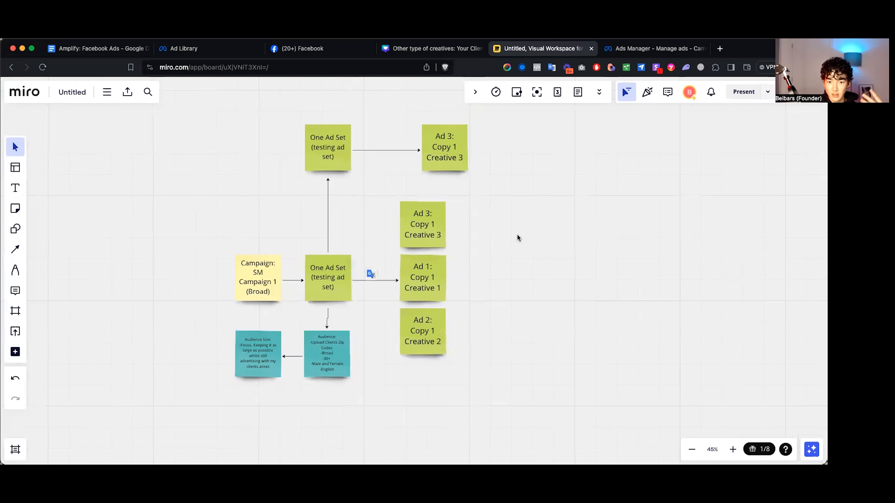
drag(535, 167, 261, 364)
click(543, 327)
click(334, 279)
click(550, 259)
click(437, 235)
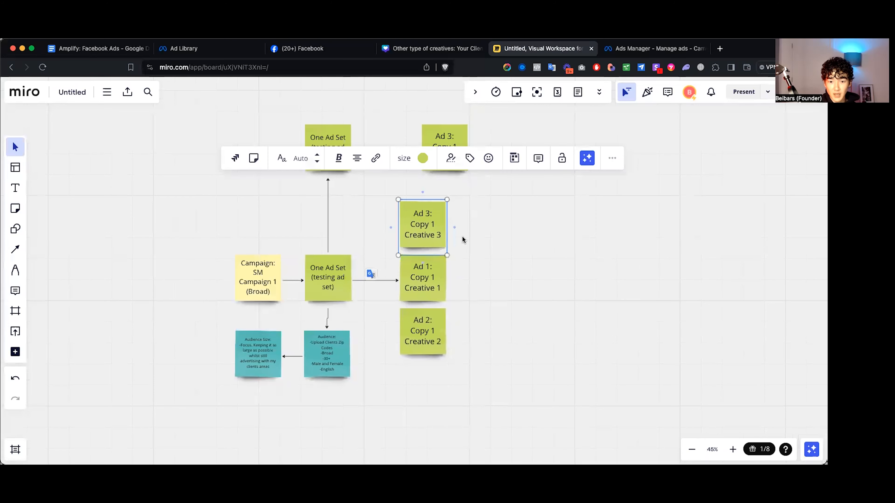
click(474, 235)
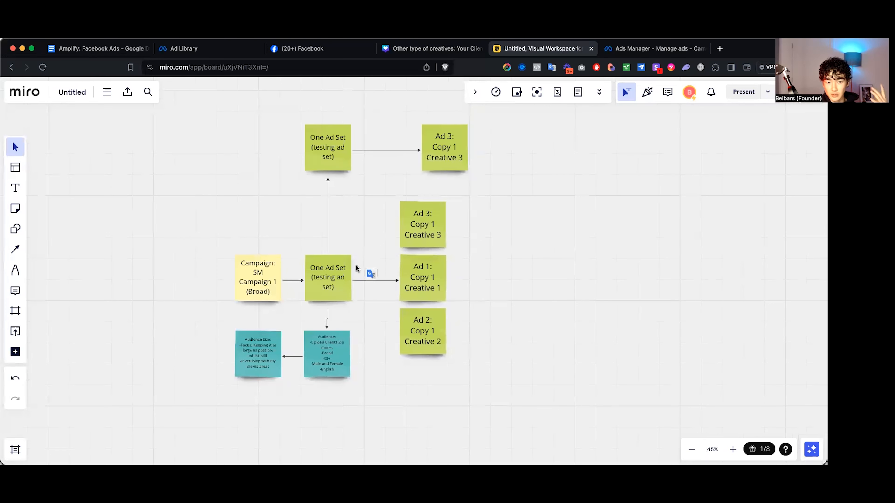
click(325, 276)
click(530, 266)
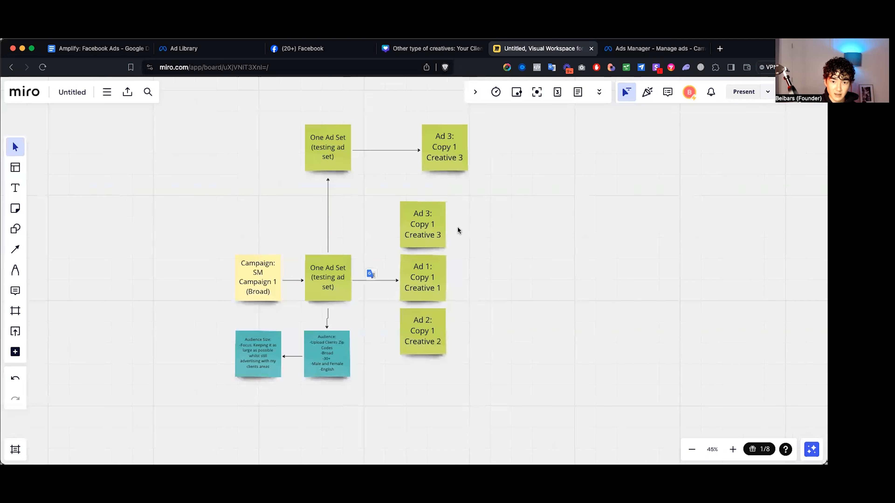
click(327, 226)
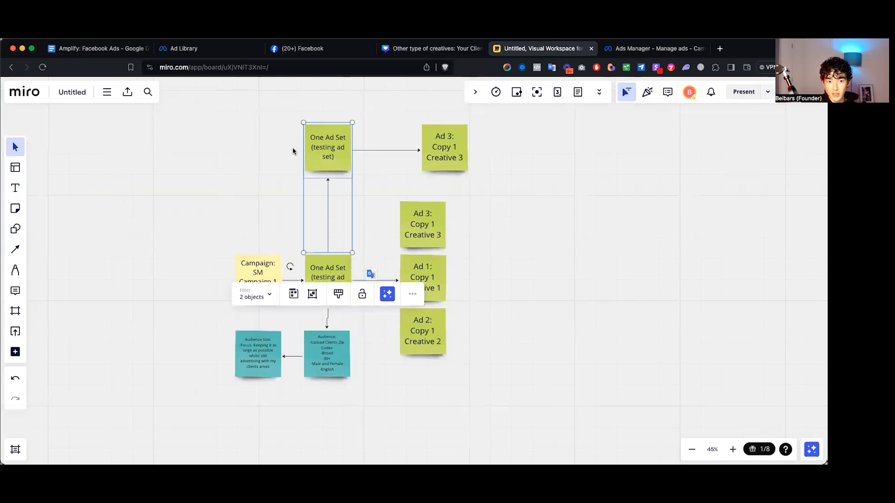
click(292, 147)
click(328, 148)
click(439, 142)
click(521, 156)
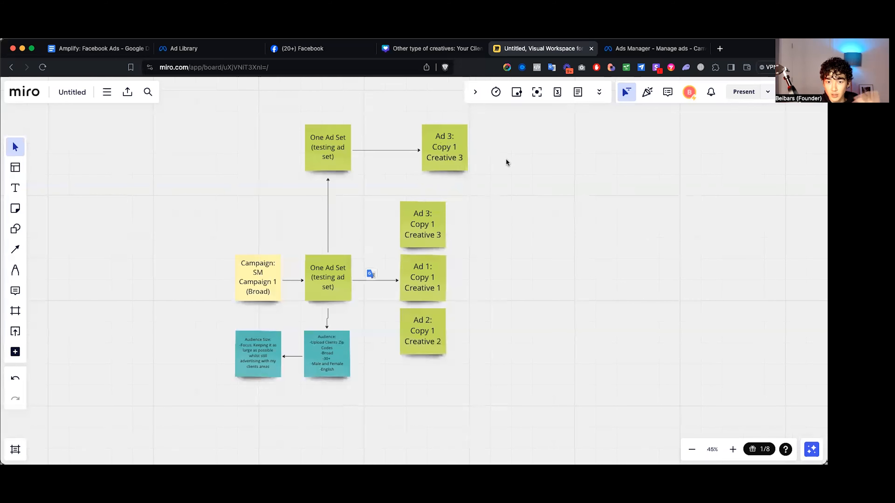
click(342, 275)
click(432, 229)
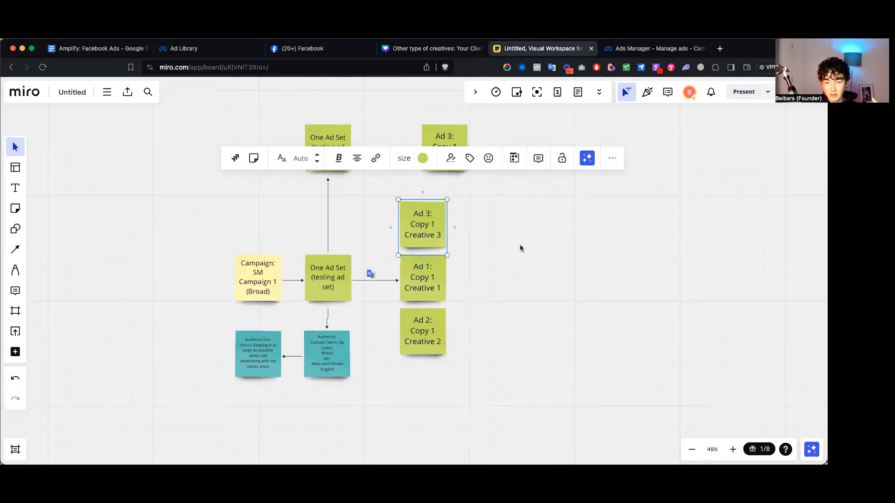
click(515, 232)
drag(515, 230, 384, 219)
click(500, 218)
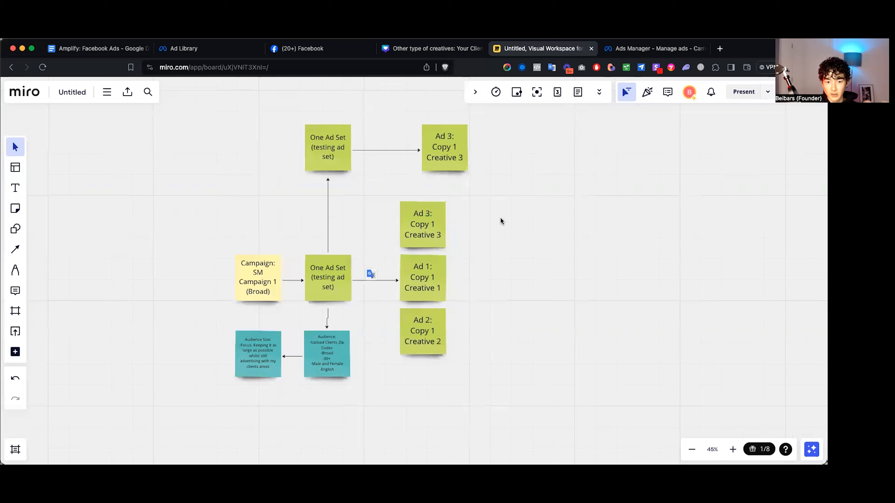
drag(475, 275, 424, 349)
click(496, 335)
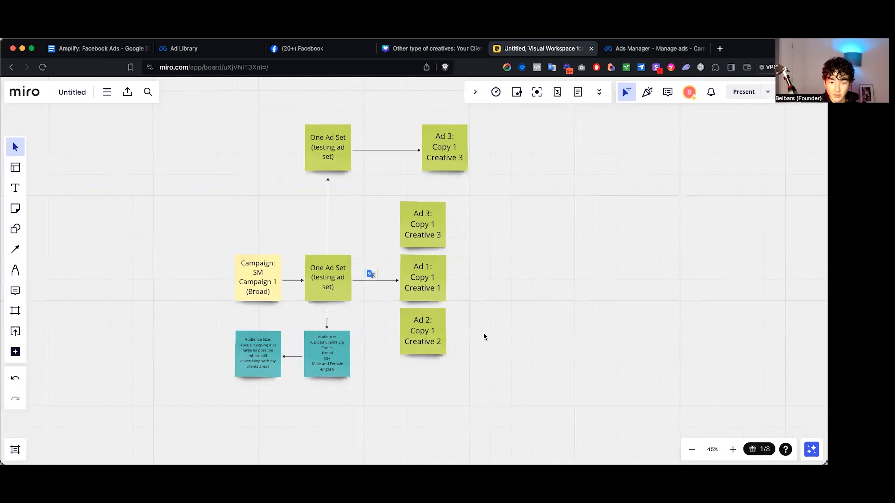
scroll(440, 279, right, 3)
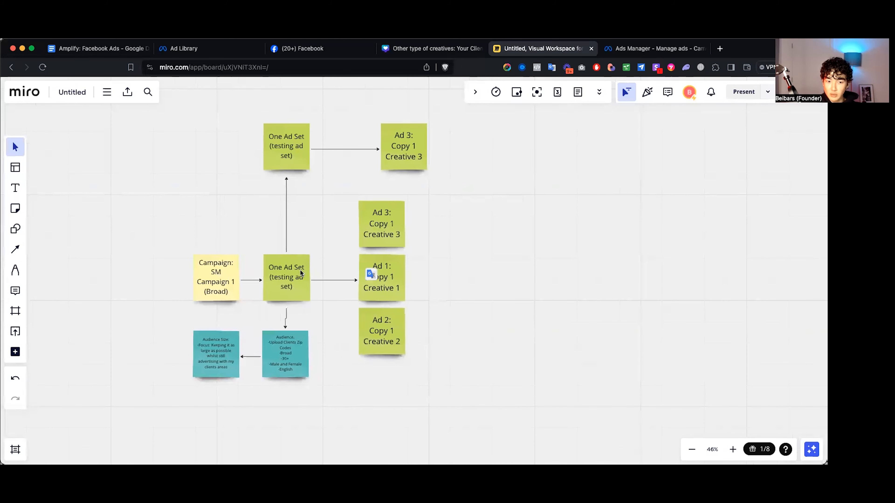
drag(482, 168, 263, 122)
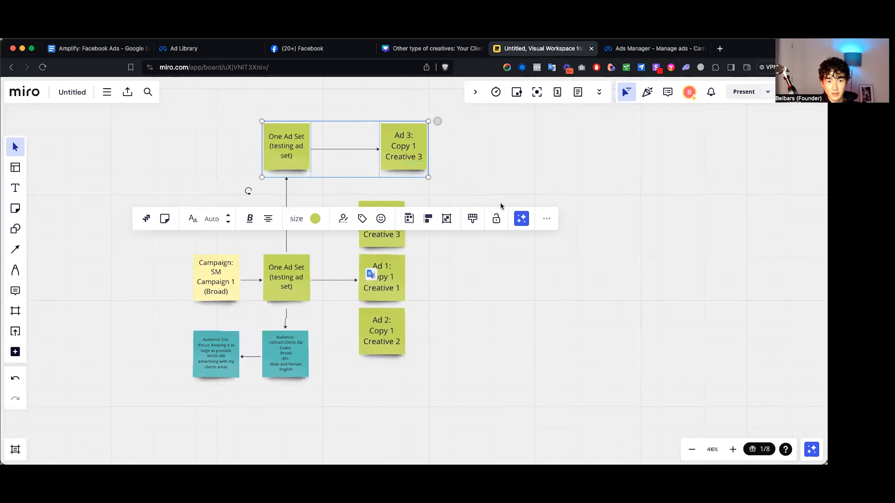
click(439, 280)
Step: Delete the lower ad set's Ad 1 and Ad 2 notes with their arrow, and move the remaining Ad 3 note down level with that ad set
scroll(423, 253, down, 2)
drag(454, 238, 357, 329)
key(Delete)
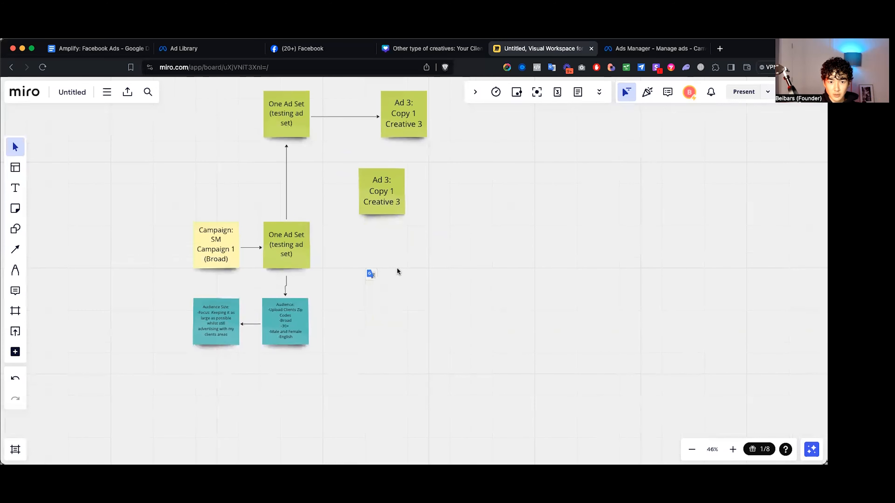
drag(394, 205, 402, 258)
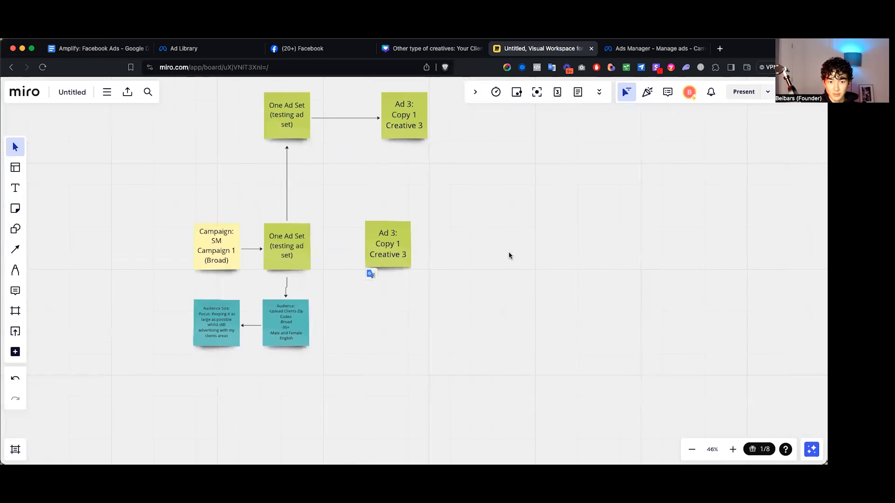
Step: Duplicate the lower Ad 3 note directly beneath itself and change the copy's text to "Ad 3: Copy 2 Creative 3"
click(301, 247)
click(399, 248)
drag(398, 249, 397, 320)
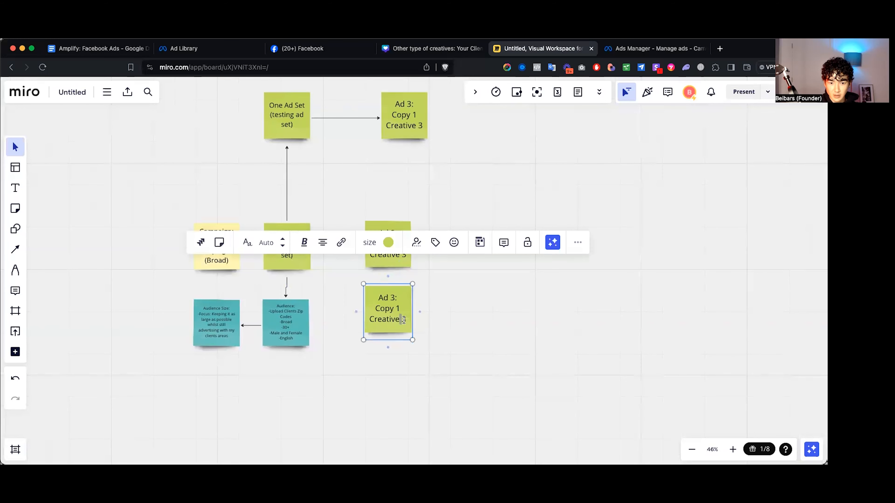
click(405, 320)
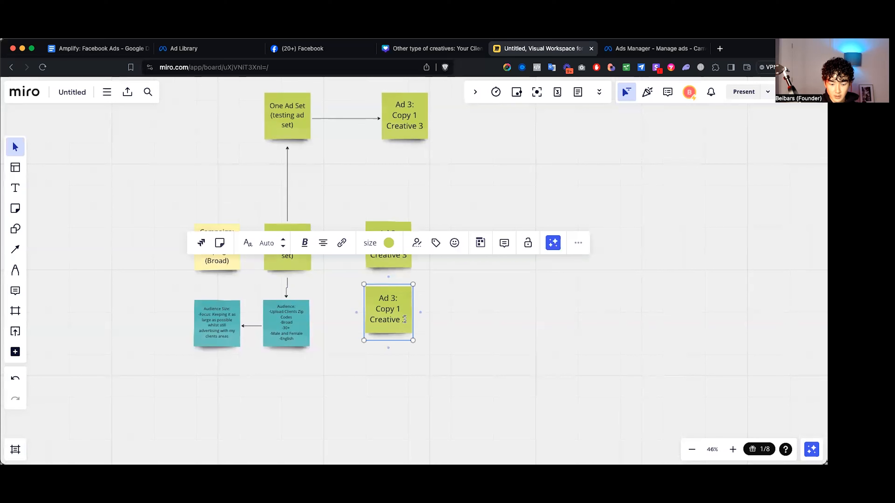
key(BackSpace)
text(4)
key(BackSpace)
text(3)
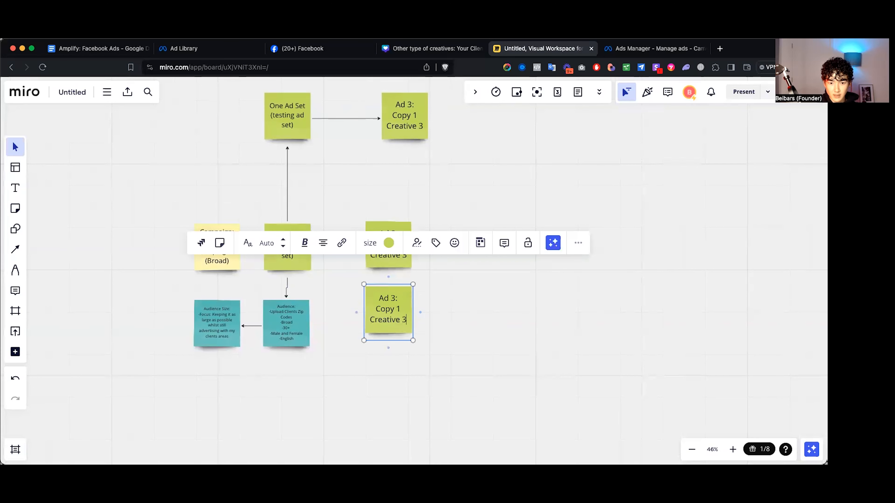
key(BackSpace)
text(2)
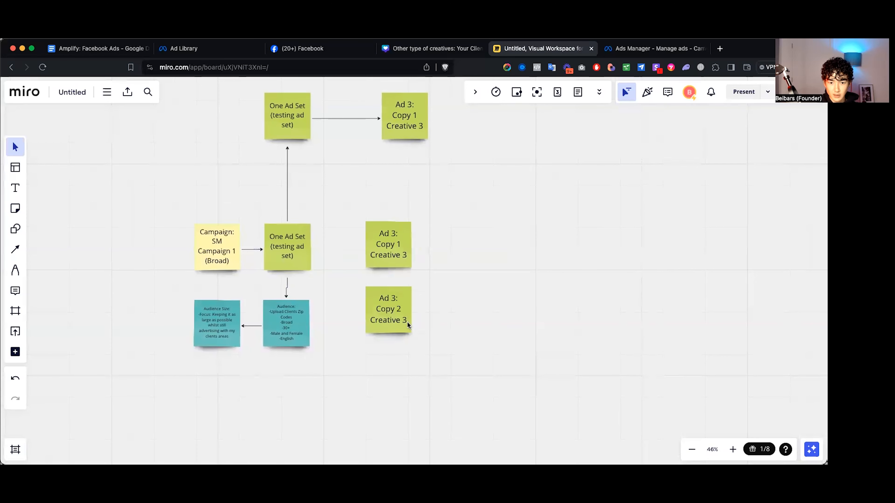
Step: Delete the duplicated Ad 3 note labelled "Copy 2"
double_click(390, 314)
click(455, 321)
click(385, 313)
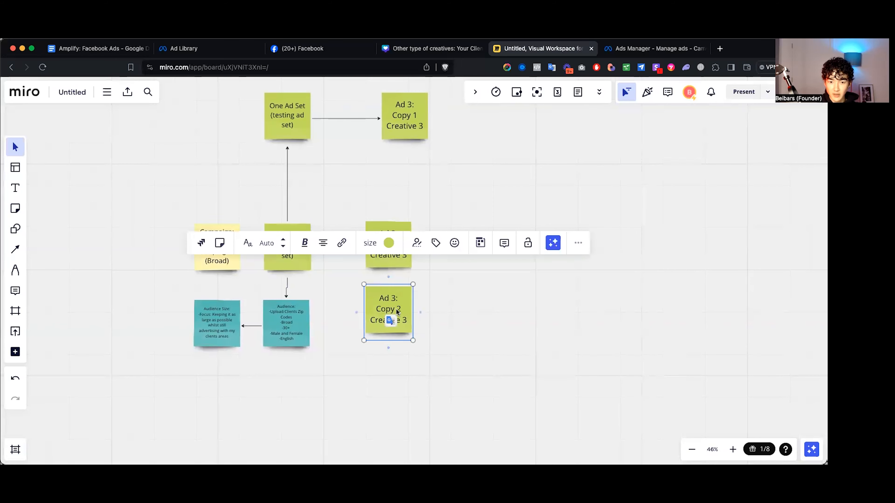
key(BackSpace)
Step: Look over the two ad sets and their Ad 3 notes, and check the topic outline in the Google Docs document
drag(229, 113, 328, 125)
click(490, 127)
drag(463, 124, 368, 118)
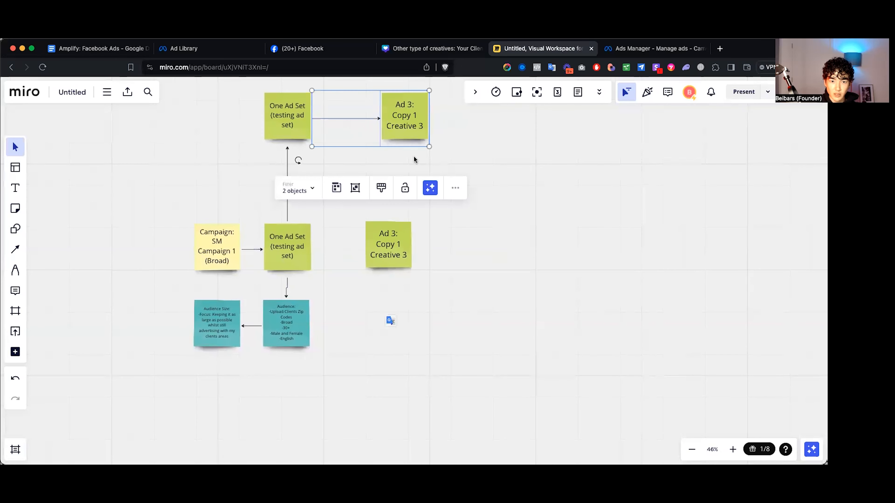
click(492, 162)
drag(477, 163, 534, 207)
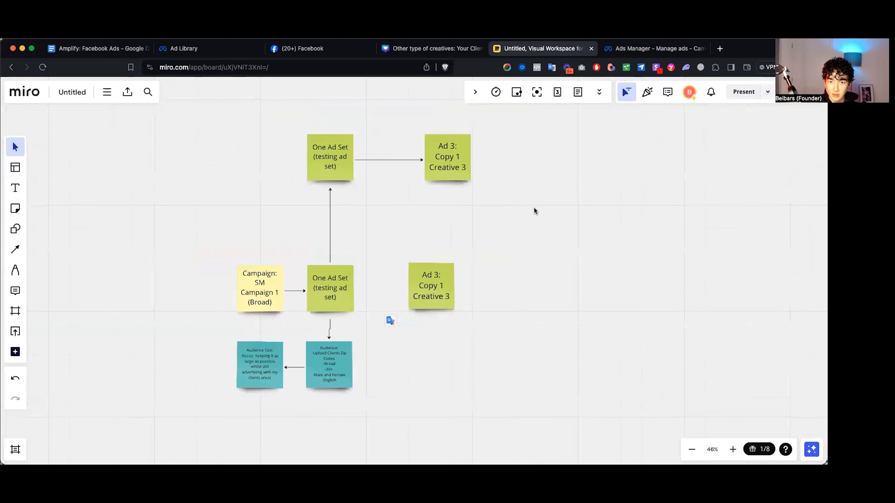
scroll(496, 200, down, 1)
scroll(381, 245, down, 1)
drag(370, 258, 326, 270)
click(313, 286)
click(452, 258)
drag(483, 242, 493, 236)
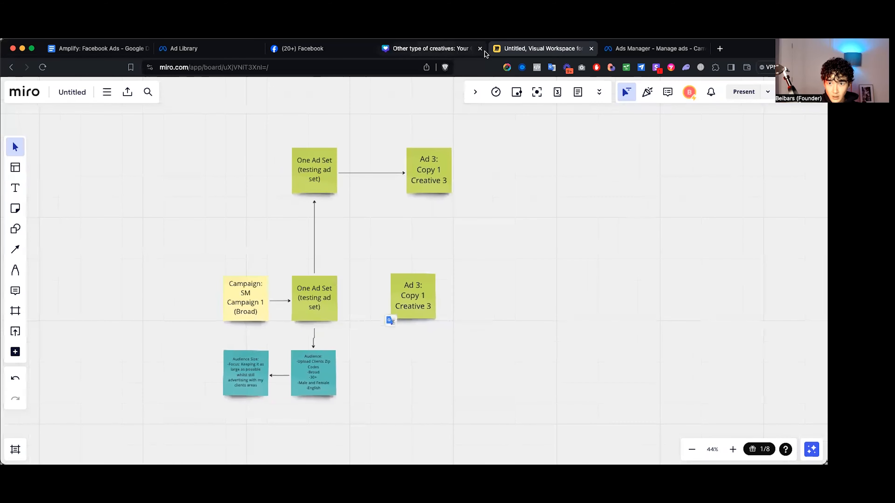
click(74, 49)
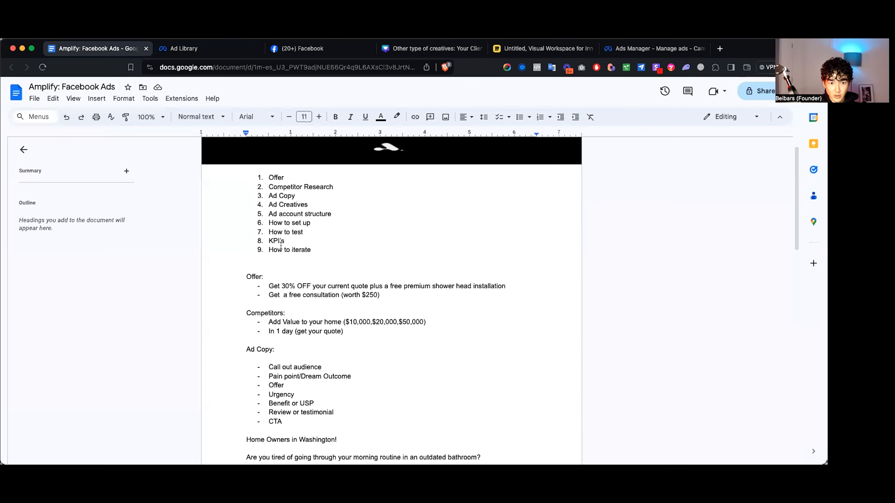
scroll(281, 246, up, 1)
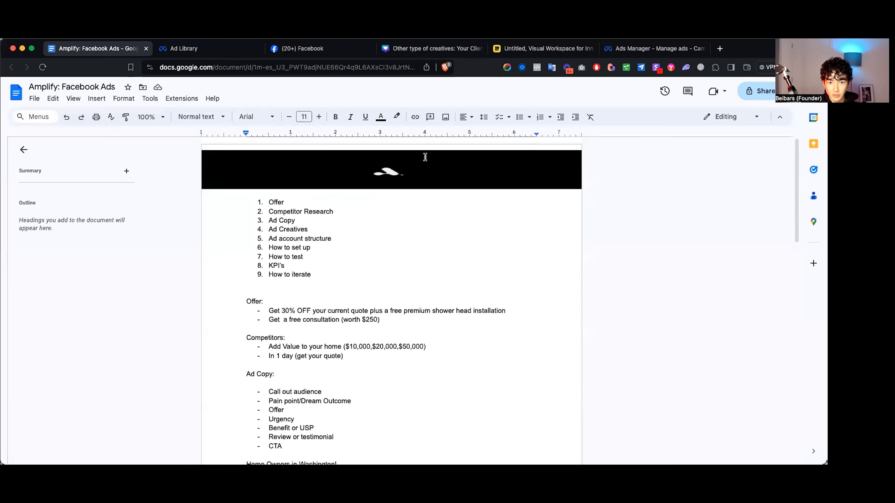
Step: Switch to Ads Manager and create a new campaign with the Leads objective and the manual leads campaign setup
click(630, 52)
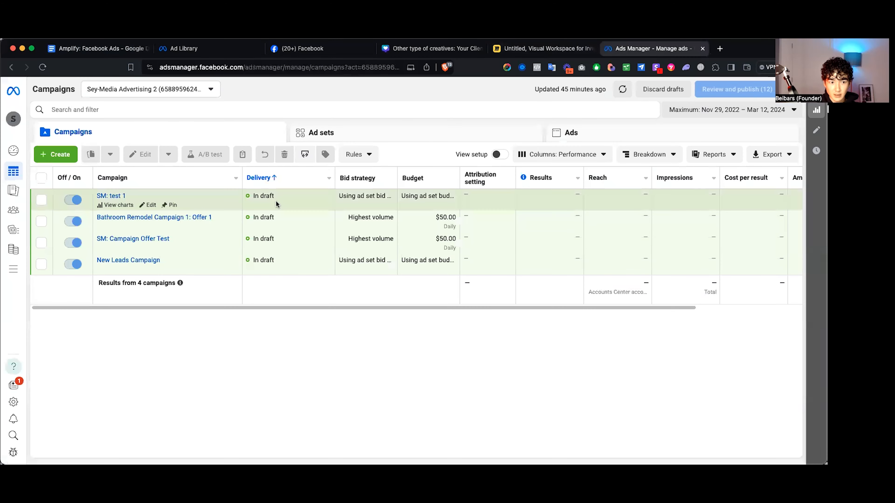
click(58, 155)
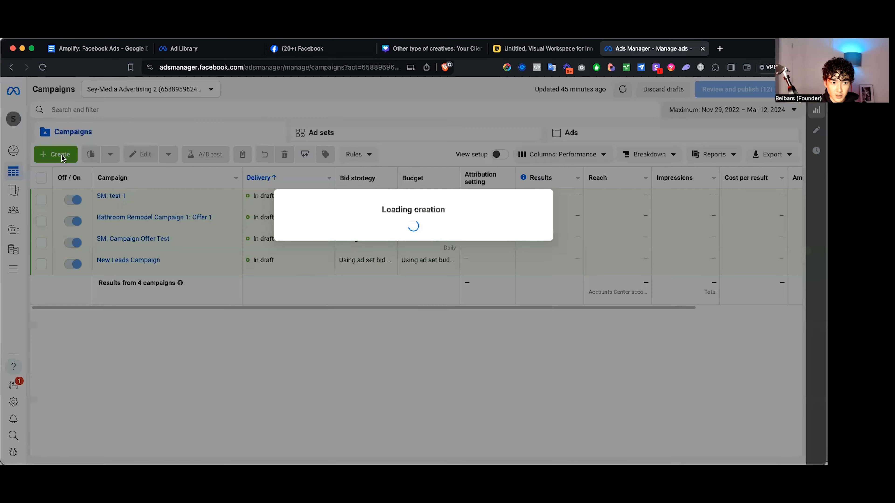
click(333, 345)
scroll(500, 411, down, 2)
click(525, 426)
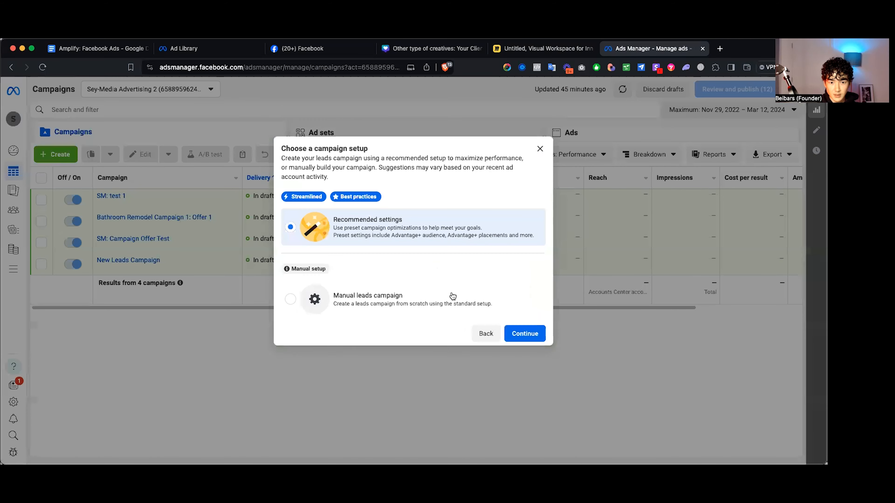
click(316, 299)
click(534, 334)
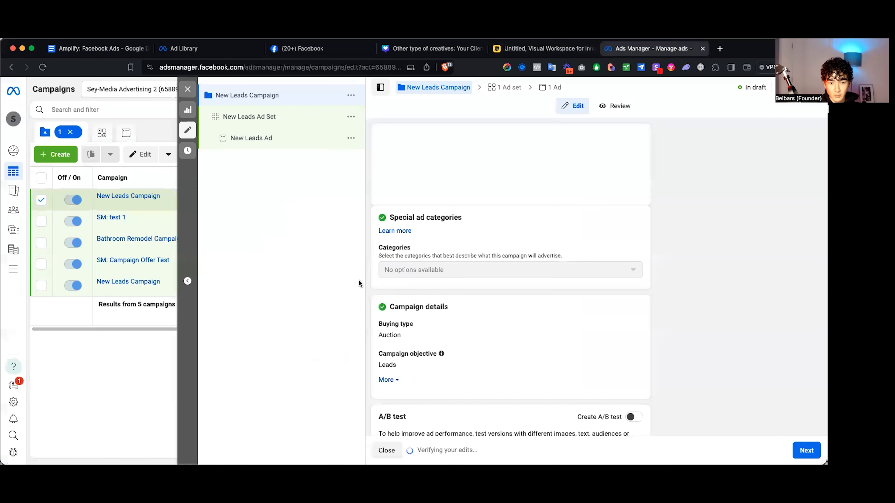
Step: Name the campaign "SM Campaign Broad" and check its remaining settings down to Advantage campaign budget
click(467, 154)
drag(467, 154, 370, 147)
key(BackSpace)
text(SM T)
key(BackSpace)
text(Campaign)
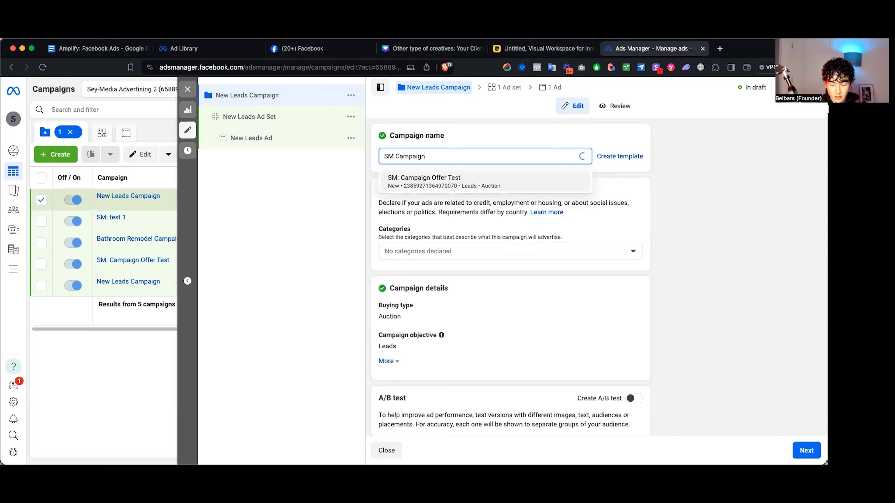
text( Bao)
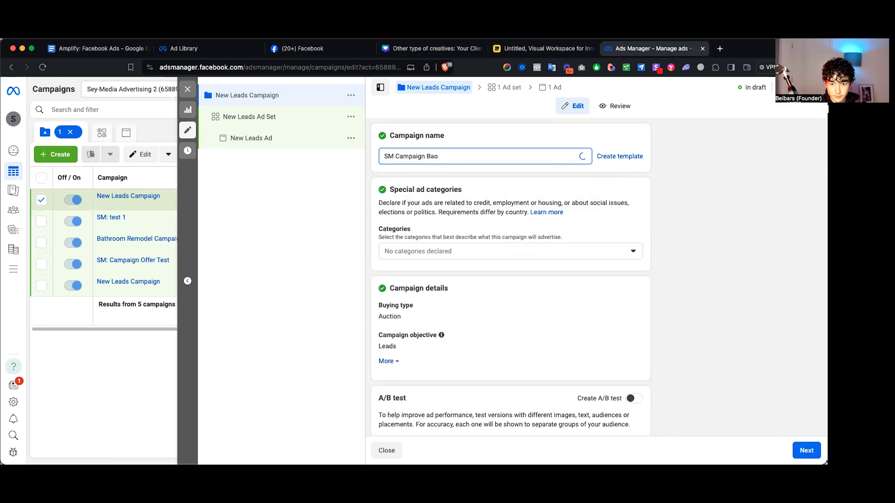
text(rdoad)
click(491, 142)
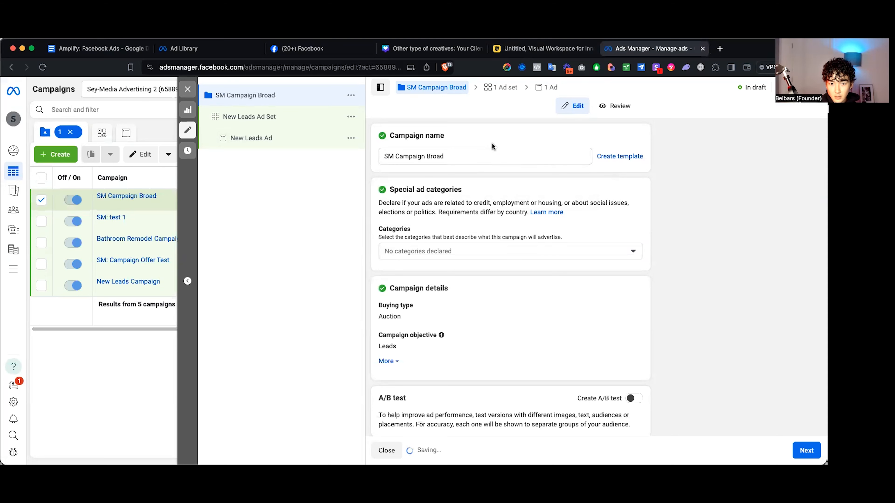
scroll(458, 229, down, 3)
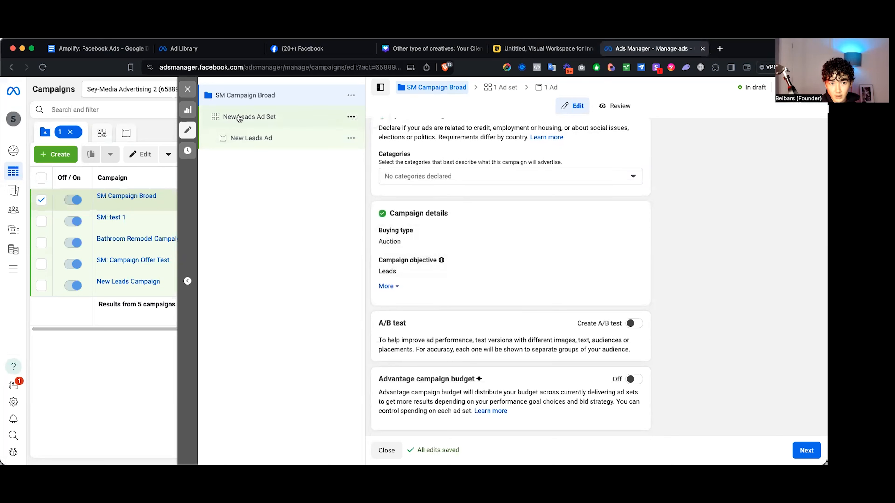
drag(475, 380, 400, 380)
click(493, 380)
scroll(465, 379, up, 3)
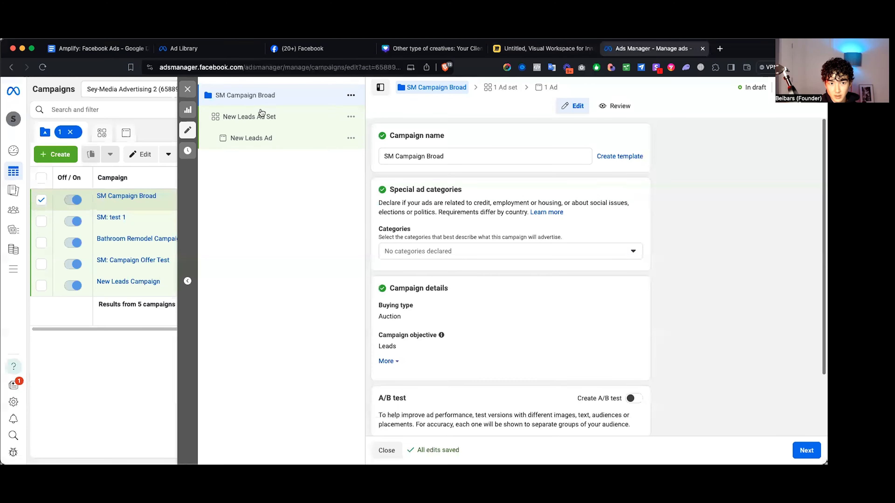
Step: Open the new leads ad set and rename it "Testing Ad Set Broad"
click(259, 118)
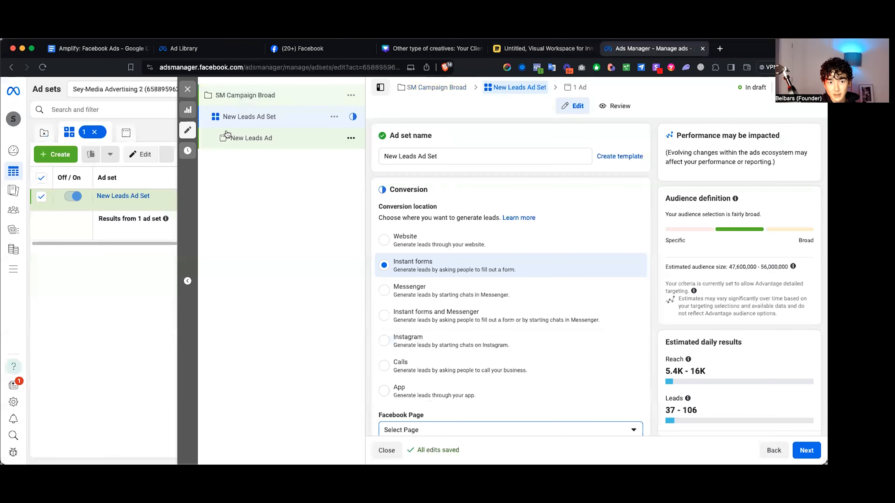
click(503, 156)
key(super+a)
key(BackSpace)
text(A)
key(BackSpace)
text(Testing Ad Set Broa)
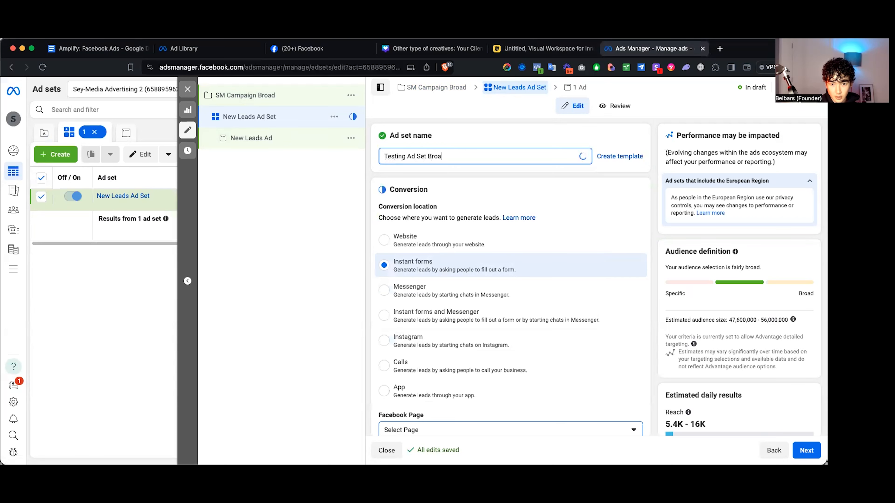
Step: Select the Amplify Program page under Sey Media Advertising as the ad set's Facebook Page
scroll(465, 225, down, 3)
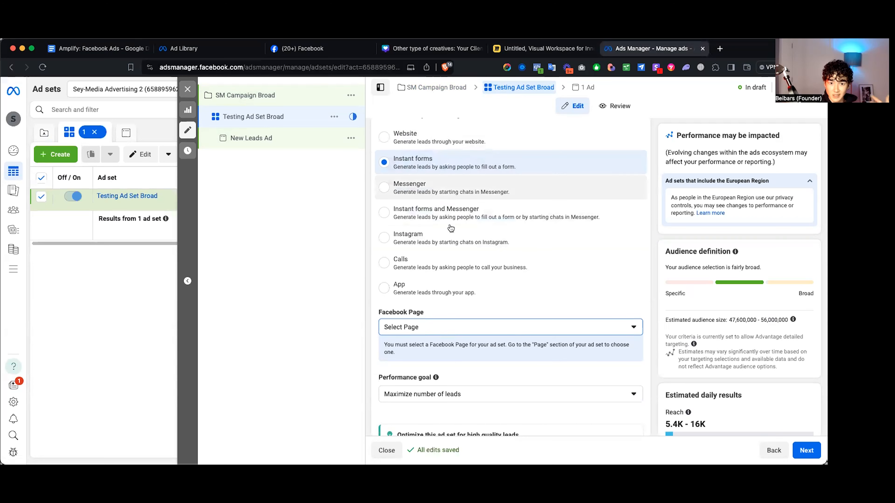
scroll(471, 220, up, 1)
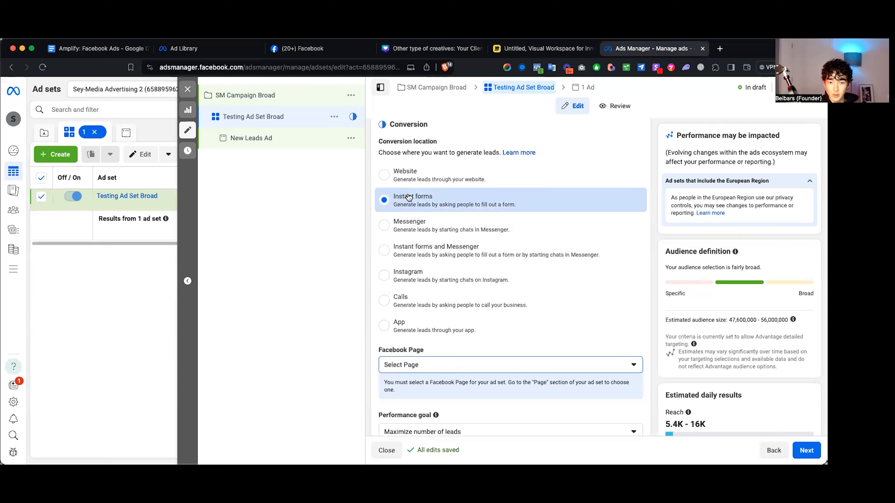
scroll(444, 219, down, 4)
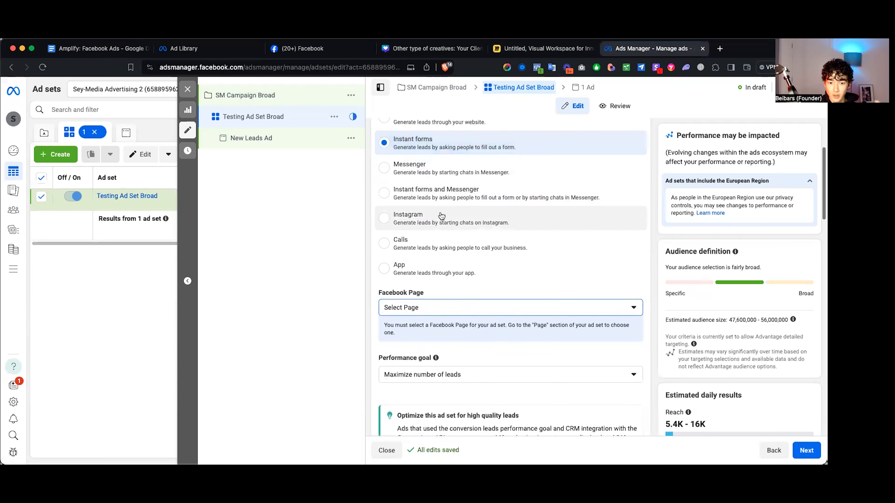
click(453, 241)
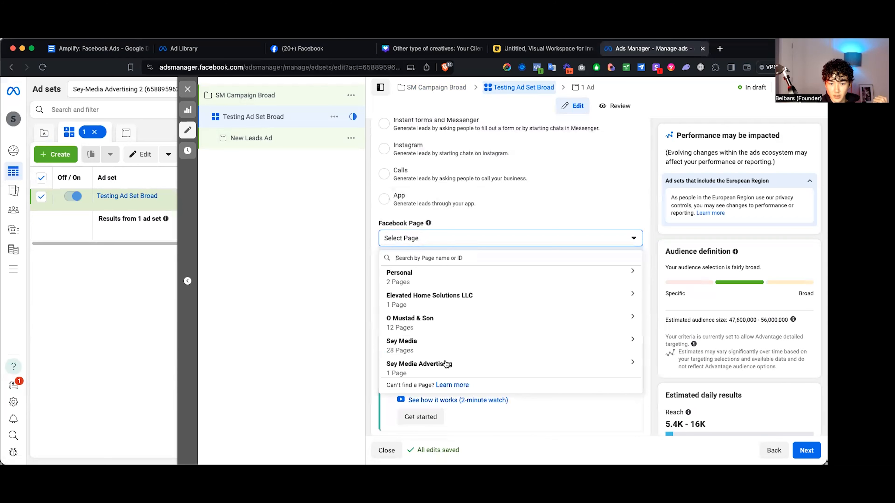
click(609, 364)
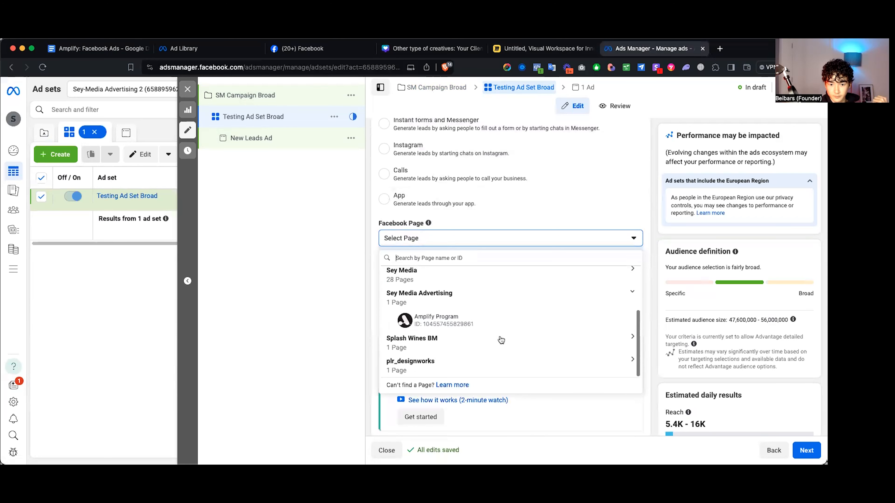
click(447, 317)
Step: Go past the performance goal and dynamic creative settings and set the ad set's daily budget to $50
scroll(442, 257, down, 6)
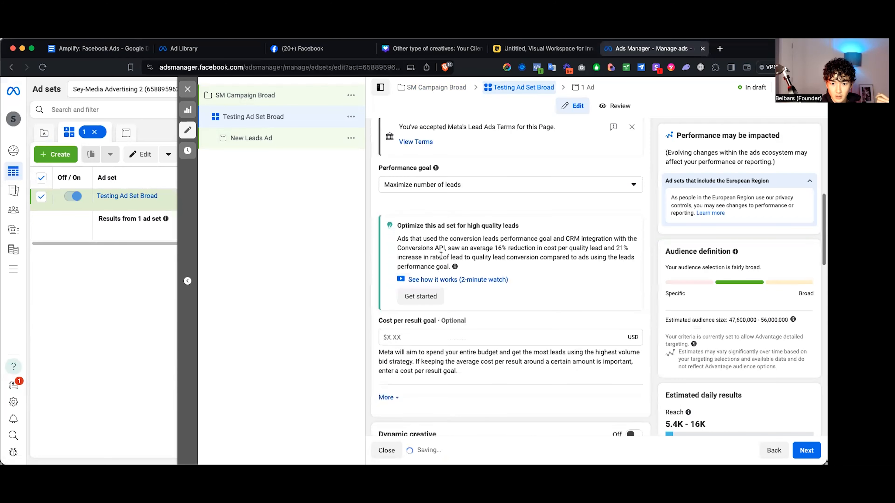
scroll(445, 160, up, 4)
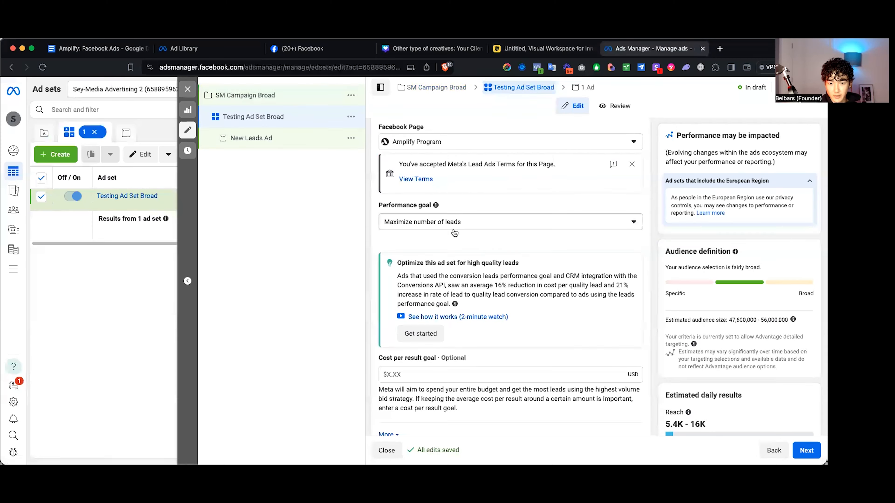
scroll(470, 237, down, 3)
scroll(497, 294, down, 3)
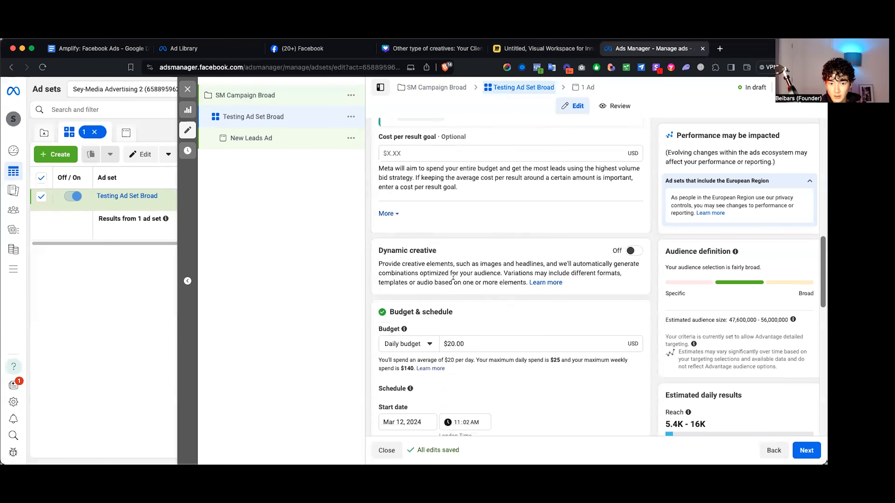
scroll(469, 261, down, 2)
drag(374, 186, 469, 202)
click(494, 254)
scroll(484, 261, down, 1)
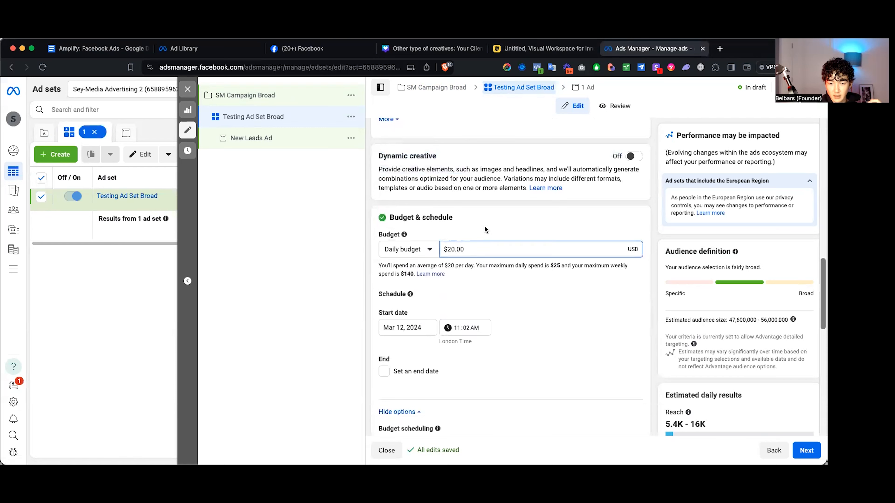
click(452, 250)
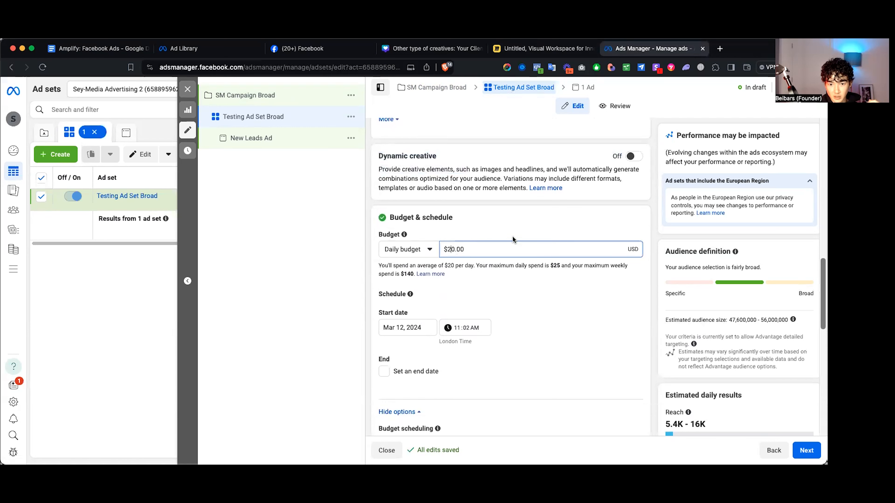
key(BackSpace)
text(5)
click(496, 231)
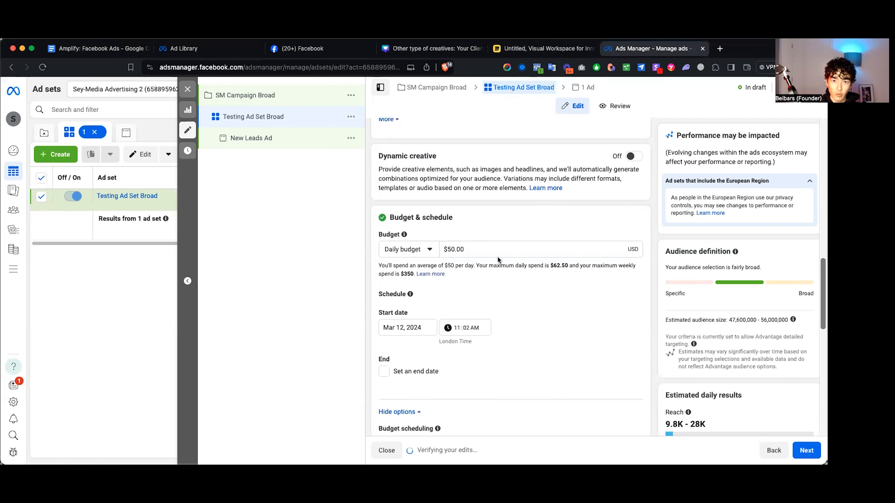
Step: Set the ad set's daily budget to $25
scroll(497, 261, down, 2)
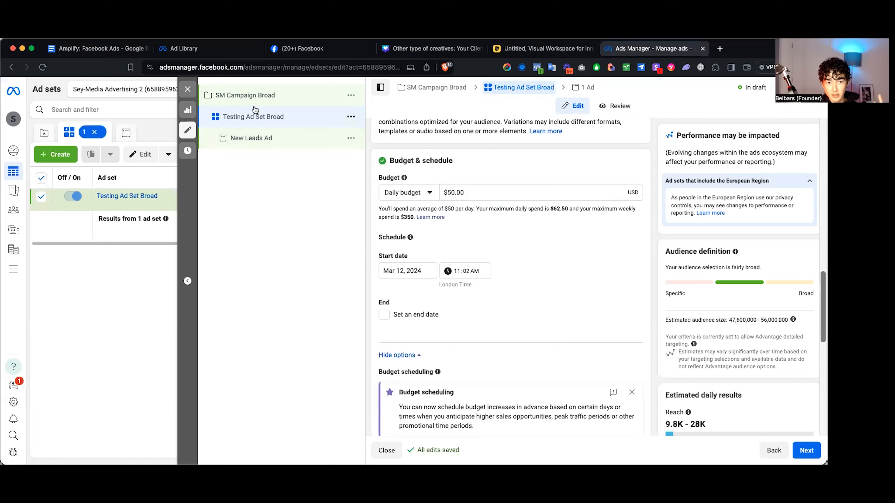
click(451, 193)
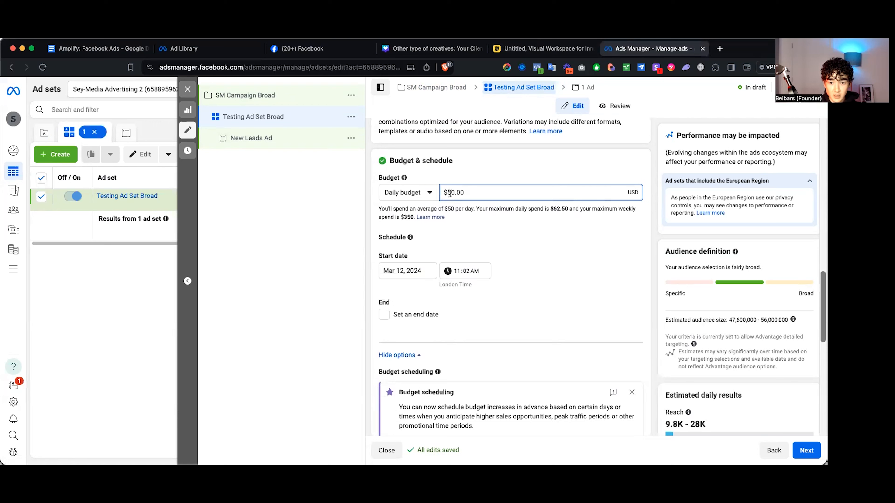
click(477, 176)
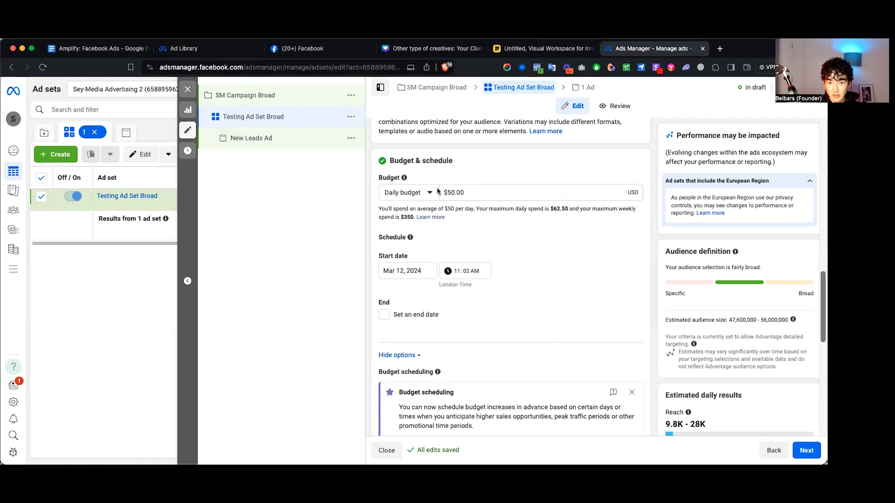
click(448, 192)
click(488, 244)
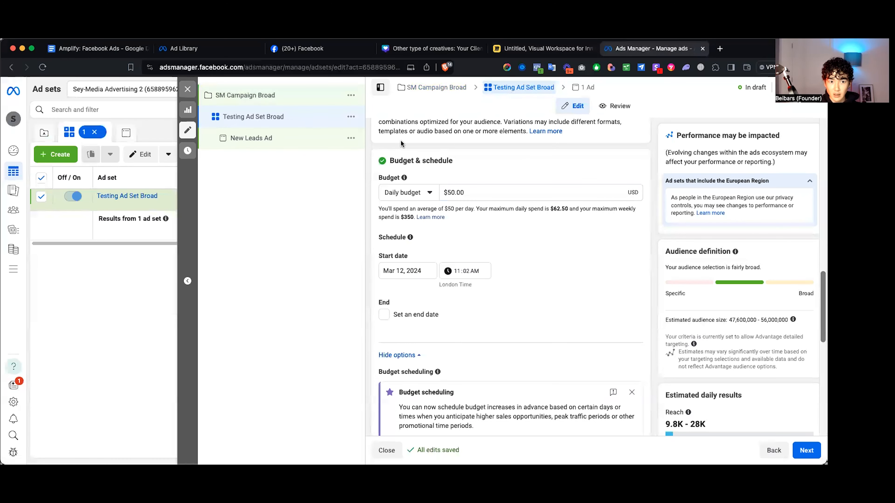
click(450, 191)
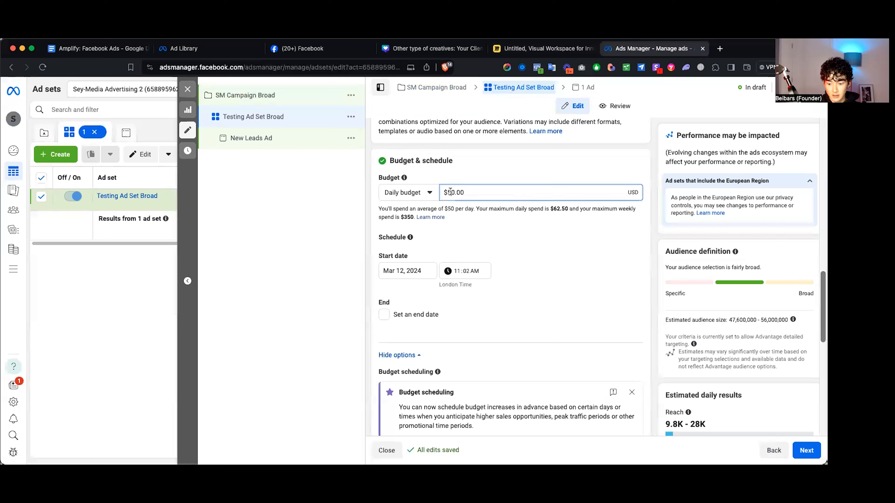
click(485, 175)
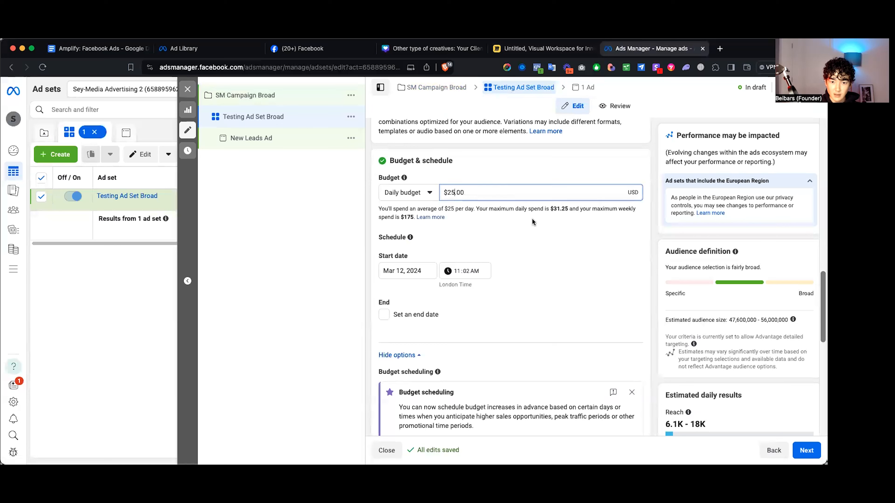
Step: Return the ad set's daily budget to $50
scroll(521, 219, down, 1)
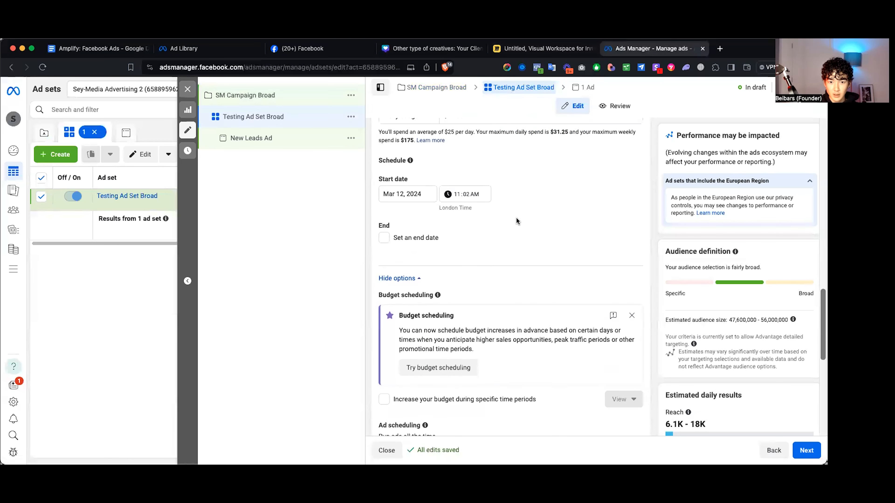
click(451, 172)
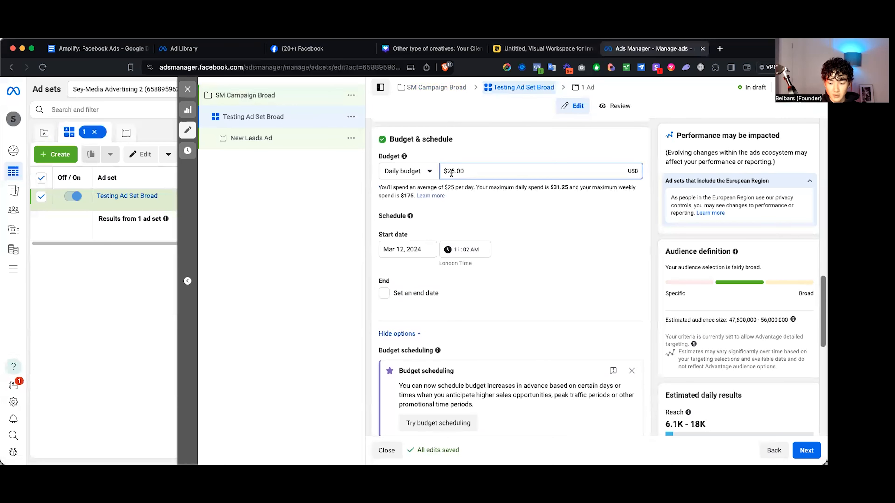
key(Right)
text(0)
click(543, 152)
Step: Switch the ad set from Advantage+ audience to the original audience options
scroll(530, 236, down, 3)
scroll(531, 236, down, 7)
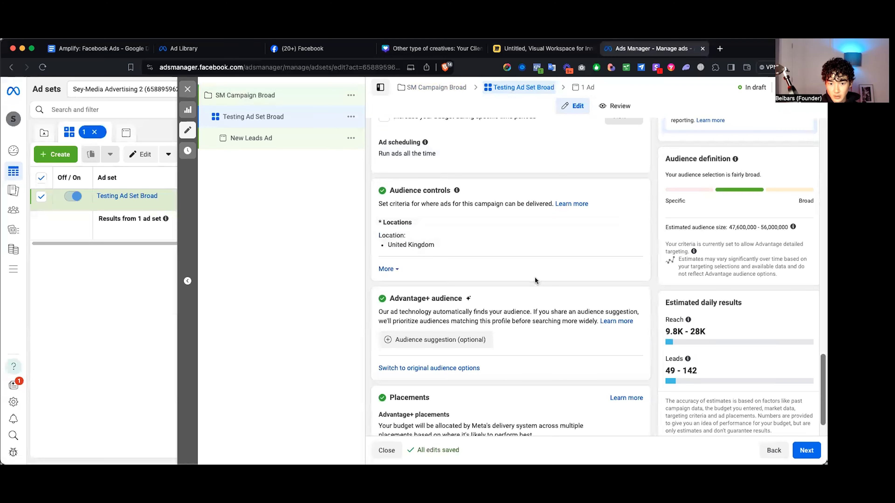
scroll(534, 277, down, 1)
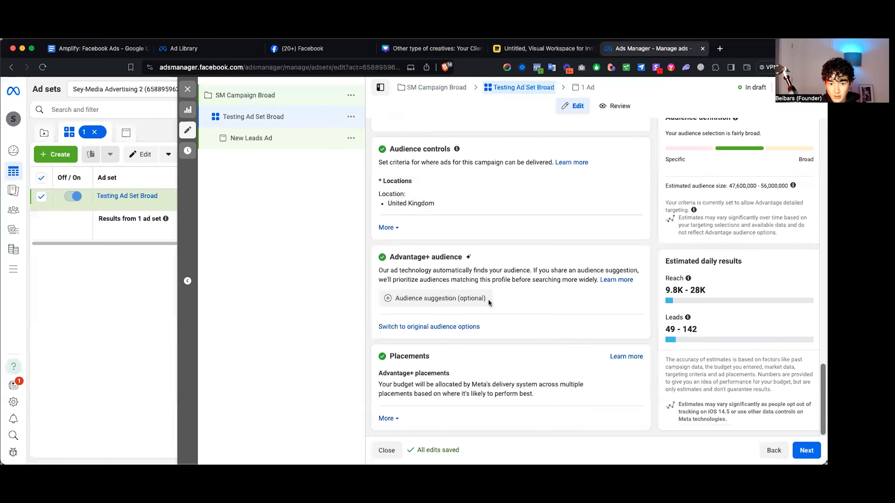
click(410, 328)
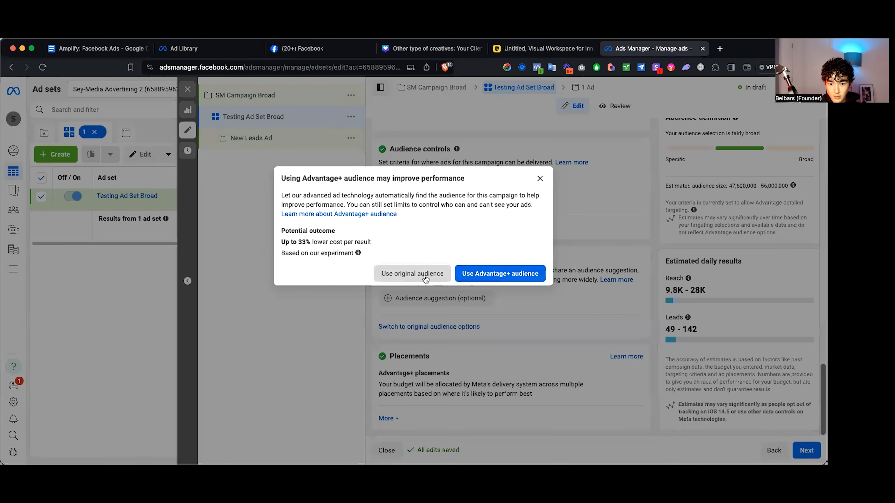
click(424, 278)
Step: Check the custom audience section and its options for creating a custom or lookalike audience
scroll(496, 270, down, 7)
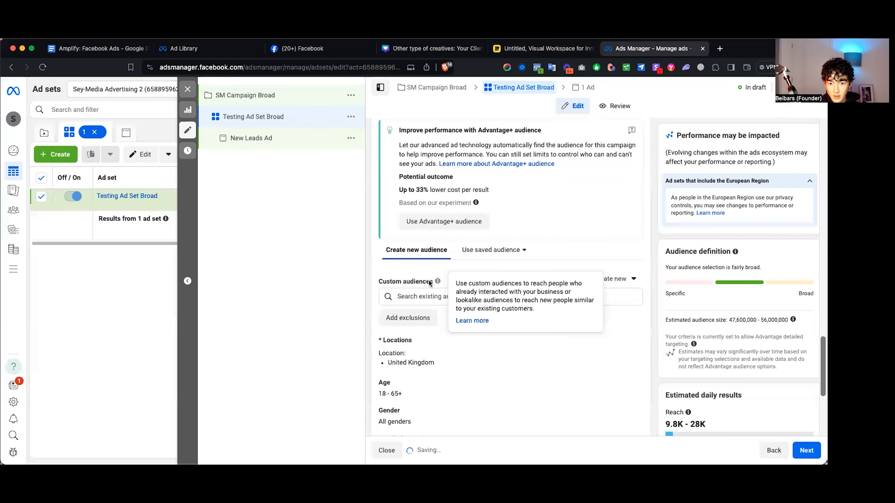
click(613, 243)
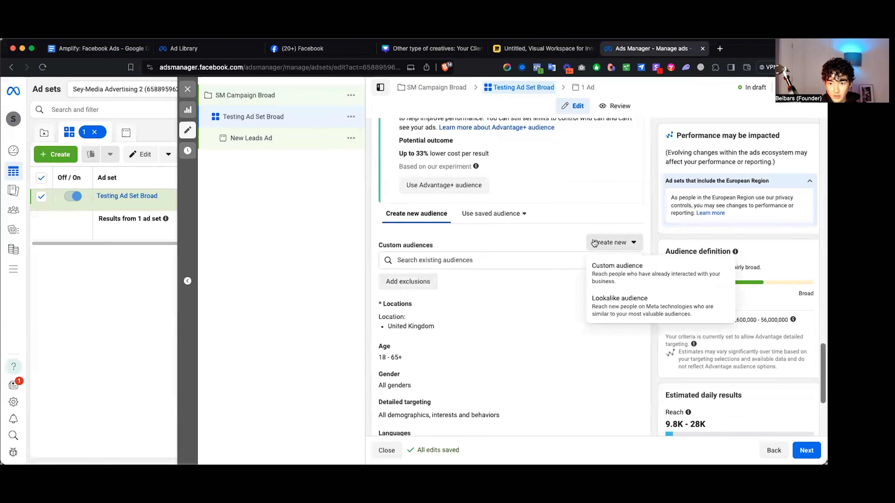
click(553, 243)
scroll(458, 262, down, 2)
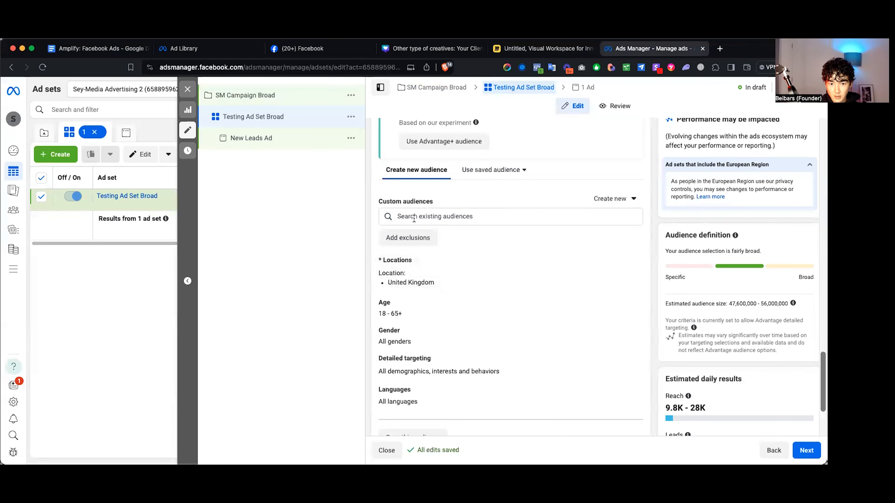
Step: Open the audience locations for editing and check the bulk entry form for postal codes, leaving it without adding any
scroll(413, 218, down, 2)
click(461, 243)
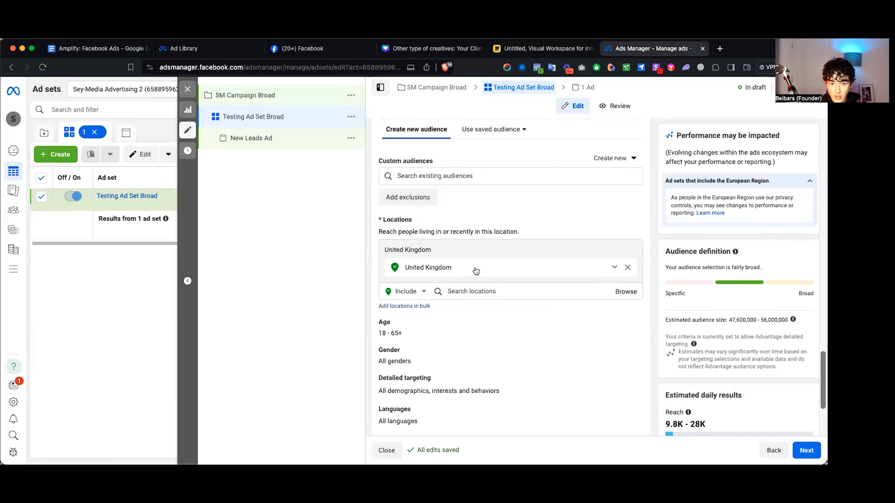
click(402, 306)
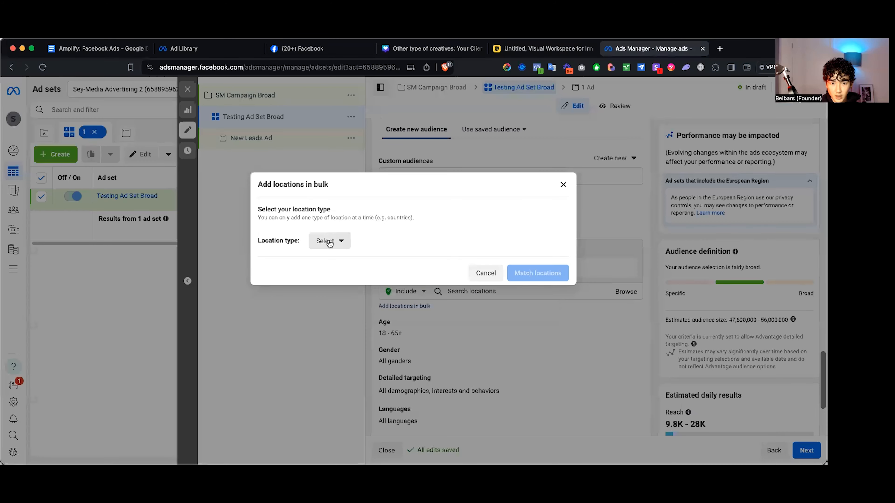
click(329, 241)
click(350, 335)
click(394, 249)
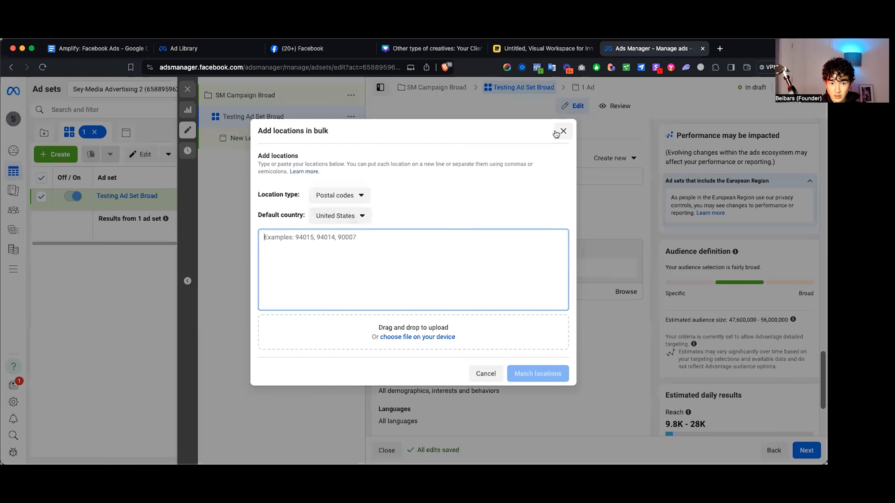
click(562, 131)
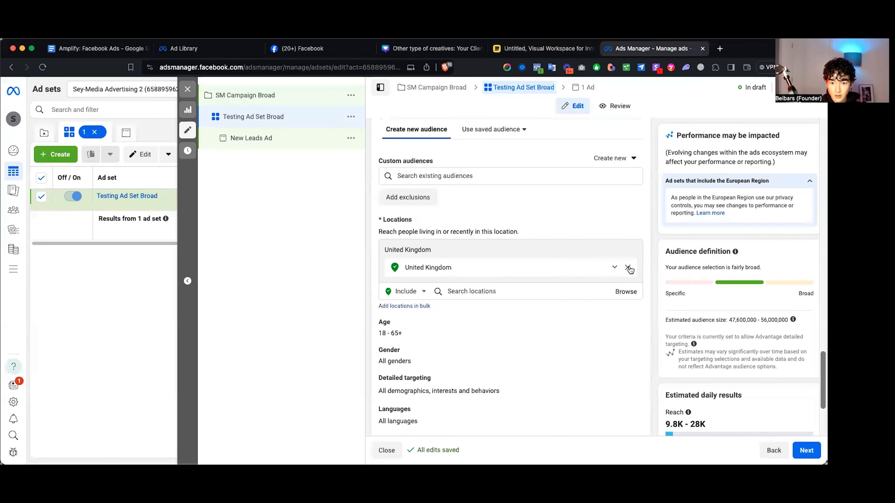
Step: Replace the United Kingdom with the United States as the audience's targeted location
click(628, 268)
click(477, 273)
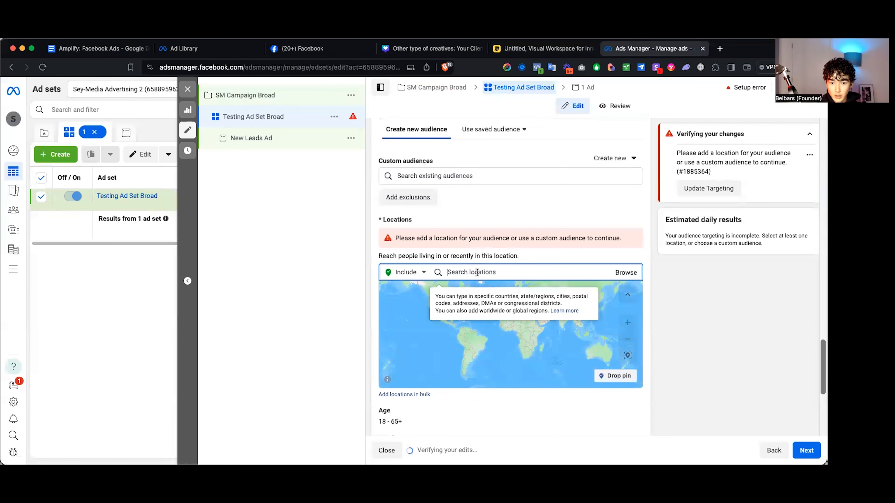
text(United States)
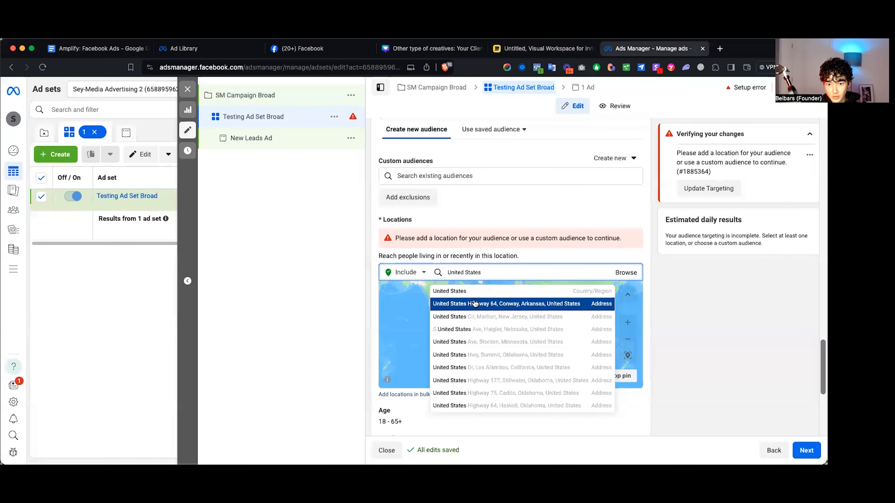
click(454, 291)
Step: Set the minimum age of the ad set's audience to 30
scroll(448, 316, down, 3)
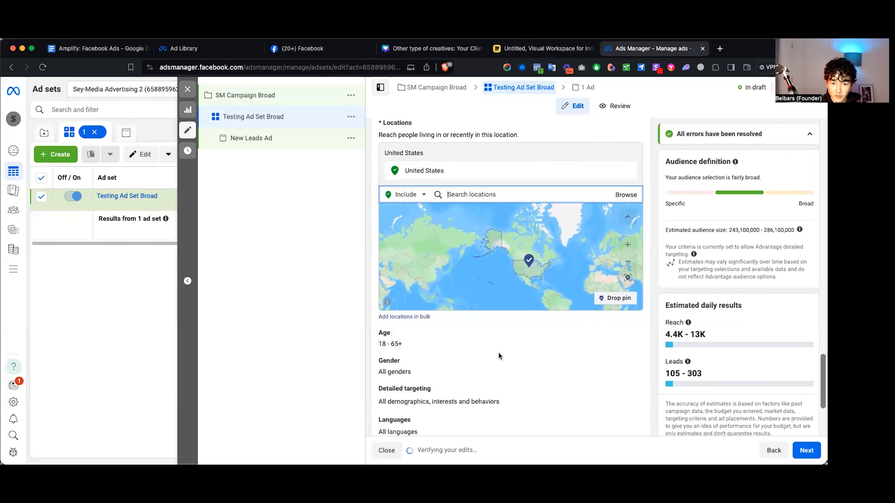
click(628, 333)
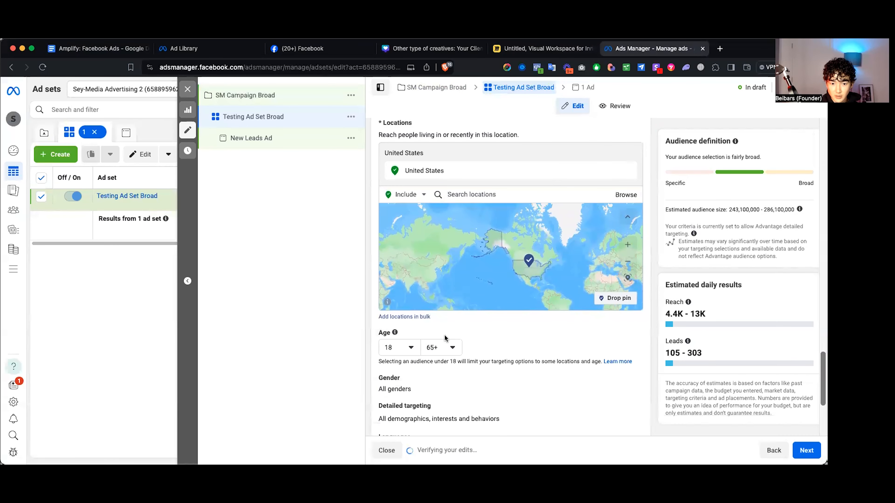
click(409, 347)
scroll(409, 280, down, 3)
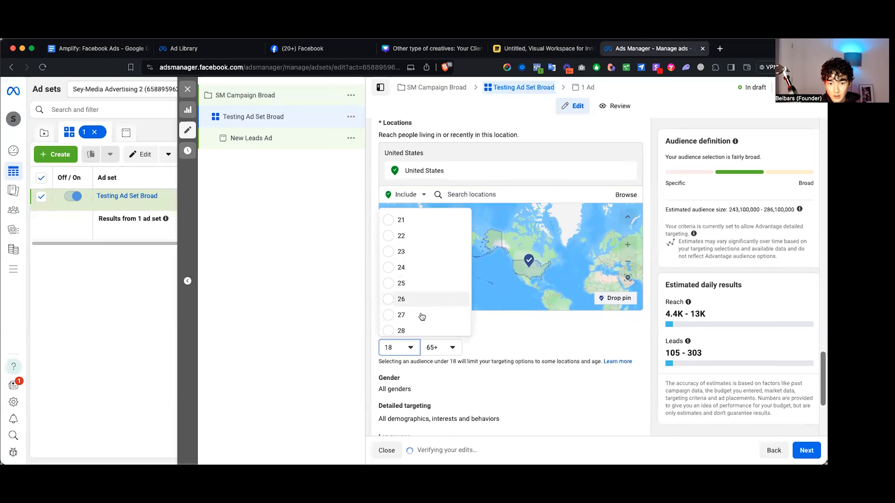
click(413, 317)
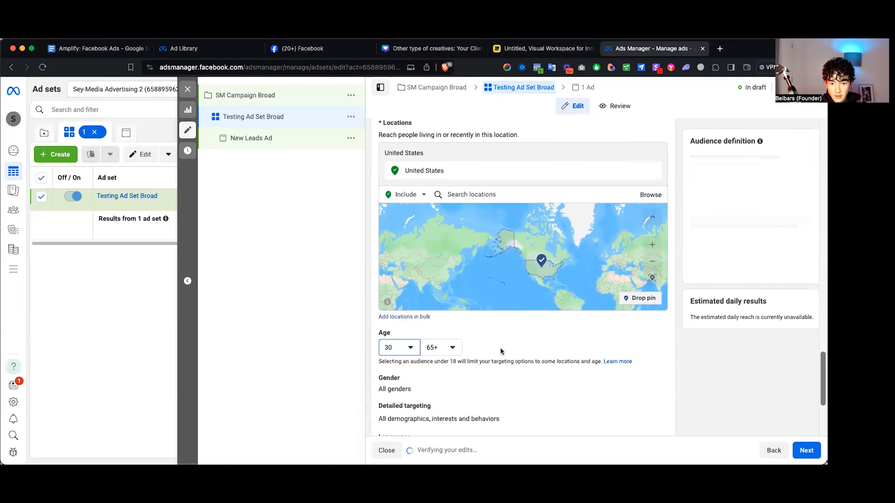
Step: Limit the audience's languages to English (All)
scroll(499, 345, down, 3)
scroll(545, 304, down, 2)
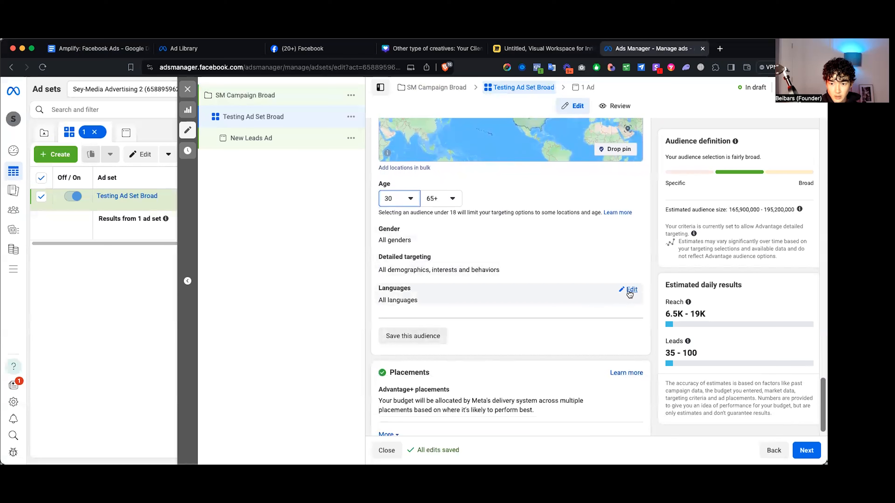
click(630, 291)
text(Enlgi)
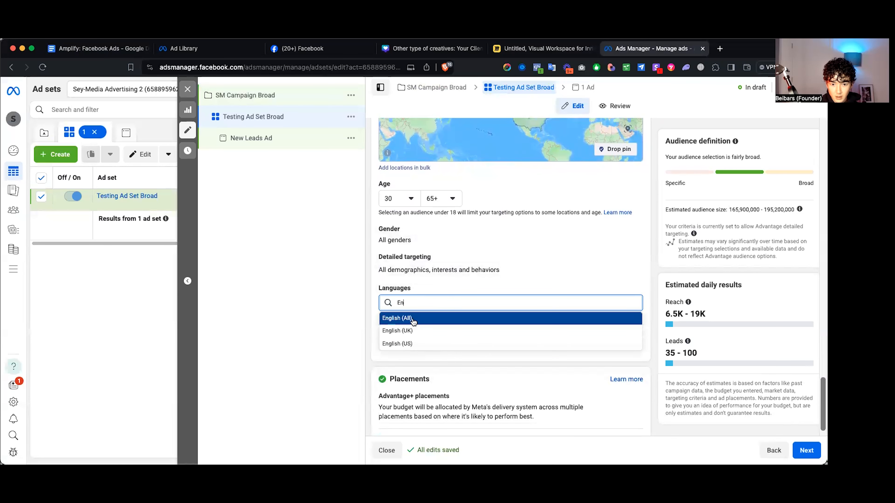
click(419, 317)
scroll(428, 346, down, 3)
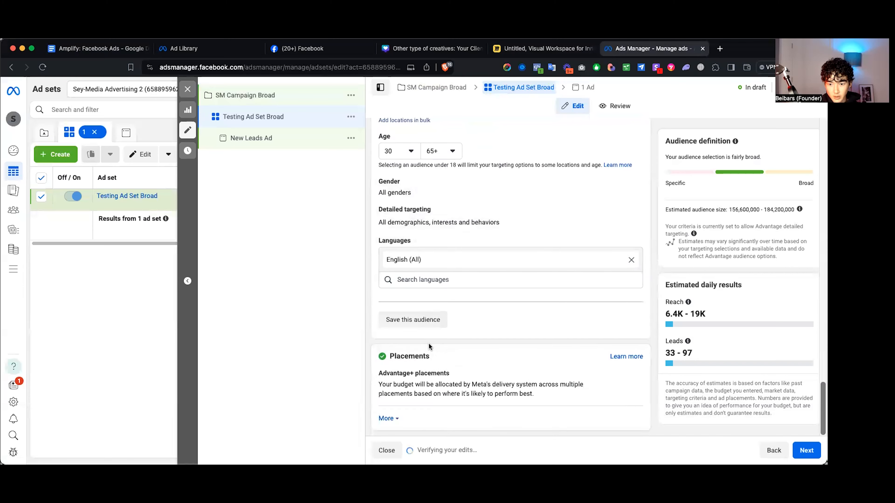
Step: Review the ad set's settings from the name and conversion location through the audience and placements
scroll(458, 317, up, 3)
scroll(510, 370, down, 3)
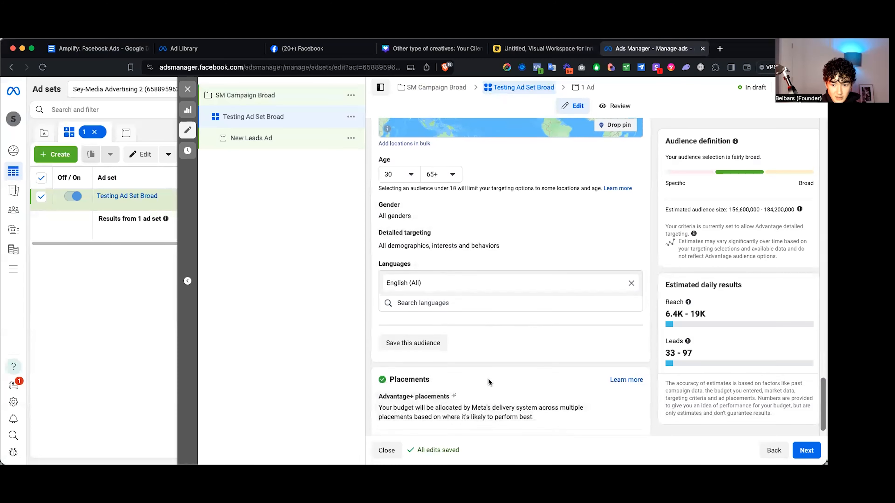
scroll(431, 374, up, 8)
scroll(428, 379, down, 9)
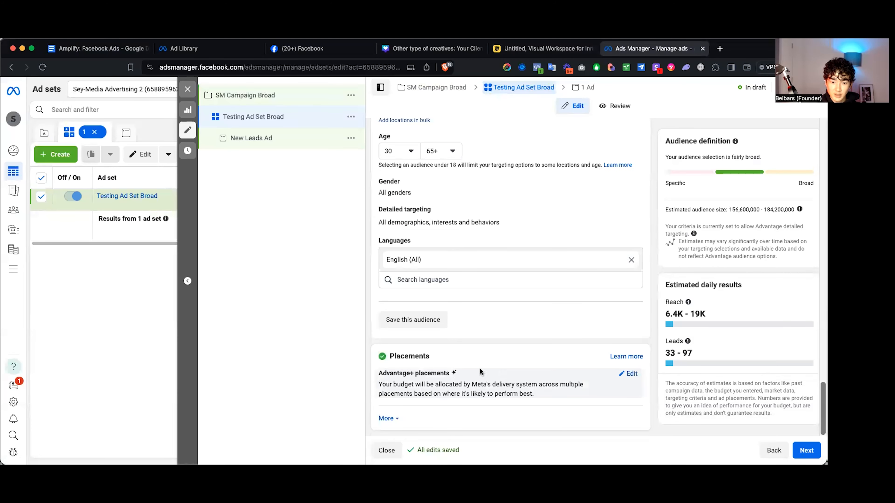
scroll(480, 372, up, 15)
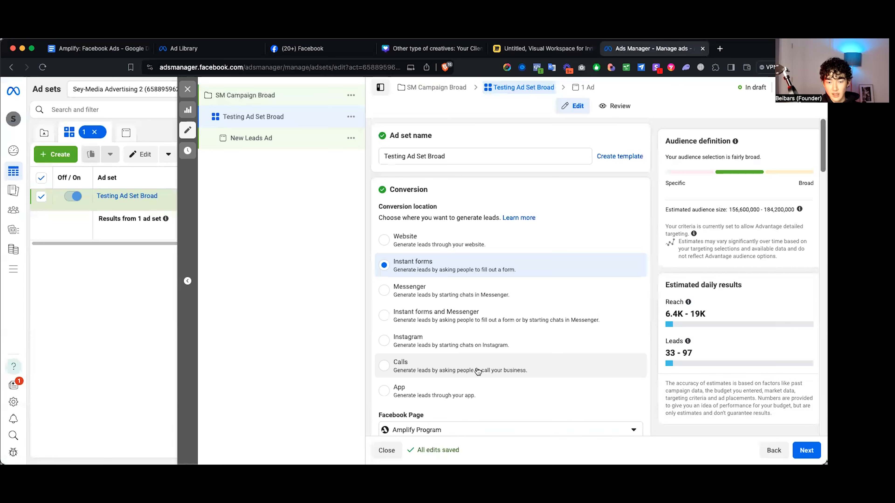
scroll(477, 371, down, 15)
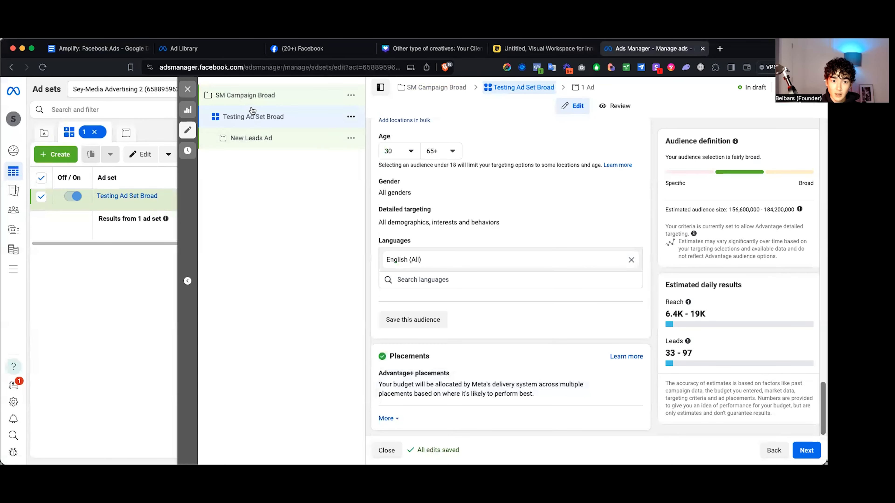
Step: Open the New Leads Ad and rename it "Ad 1: Copy 1 Creative 1"
click(276, 136)
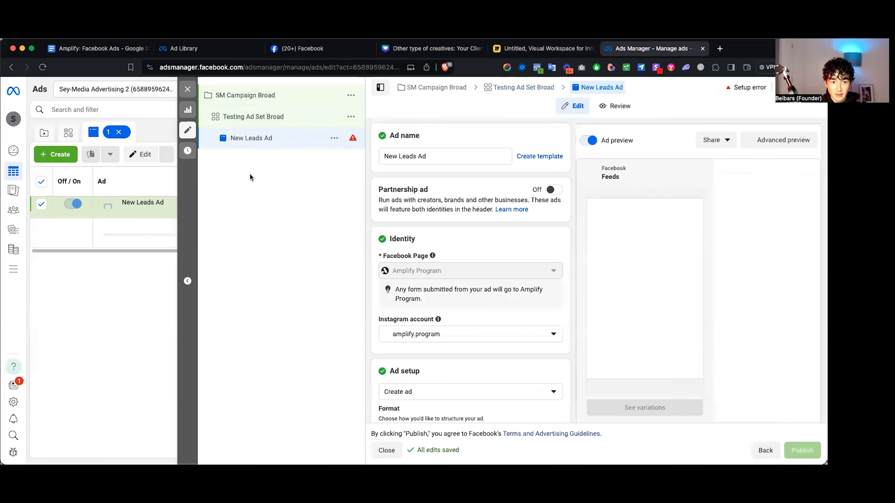
triple_click(409, 161)
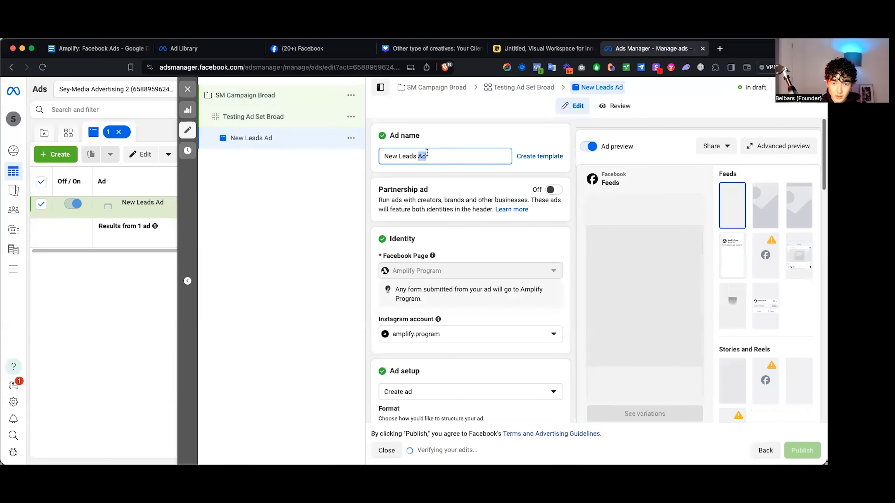
key(BackSpace)
text(Ad 1)
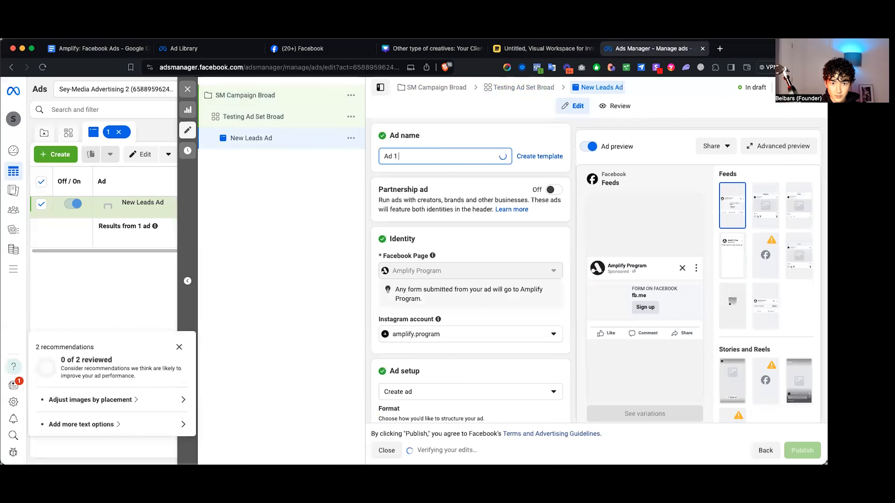
text(: Copy 1 Creative 1)
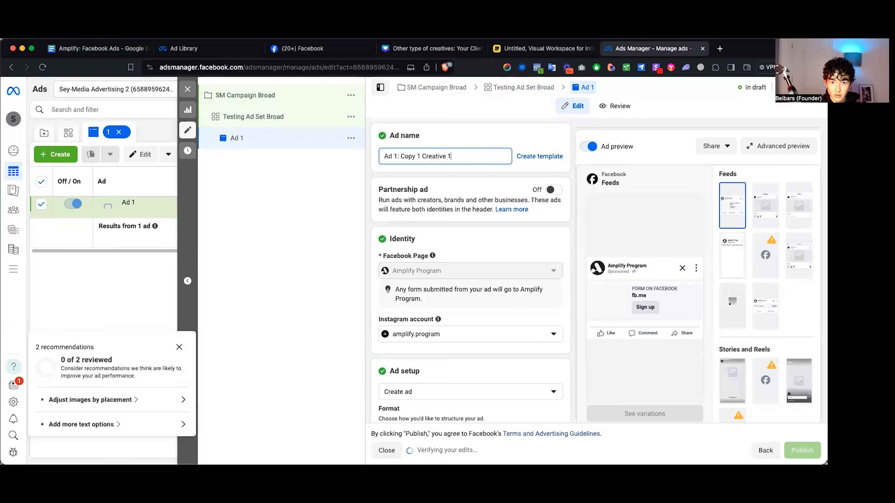
click(459, 136)
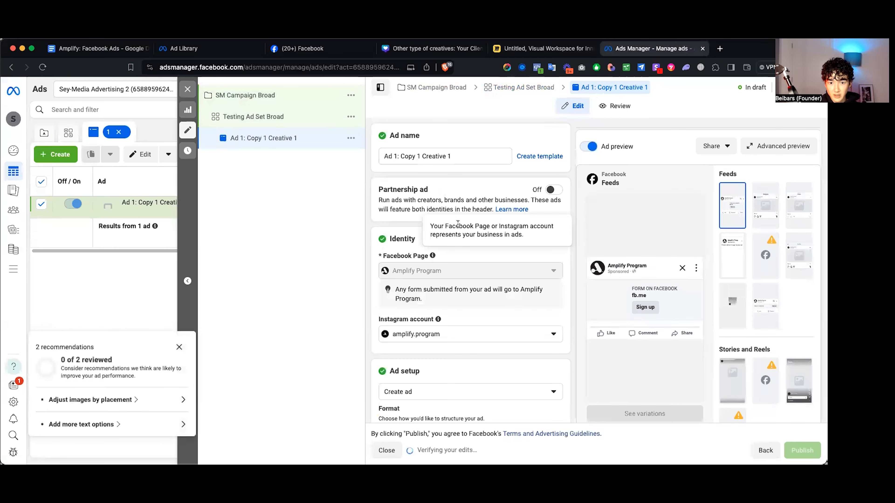
Step: Turn off multi-advertiser ads in the ad setup and dismiss the recommendations pop-up
scroll(458, 246, down, 3)
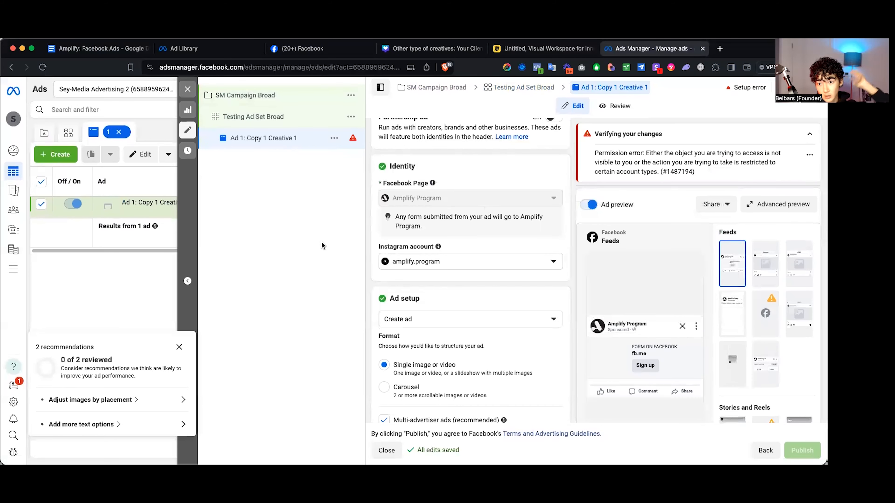
scroll(524, 251, down, 4)
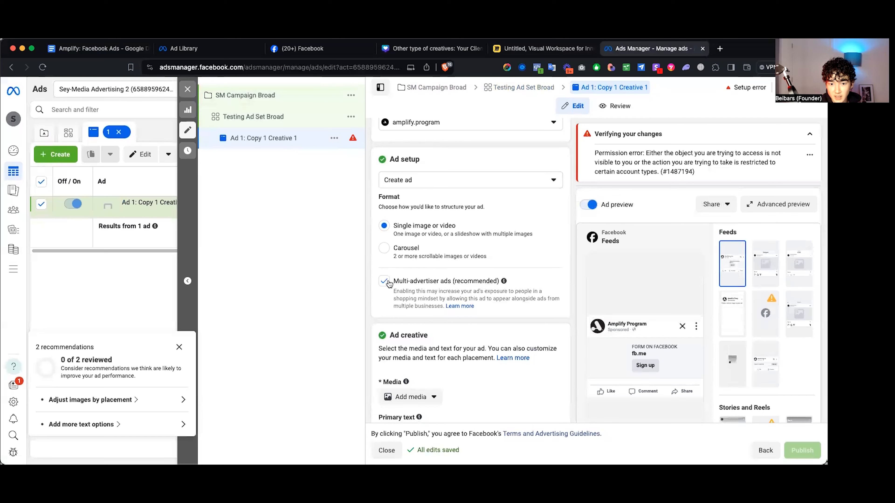
click(389, 281)
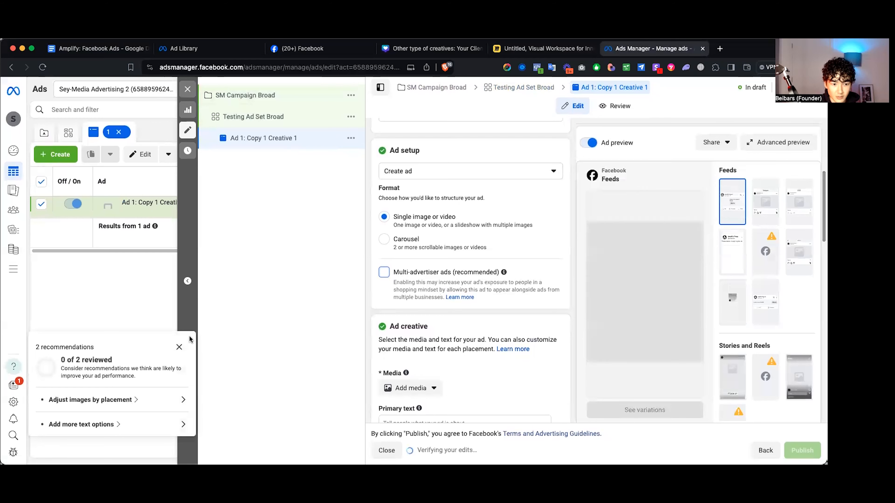
click(187, 347)
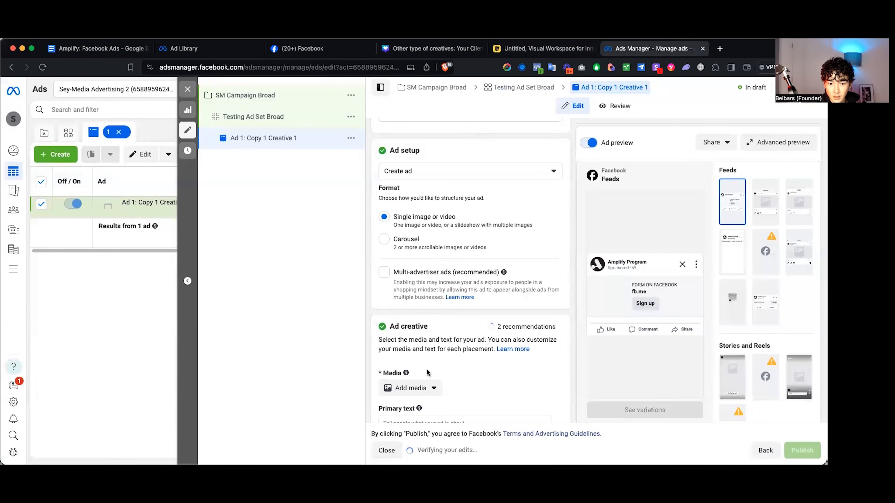
Step: Check the ad's options for adding media and look at the bathroom creatives in the Canva design
scroll(426, 368, down, 4)
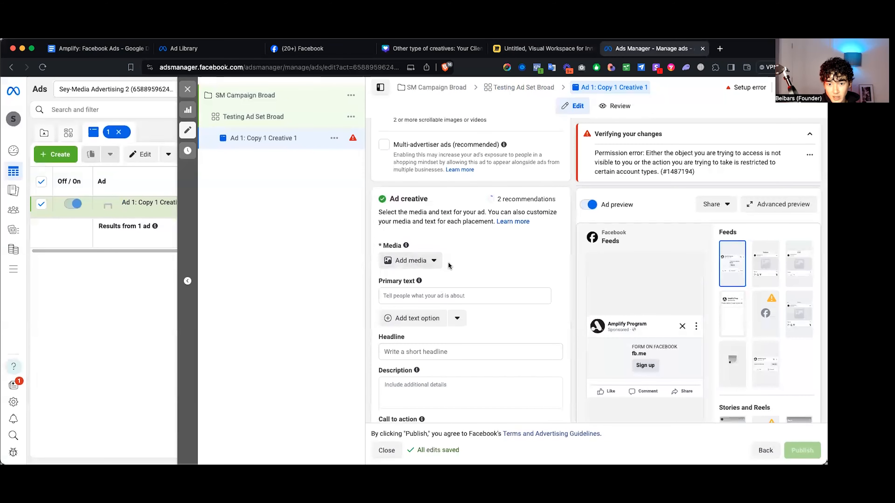
click(412, 262)
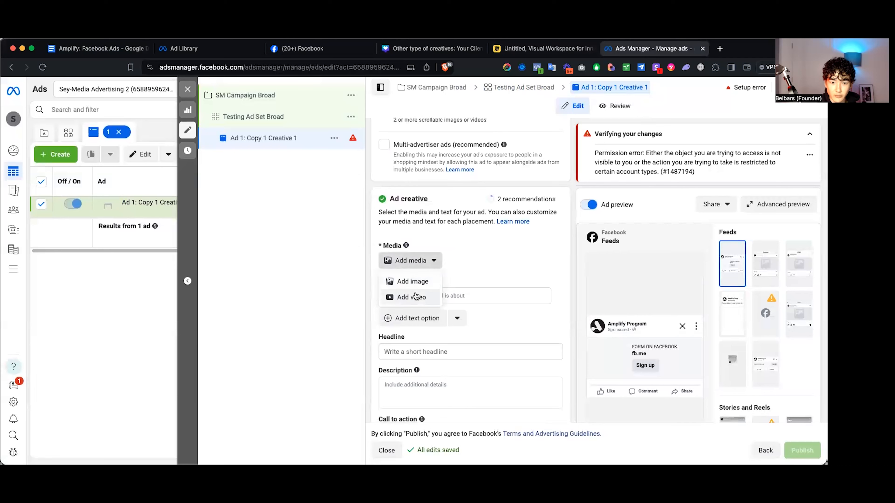
click(432, 48)
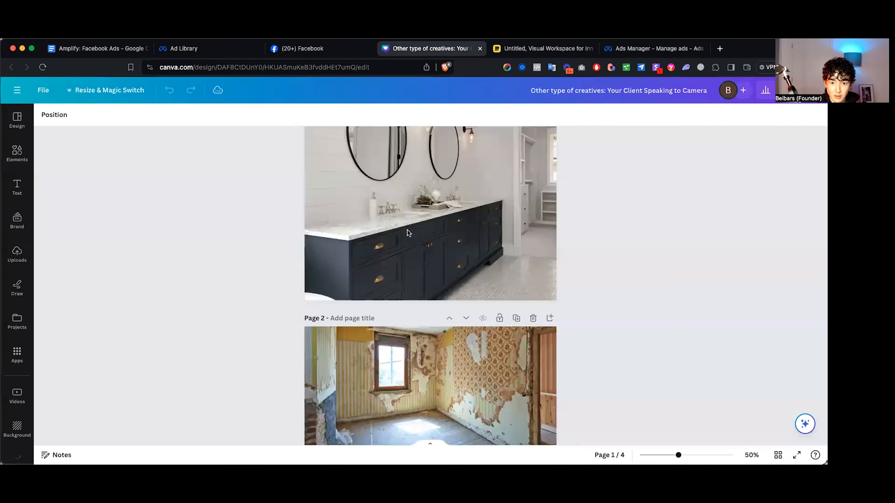
click(655, 48)
Step: Copy the ad copy for Washington homeowners, through its "Learn More" call to action, from the Google Doc for the ad's primary text in Ads Manager
scroll(465, 227, down, 2)
click(433, 225)
click(95, 49)
scroll(359, 323, down, 6)
scroll(359, 324, down, 5)
click(361, 381)
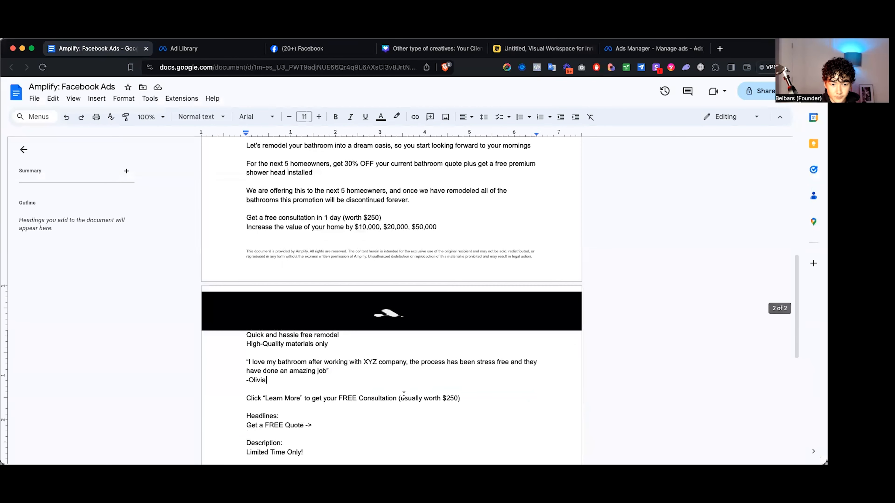
drag(501, 399, 246, 267)
key(super+c)
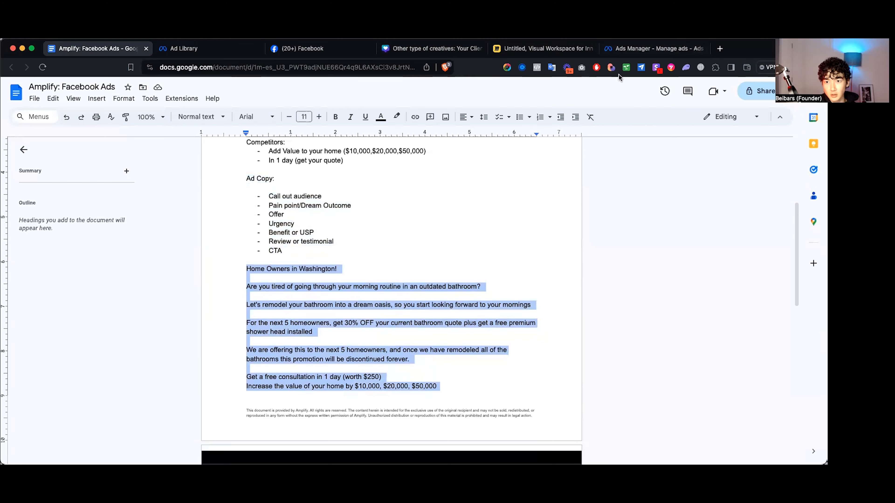
click(651, 48)
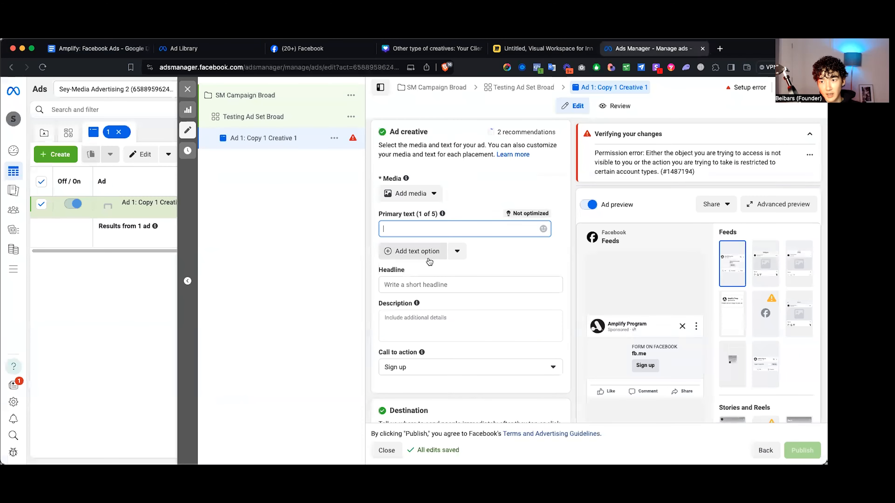
Step: Paste the copied bathroom remodel ad copy starting "Home Owners in Washington!" as the primary text and expand it in the ad preview
key(super+v)
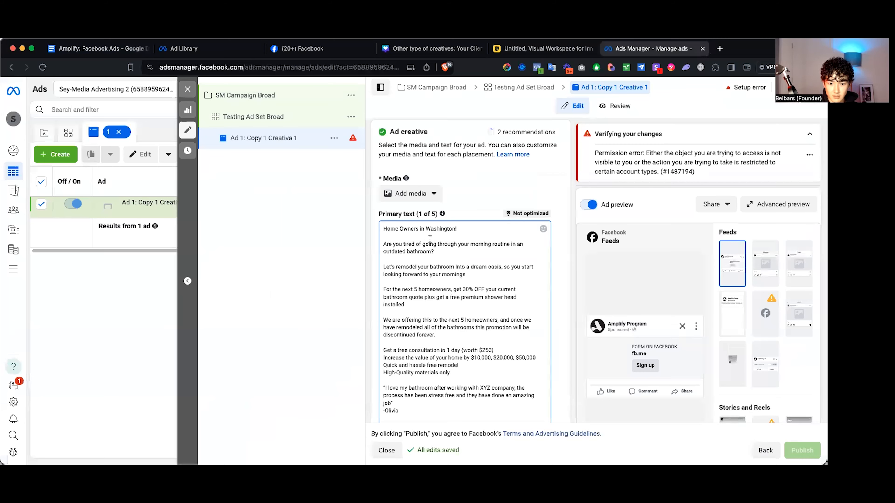
key(BackSpace)
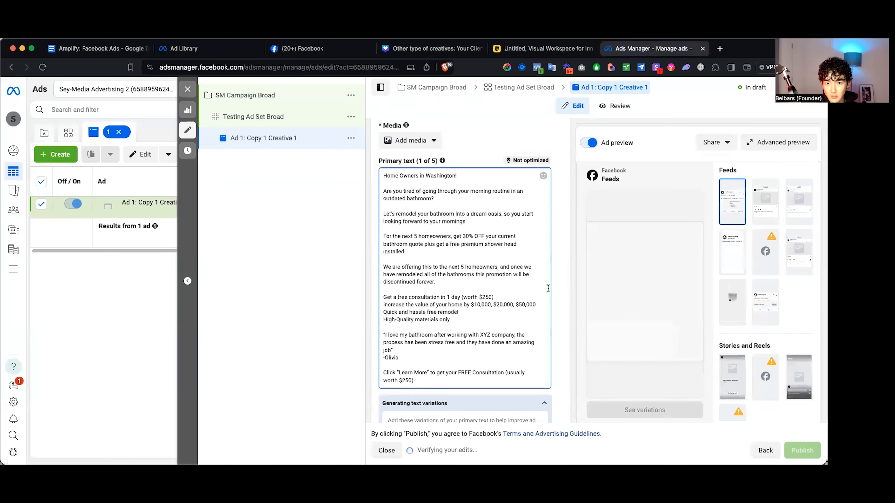
click(484, 150)
scroll(468, 185, down, 2)
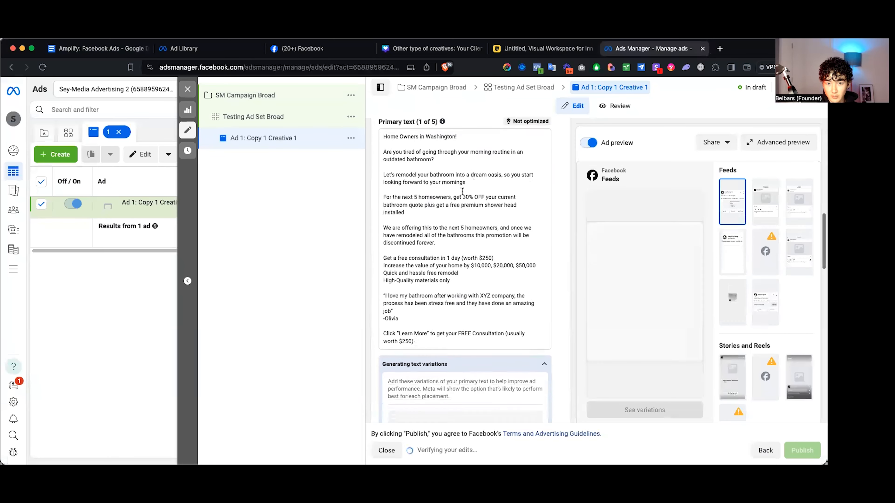
scroll(475, 315, down, 4)
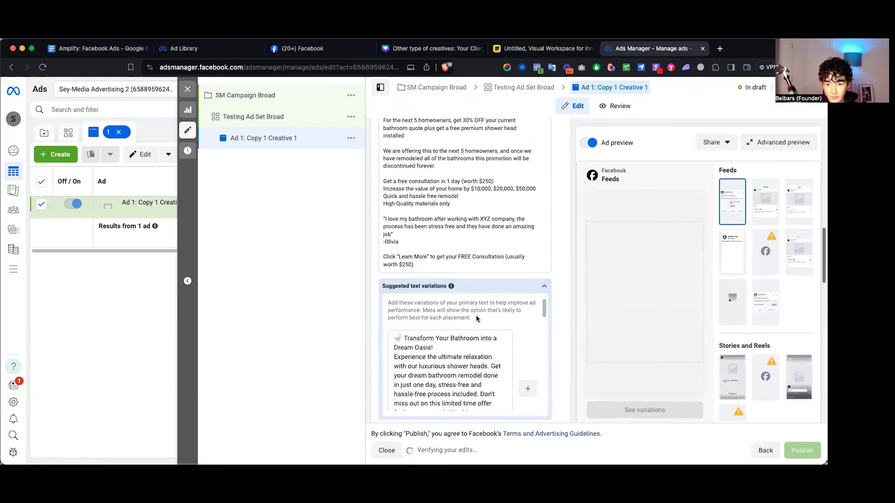
click(685, 343)
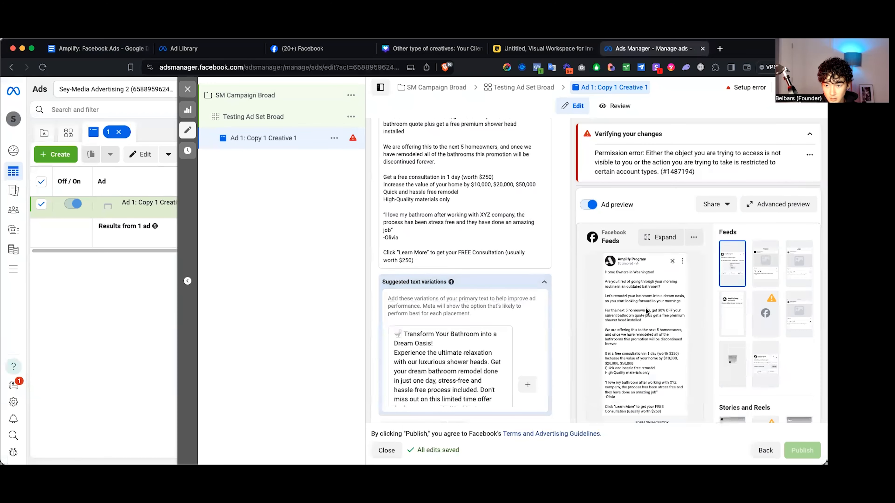
Step: Copy "Get a FREE Quote ->" from the Amplify: Facebook Ads document in Google Docs into the ad's headline in Ads Manager
scroll(643, 310, down, 2)
scroll(512, 356, down, 6)
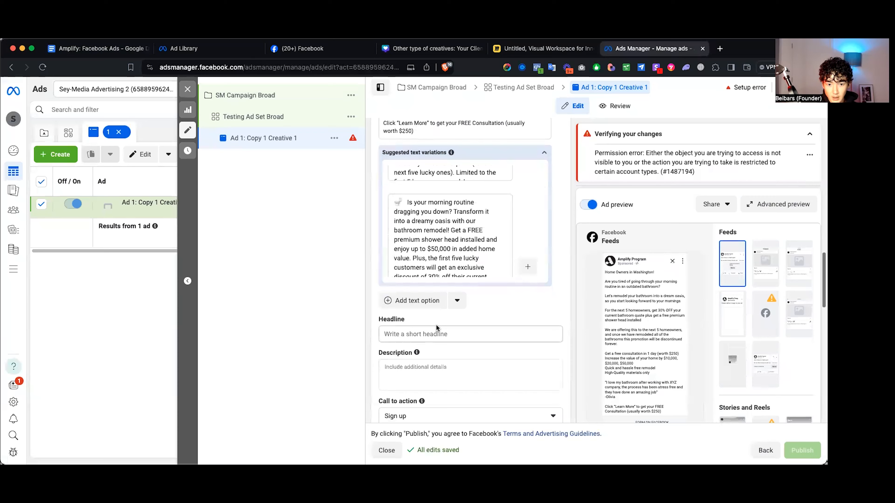
click(460, 337)
click(95, 48)
scroll(285, 277, down, 7)
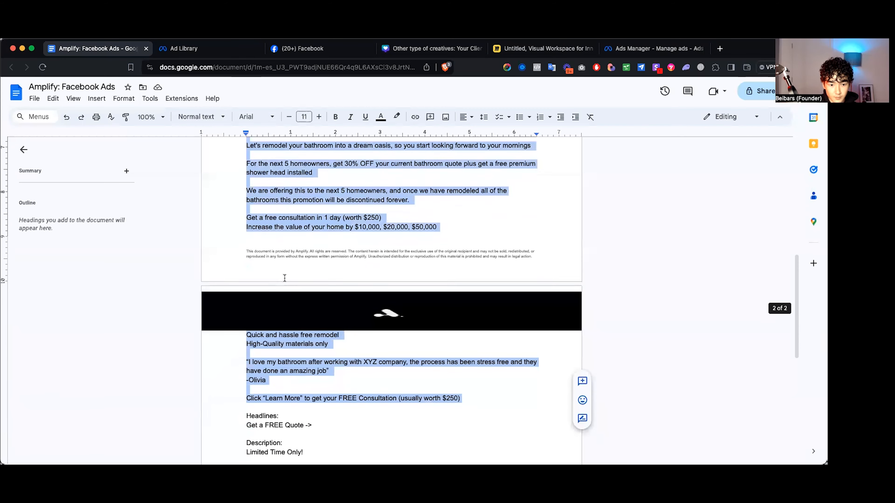
drag(316, 321, 241, 321)
key(super+c)
click(653, 48)
key(super+v)
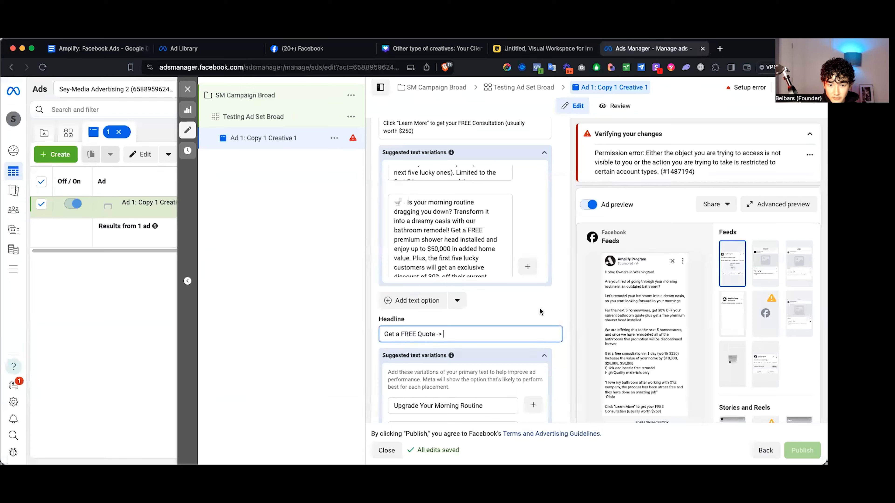
Step: Copy "Limited Time Only!" from the Google Docs document into the ad's description in Ads Manager
scroll(529, 309, down, 6)
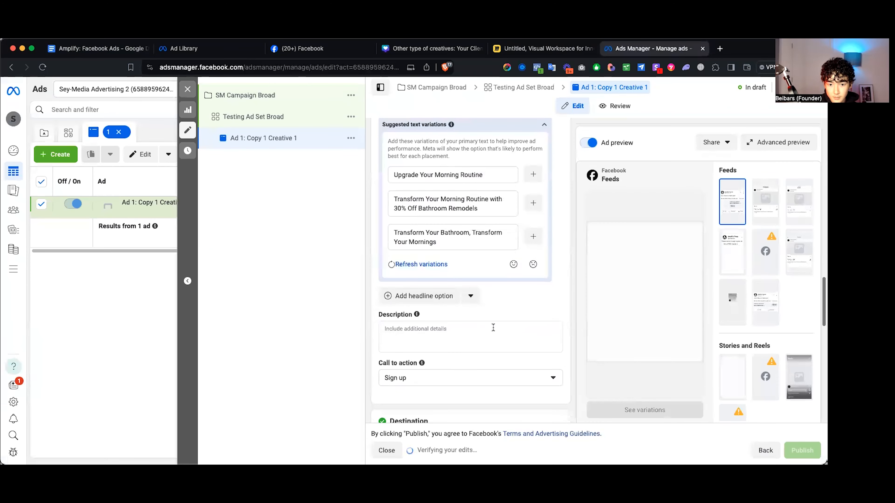
click(493, 327)
click(95, 48)
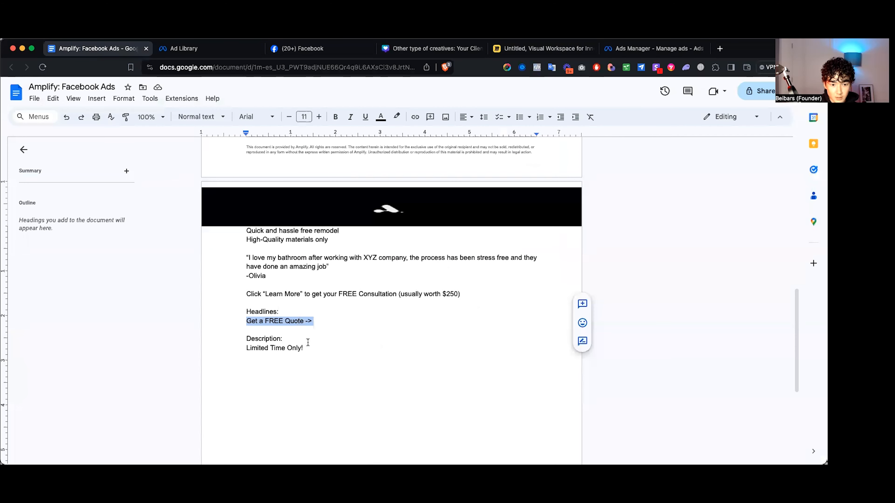
drag(305, 348, 253, 348)
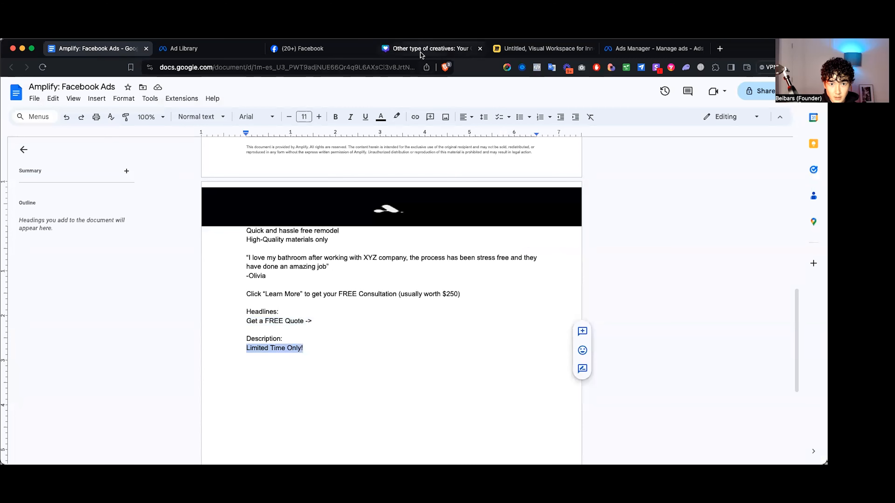
click(630, 48)
key(super+v)
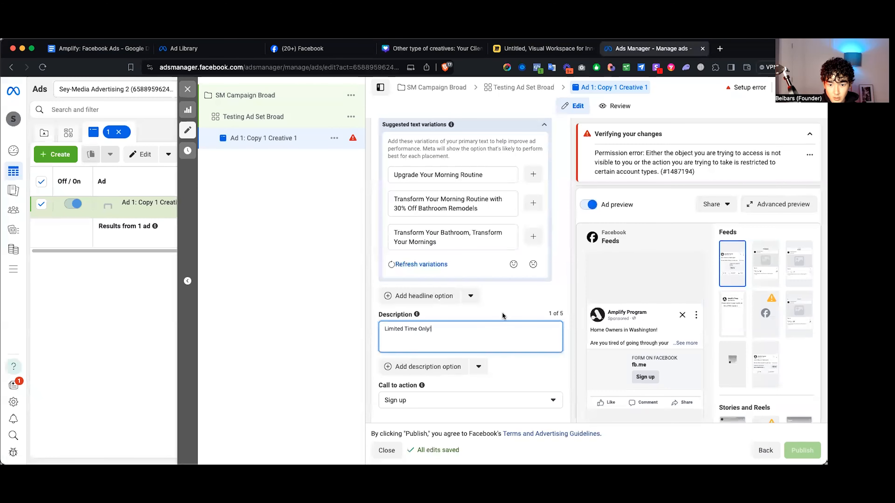
click(505, 308)
Step: Set the ad's call to action to Learn more
scroll(502, 312, down, 3)
scroll(501, 313, down, 3)
click(400, 258)
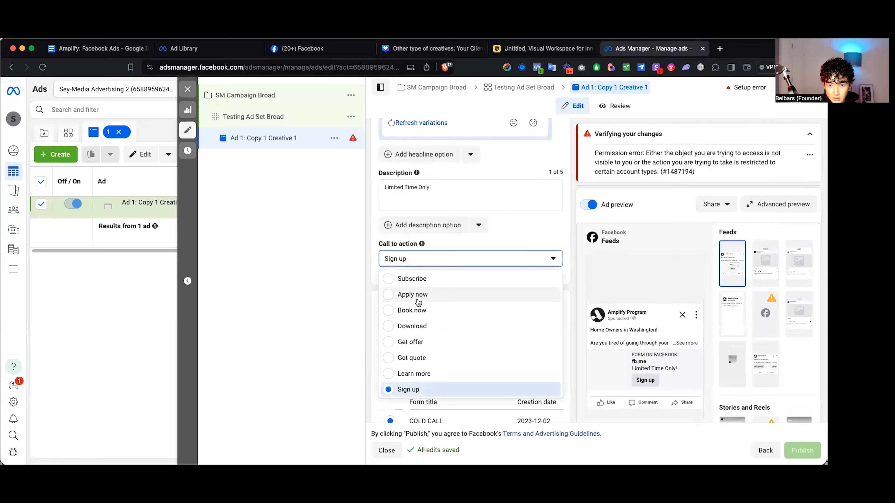
click(414, 374)
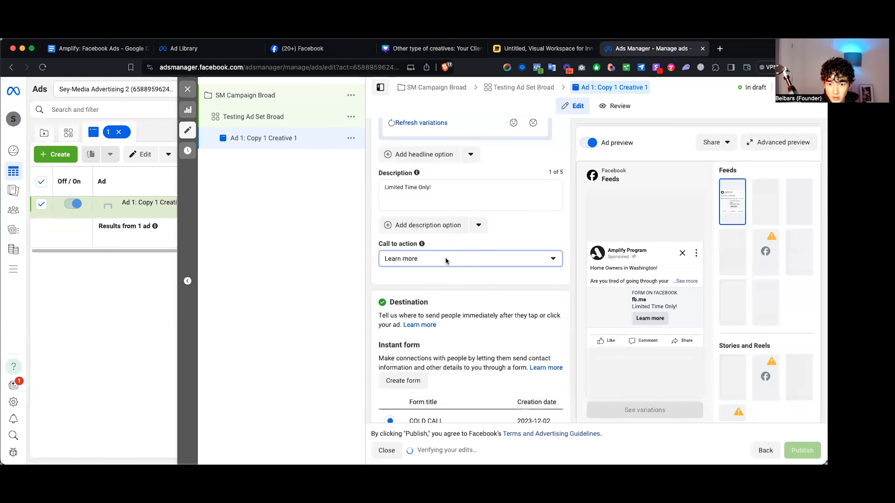
click(446, 258)
click(417, 374)
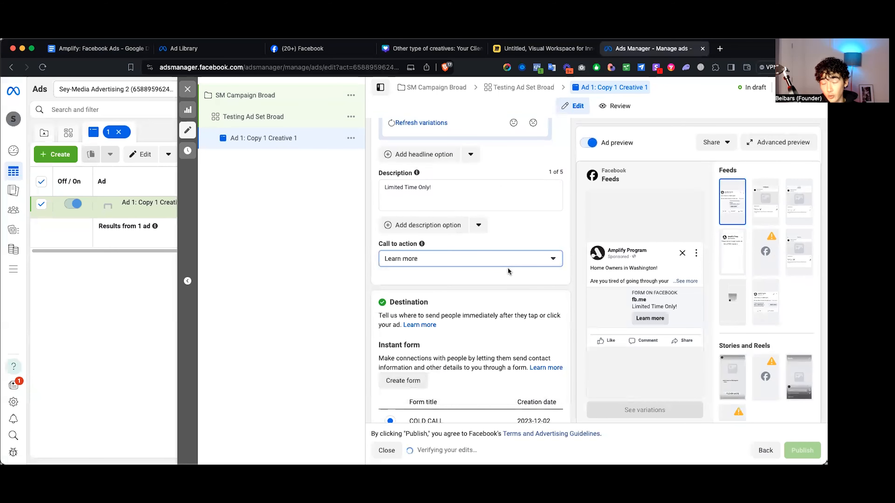
Step: Start a new instant form for the ad's destination and name it "Lead form 1"
scroll(508, 268, down, 2)
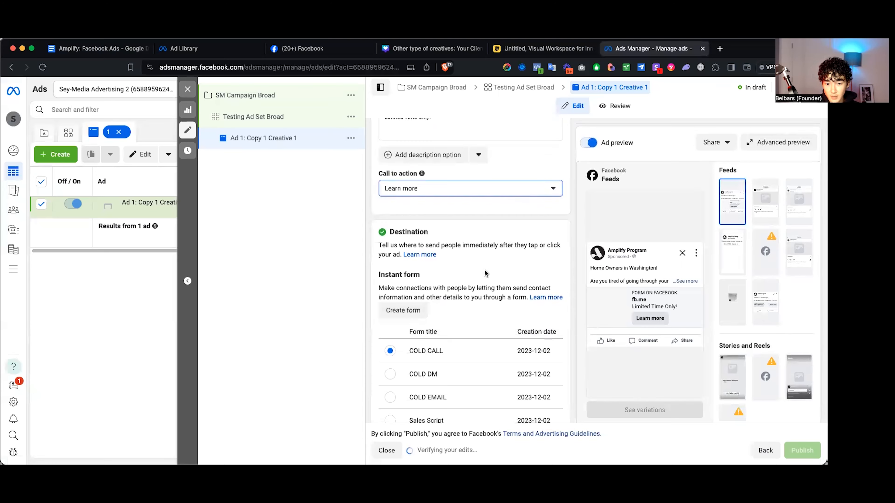
scroll(485, 274, down, 2)
scroll(483, 275, down, 1)
scroll(474, 280, down, 2)
scroll(471, 269, up, 2)
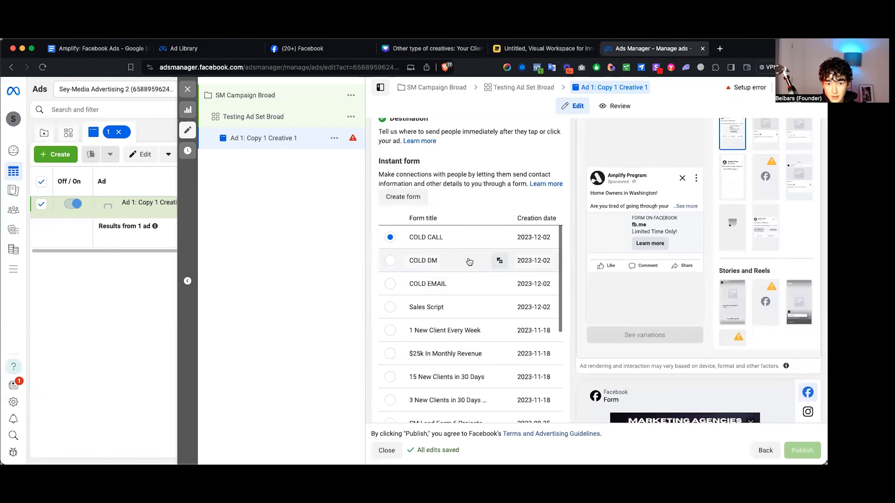
scroll(468, 261, up, 3)
scroll(459, 268, up, 2)
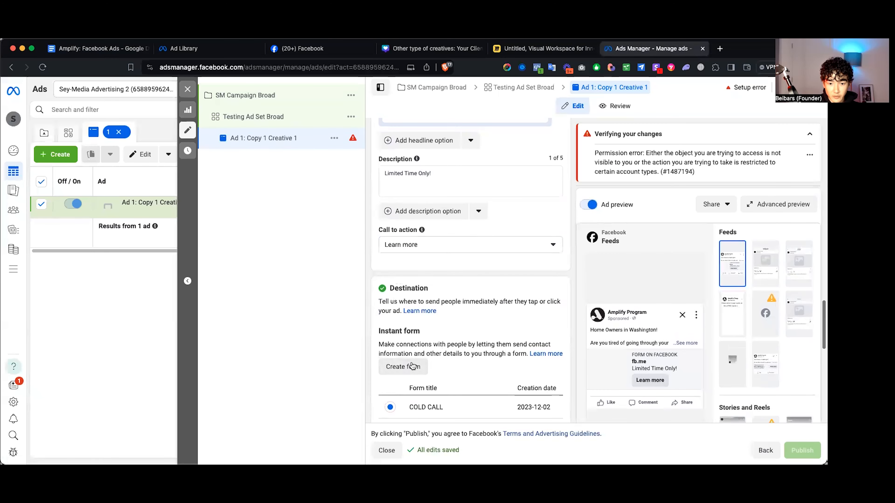
click(413, 366)
triple_click(283, 172)
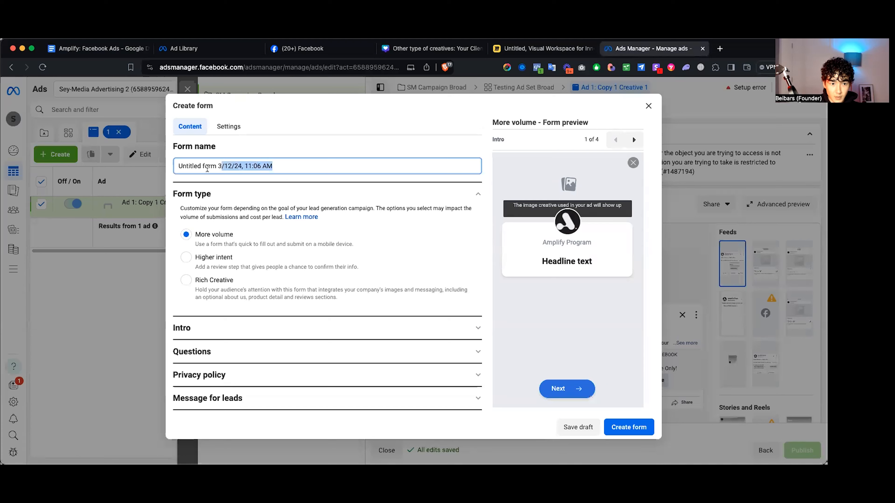
key(BackSpace)
text(Lead form 1)
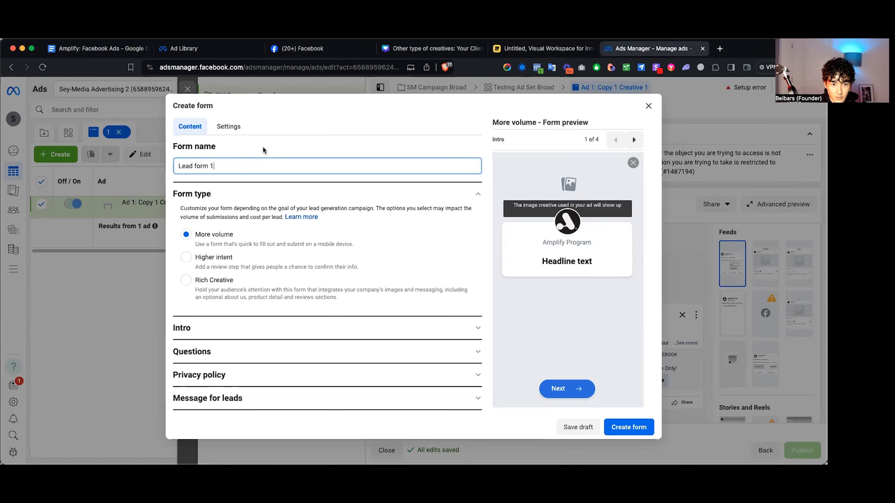
click(264, 150)
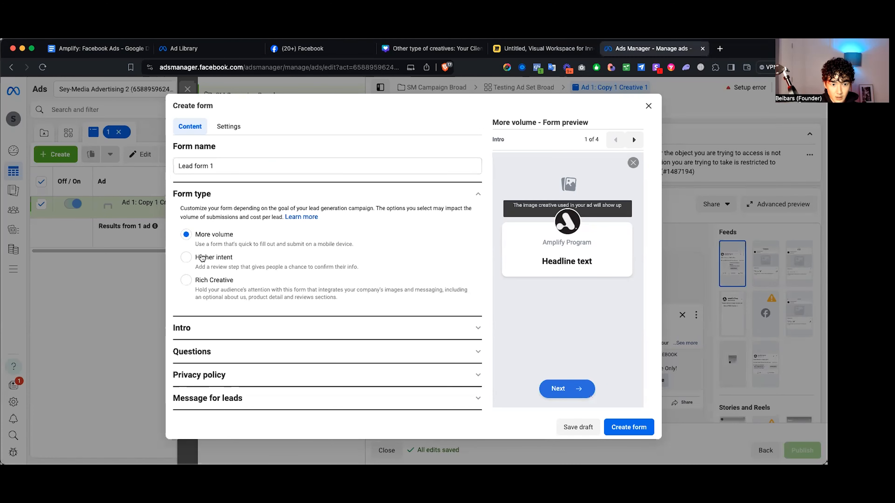
Step: Set the form intro's background image to use the image from the ad
click(223, 327)
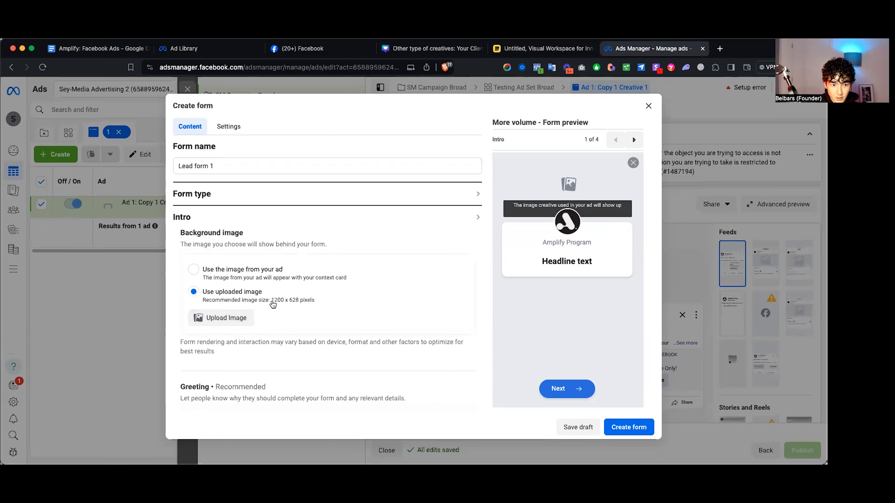
scroll(287, 289, down, 3)
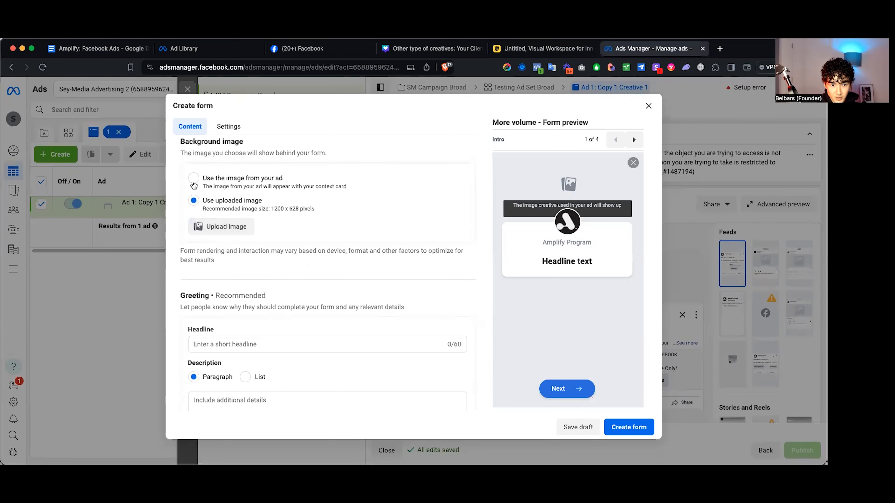
click(228, 179)
click(217, 209)
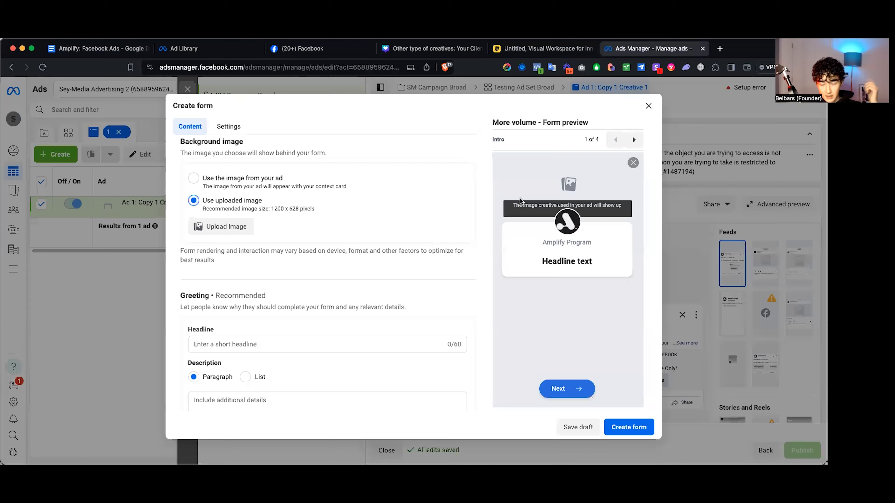
click(222, 188)
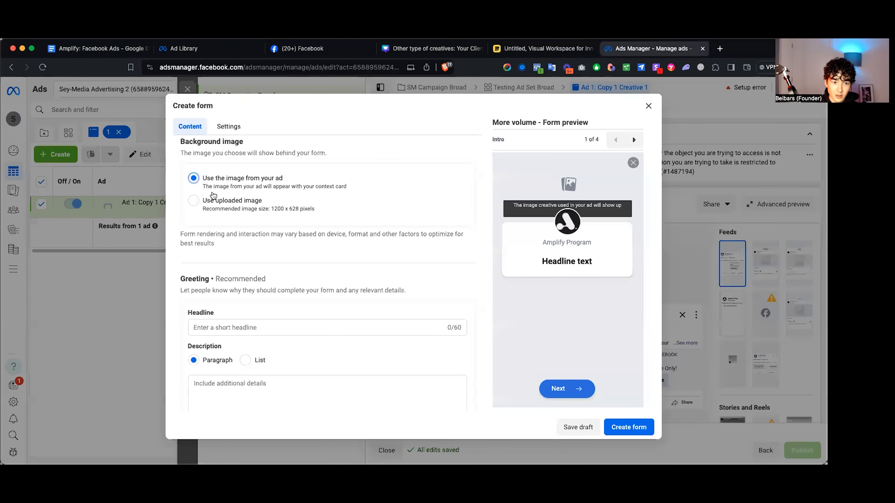
click(221, 203)
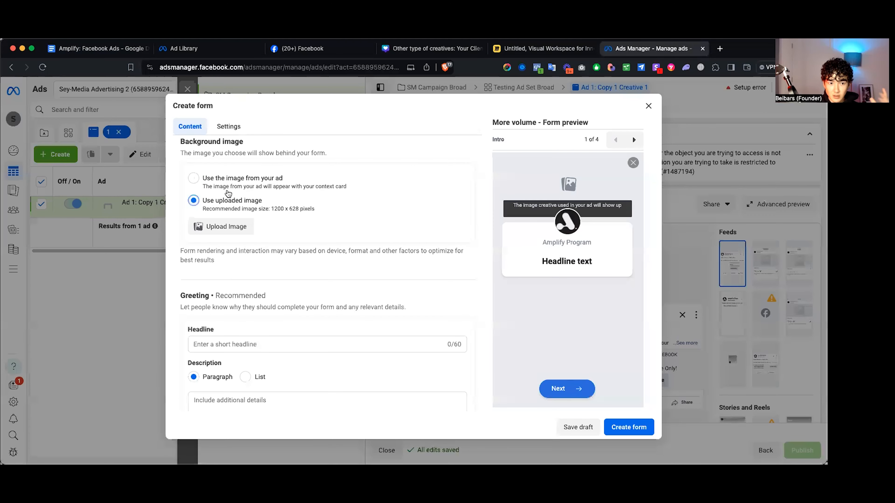
click(229, 188)
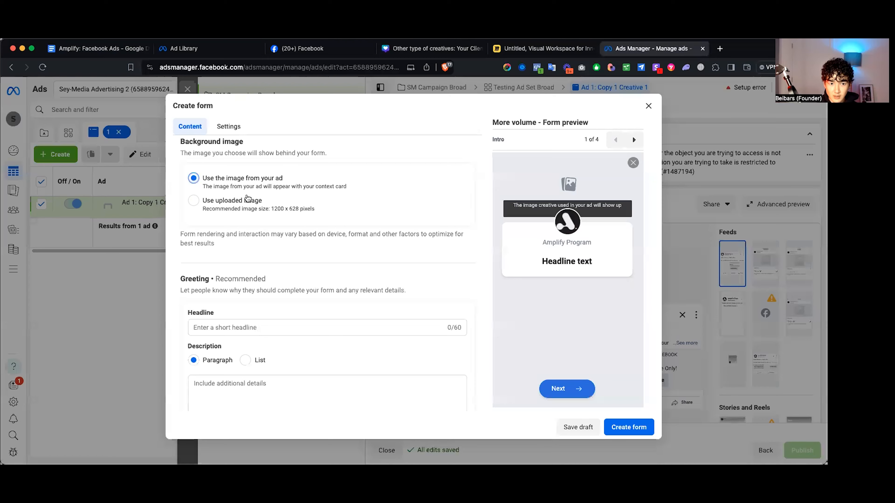
Step: Copy the offer line "Get 30% OFF your current quote plus a free premium shower head installation" from the Google Docs document into the form's greeting headline
scroll(247, 198, down, 5)
click(246, 207)
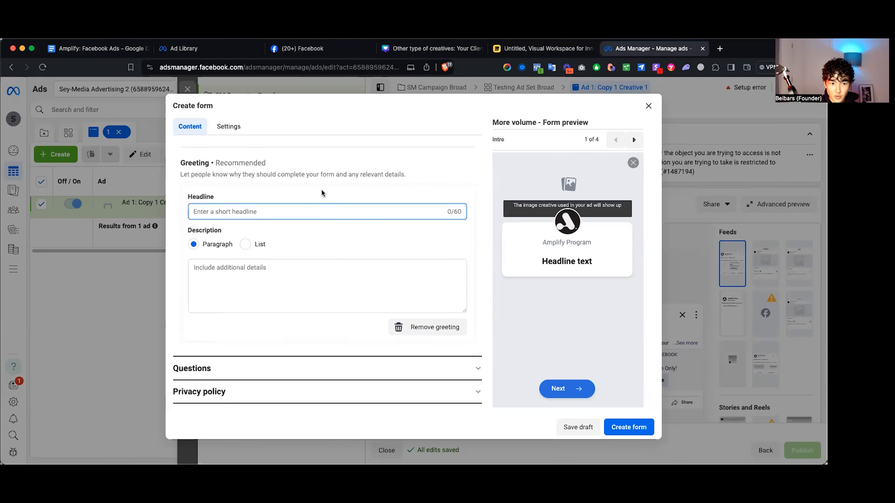
scroll(362, 298, up, 15)
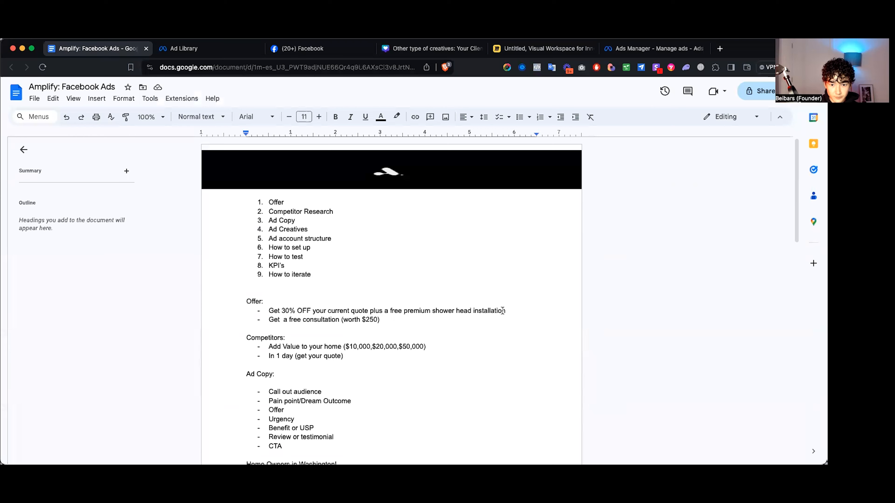
drag(503, 310, 269, 311)
key(super+c)
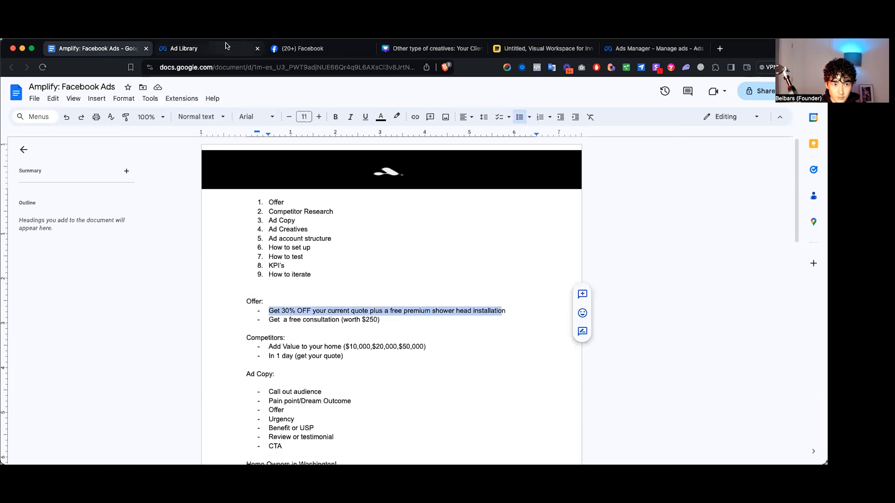
click(227, 46)
drag(638, 48, 226, 48)
click(242, 211)
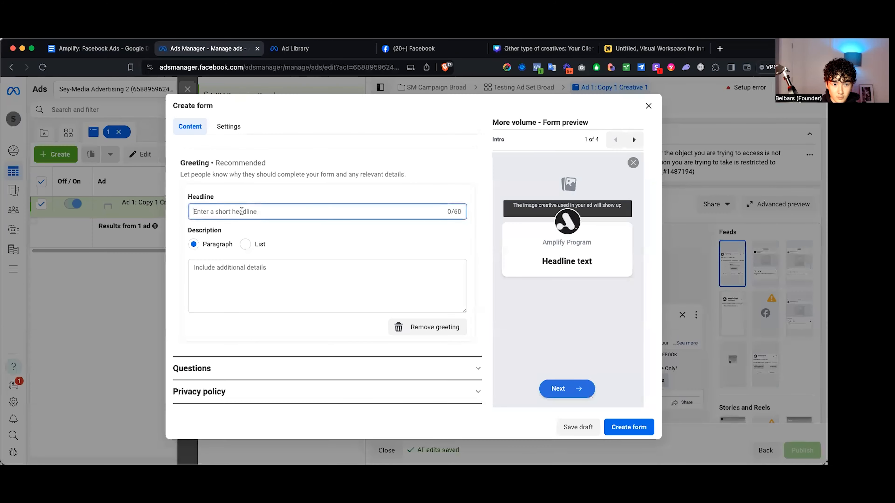
key(super+v)
click(304, 275)
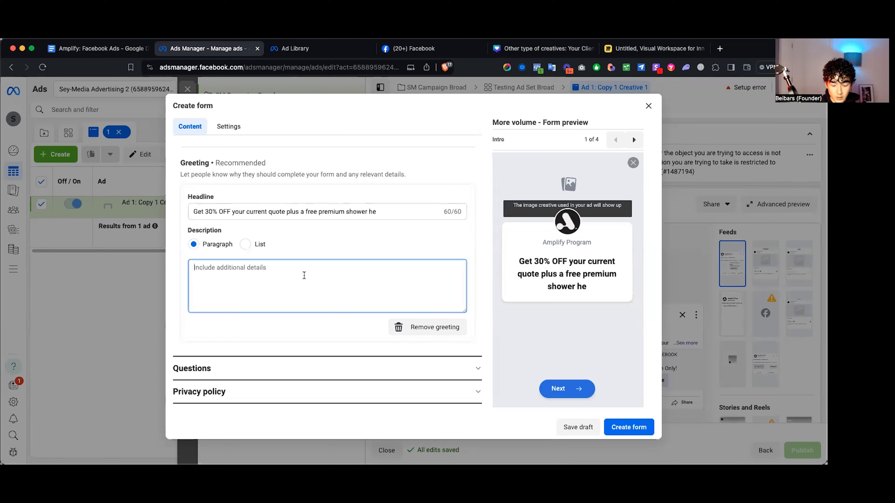
Step: Shorten the greeting headline to "Get 30% OFF your current quote plus a free shower head"
click(368, 216)
key(BackSpace)
key(BackSpace)
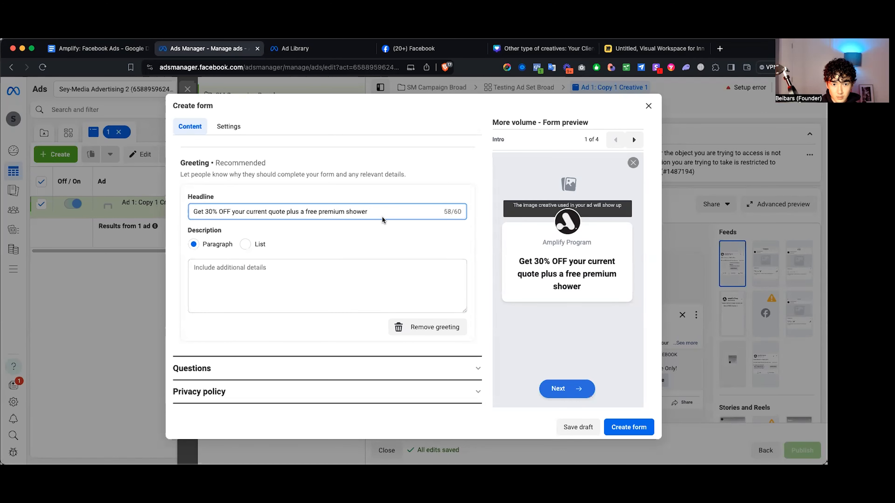
text(he)
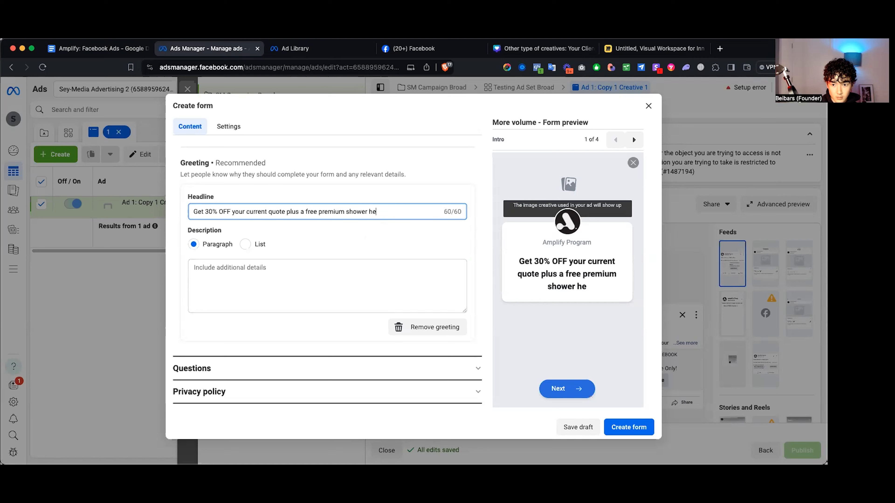
key(BackSpace)
key(BackSpace)
key(BackSpace)
key(BackSpace)
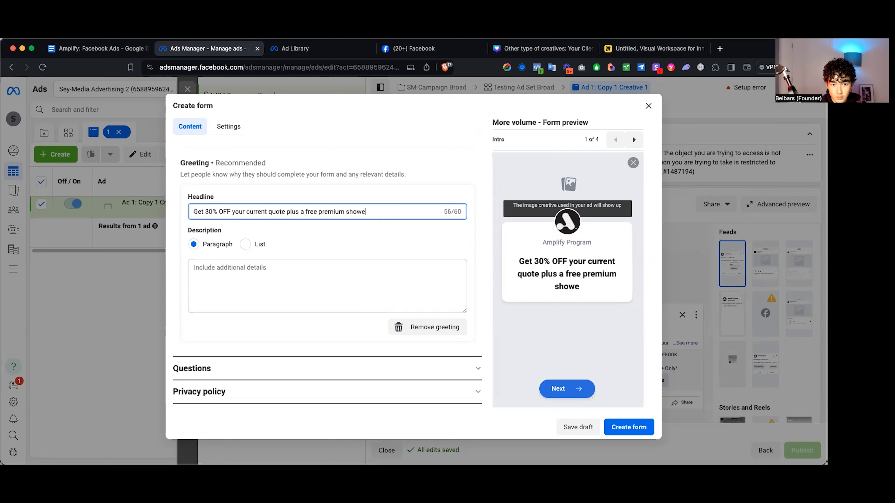
drag(351, 211, 319, 211)
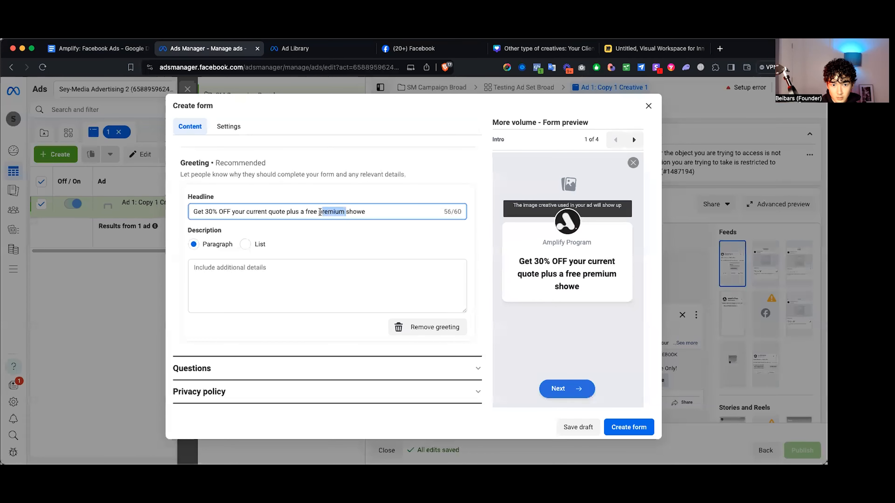
key(BackSpace)
click(364, 211)
text(r head)
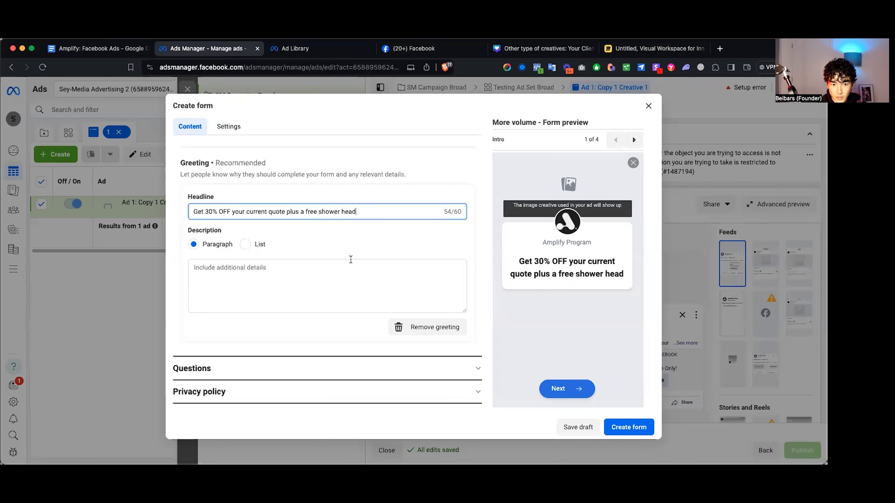
Step: Copy the four benefit lines, from "Get a free consultation in 1 day" to "High-Quality materials only", from the Google Docs document into the greeting description
click(347, 273)
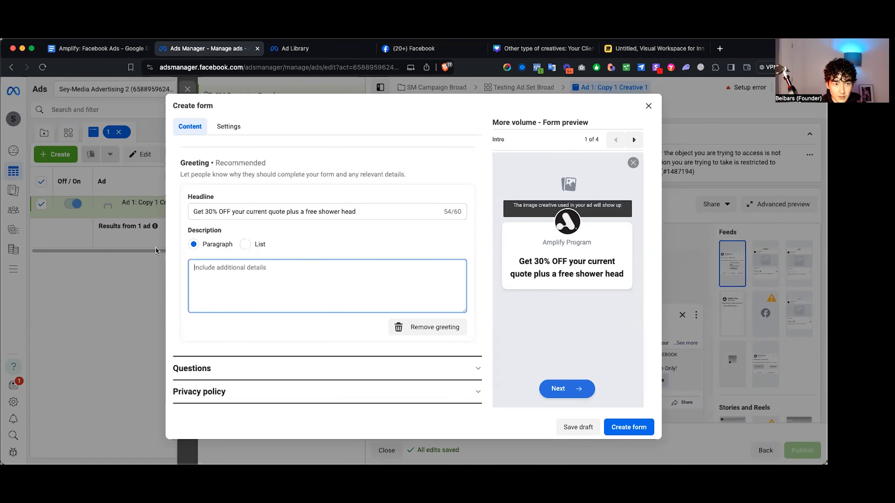
click(96, 48)
scroll(281, 306, down, 9)
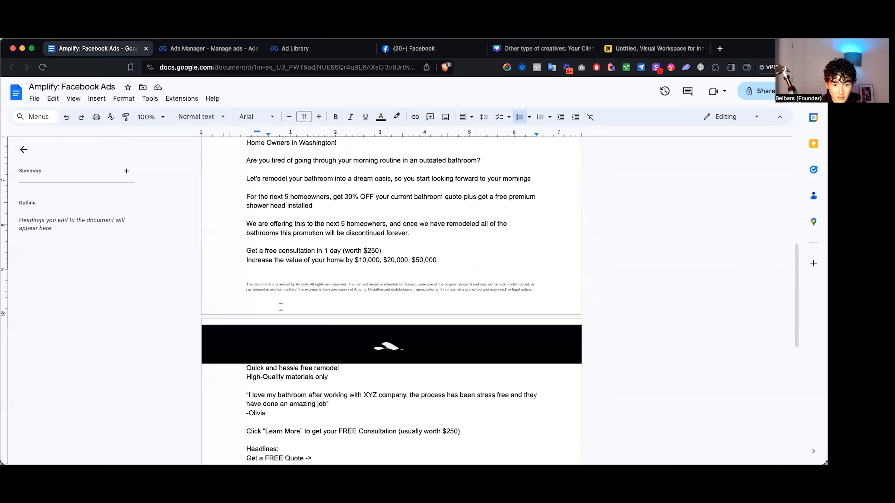
drag(232, 243, 369, 385)
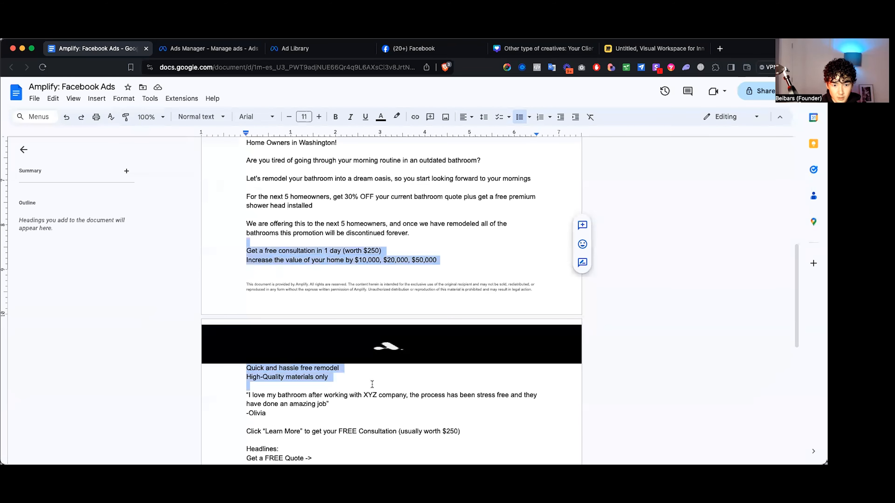
key(ctrl+c)
click(208, 49)
click(310, 263)
key(ctrl+v)
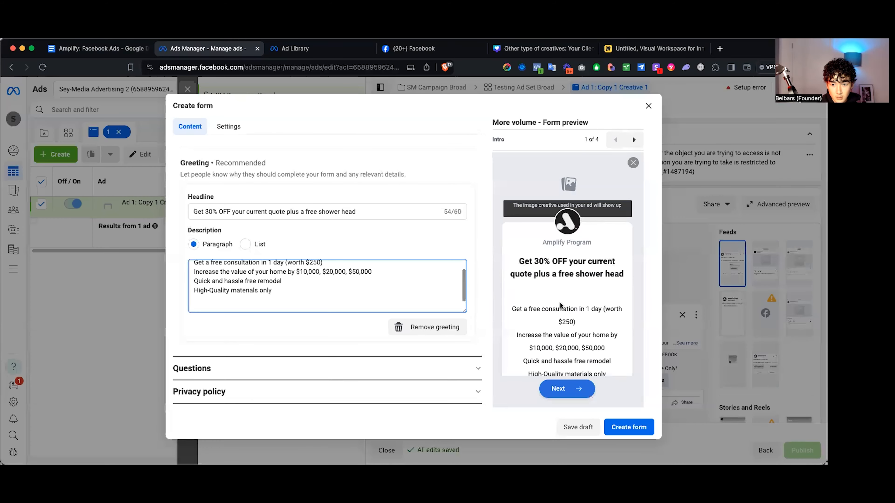
scroll(194, 277, up, 2)
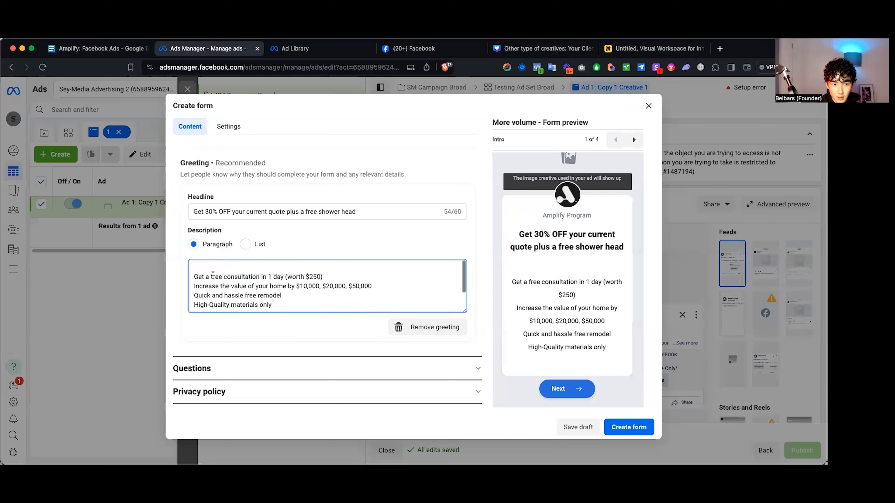
click(195, 277)
text(-)
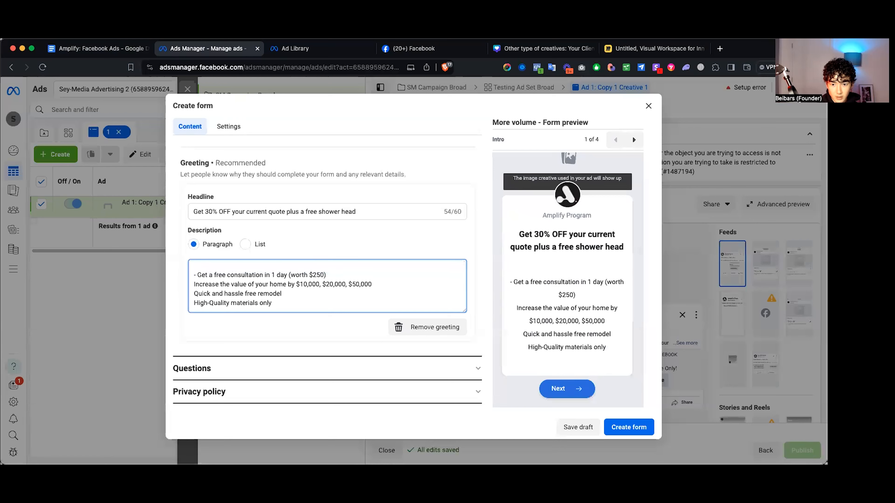
key(BackSpace)
key(BackSpace)
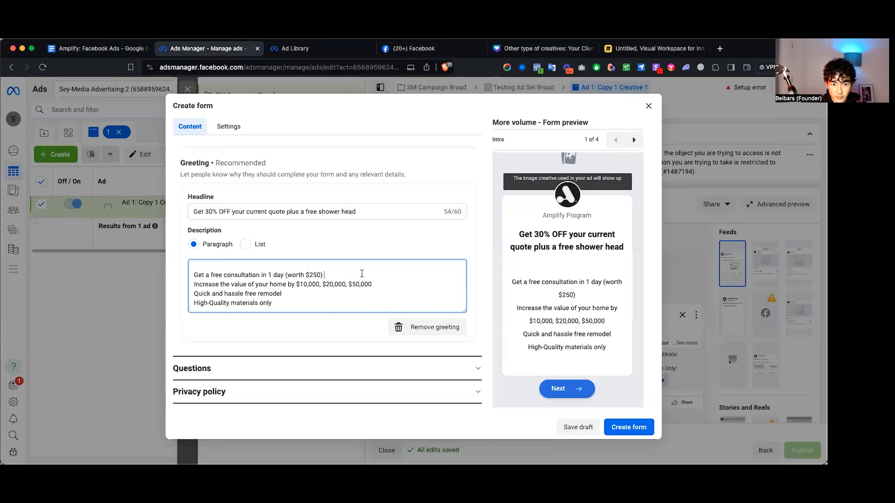
scroll(362, 274, down, 2)
scroll(553, 232, up, 2)
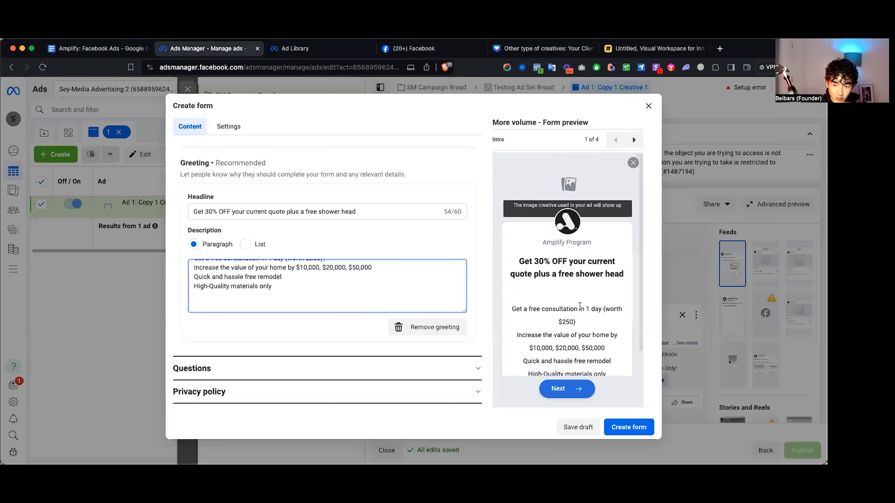
scroll(577, 273, down, 1)
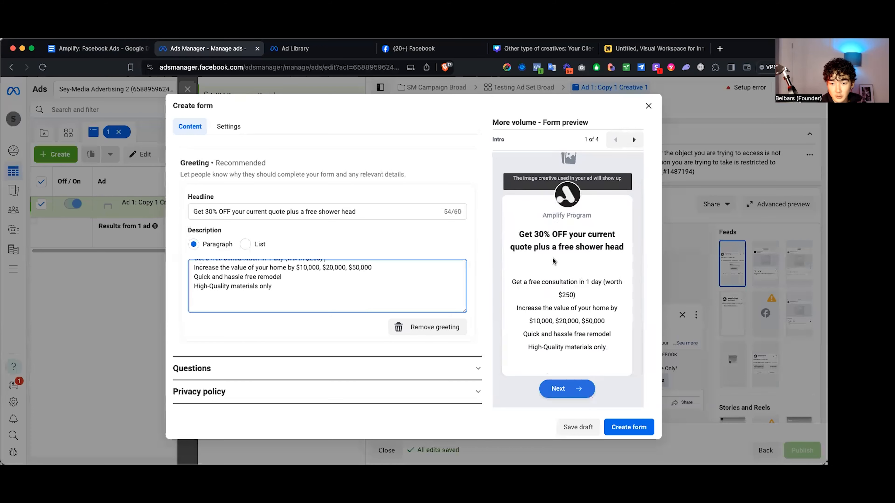
Step: Add a short-answer custom question to the form reading "What is the best contact number for us to reach you with?"
click(342, 366)
scroll(305, 293, down, 4)
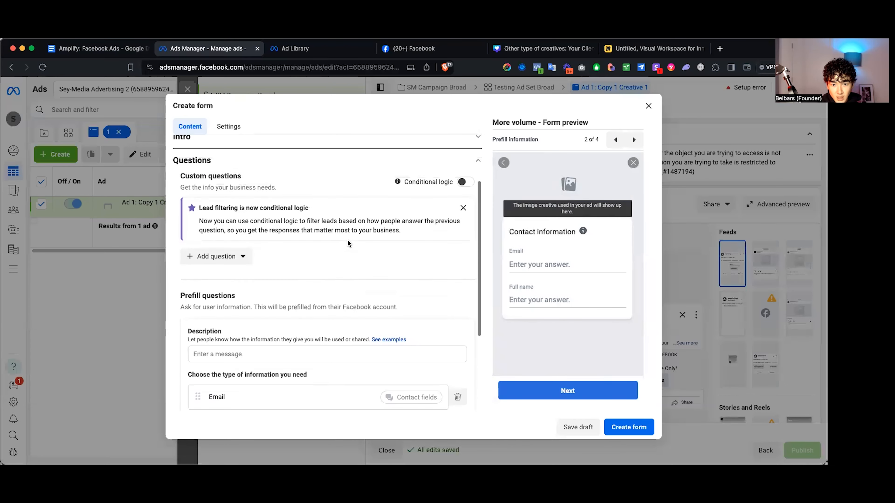
scroll(338, 229, down, 5)
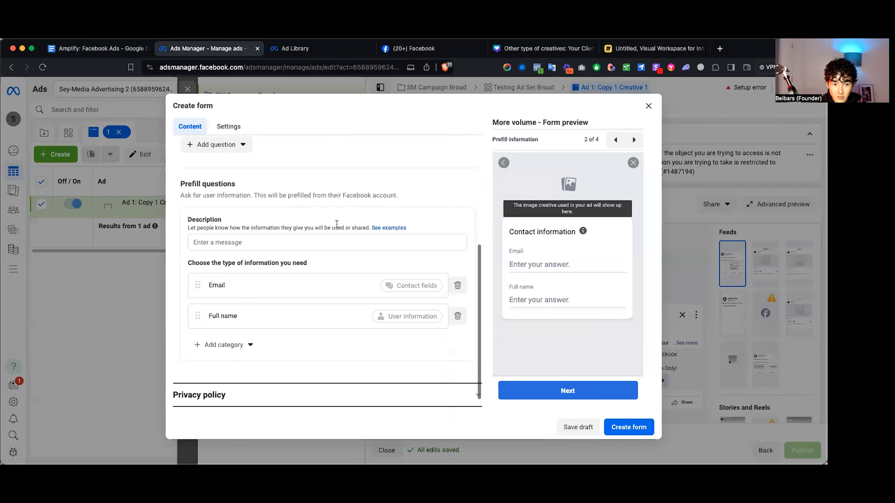
scroll(271, 244, up, 3)
click(221, 216)
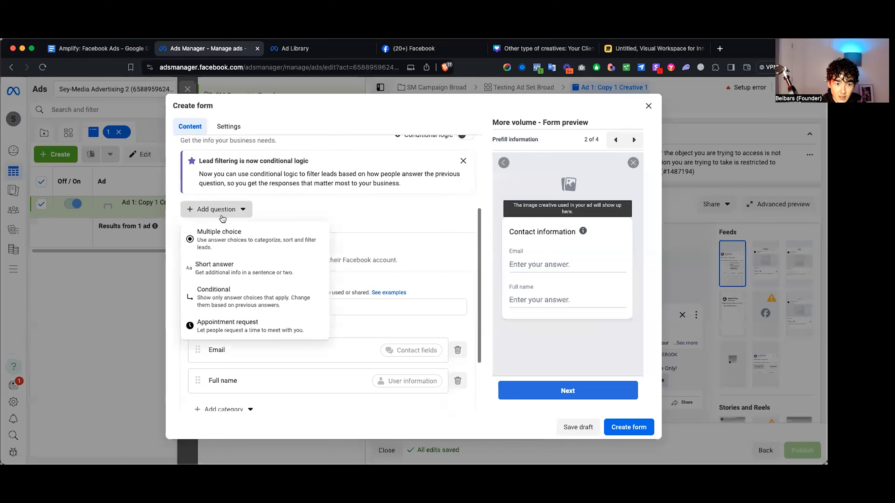
click(249, 266)
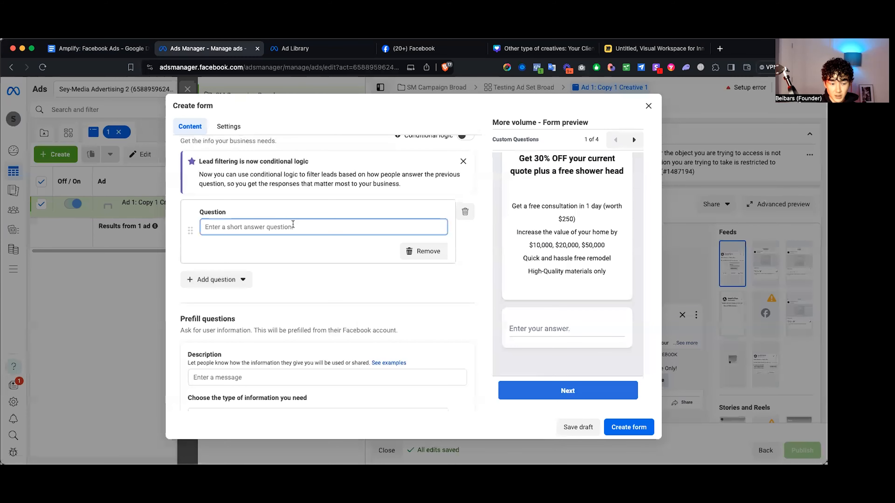
text(What is the best contact number to)
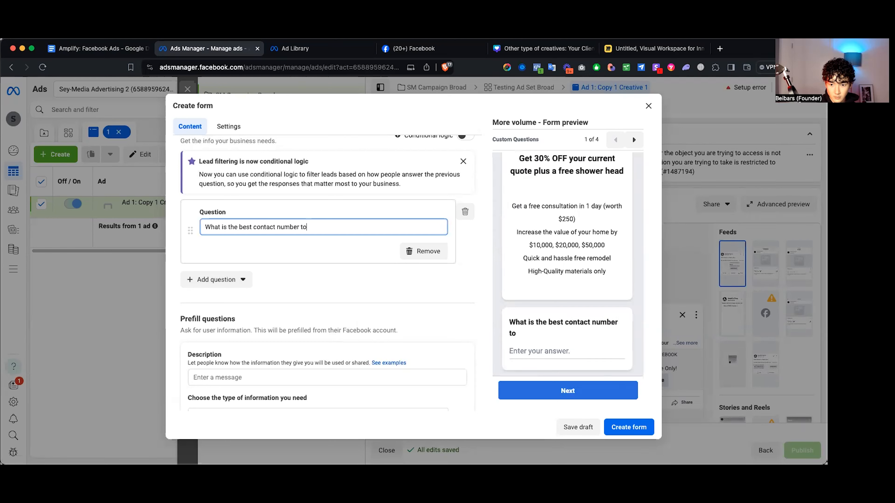
key(BackSpace)
key(BackSpace)
key(BackSpace)
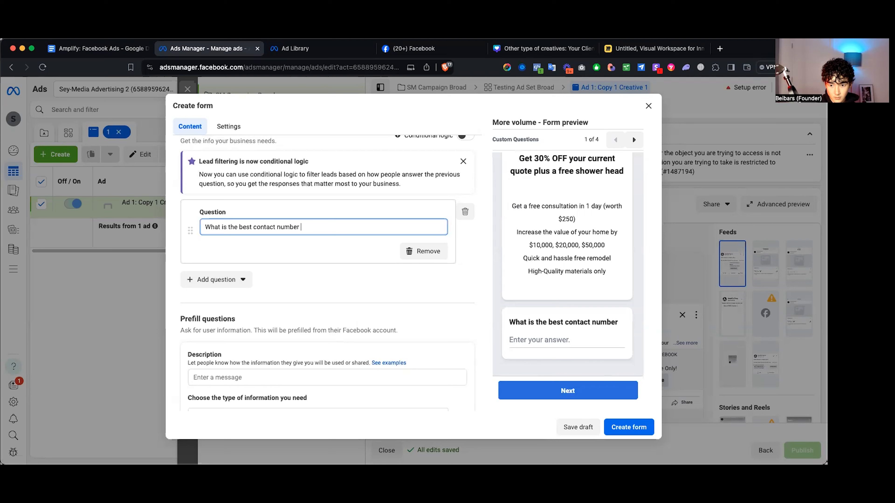
text(for us to reach you with?)
click(327, 251)
Step: Add a second short-answer custom question reading "What are you looking to get done with your bathroom?"
scroll(327, 251, up, 3)
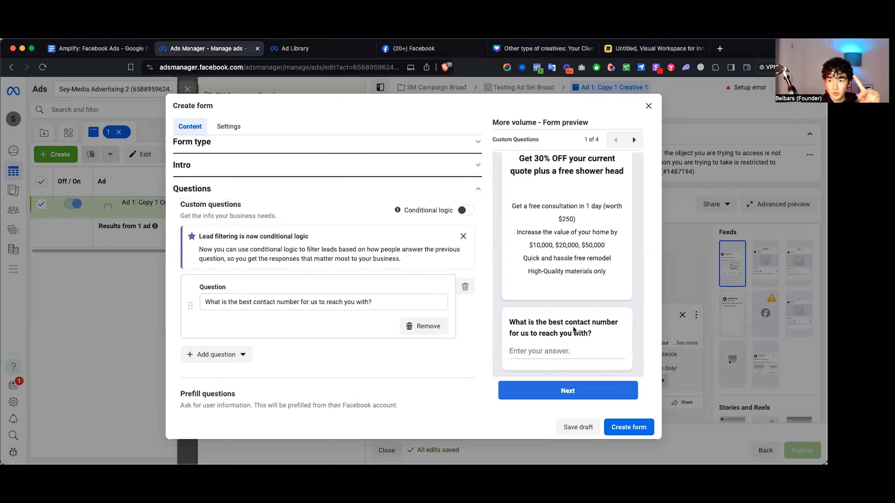
scroll(573, 329, down, 1)
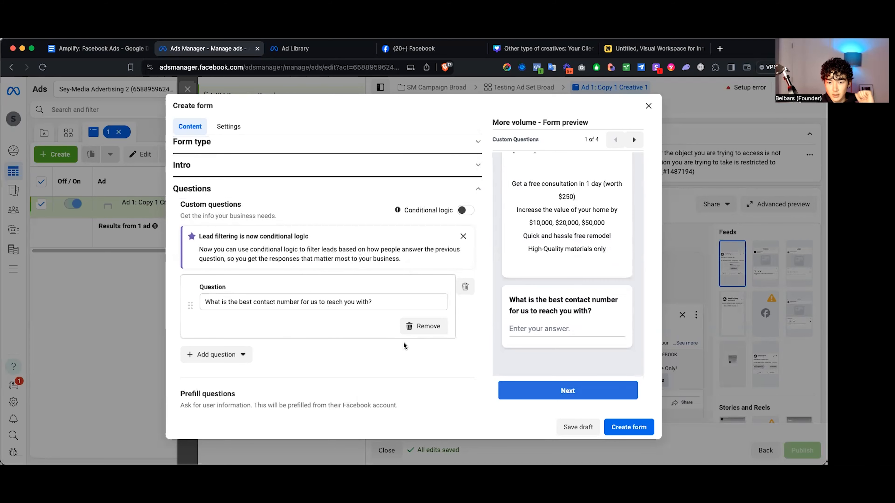
click(233, 352)
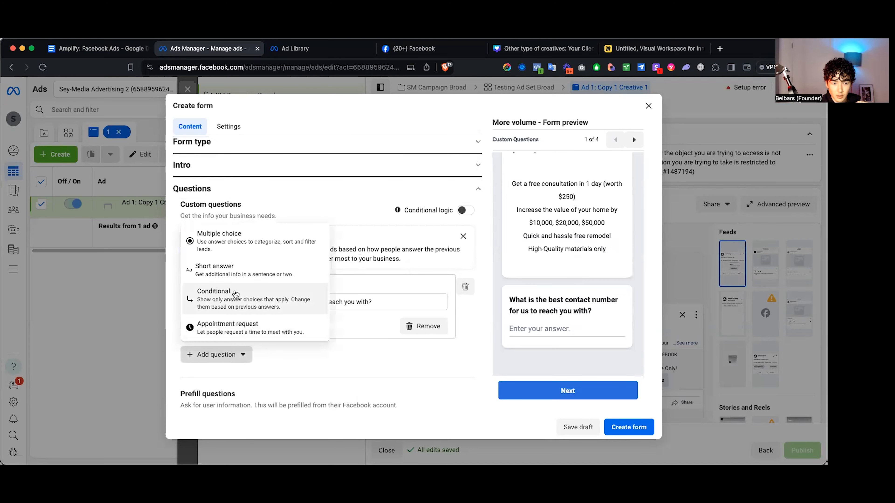
click(242, 271)
text(Wh)
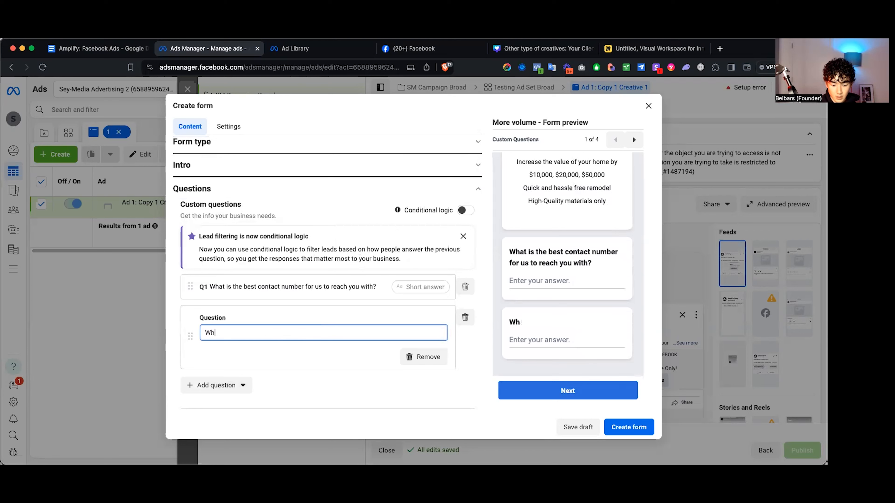
text(at are you lo)
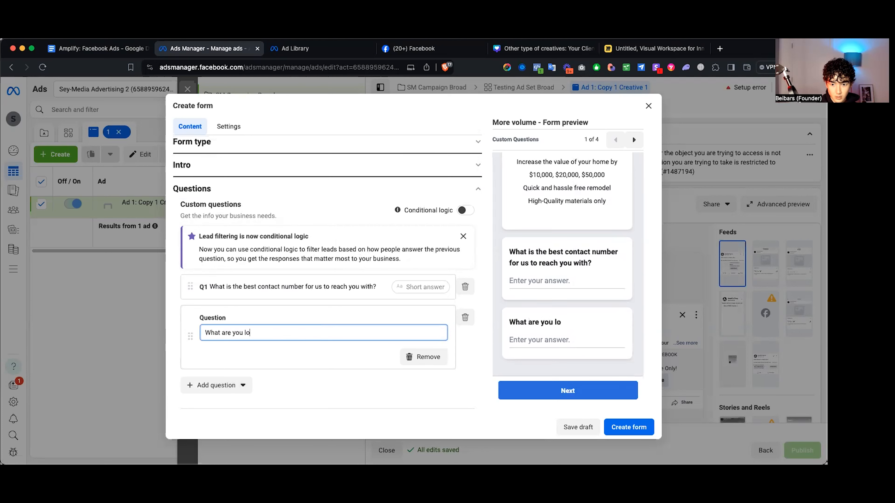
text(oking to get done with you tha)
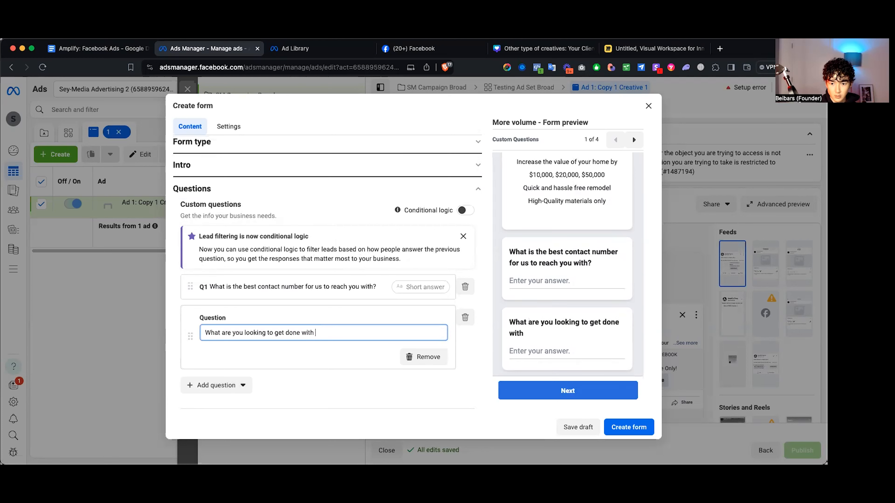
key(BackSpace)
key(BackSpace)
key(BackSpace)
key(BackSpace)
text(r bathroom?)
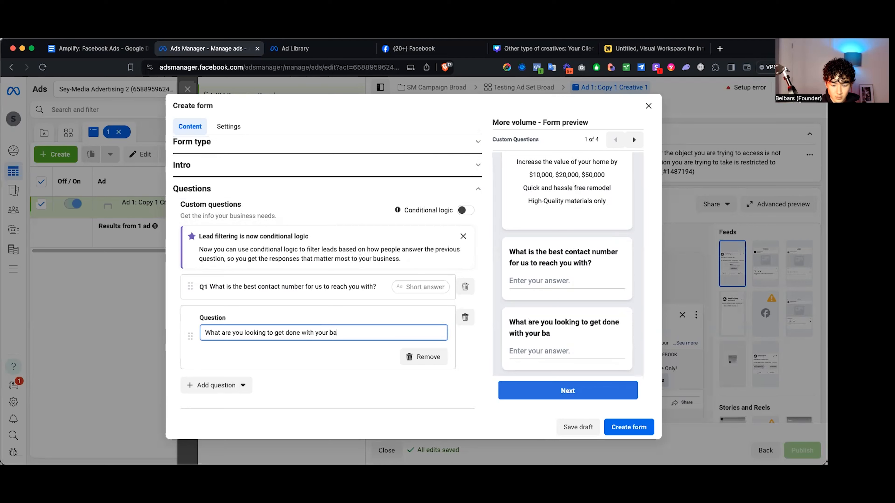
click(316, 356)
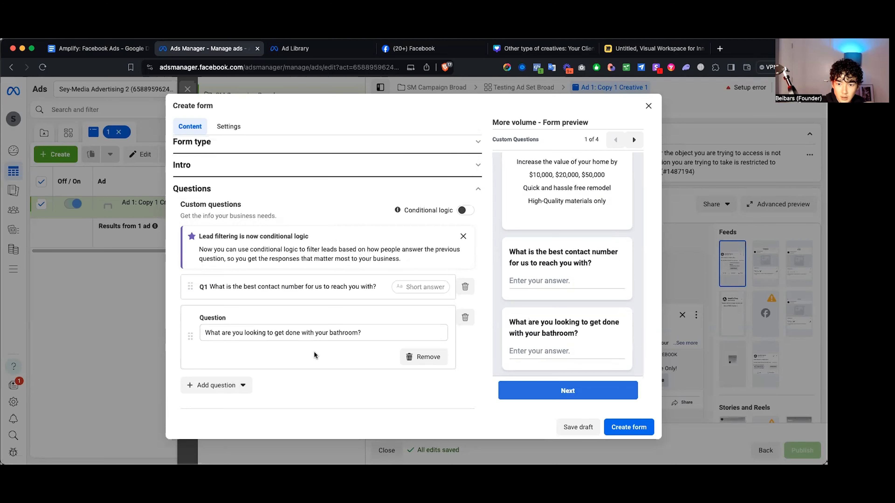
Step: Review the two custom questions and the prefill contact fields in the form editor and the form preview
scroll(336, 359, down, 3)
drag(510, 288, 616, 312)
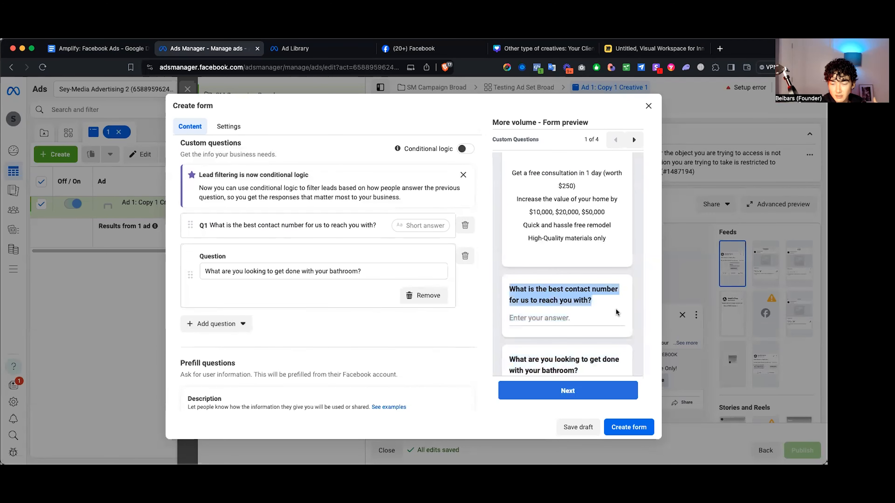
click(342, 329)
scroll(342, 329, down, 5)
scroll(342, 331, down, 1)
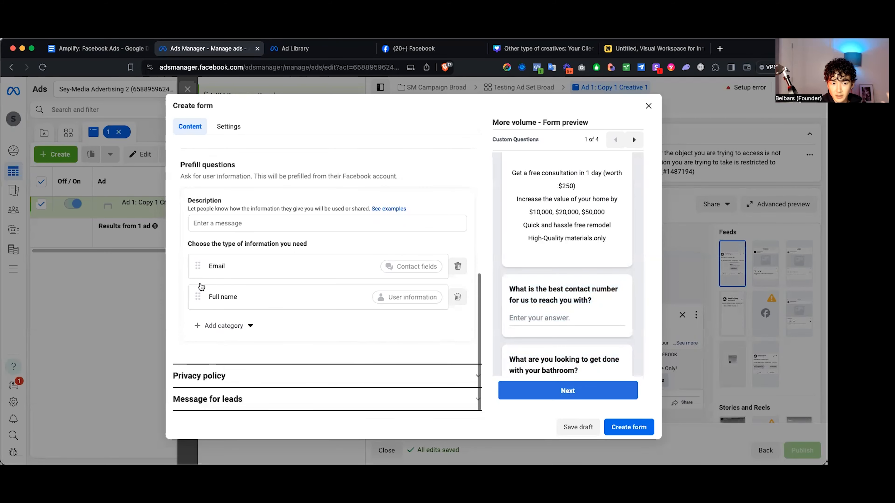
scroll(249, 259, up, 3)
scroll(249, 260, up, 3)
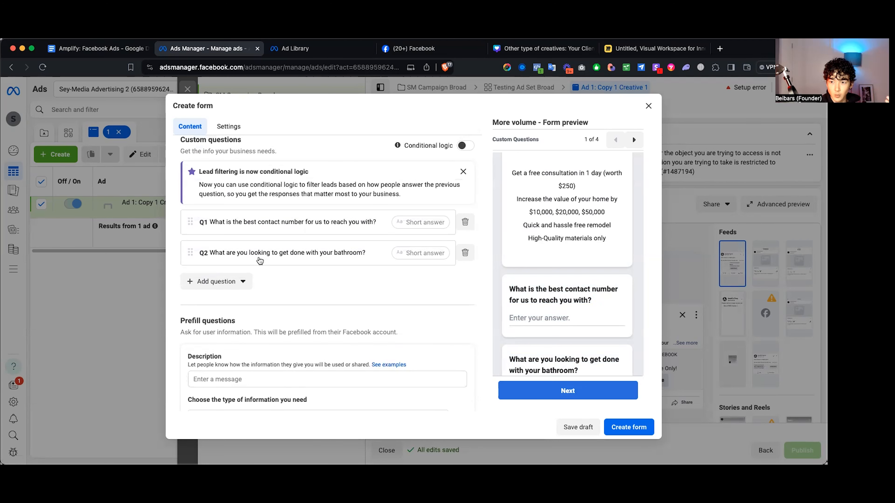
scroll(280, 256, up, 1)
scroll(582, 286, down, 2)
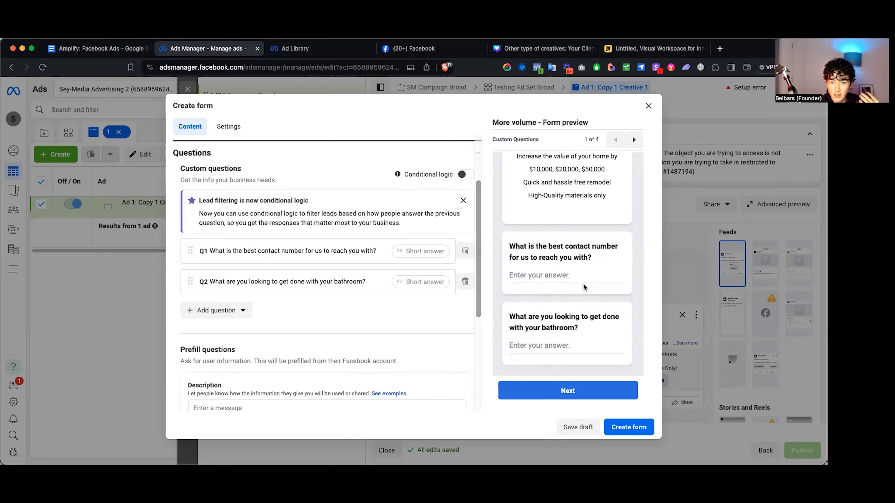
scroll(563, 284, up, 1)
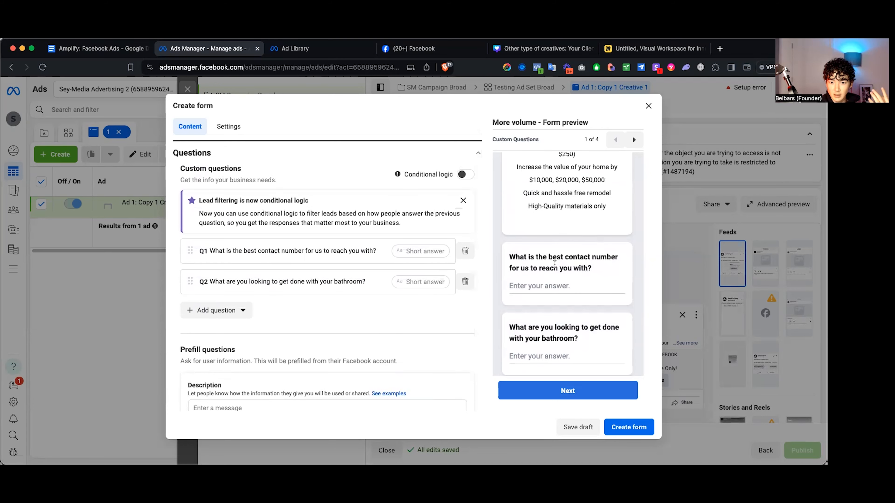
drag(508, 255, 594, 268)
click(595, 267)
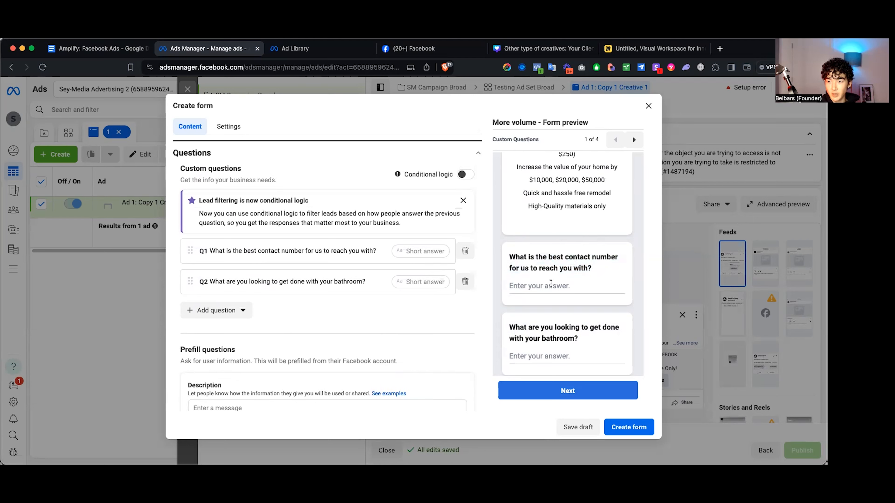
scroll(527, 289, down, 2)
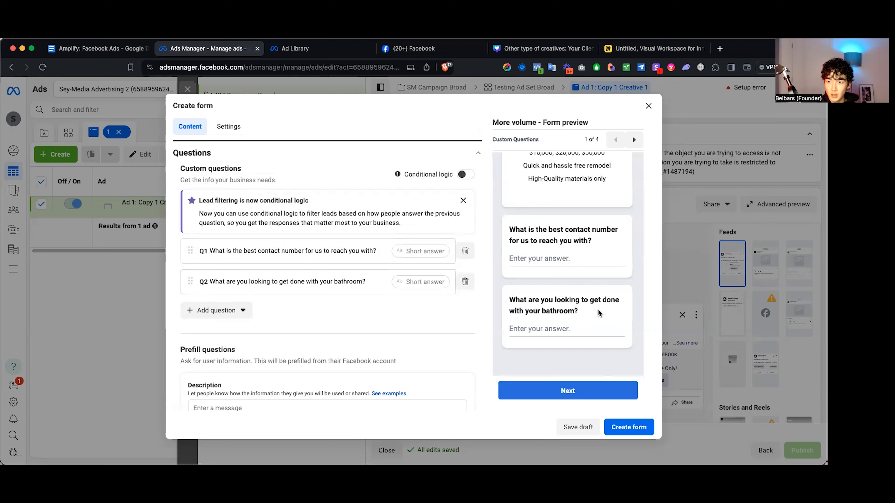
Step: Add the phone number contact field to the form's prefill questions
scroll(310, 328, up, 2)
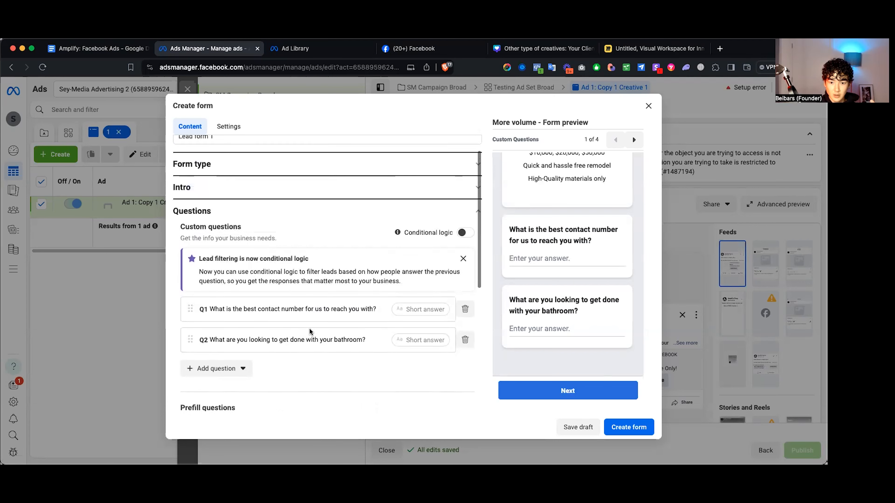
scroll(309, 329, down, 3)
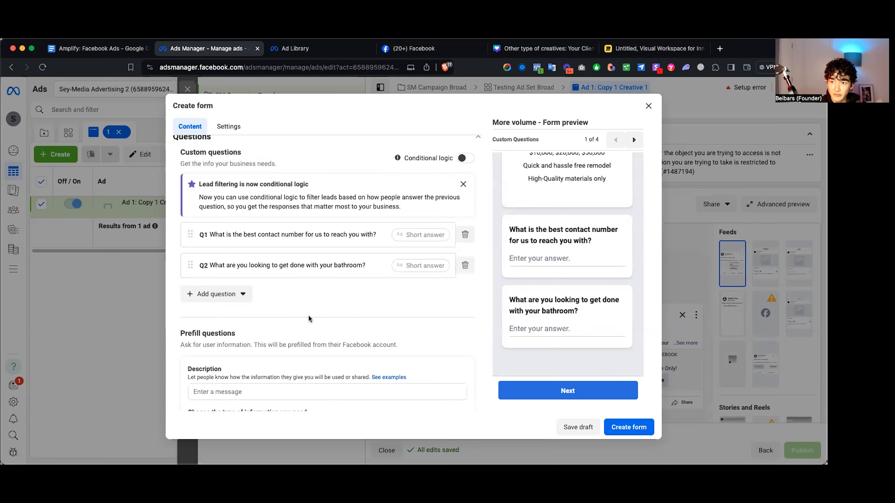
scroll(309, 311, down, 5)
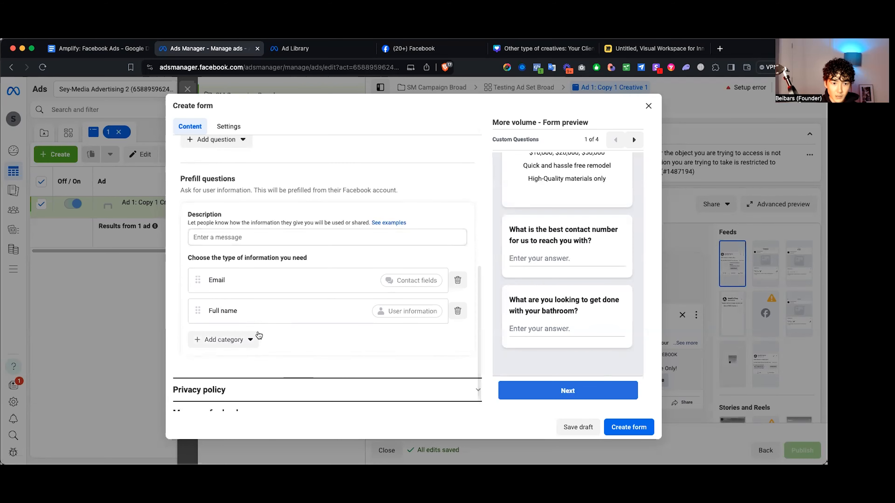
scroll(255, 335, down, 1)
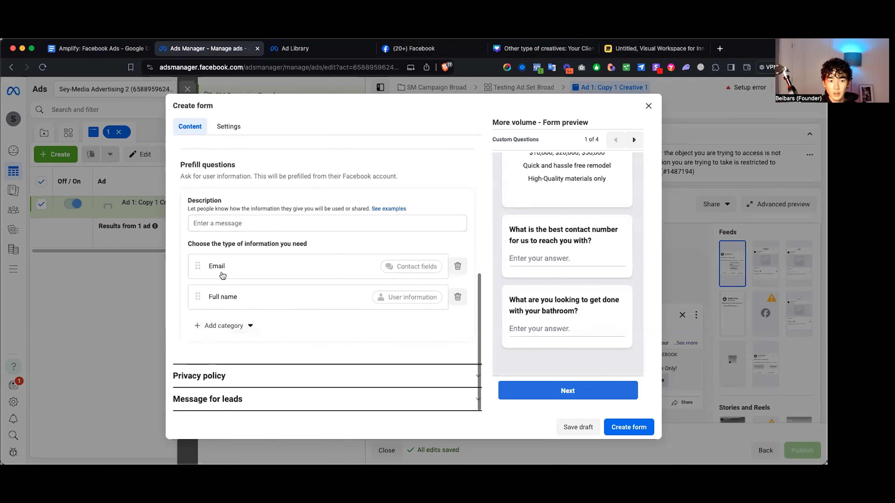
click(249, 326)
mouse_move(265, 352)
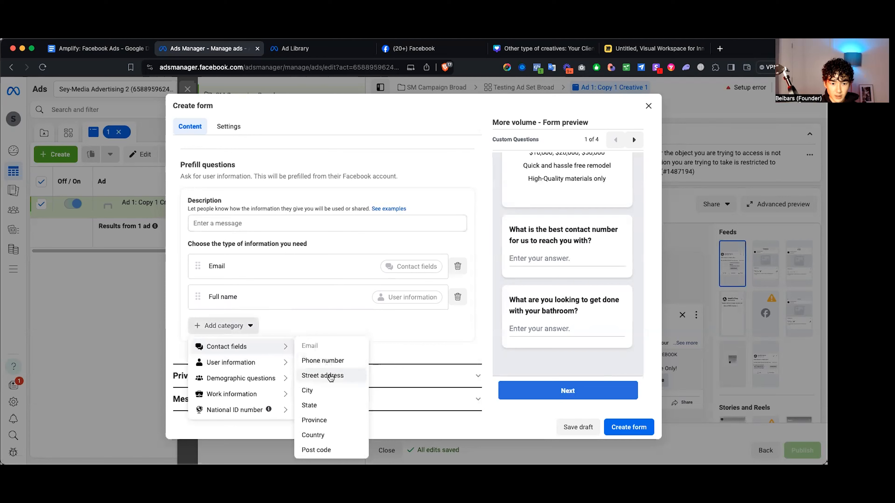
click(320, 361)
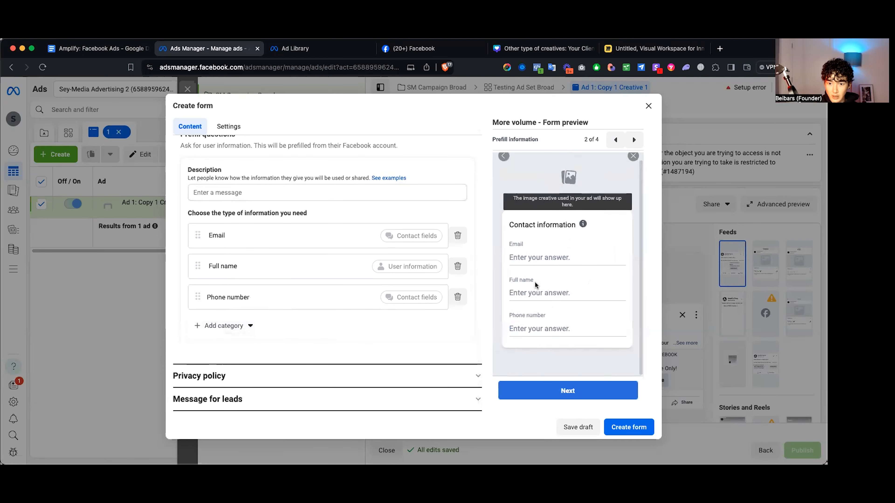
Step: Add the post code contact field to the form's prefill questions
scroll(560, 339, up, 1)
scroll(248, 199, up, 4)
scroll(248, 199, down, 4)
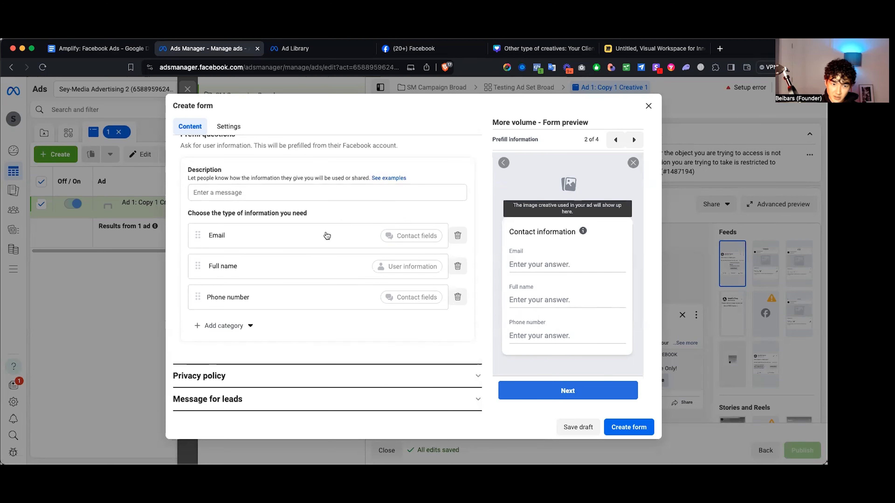
scroll(335, 226, up, 2)
scroll(336, 228, down, 2)
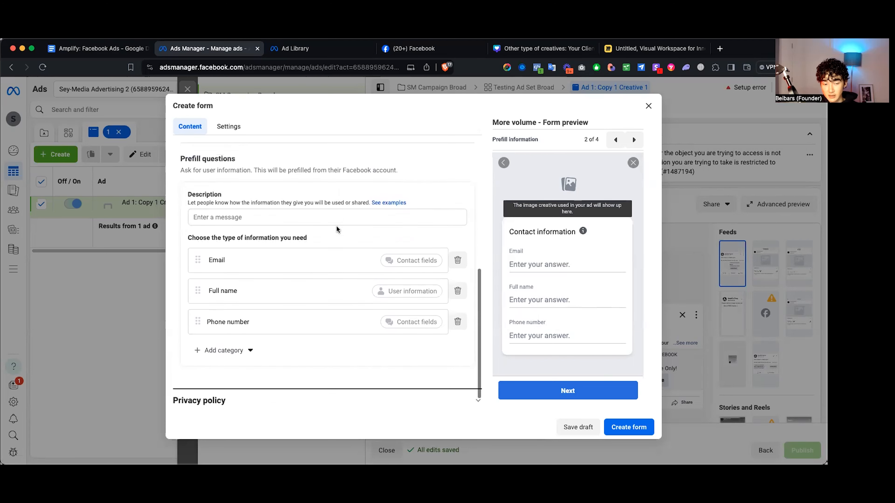
click(243, 333)
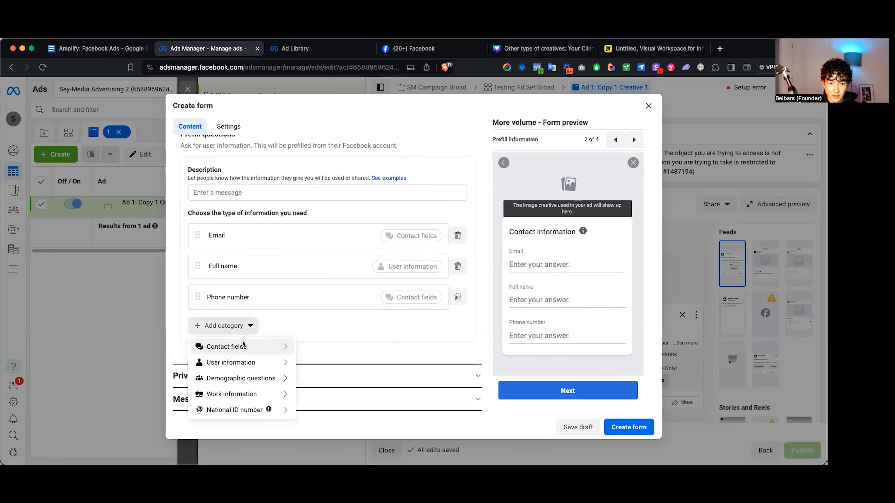
mouse_move(240, 349)
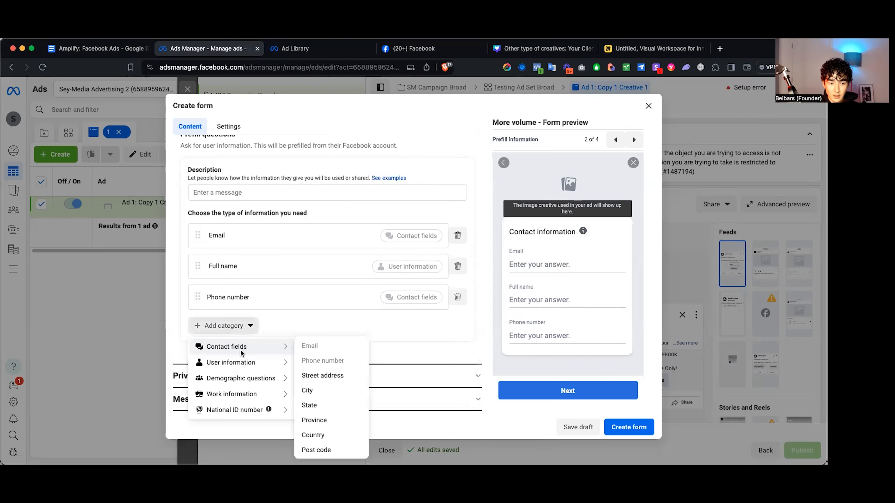
click(318, 450)
Step: Open the form's privacy policy section and review its link, link text and custom disclaimer settings
scroll(307, 338, down, 3)
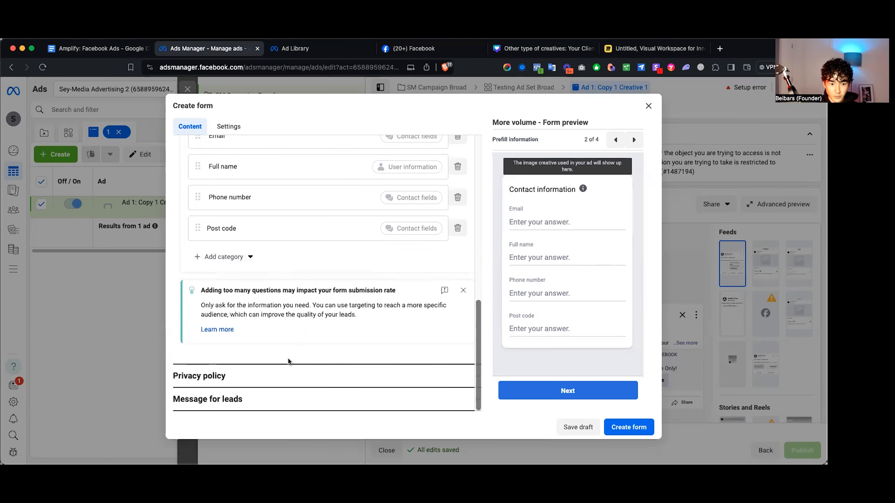
click(259, 377)
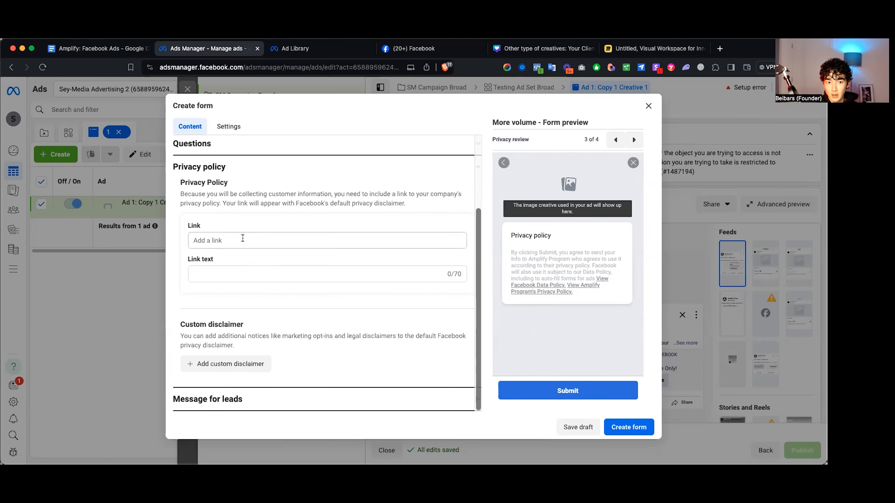
scroll(243, 238, up, 1)
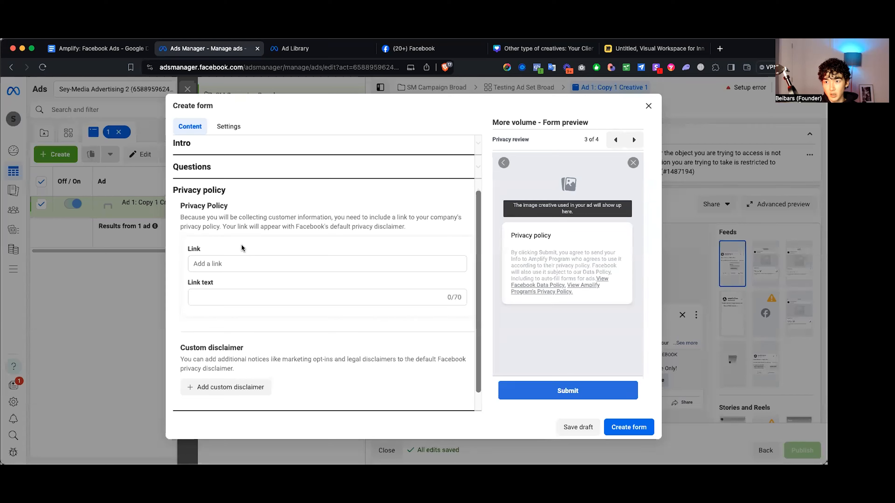
scroll(242, 244, down, 1)
scroll(241, 244, up, 1)
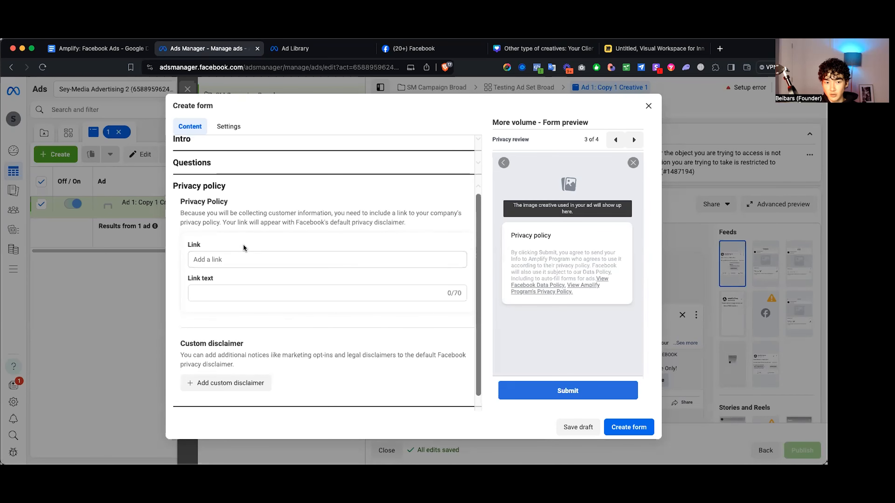
scroll(243, 244, down, 1)
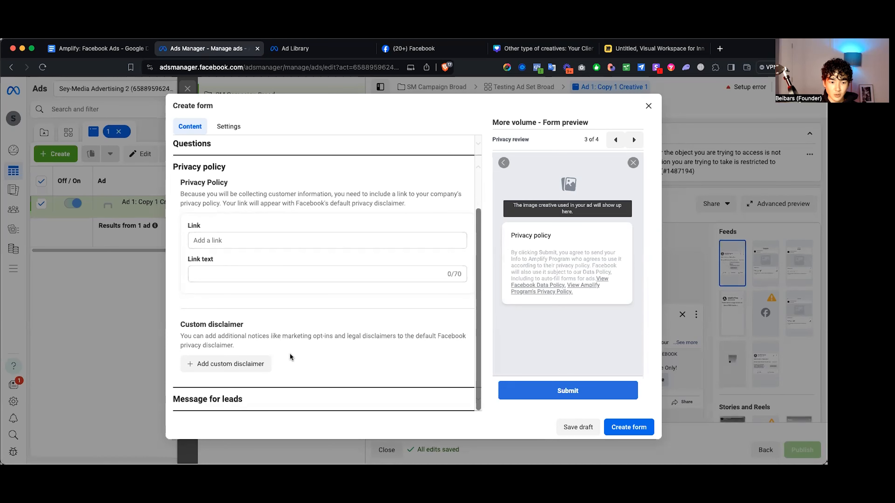
Step: Replace the headline of the message for leads with "ONE LAST IMPORTANT STEP!"
click(284, 398)
scroll(287, 247, down, 2)
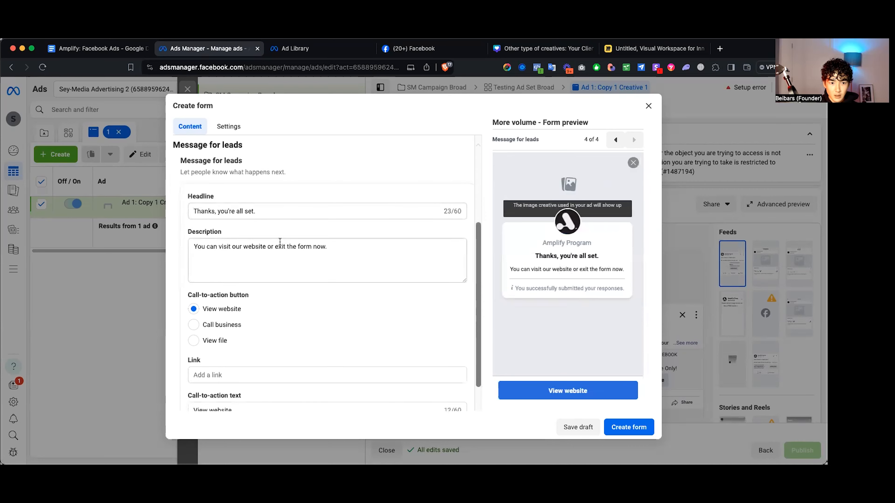
triple_click(266, 214)
key(BackSpace)
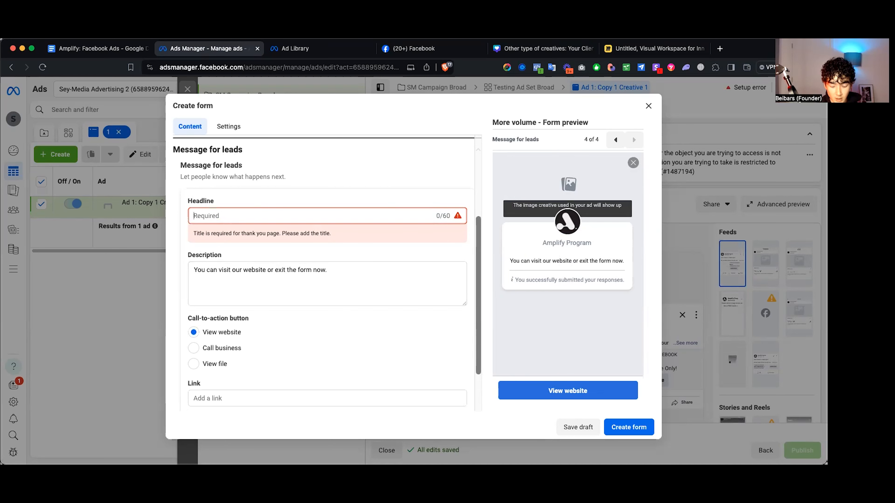
text(ONE LA)
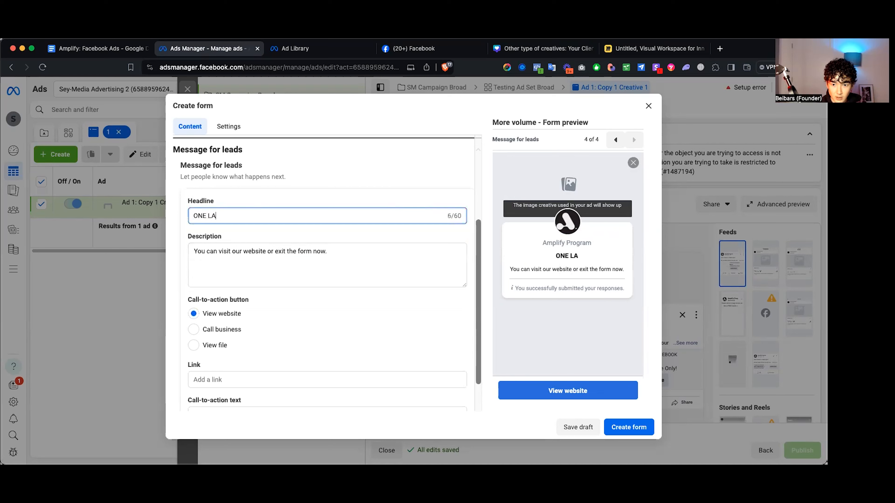
text(ST IMPORTANT STEP!)
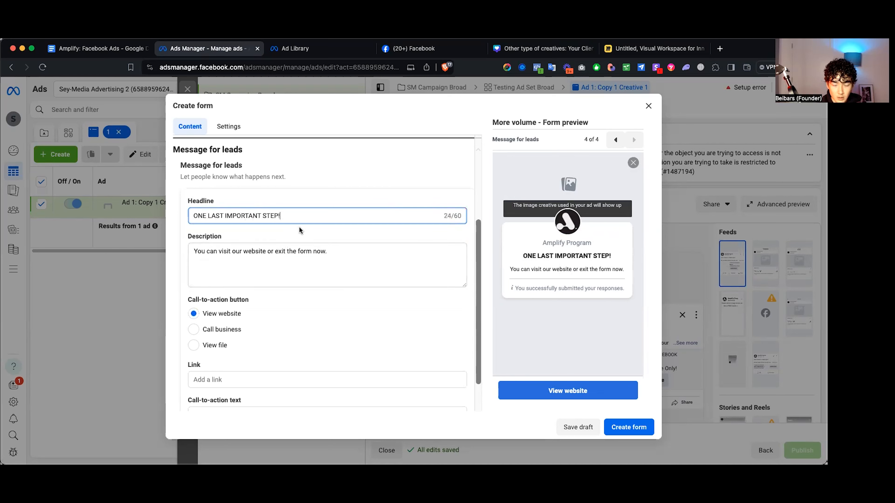
Step: Replace the description of the message for leads with "Click "SCHEDULE QUOTE" below to secure your free consultation" and leave a blank line after it
triple_click(300, 246)
key(BackSpace)
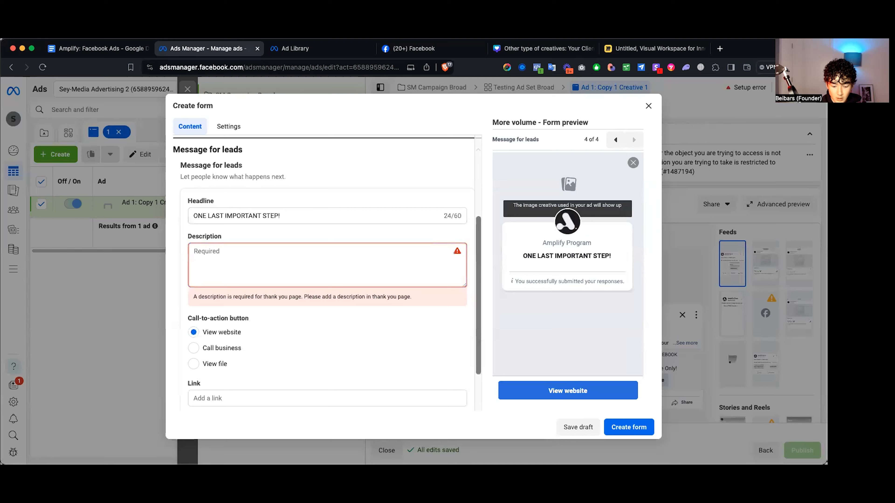
text(Clcik)
key(BackSpace)
key(BackSpace)
key(BackSpace)
text(ick)
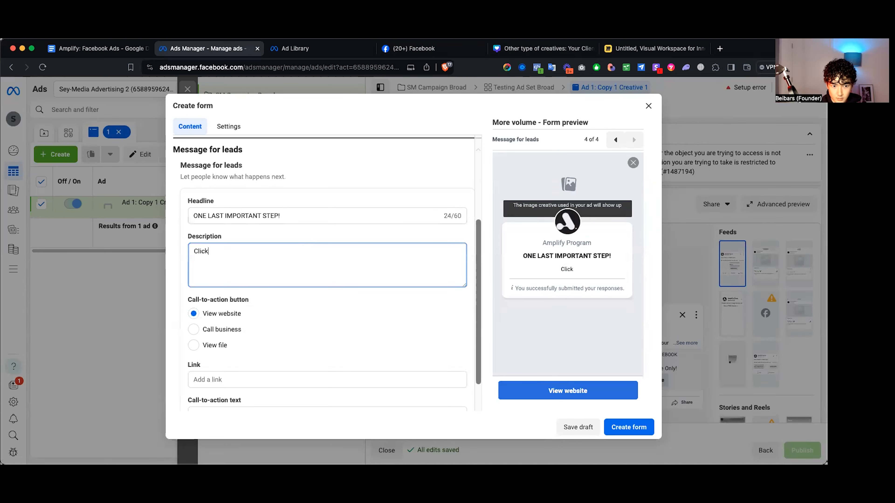
text( "SC)
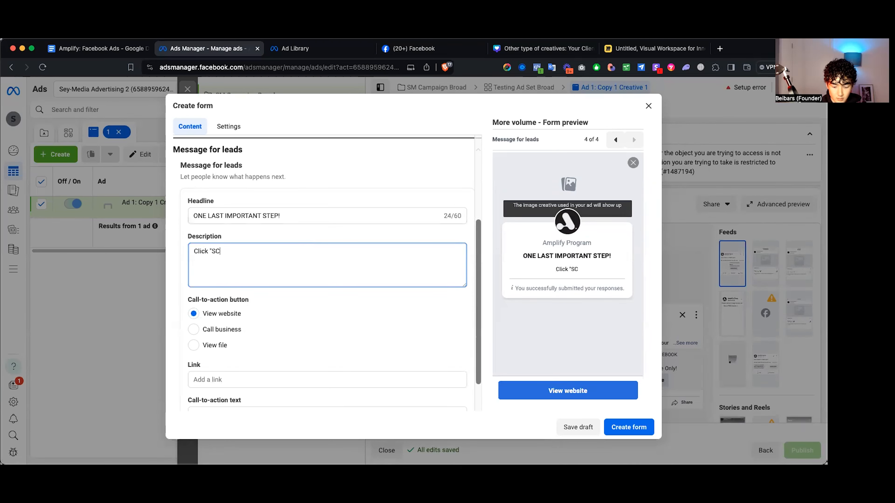
text(HEDULE QUOTE" BELOW TO SE)
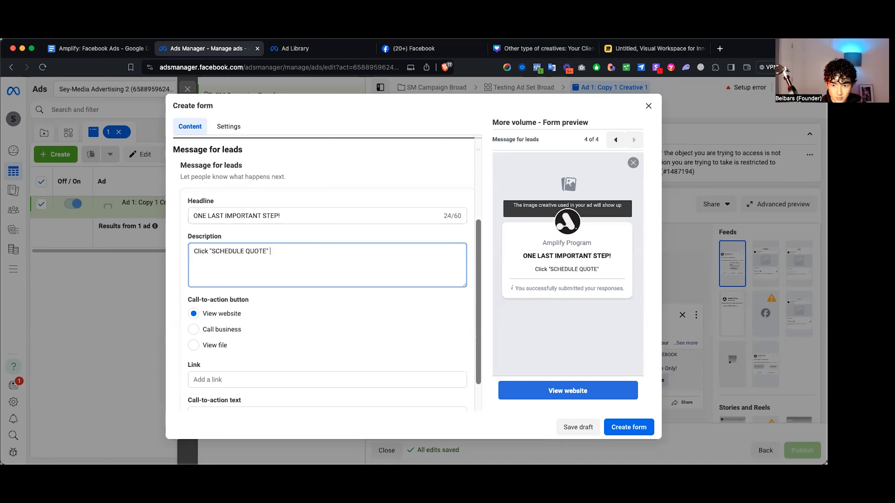
key(BackSpace)
key(BackSpace)
key(BackSpace)
key(BackSpace)
key(BackSpace)
key(BackSpace)
key(BackSpace)
key(BackSpace)
key(BackSpace)
key(BackSpace)
key(BackSpace)
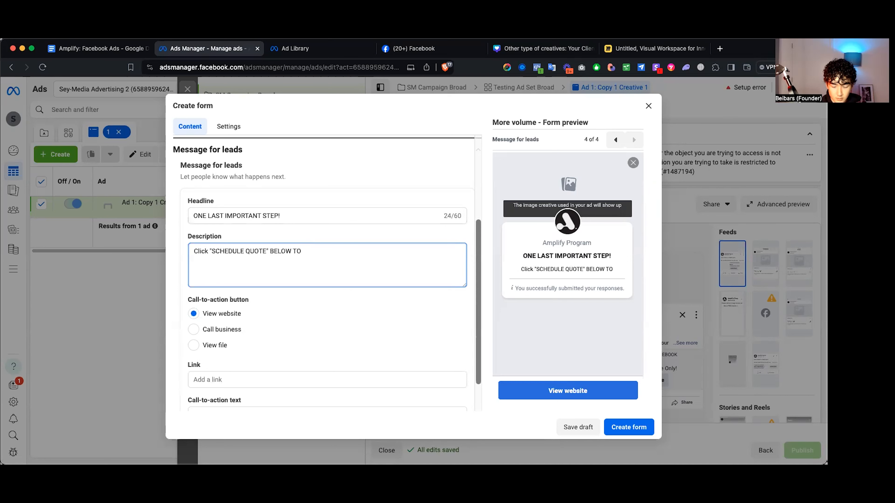
text(BELOW TO)
key(BackSpace)
key(BackSpace)
key(BackSpace)
key(BackSpace)
key(BackSpace)
key(BackSpace)
key(BackSpace)
key(BackSpace)
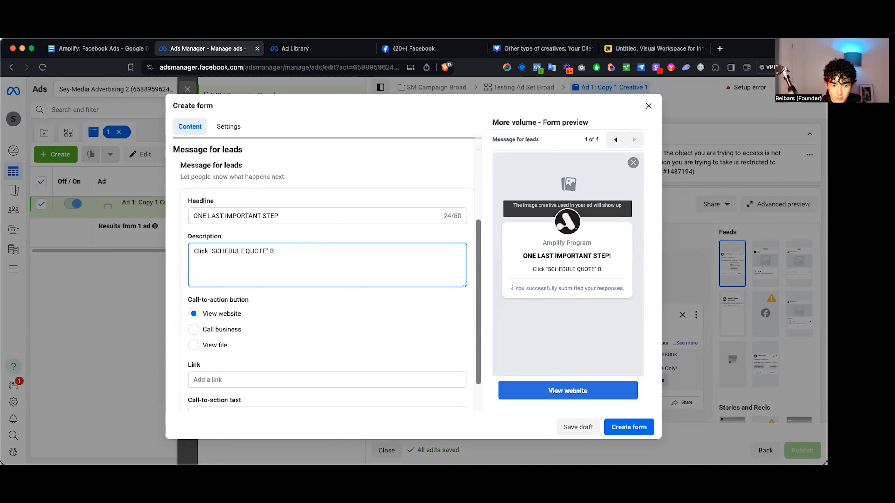
text(below to)
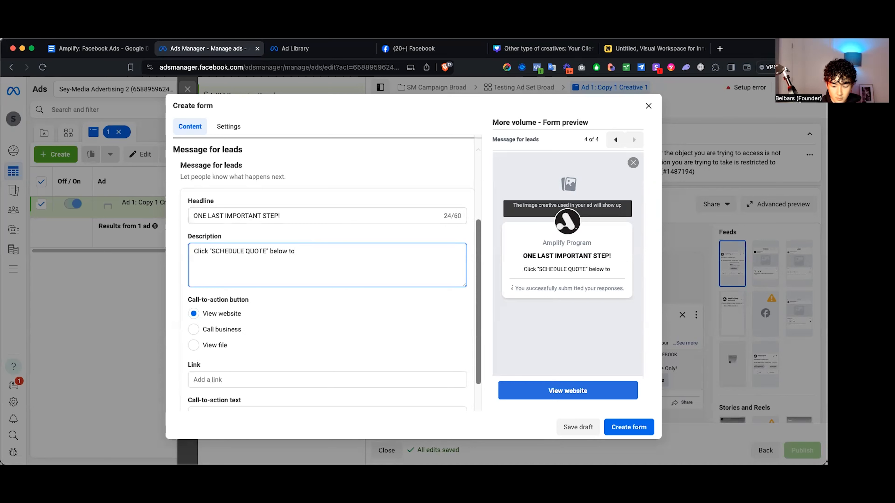
text( secure your free consultation)
key(Return)
key(Return)
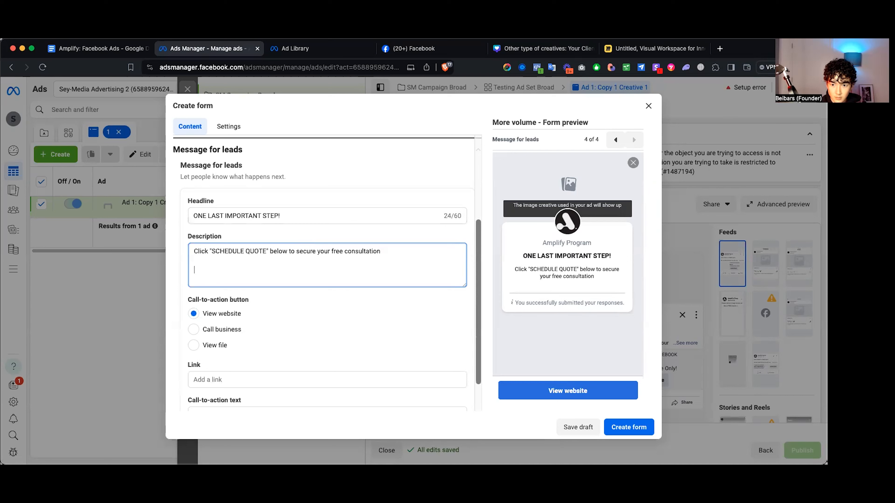
Step: Add to the description: "We only have this promotion available to the next 5 homeowners, so this is your chance to guarantee your spot"
text(We are onl)
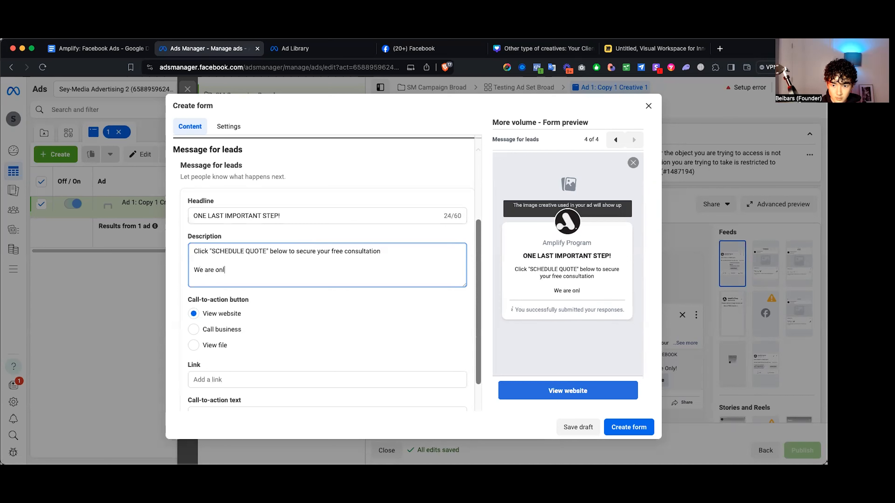
key(BackSpace)
key(BackSpace)
key(BackSpace)
key(BackSpace)
key(BackSpace)
key(BackSpace)
key(BackSpace)
text(o)
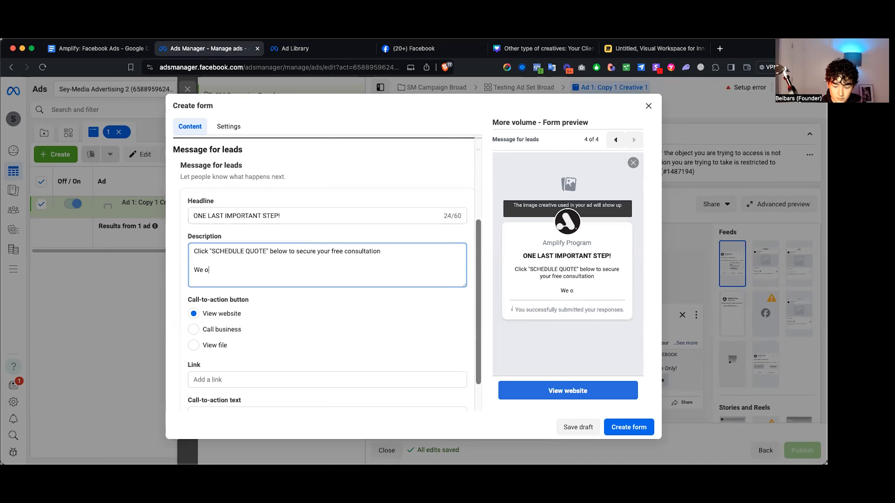
text(nly hvae this p)
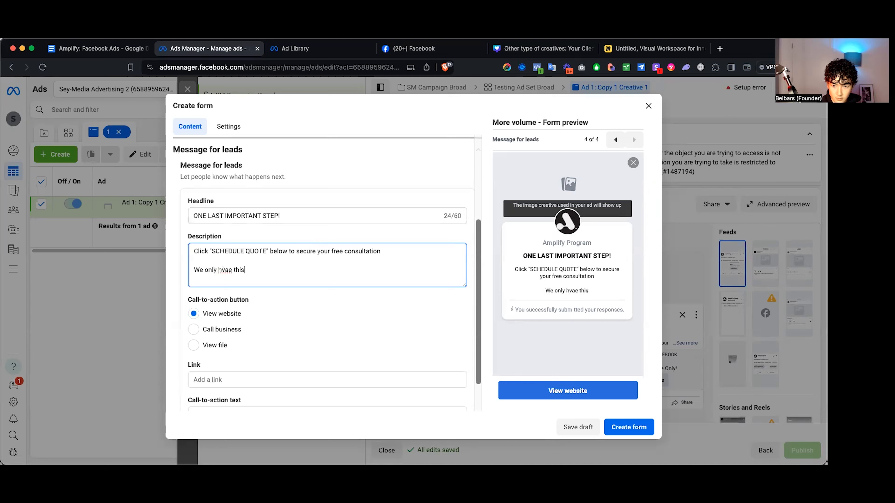
key(BackSpace)
text(ave this prm)
key(BackSpace)
text(oomoti)
key(BackSpace)
key(BackSpace)
key(BackSpace)
key(BackSpace)
key(BackSpace)
text(motion available to the next 5)
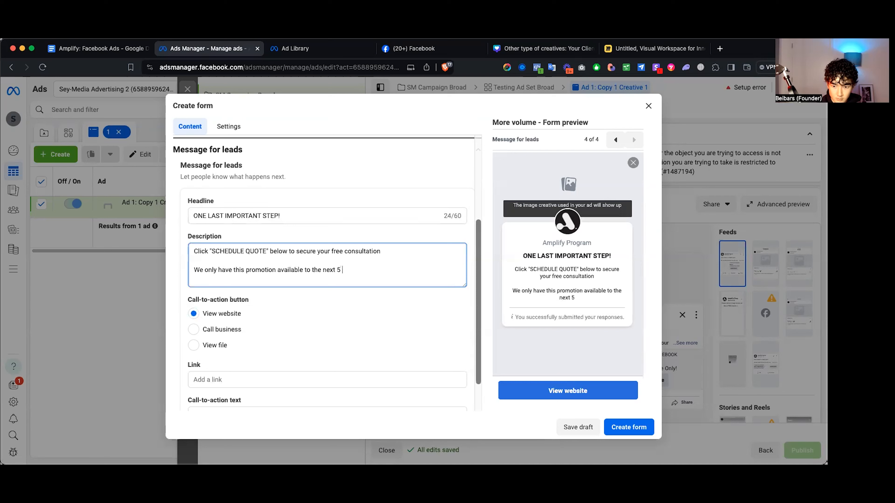
text( homeowners, so )
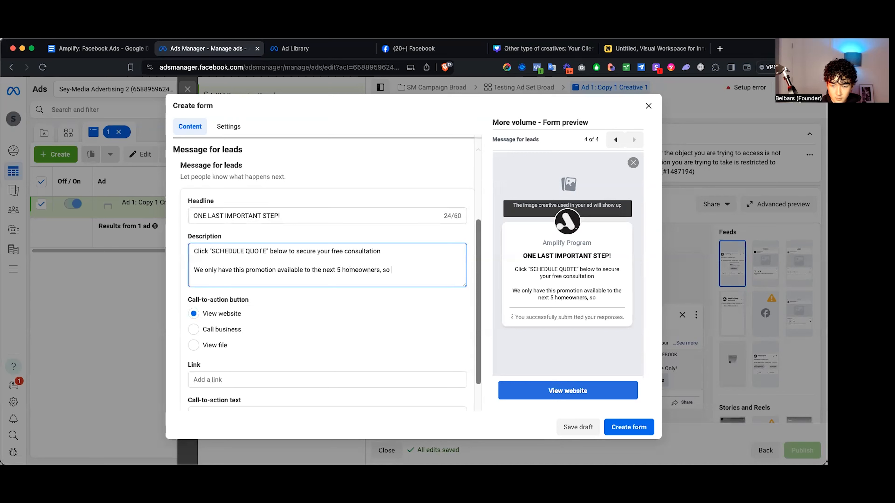
text(this is yo)
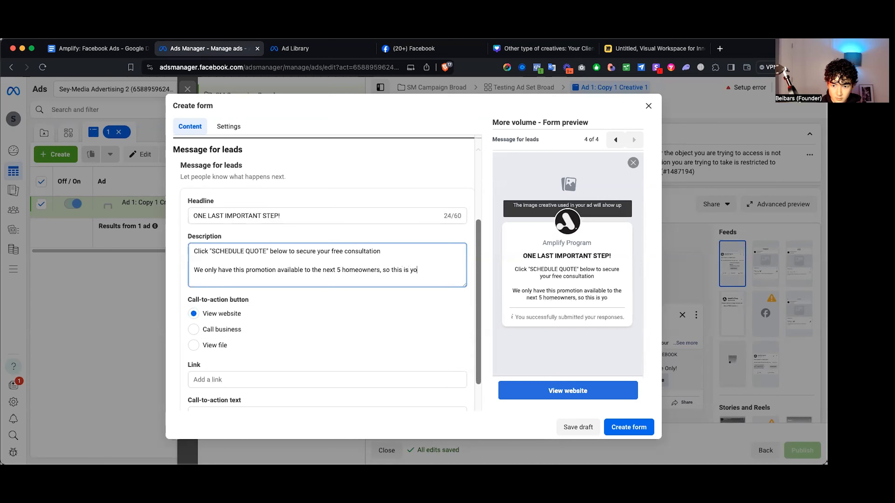
text(ur chance to guaranee)
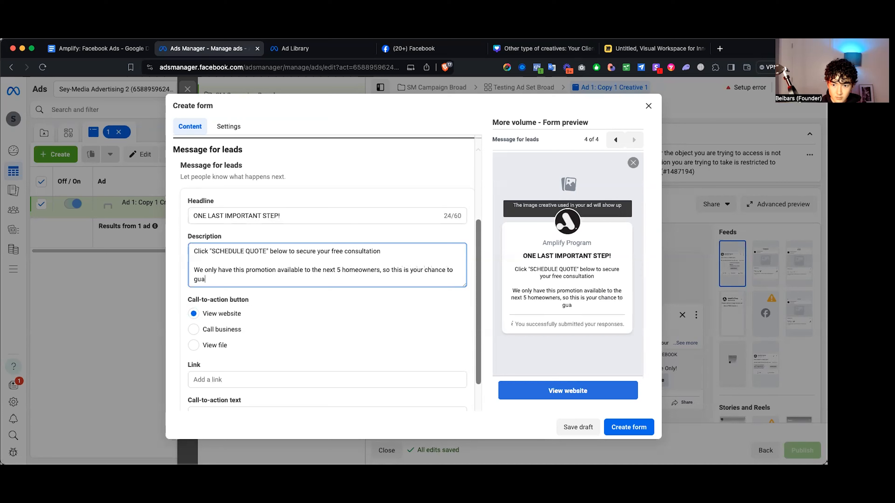
key(BackSpace)
key(BackSpace)
text(tee yo)
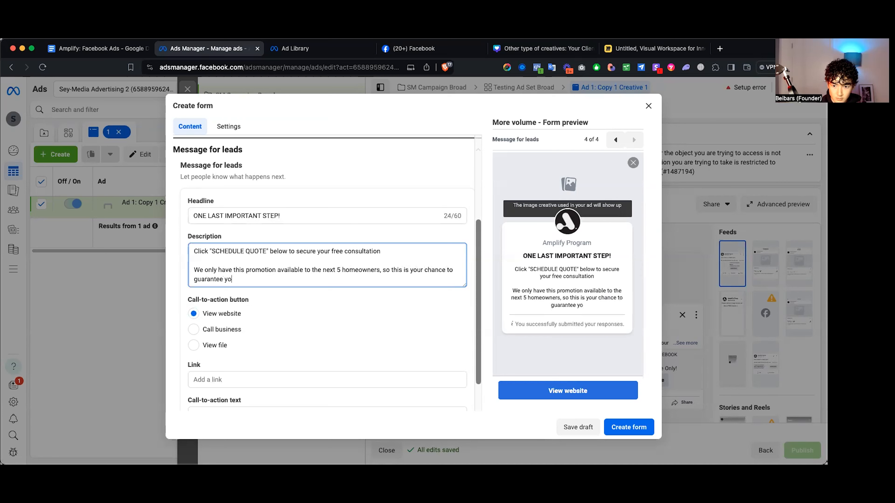
text(ur spot)
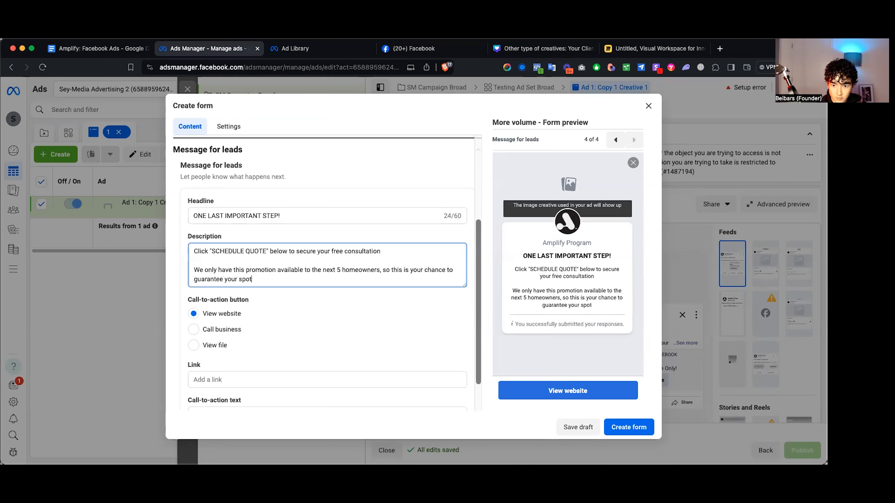
click(325, 310)
scroll(326, 310, down, 2)
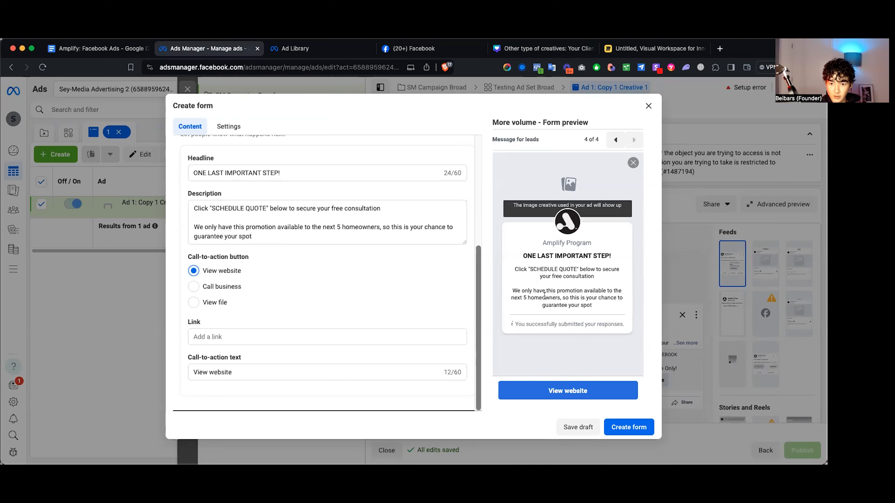
drag(511, 291, 609, 306)
click(609, 306)
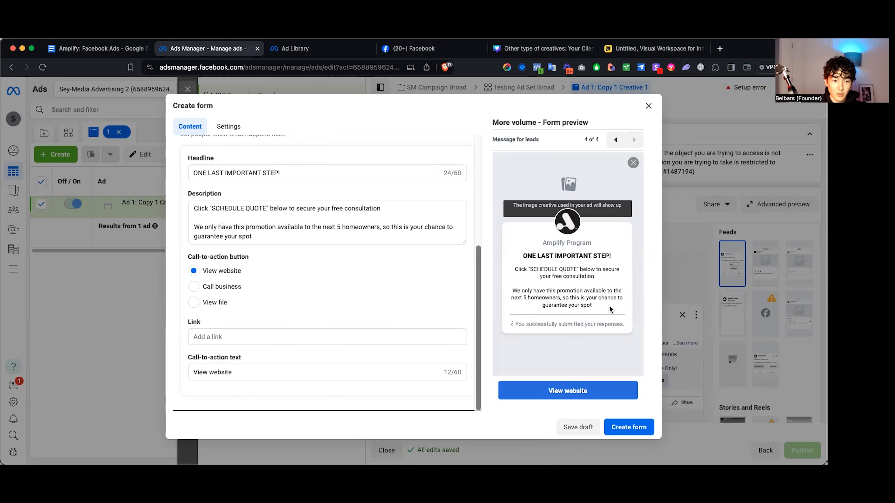
Step: Replace the call-to-action text of the message for leads with "SCHEDULE FREE CONSULTATION"
click(310, 336)
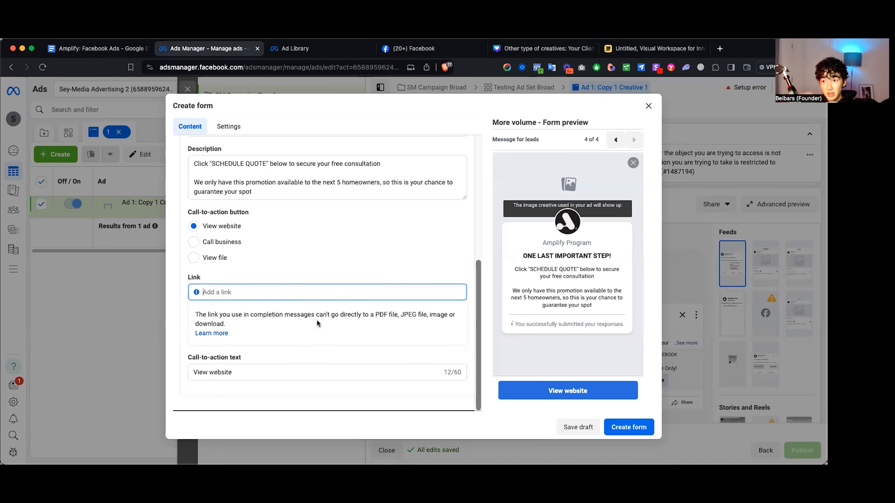
triple_click(276, 366)
key(BackSpace)
text(SCHEUDL)
key(BackSpace)
key(BackSpace)
key(BackSpace)
text(EDULE FRE)
text(E CONSULTA)
text(ION)
click(355, 353)
scroll(359, 353, up, 5)
scroll(363, 349, down, 5)
mouse_move(288, 372)
mouse_down()
mouse_move(244, 372)
mouse_move(276, 372)
mouse_up()
key(BackSpace)
text(A~TION)
key(BackSpace)
key(BackSpace)
key(BackSpace)
key(BackSpace)
key(BackSpace)
text(TIOn)
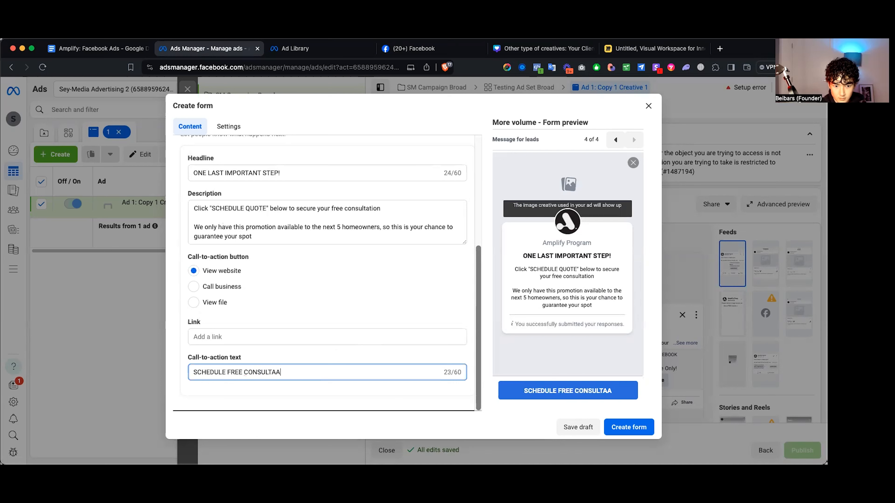
key(BackSpace)
text(N)
Step: Review the finished message for leads and the form's intro section with its background image and greeting settings
scroll(334, 357, up, 5)
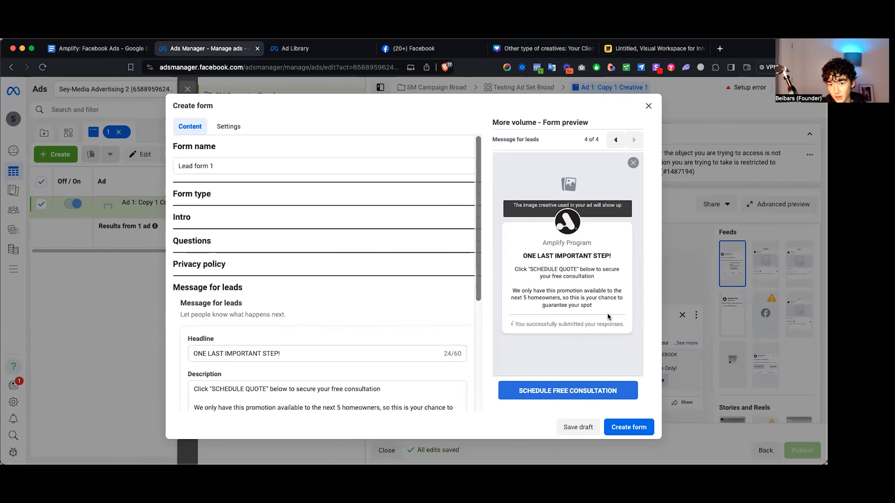
scroll(313, 343, down, 5)
click(260, 267)
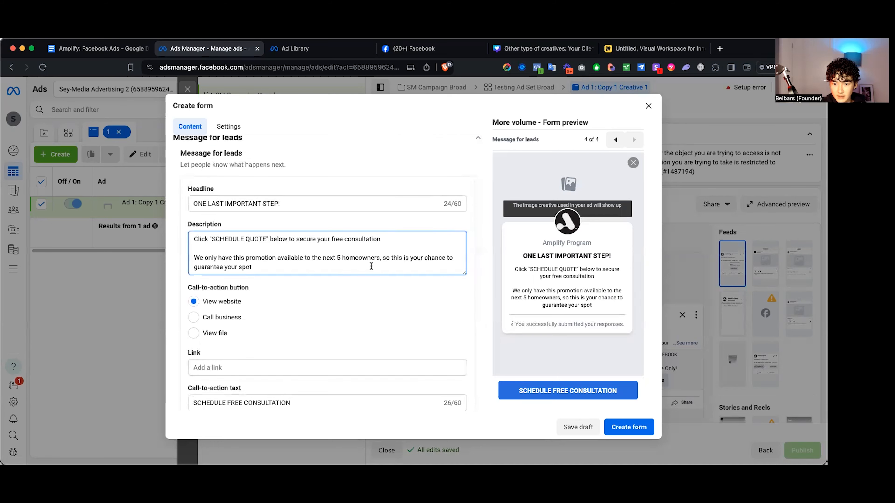
scroll(337, 270, up, 3)
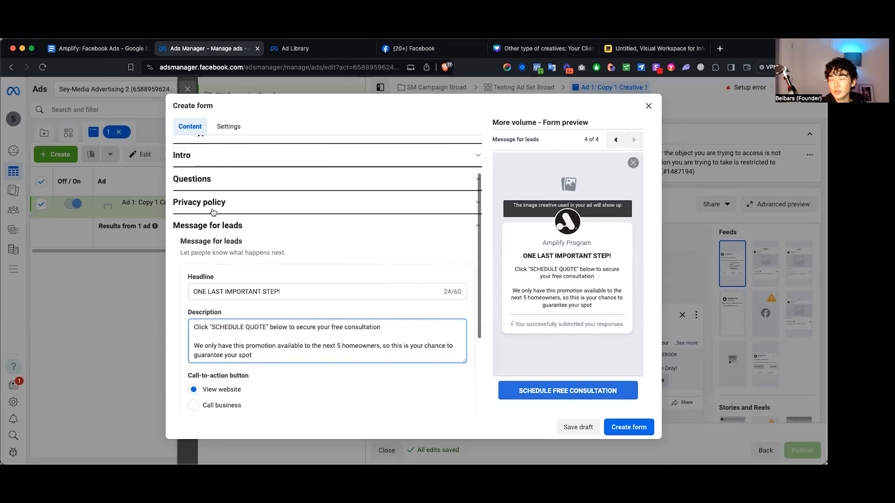
scroll(213, 213, up, 2)
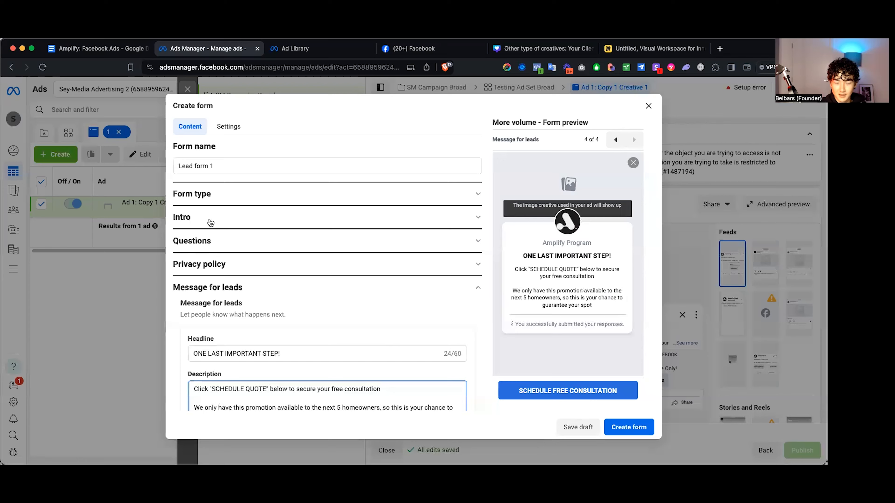
click(211, 222)
scroll(599, 286, down, 5)
scroll(613, 332, up, 5)
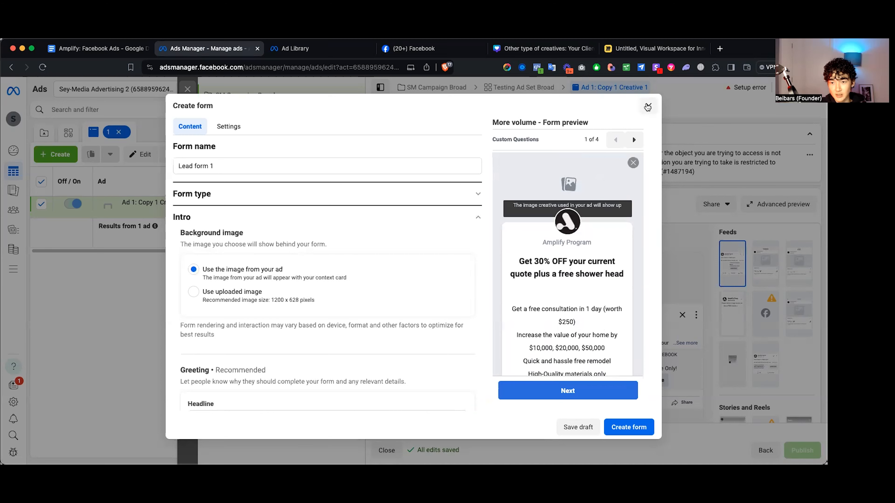
Step: Close the lead form without saving it and confirm discarding the work in progress
click(647, 107)
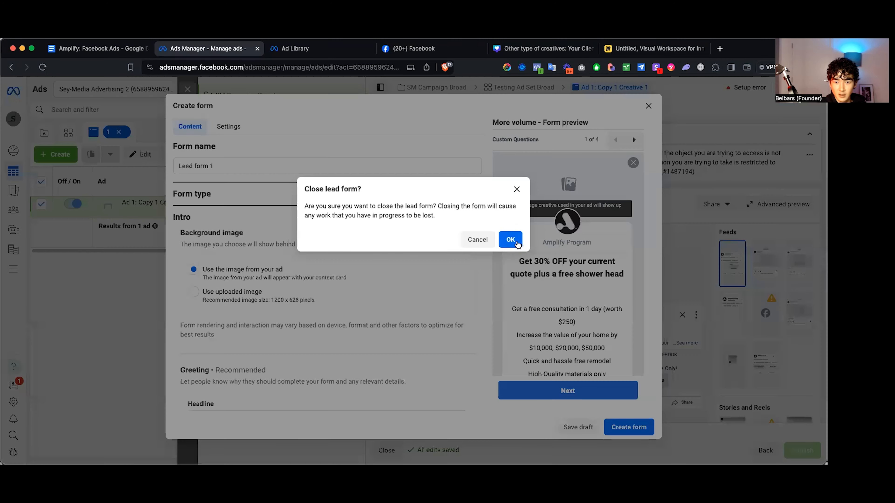
click(517, 242)
scroll(441, 248, up, 20)
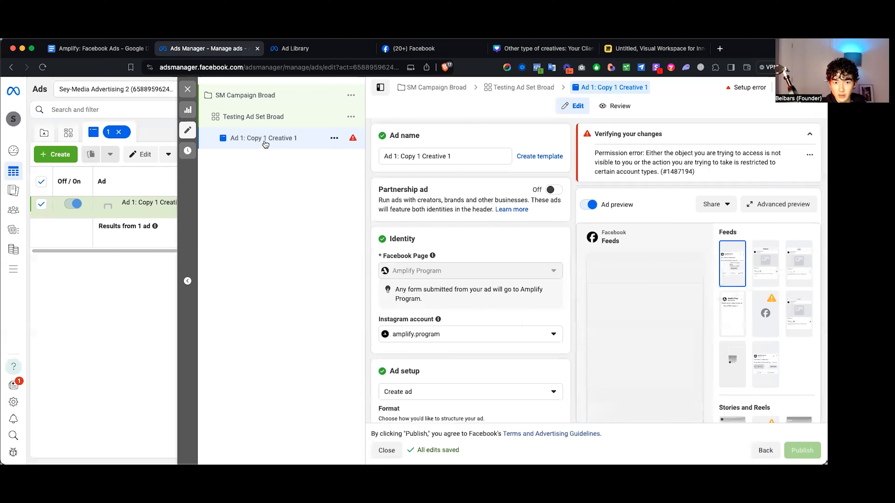
Step: Look at the duplication options for Ad 1: Copy 1 Creative 1 and open the SM Campaign Broad settings
scroll(496, 299, down, 3)
click(335, 139)
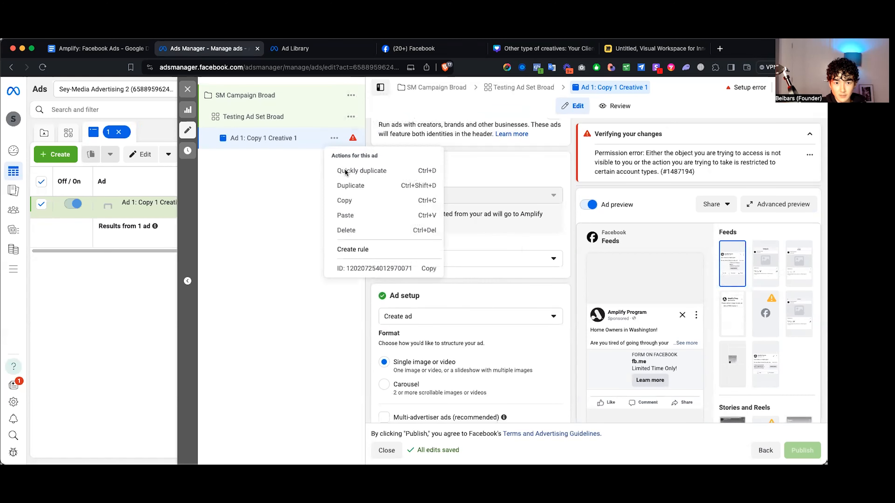
click(286, 175)
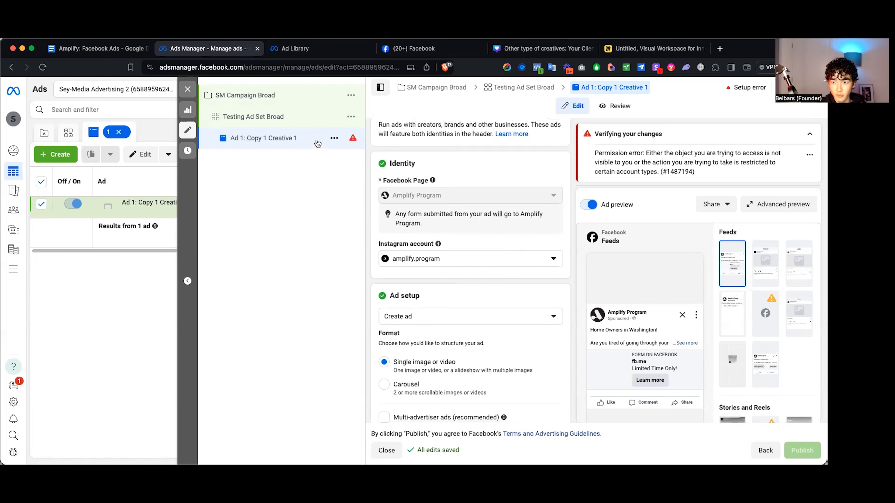
click(249, 114)
click(256, 102)
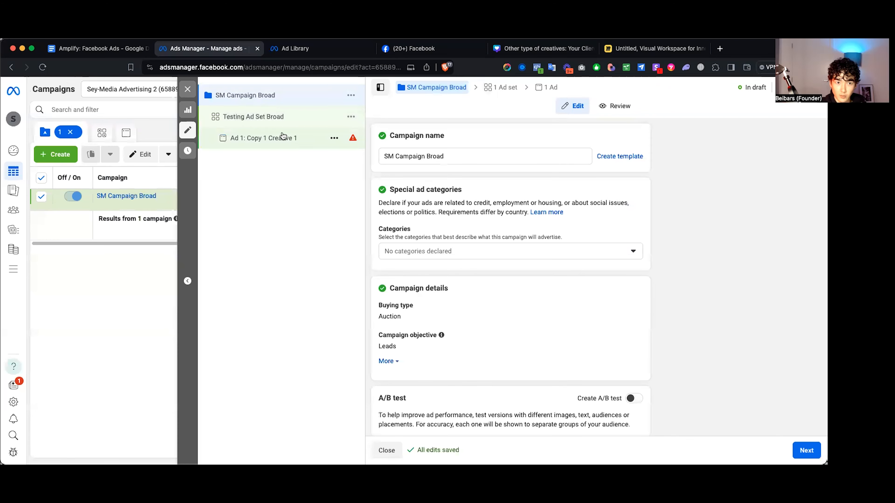
Step: Switch to the "Amplify: Facebook Ads" document in Google Docs and review its numbered topic outline
click(116, 53)
scroll(302, 238, up, 10)
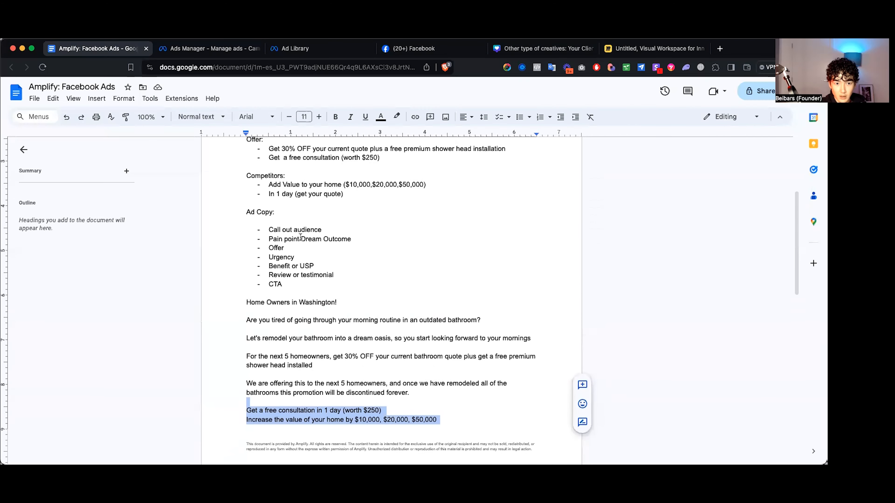
scroll(304, 241, up, 1)
scroll(306, 249, down, 2)
scroll(306, 250, up, 1)
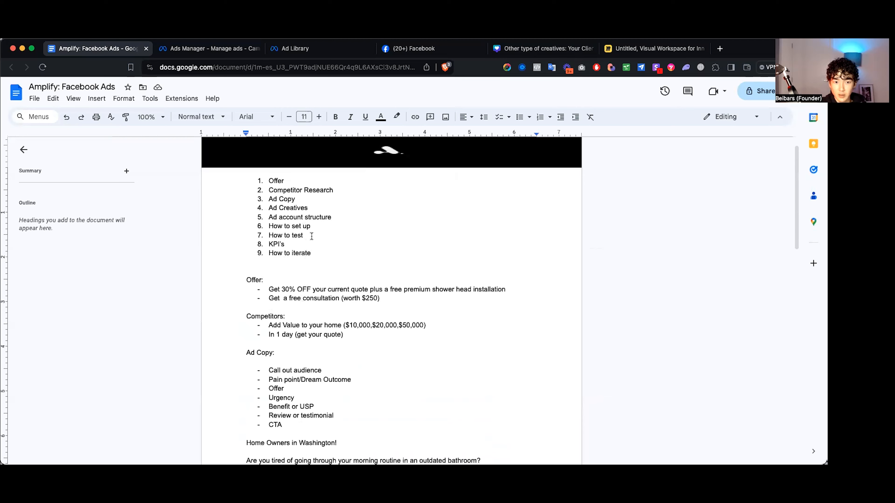
Step: Switch to the Miro board and examine the campaign structure diagram and the empty space beside it
click(627, 47)
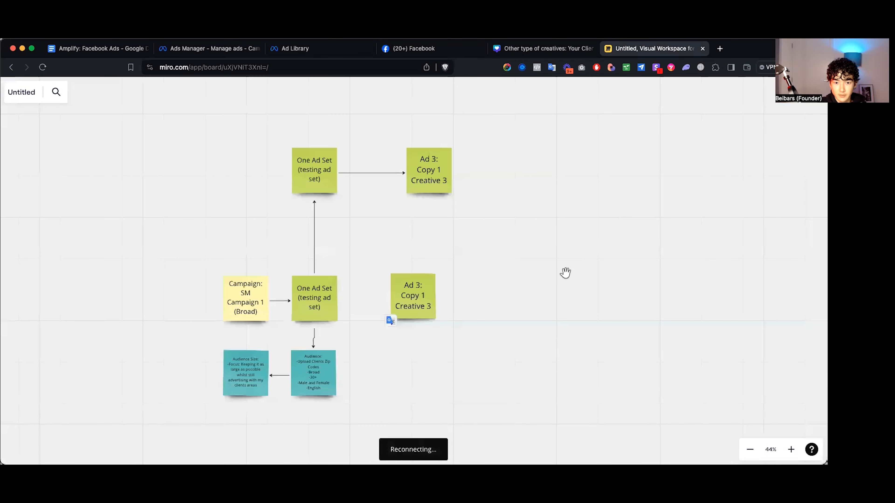
scroll(560, 294, left, 2)
scroll(560, 294, down, 2)
scroll(591, 271, down, 5)
scroll(569, 226, right, 5)
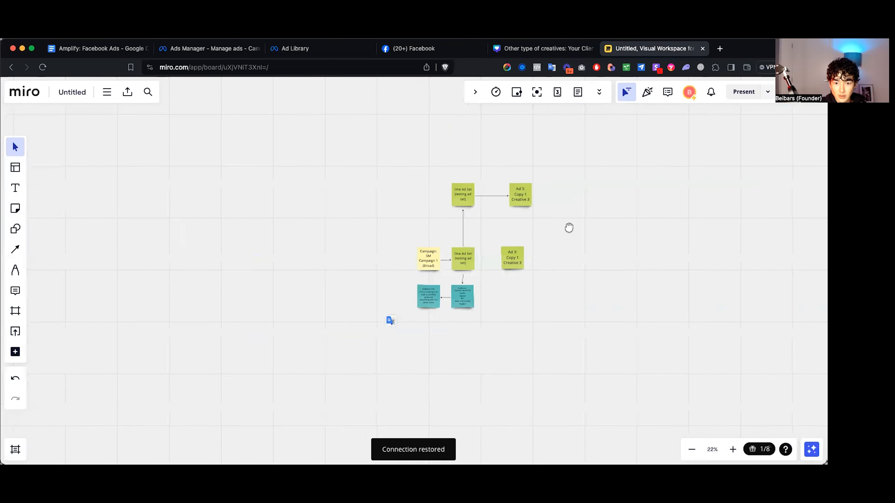
scroll(367, 229, up, 2)
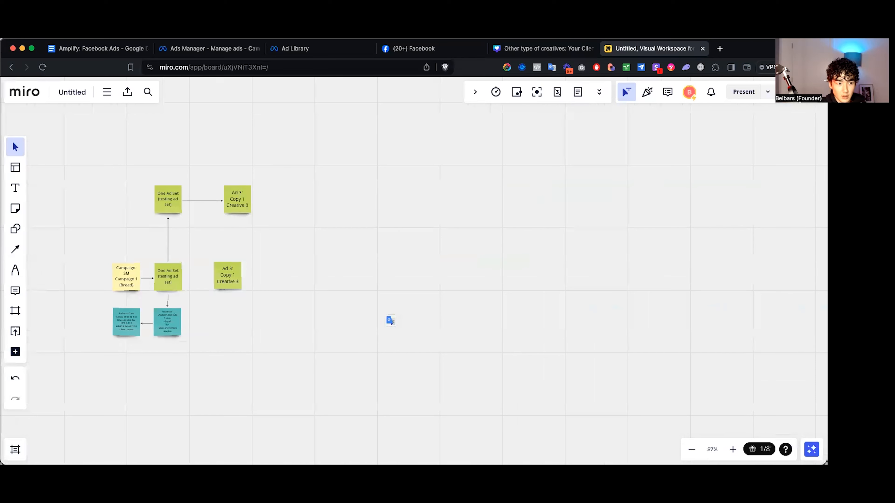
Step: Activate the Pen tool and change its green colour preset to black
click(15, 271)
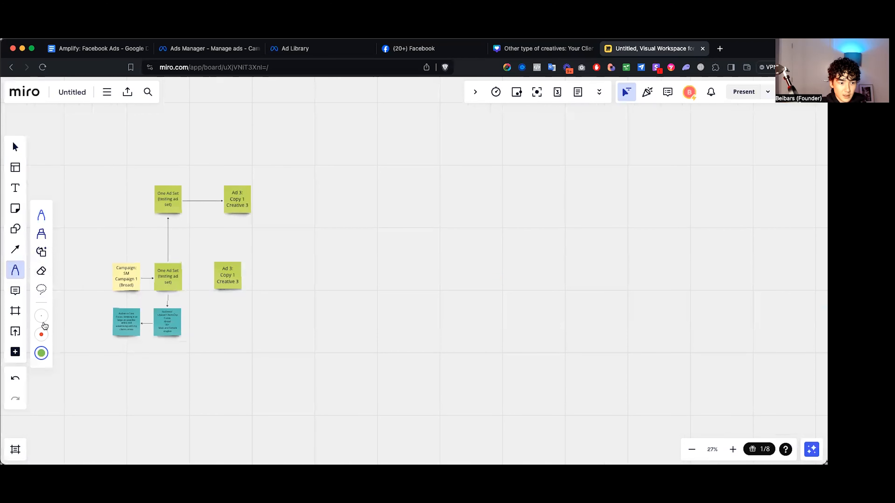
click(41, 353)
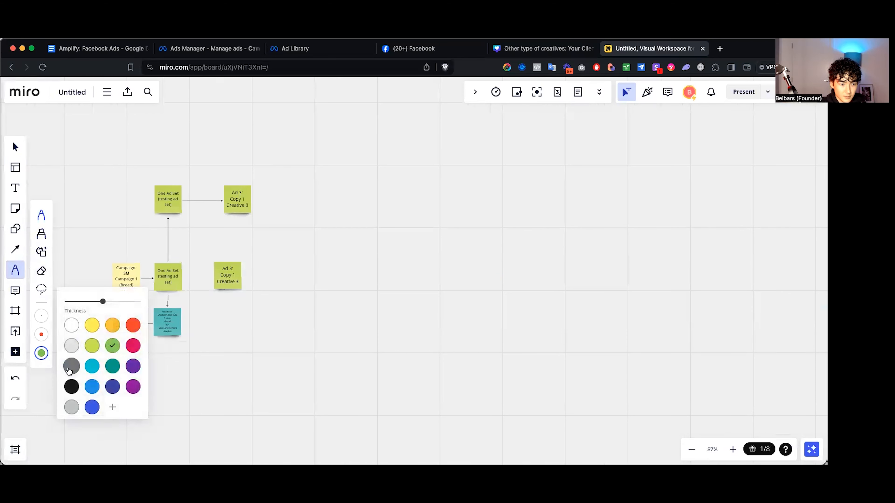
click(70, 387)
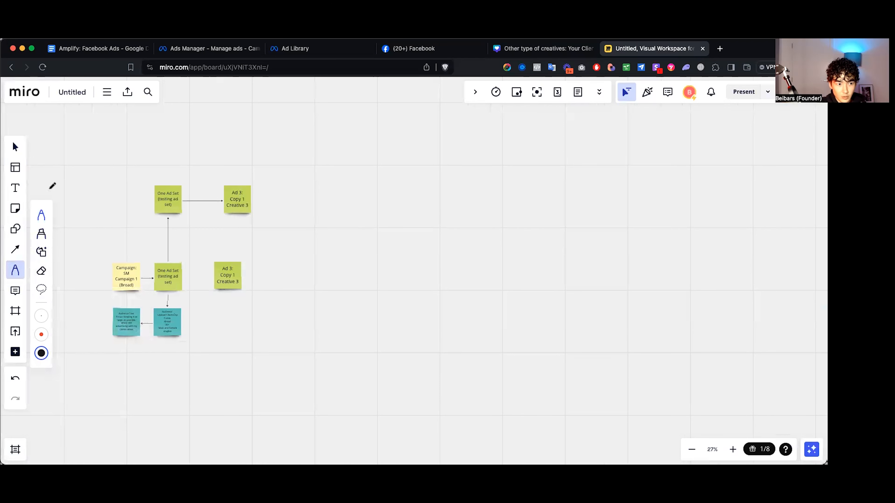
Step: Add a text box beside the campaign diagram with the heading "KPI:" and a "CPL" bullet, enlarged to font size 49
click(15, 187)
click(340, 219)
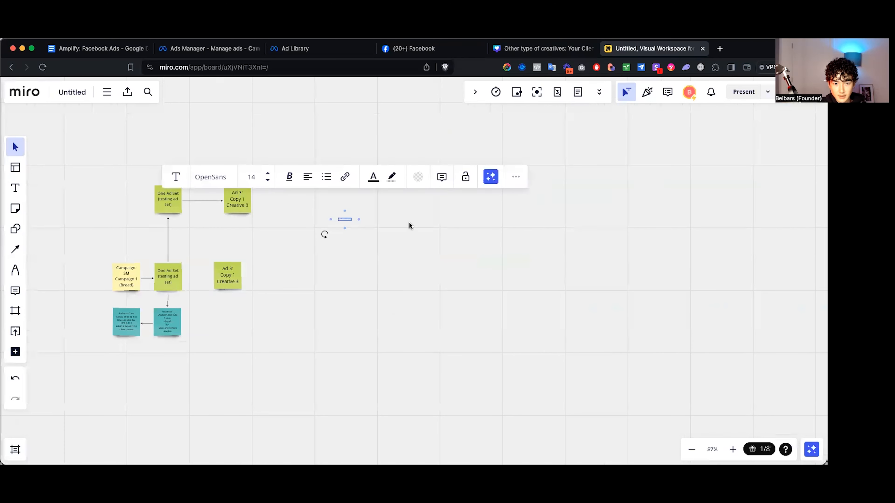
click(732, 449)
click(733, 449)
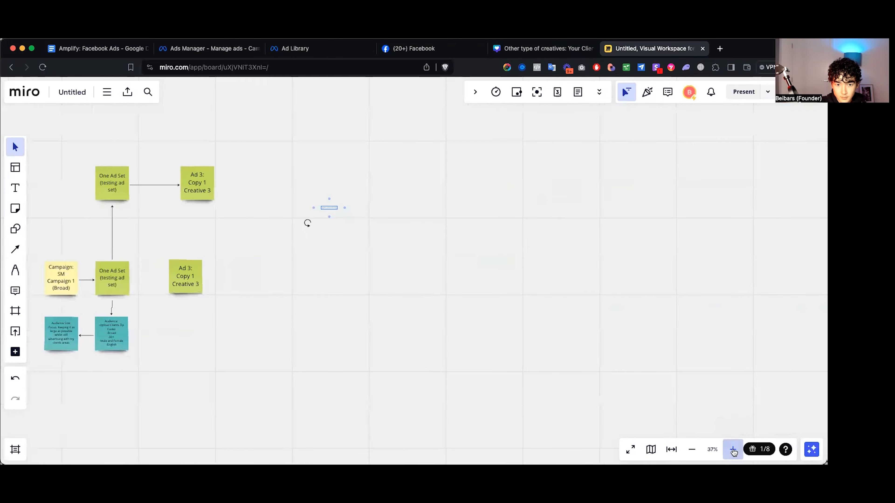
click(733, 449)
drag(257, 224, 366, 307)
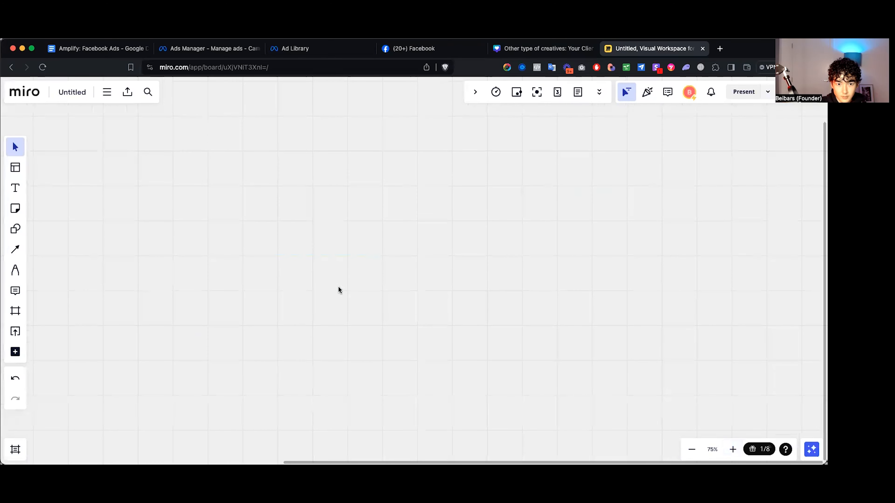
click(15, 188)
click(237, 258)
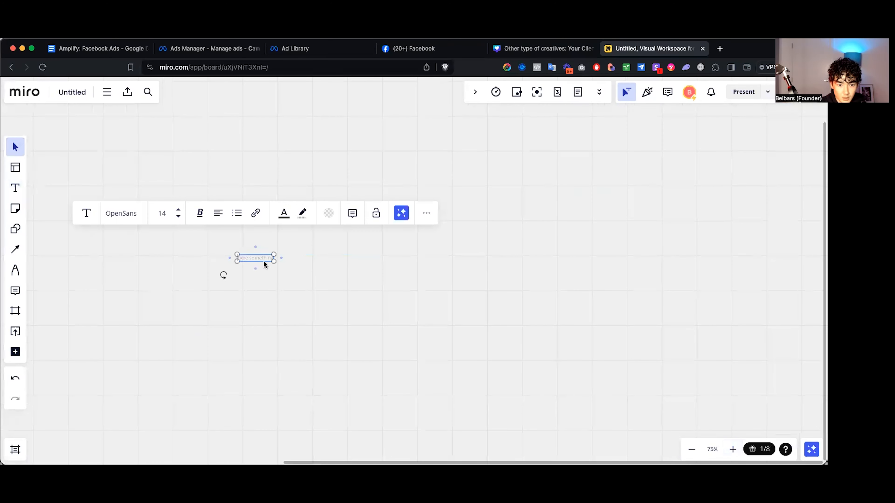
text(KPI:)
text(CPL)
drag(247, 282, 543, 287)
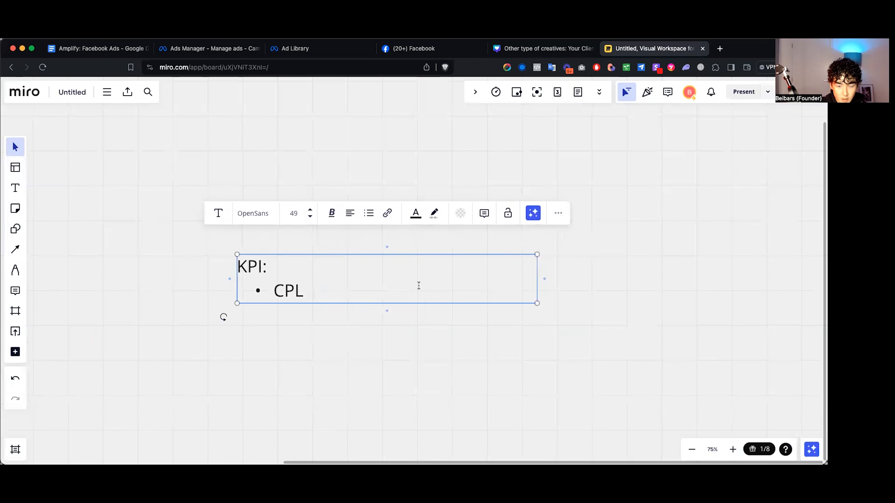
Step: Complete the first KPI bullet as "CPL: $15" and add bullets "Cost Per Appointment:", "Appointments Per Month" and "Leads Per Month:"
text(: $15)
key(Return)
text(Cost )
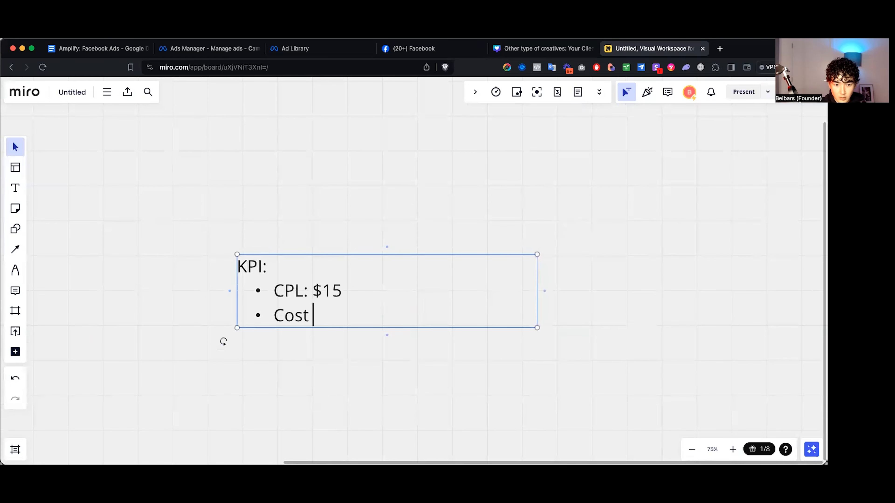
text(Per Appointment:)
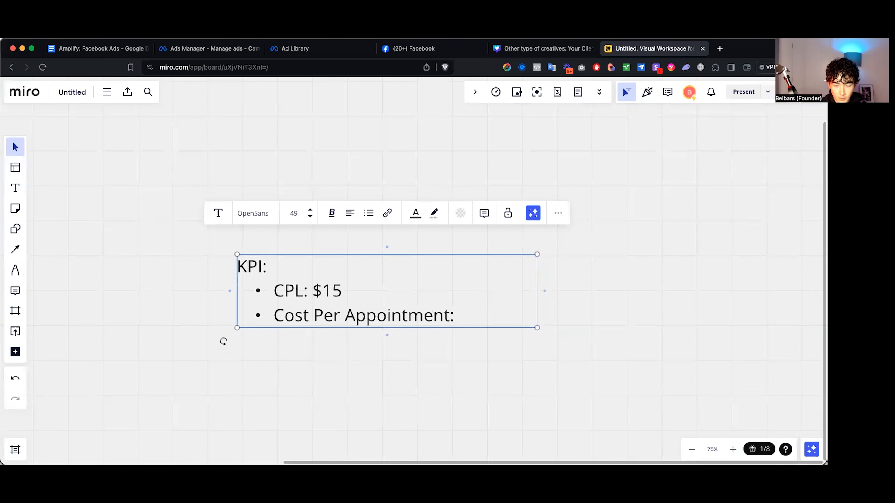
key(Return)
text(Appo)
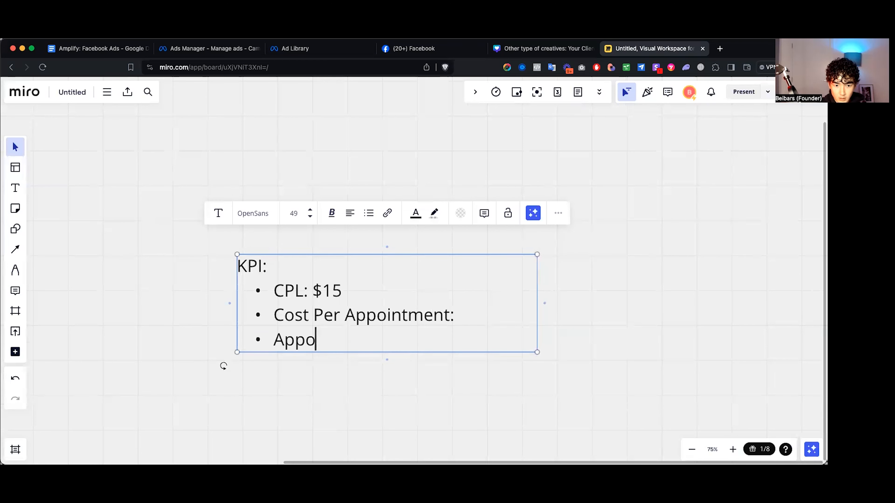
text(intments Per Month)
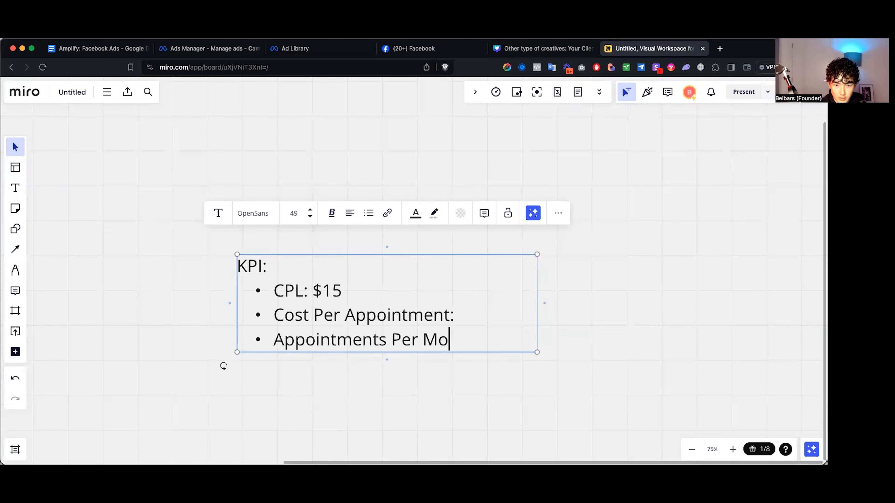
key(Return)
text(Lea)
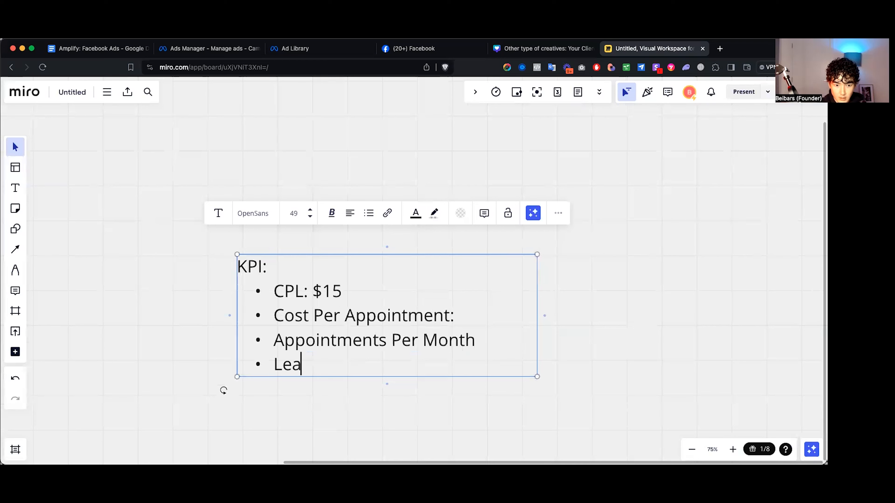
text(ds Per Month:)
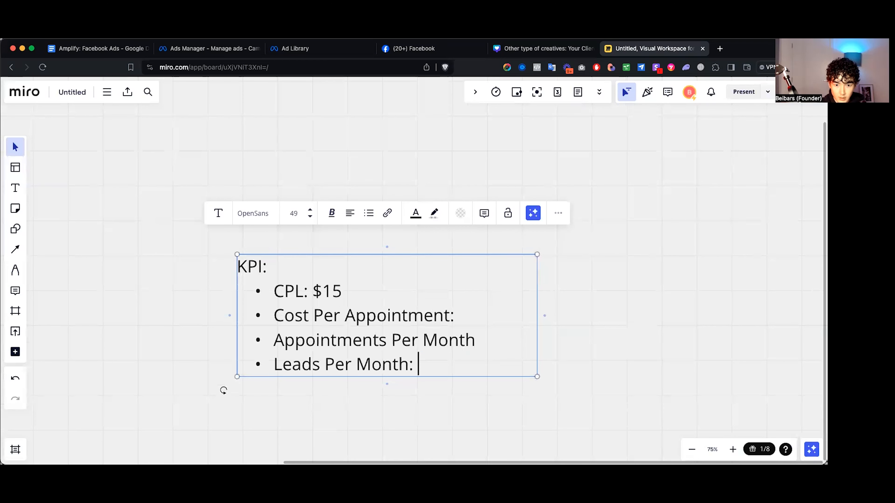
Step: Insert the line "$1000 per month" beneath the KPI heading and set Leads Per Month to 66
click(378, 273)
key(Return)
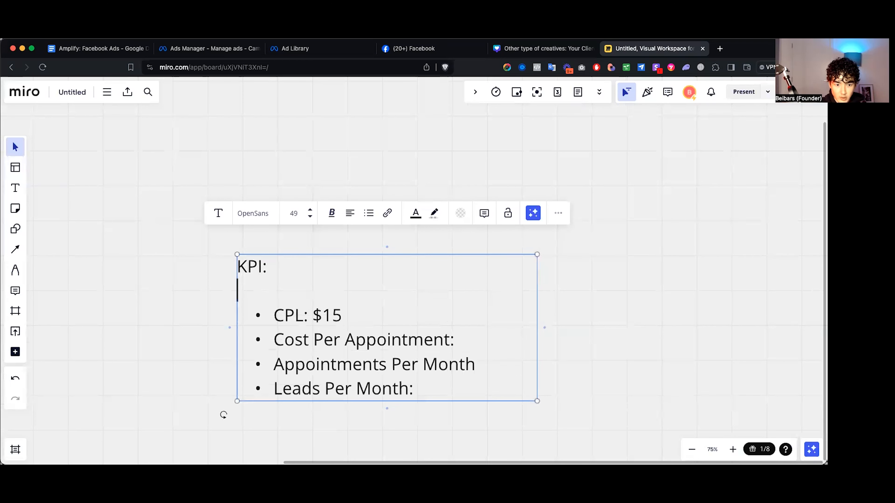
text($10)
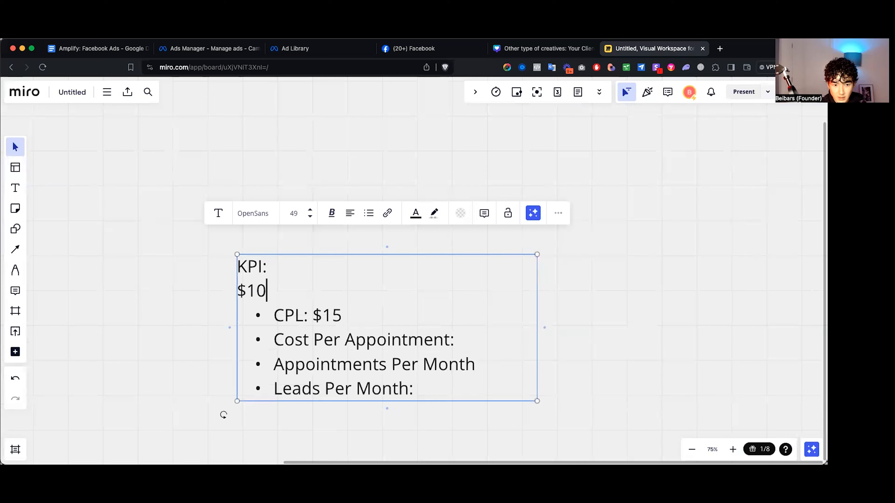
text(00 per month)
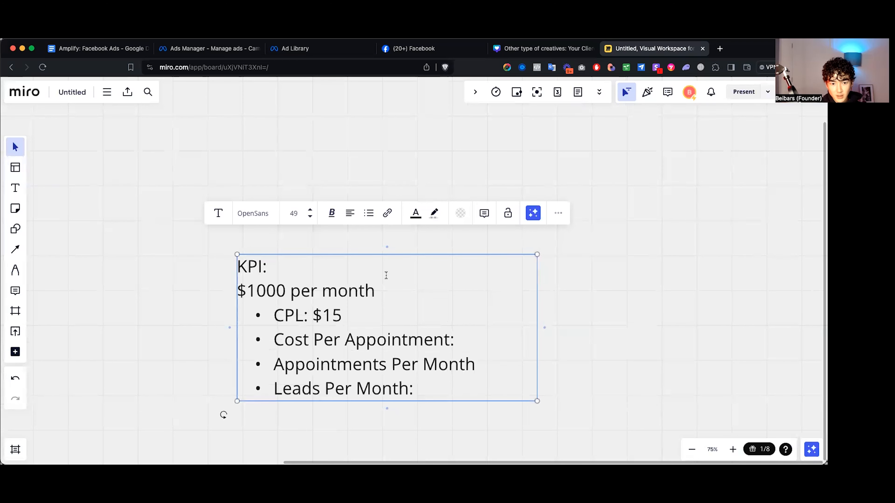
click(375, 312)
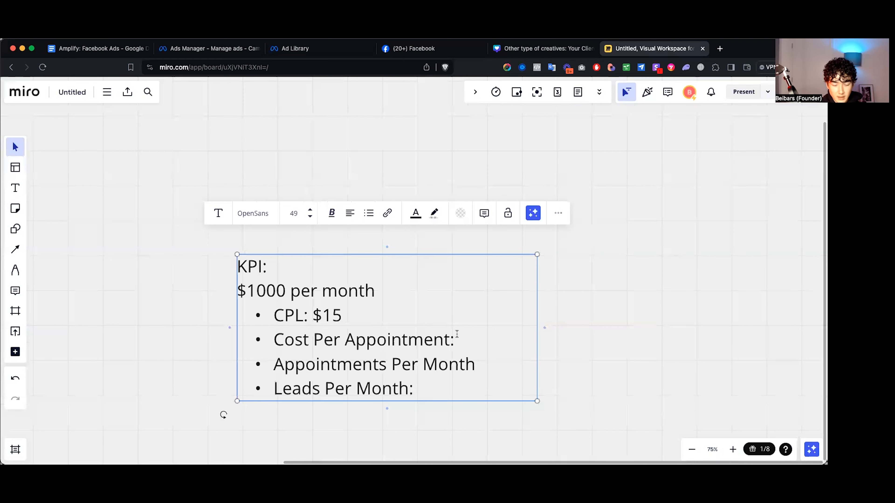
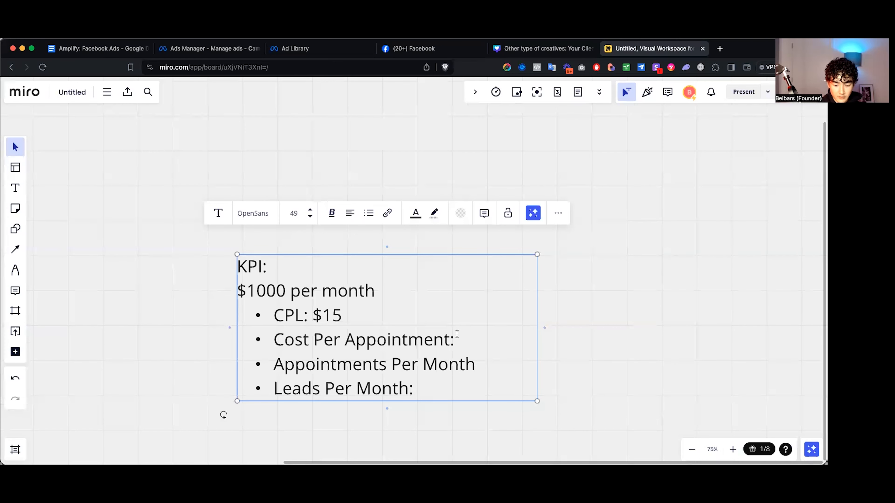
click(481, 387)
text(66)
Step: Add a bullet reading "Lead to Appointment: 20%" between Appointments Per Month and Leads Per Month
click(493, 368)
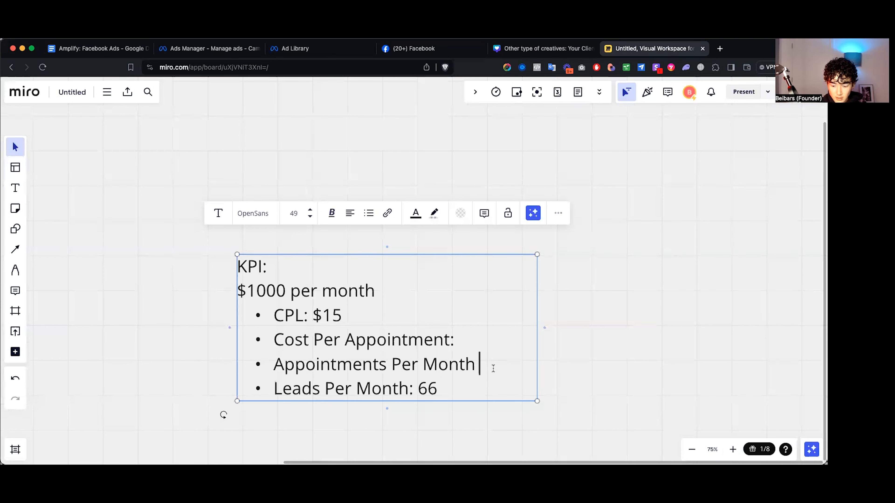
key(Return)
text(Lead)
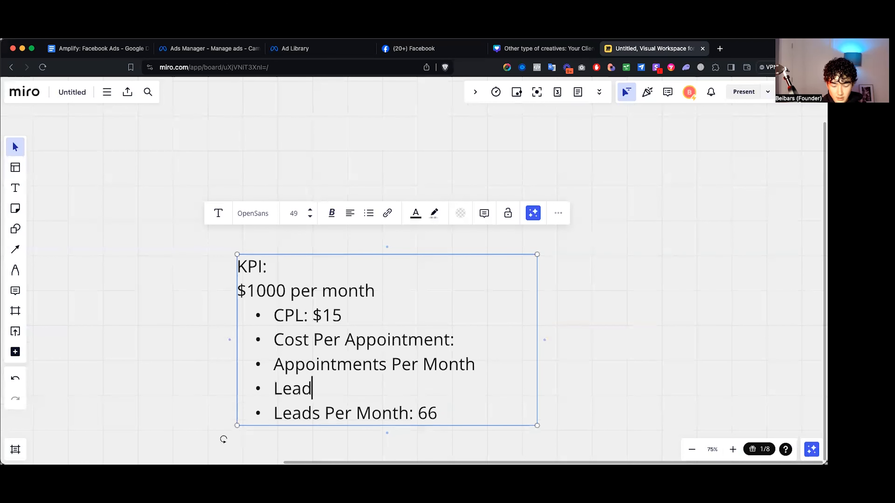
text( to Appoinemtn)
key(BackSpace)
key(BackSpace)
text(ne)
key(BackSpace)
key(BackSpace)
key(BackSpace)
key(BackSpace)
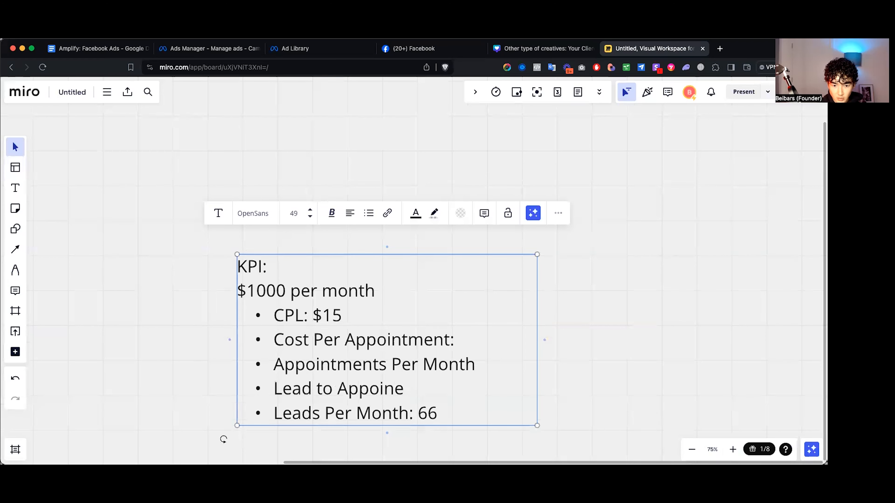
text(tment: 20%)
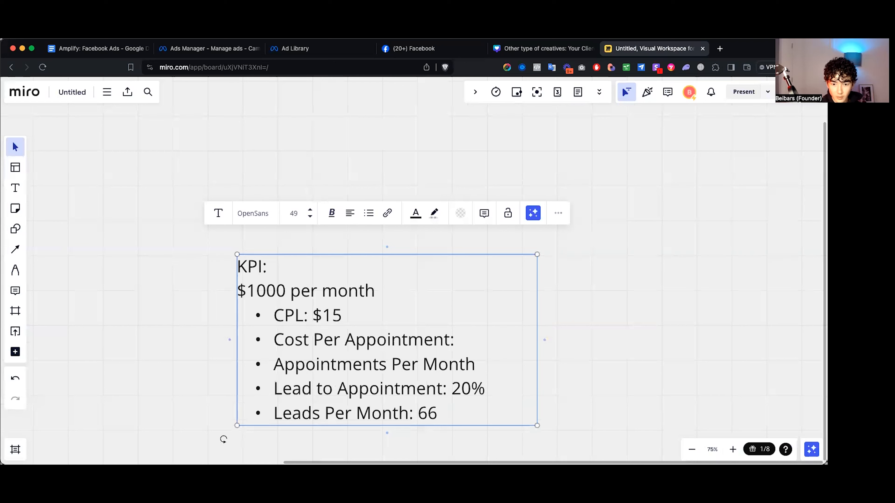
Step: Set Appointments Per Month to 13, adding the missing colon, and Cost Per Appointment to $76 in the KPI list
click(490, 363)
text(:)
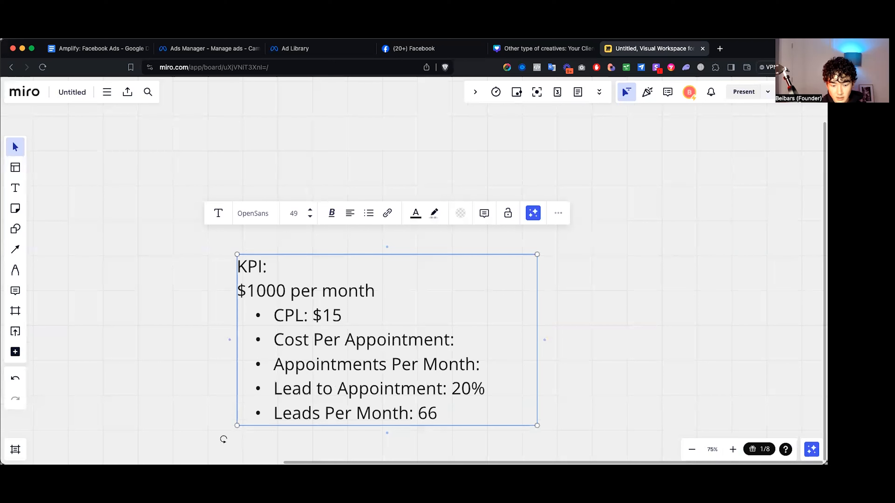
text( 13)
click(476, 345)
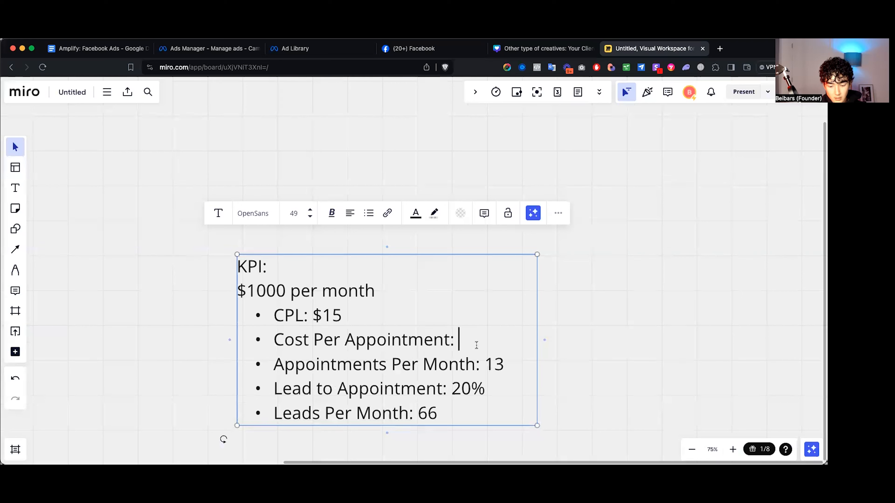
text(76)
key(Left)
key(Left)
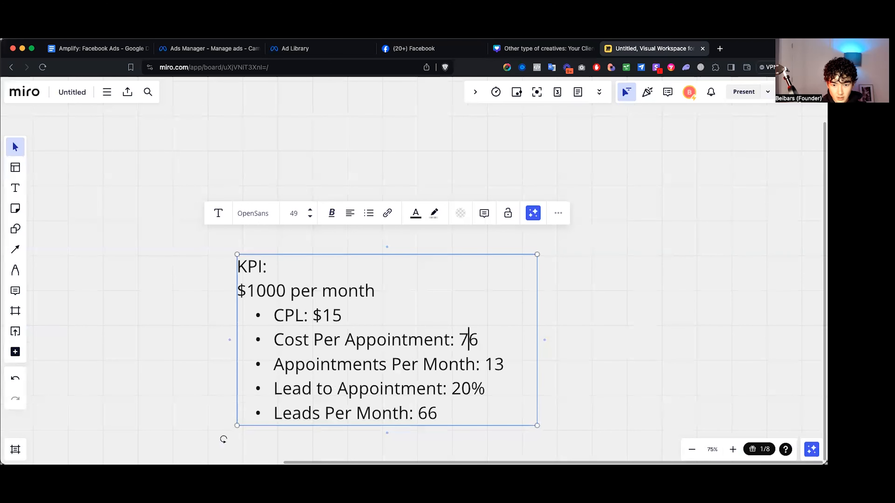
text($)
Step: Review the Cost Per Appointment, Appointments Per Month and CPL lines of the KPI list by highlighting each one
scroll(608, 308, down, 1)
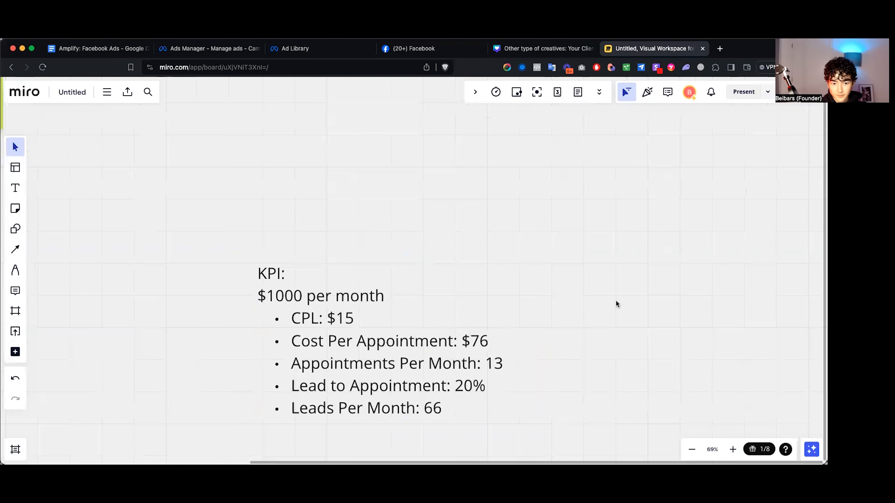
scroll(613, 303, down, 5)
click(587, 343)
triple_click(454, 257)
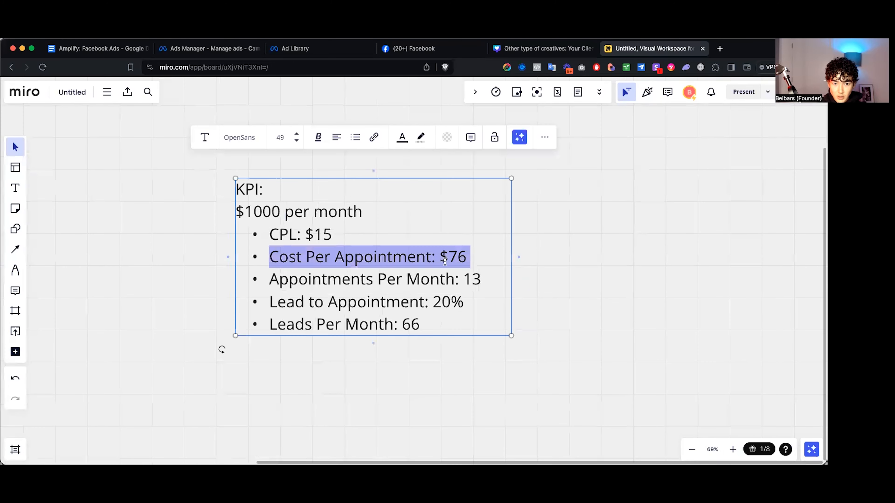
triple_click(433, 278)
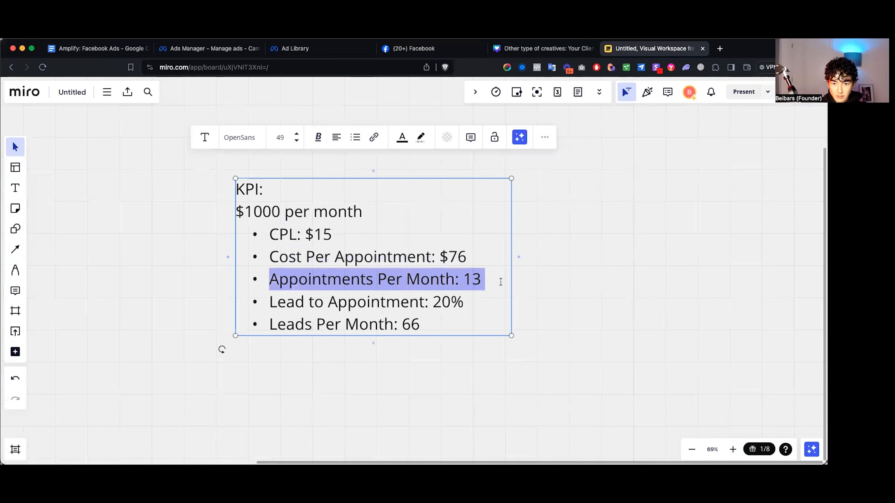
triple_click(297, 235)
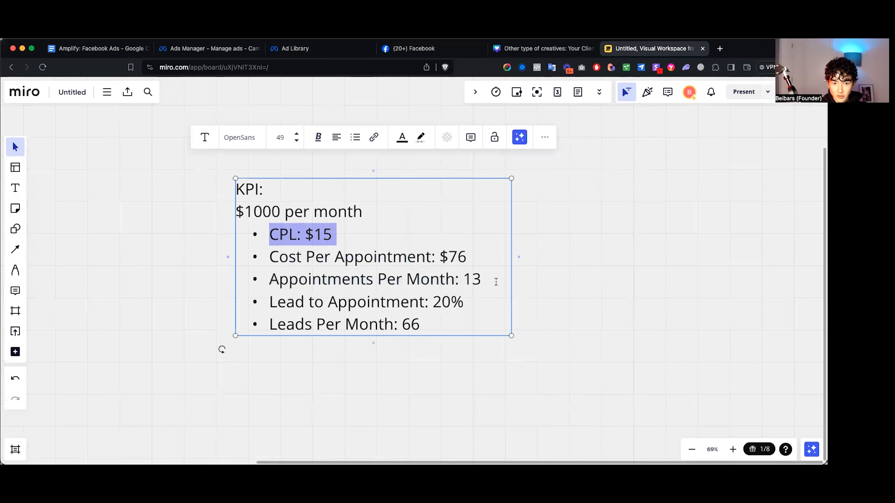
click(548, 281)
triple_click(307, 237)
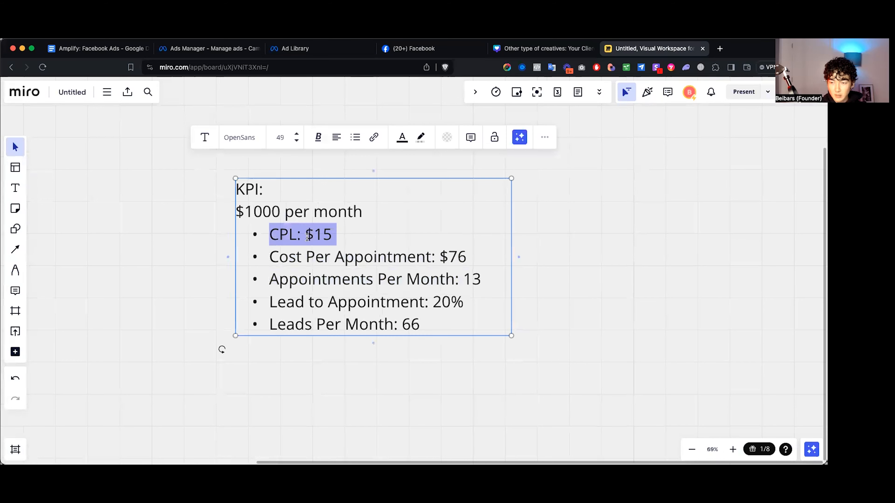
click(623, 246)
Step: Place three copies of the "Ad 3: Copy 1 Creative 3" sticky note in a vertical column in the empty space beyond the KPI list
scroll(581, 254, right, 5)
scroll(560, 263, down, 5)
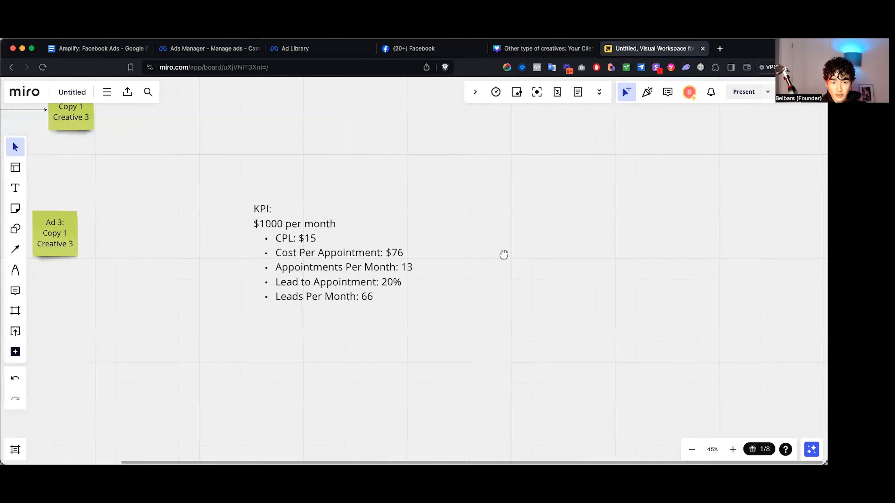
scroll(423, 231, right, 2)
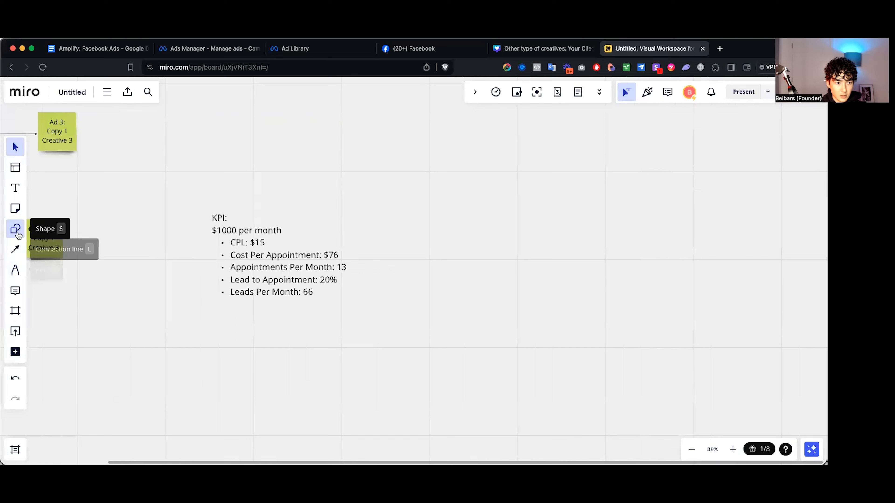
click(59, 233)
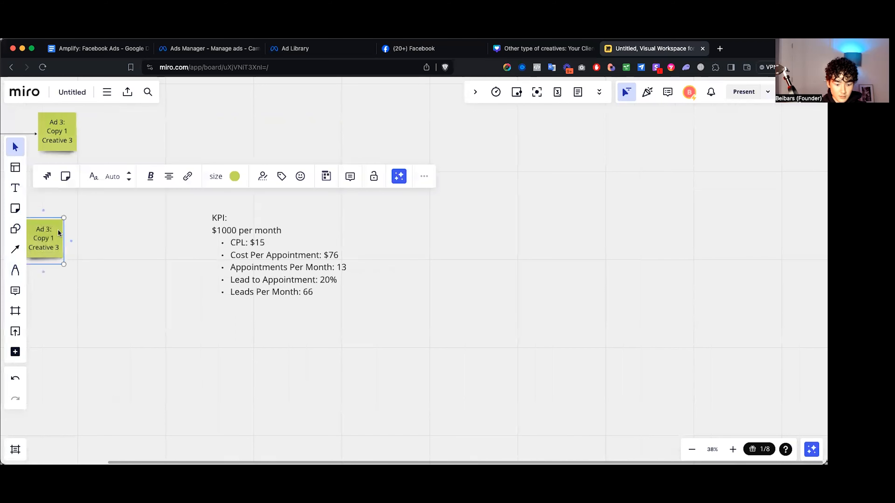
key(super+v)
drag(82, 234, 526, 184)
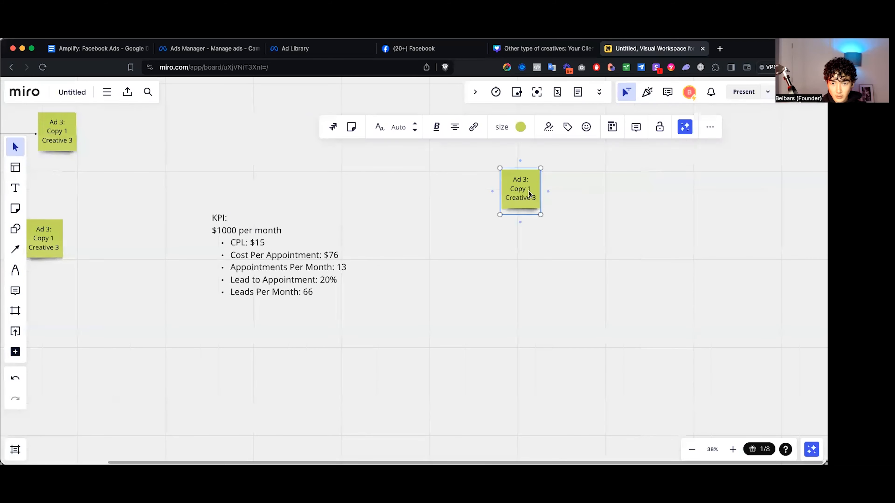
key(super+v)
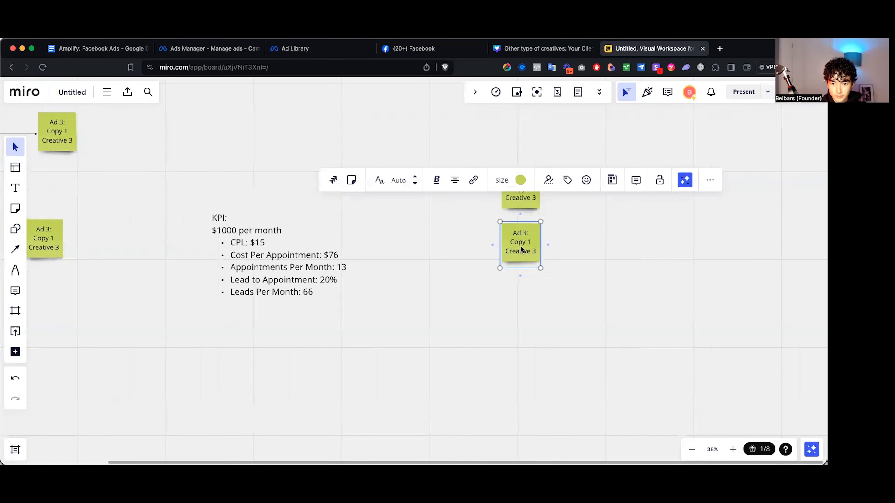
key(super+v)
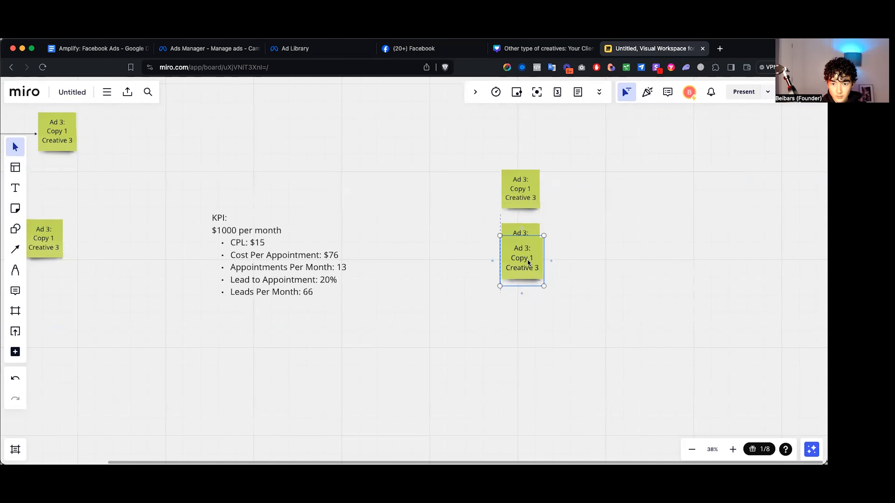
drag(525, 292, 520, 288)
click(625, 283)
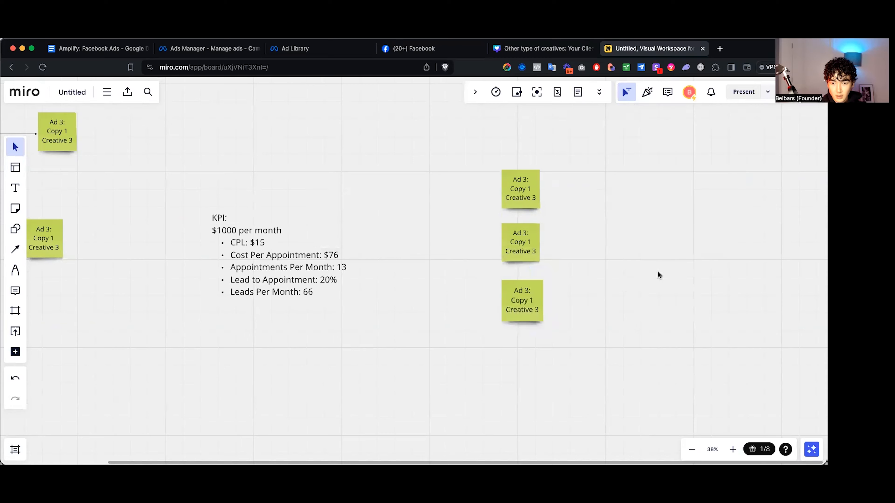
Step: Add a text label reading "$100-$150" beside the middle of the three ad sticky notes
scroll(657, 271, right, 2)
scroll(394, 272, right, 1)
drag(466, 175, 399, 350)
click(585, 294)
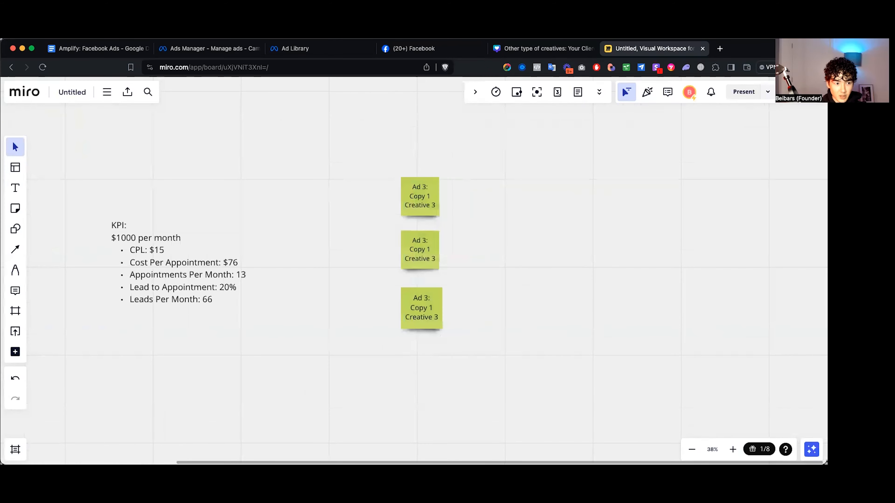
click(15, 188)
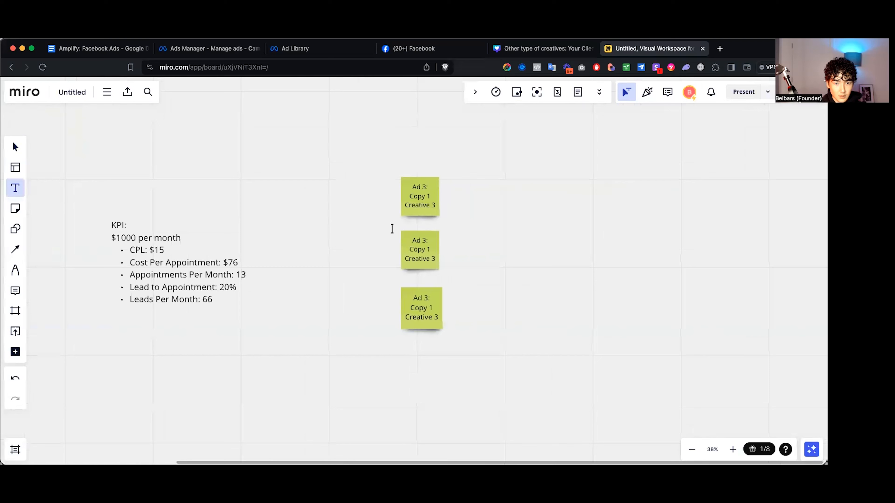
click(491, 250)
text($)
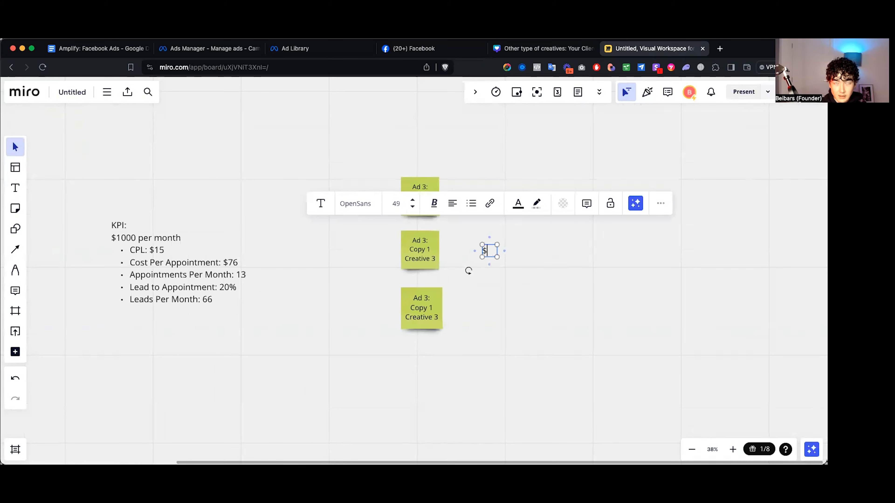
text(100-)
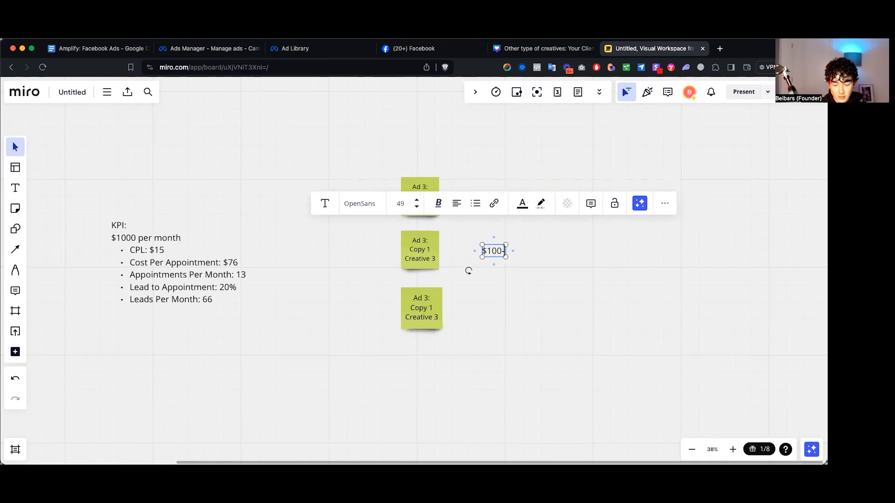
key(BackSpace)
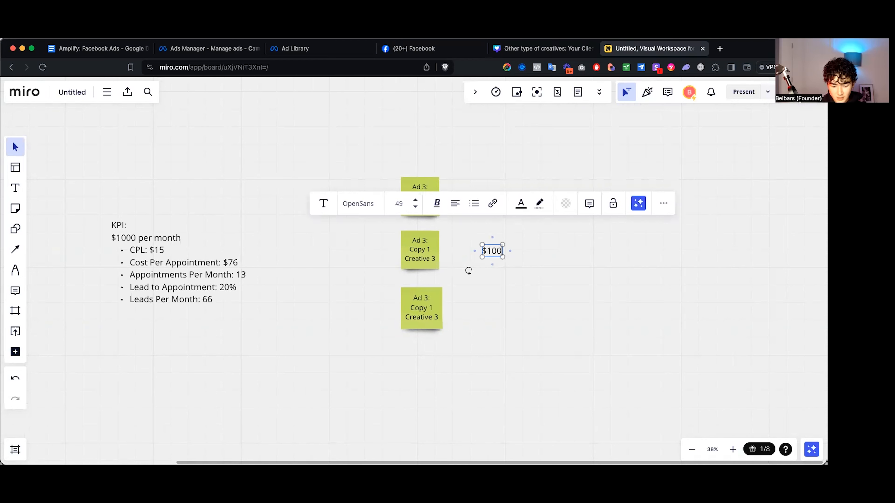
text(-$150)
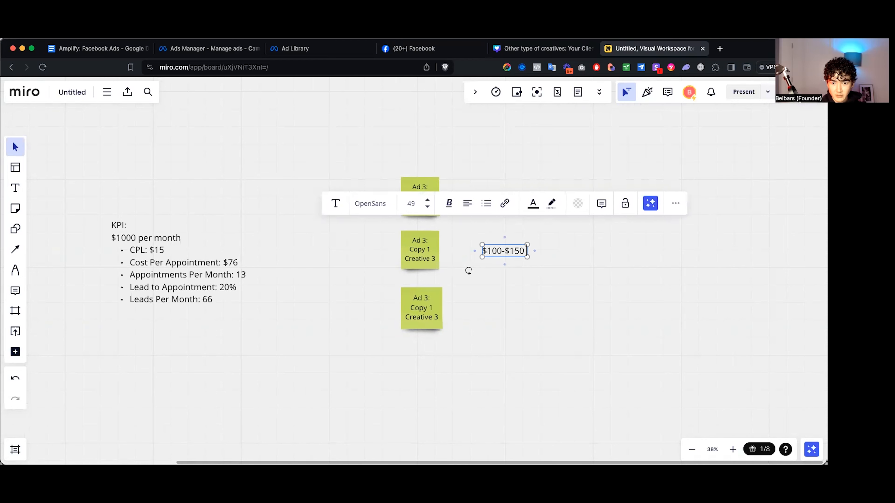
click(554, 280)
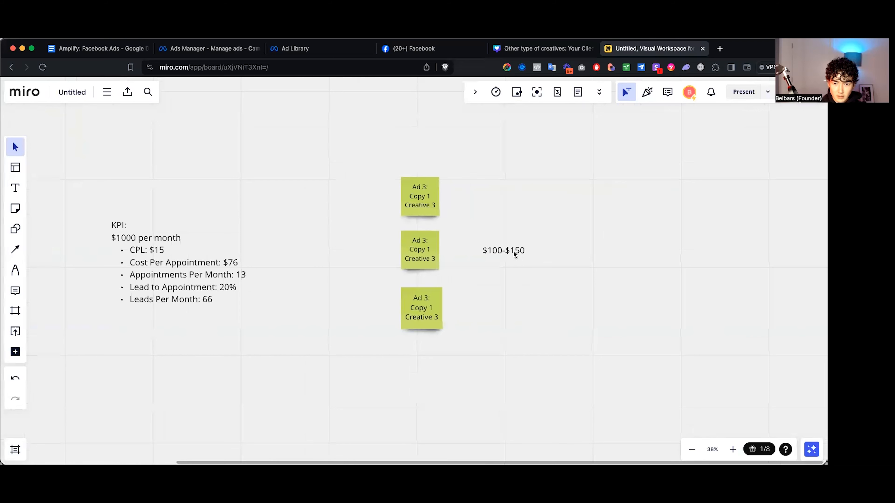
Step: Move the "$100-$150" label between the KPI list and the ad notes, and place a sticky note reading "Ad set" beneath it
click(416, 246)
drag(416, 246, 334, 285)
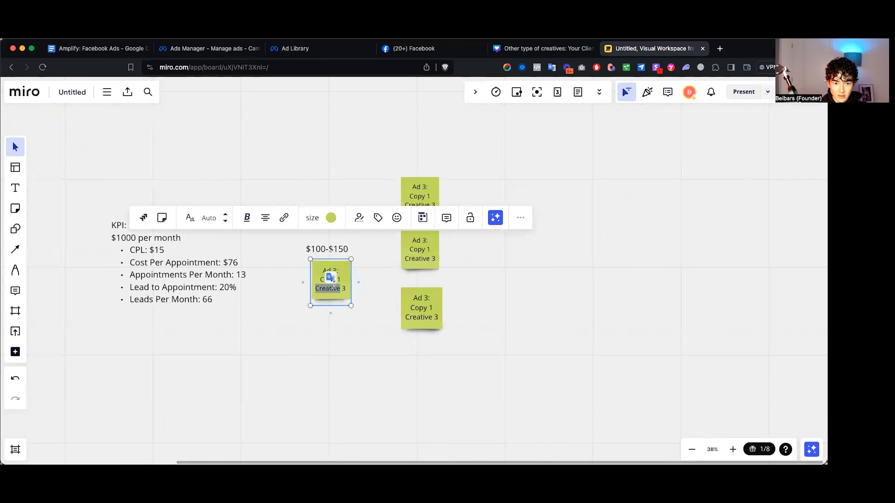
double_click(334, 285)
key(BackSpace)
text(Ad set)
click(344, 342)
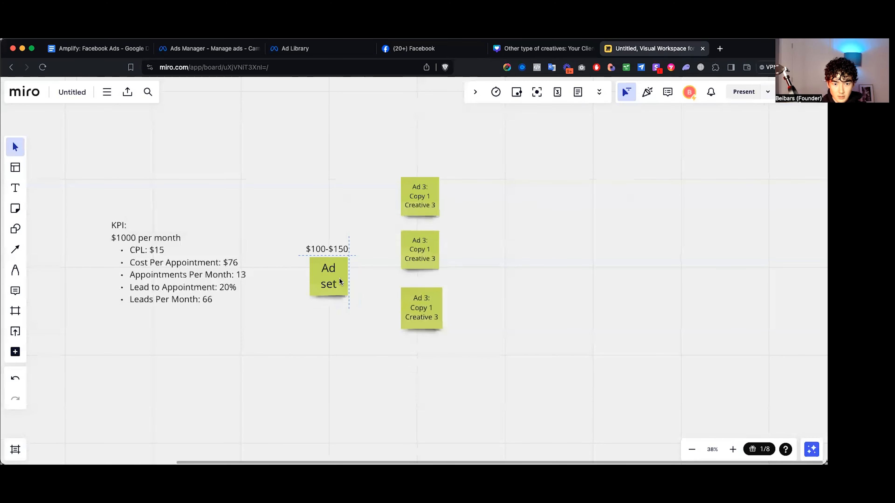
Step: Shift the three ad notes down so their column is centred beside the "Ad set" note, and review the layout by selecting its parts
drag(487, 353, 423, 212)
click(336, 216)
drag(386, 252, 612, 315)
click(611, 315)
drag(335, 215, 617, 370)
click(616, 370)
drag(279, 217, 553, 342)
click(536, 336)
scroll(499, 311, right, 3)
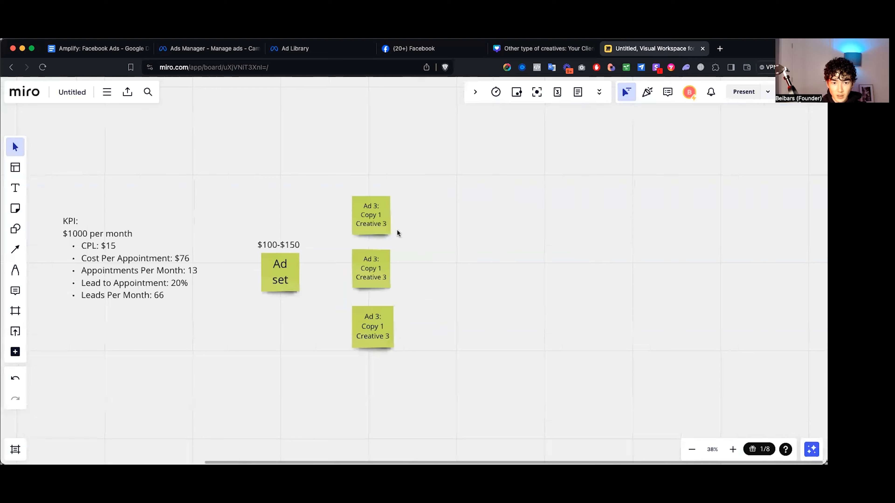
scroll(461, 249, right, 1)
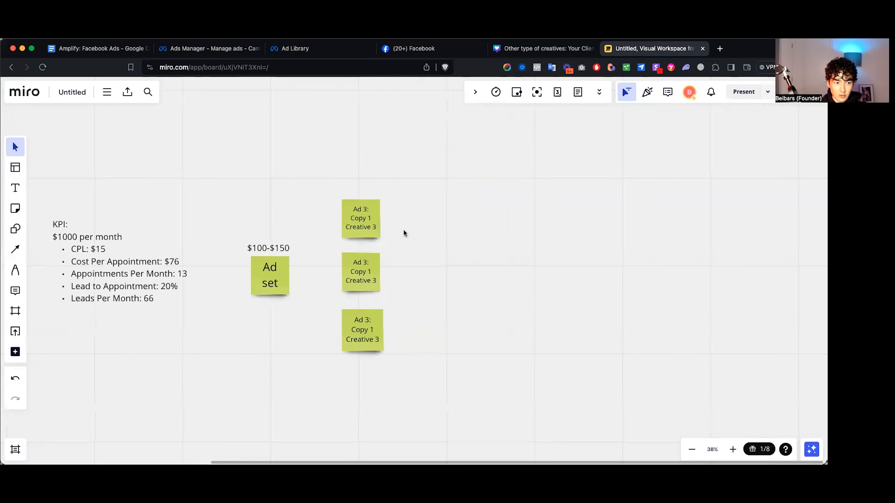
Step: Add a text label reading "$25" beside the uppermost ad note
click(14, 189)
drag(406, 210, 469, 222)
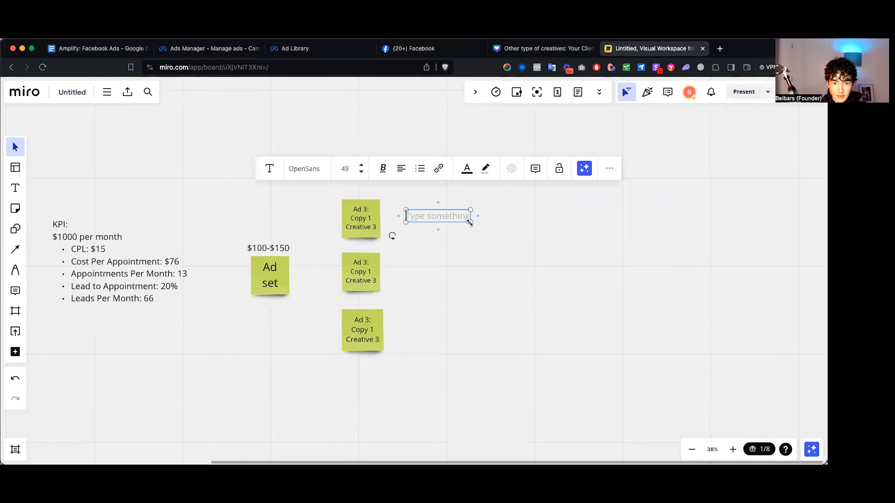
text($25)
click(487, 237)
Step: Duplicate the "$25" label next to the middle ad note and change the copy to "$30"
click(415, 216)
key(super+c)
key(super+v)
drag(417, 219, 409, 256)
double_click(409, 271)
key(BackSpace)
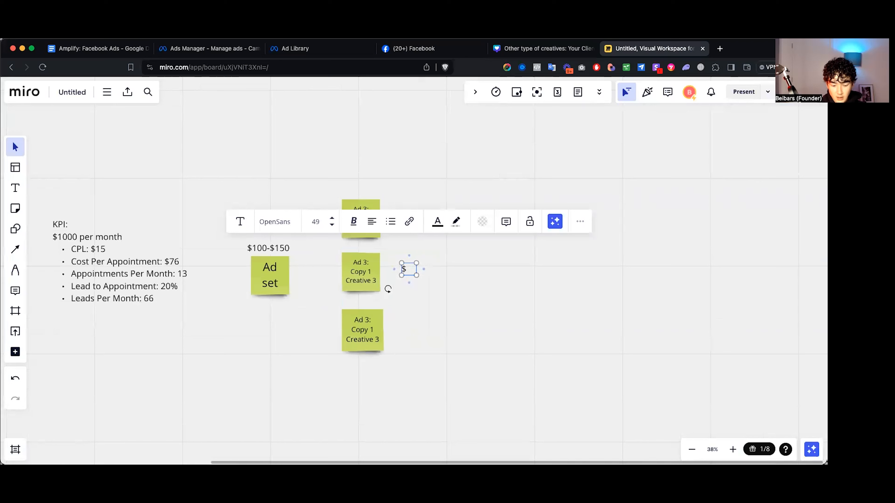
text(4)
key(BackSpace)
text(30)
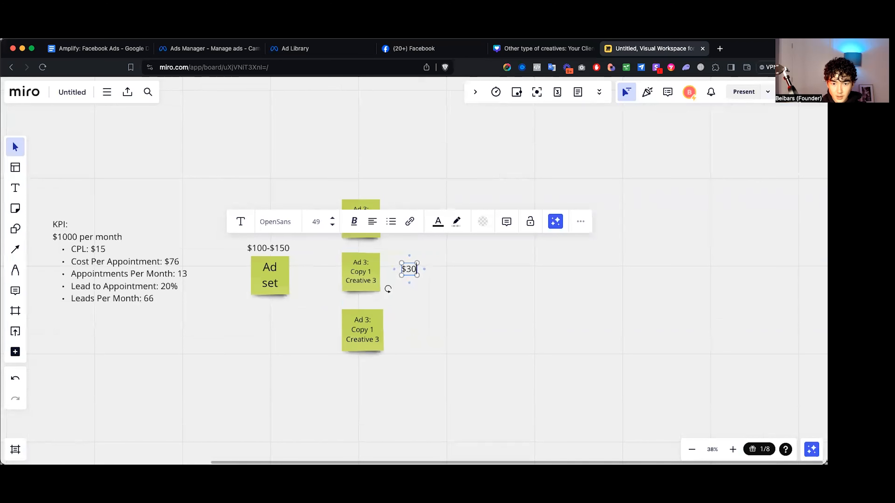
click(443, 268)
Step: Duplicate the "$30" label next to the lowest ad note and change the copy to "$15"
click(418, 270)
key(ctrl+c)
key(ctrl+v)
drag(419, 270, 409, 310)
double_click(412, 334)
key(BackSpace)
text(15)
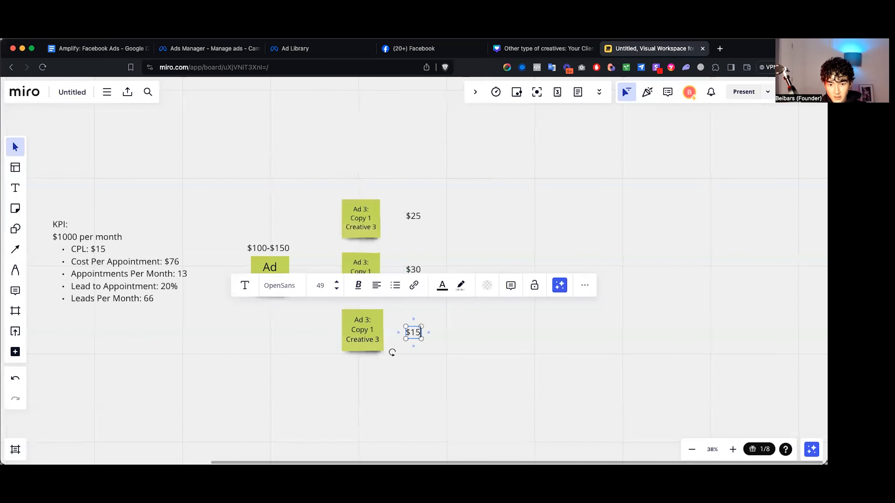
click(463, 336)
scroll(539, 334, down, 2)
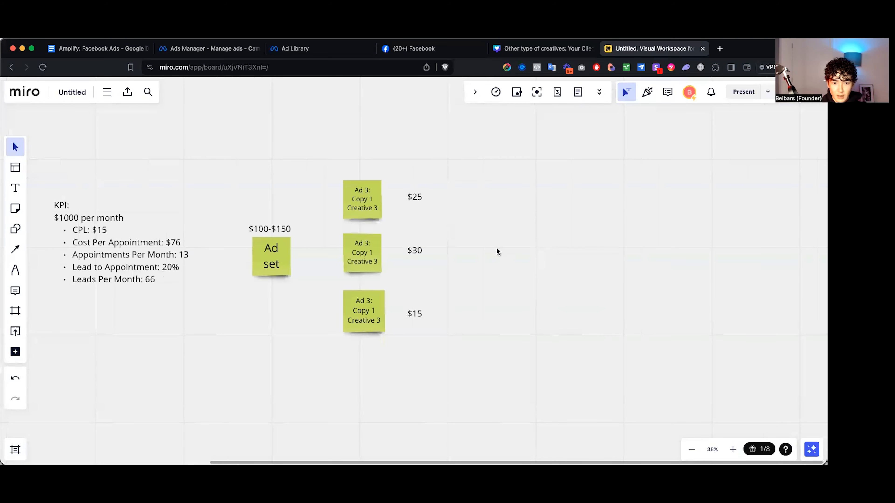
Step: Compare the $25 and $30 ads with the CPL target by highlighting them and the CPL line of the KPI list
drag(501, 249, 345, 202)
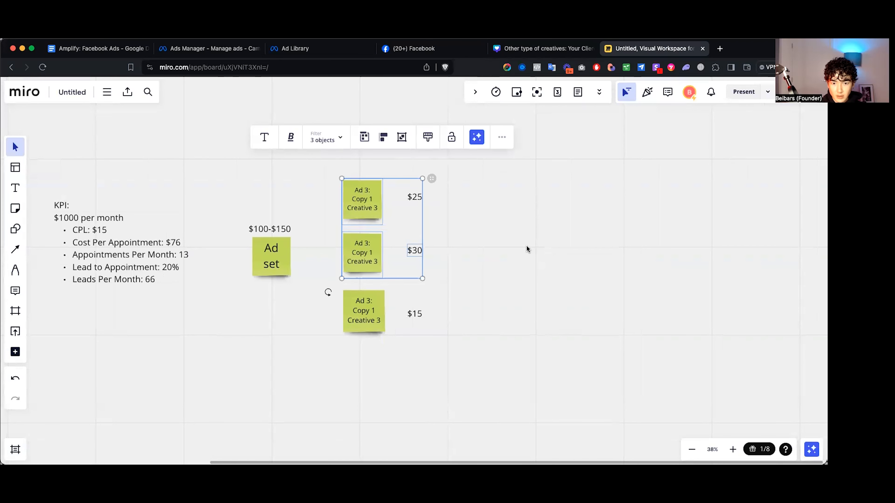
triple_click(94, 231)
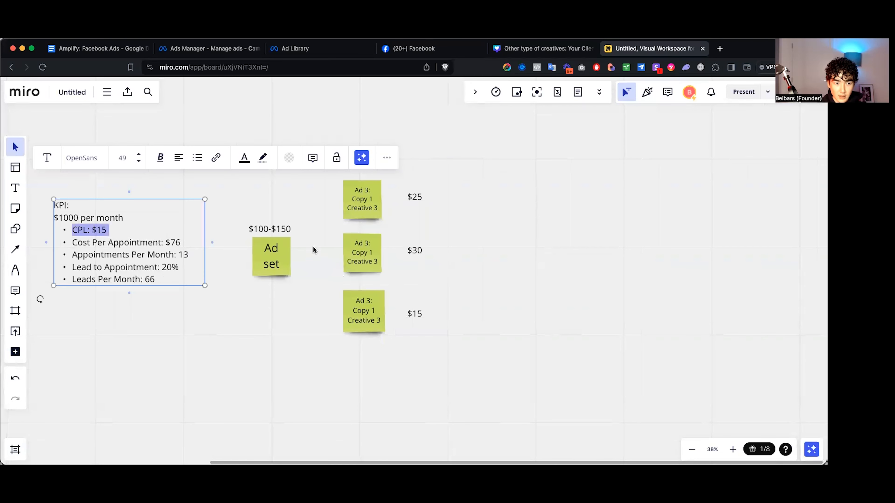
click(417, 251)
Step: Delete the upper two ad notes together with their "$25" and "$30" labels
drag(479, 262, 350, 205)
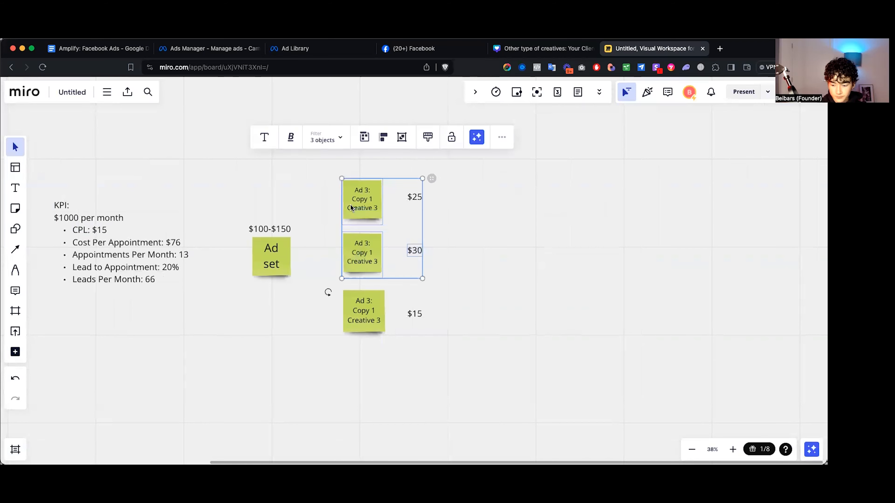
key(Delete)
click(415, 197)
key(Delete)
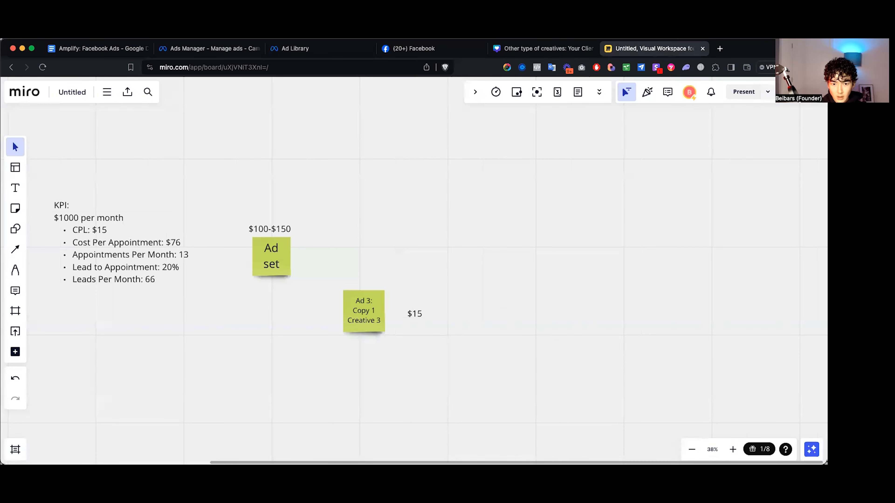
Step: Duplicate the remaining ad note with its "$15" label into the empty space above the "Ad set" note
drag(445, 320, 304, 130)
key(super+c)
key(super+v)
click(401, 230)
Step: Place a copy of the "Ad set" note beside the duplicated ad note and rewrite it as "Winning Ad Set:" with "-$25" on a new line
click(275, 251)
key(super+c)
key(super+v)
drag(281, 246, 213, 108)
double_click(222, 111)
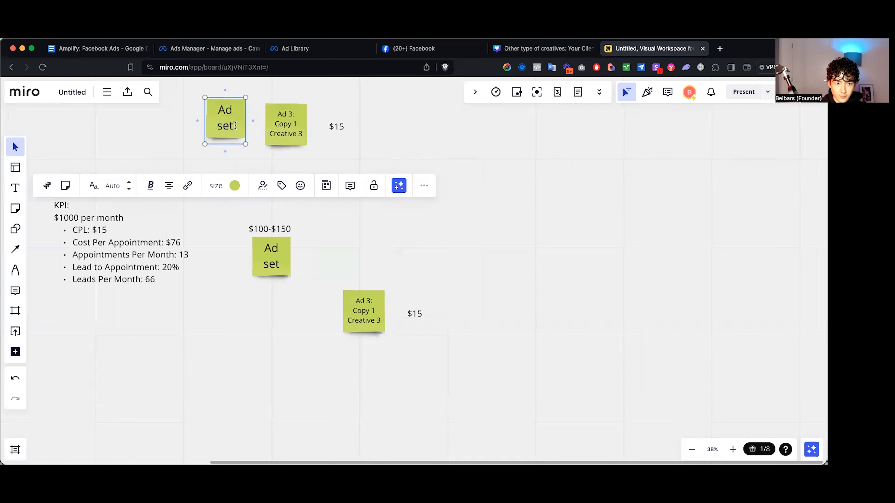
text(Winning)
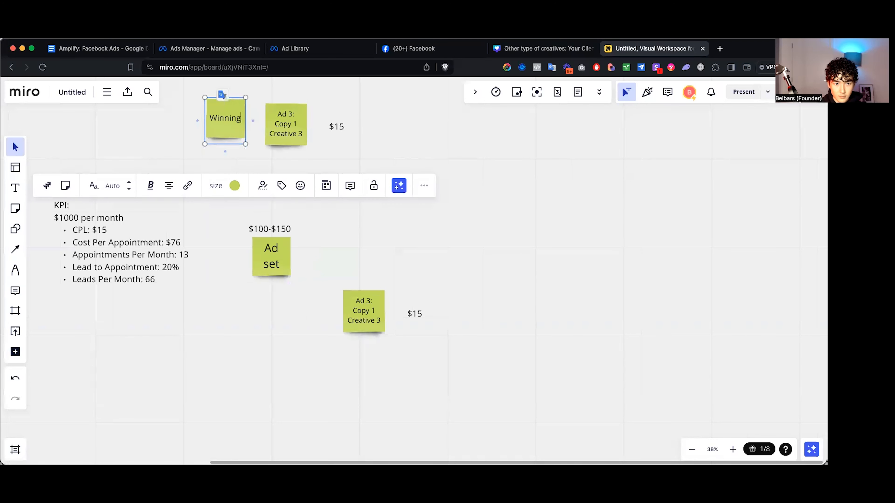
text( Ad Set:)
key(Return)
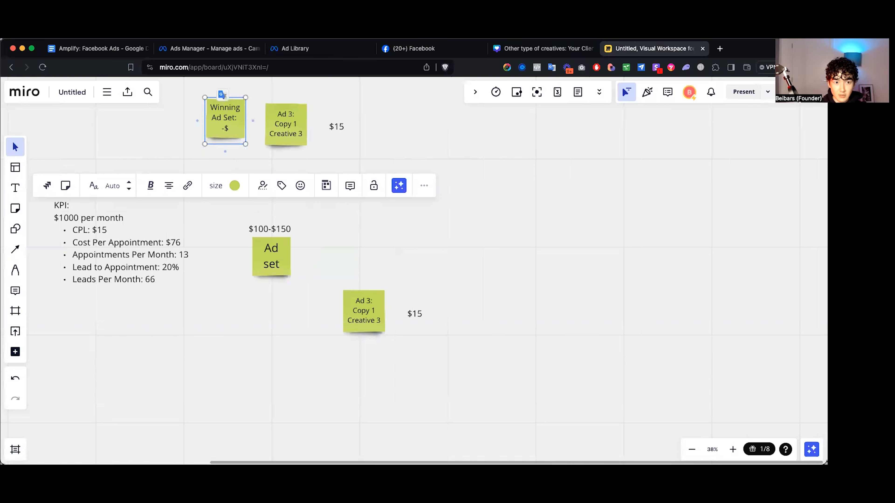
text(-$25)
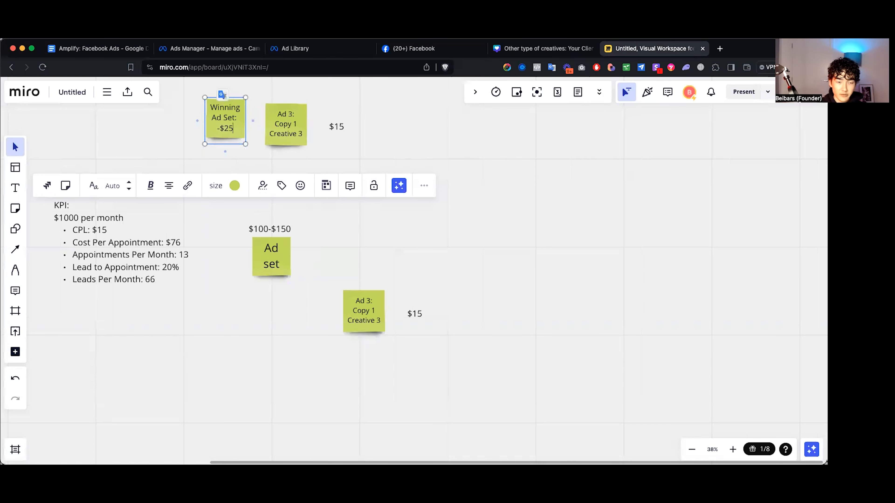
click(414, 129)
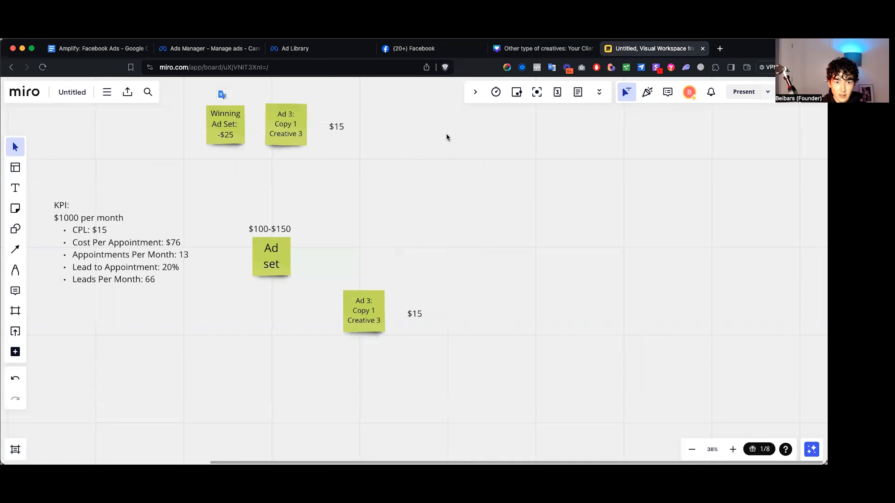
drag(435, 115, 233, 135)
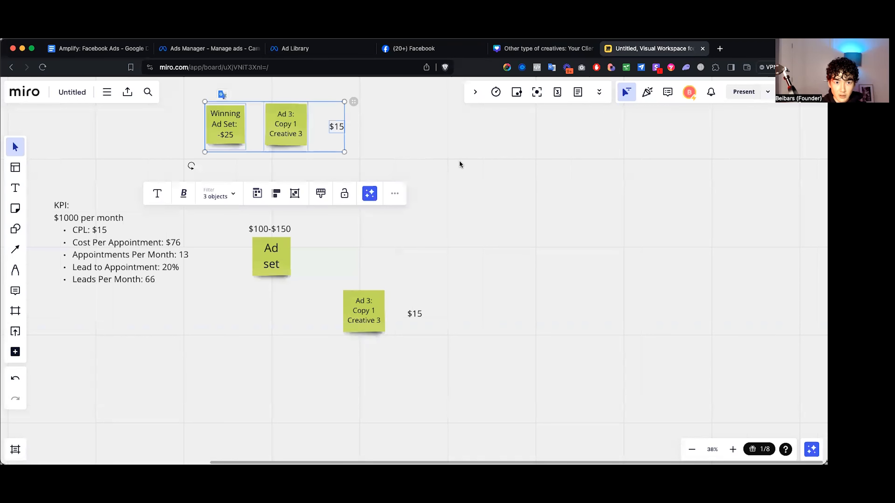
click(338, 168)
Step: Change the budget label above the "Ad set" note to "$25" and centre it over the note
scroll(401, 204, down, 1)
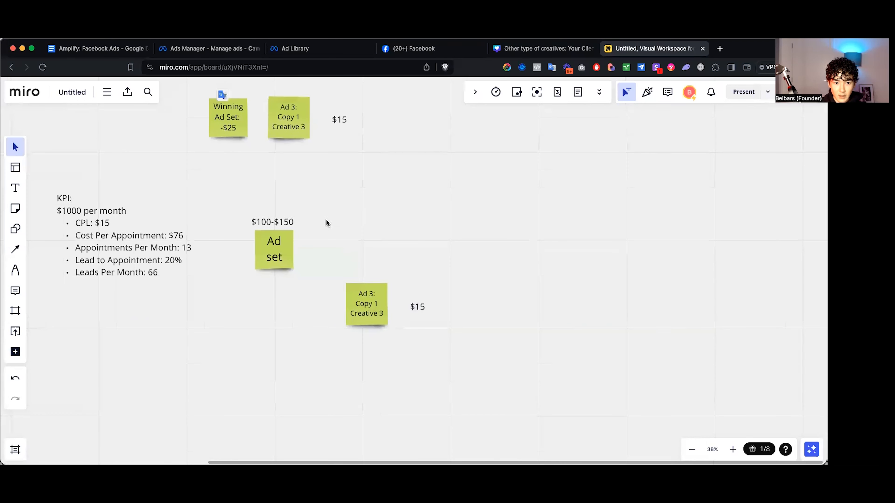
double_click(282, 221)
key(BackSpace)
text(25)
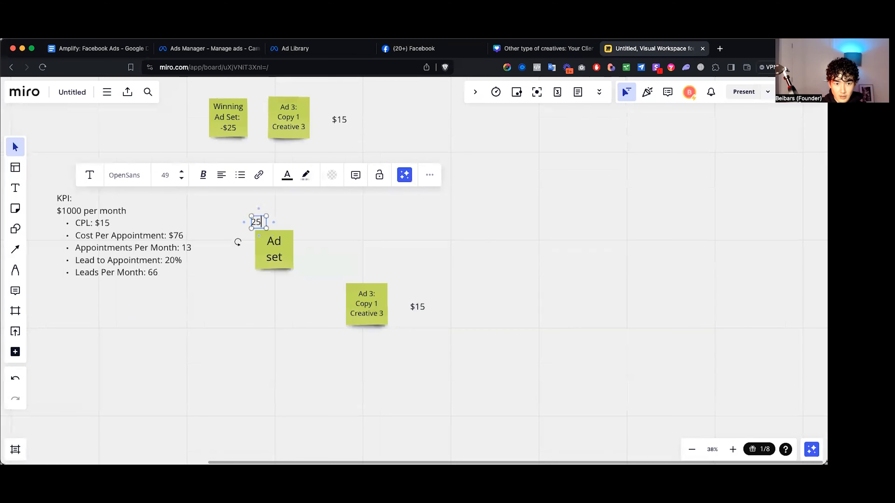
key(BackSpace)
text($25)
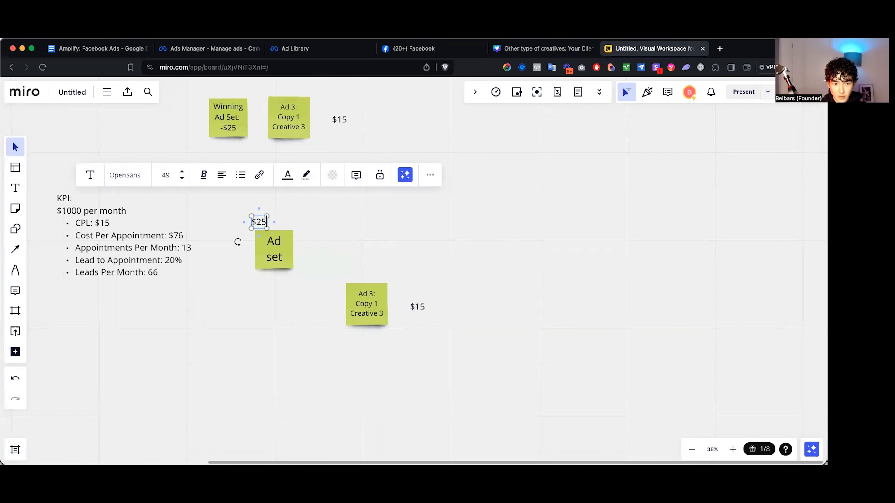
click(285, 216)
drag(262, 224, 275, 225)
Step: Move the lower ad note up until it is level with the "Ad set" note
drag(339, 233, 287, 249)
click(365, 245)
click(376, 298)
click(393, 359)
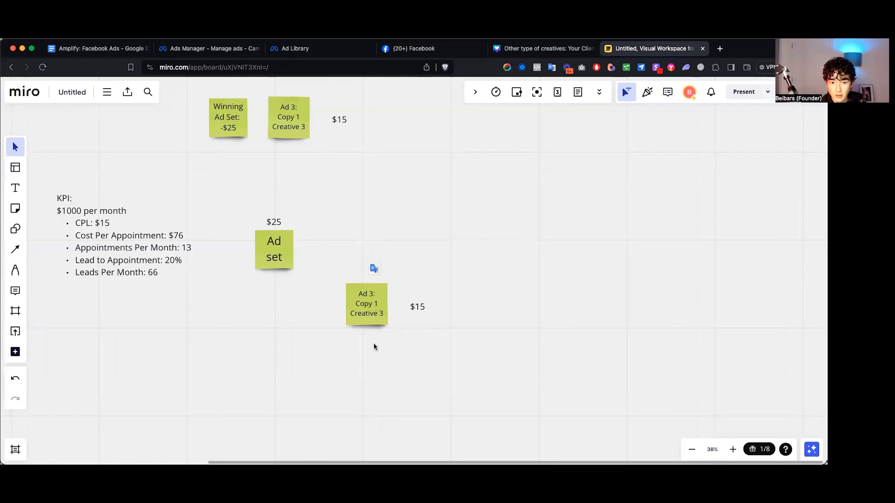
drag(376, 306, 377, 261)
Step: Review the winning ad set row against the CPL line of the KPI list by highlighting its notes, the "$15" label and that line
drag(440, 113, 206, 146)
drag(377, 145, 207, 94)
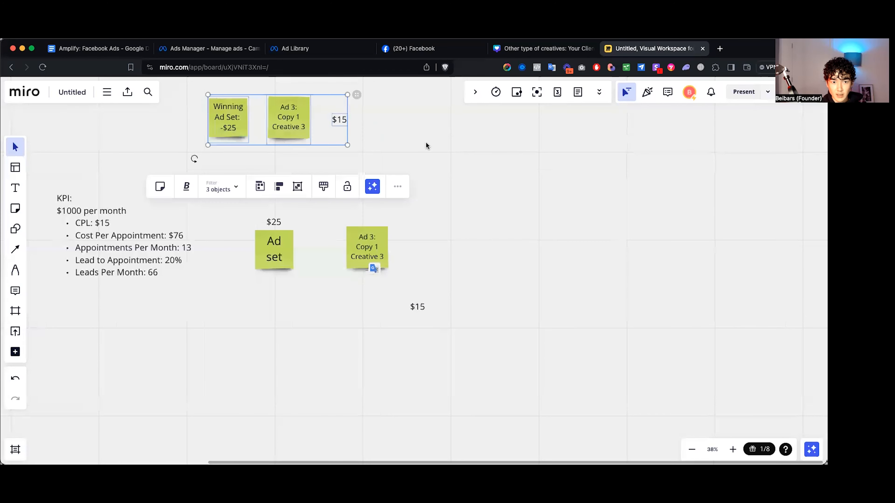
click(406, 133)
click(234, 119)
click(466, 138)
drag(280, 128, 280, 128)
click(503, 144)
click(340, 119)
triple_click(109, 222)
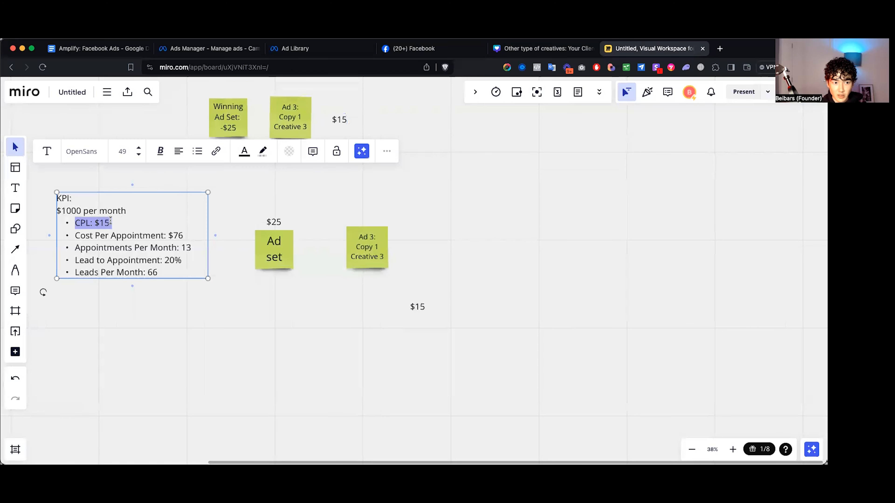
click(436, 216)
Step: Delete the loose "$15" label below the lower ad note and nudge that note into line with the "Ad set" note
click(420, 310)
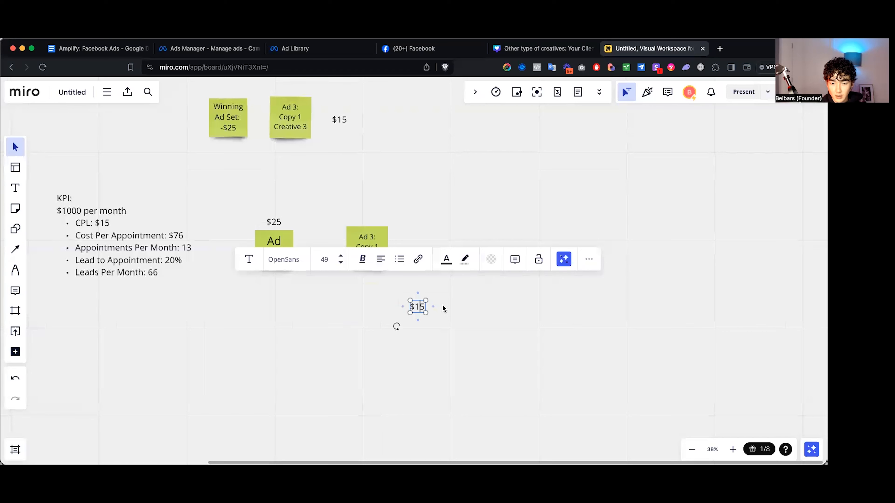
click(406, 302)
click(416, 304)
key(Delete)
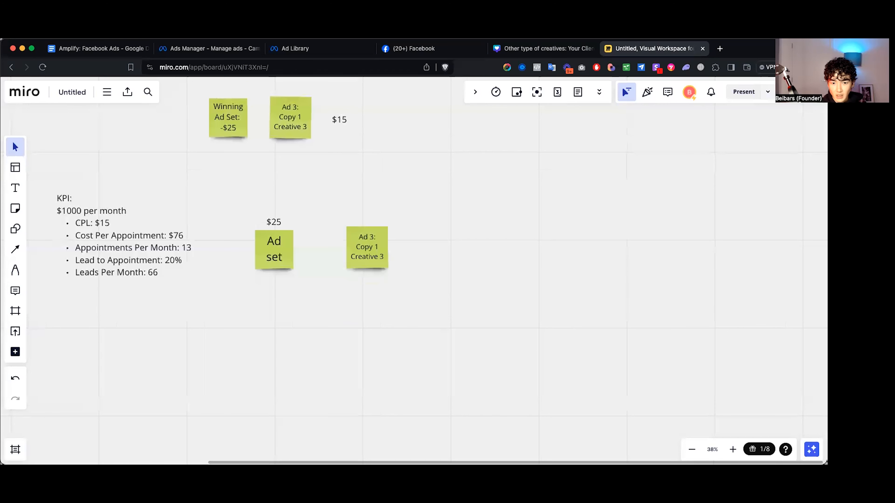
drag(370, 229, 372, 233)
Step: Review the winning ad set row and the KPI list by highlighting its CPL, Cost Per Appointment and Appointments Per Month lines
drag(418, 136, 182, 107)
click(456, 152)
click(102, 222)
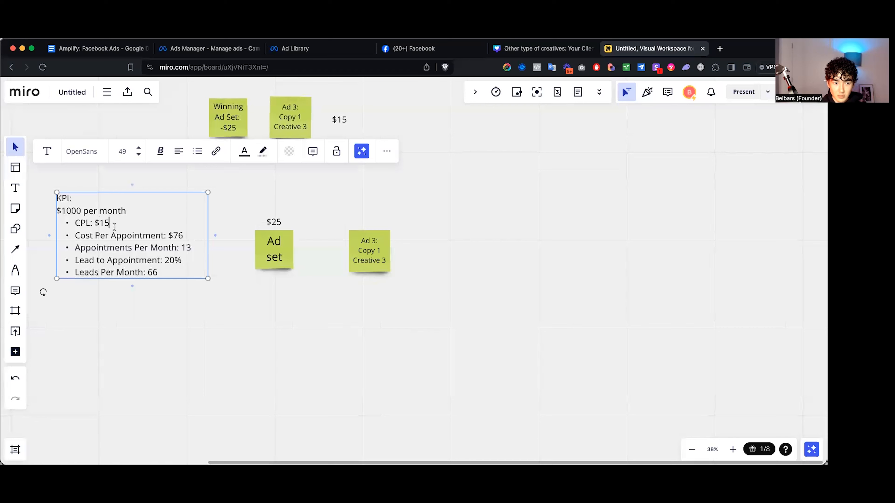
triple_click(102, 222)
click(367, 192)
click(145, 236)
click(144, 238)
drag(196, 243, 63, 239)
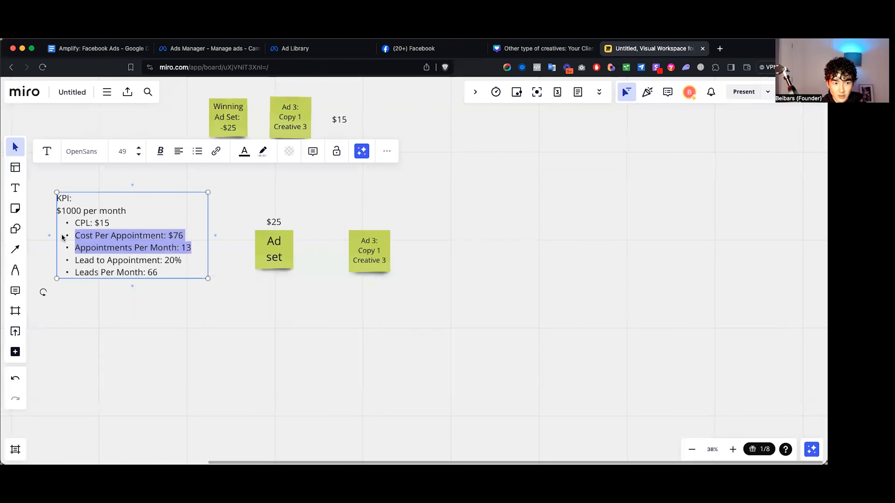
click(388, 210)
Step: Change the CPL in the KPI list to "$12" and move the lower ad note slightly above the "Ad set" note's level
drag(370, 258, 346, 237)
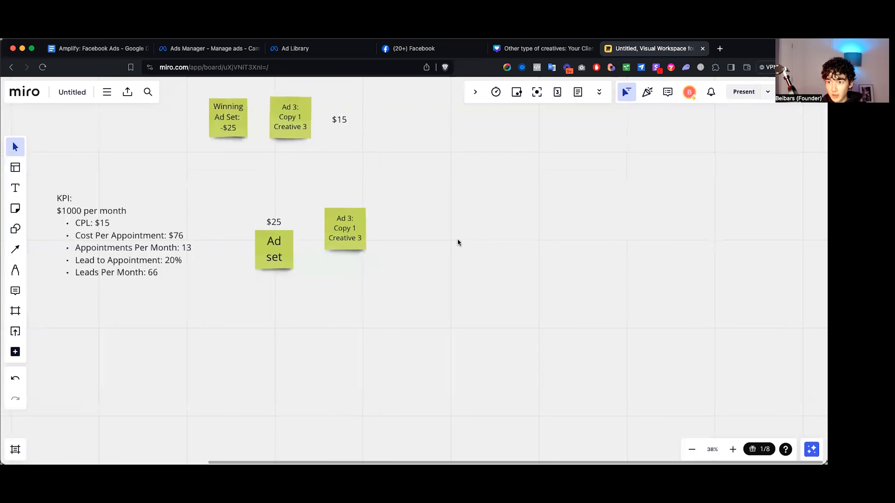
click(122, 223)
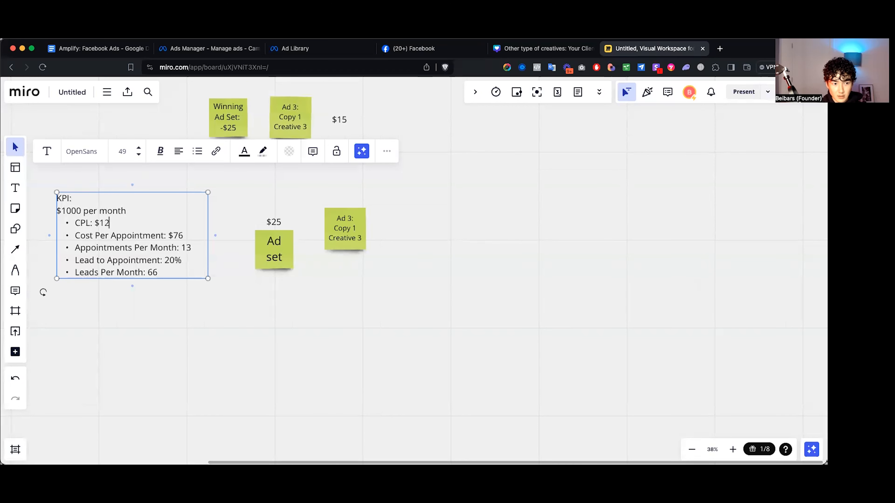
click(521, 240)
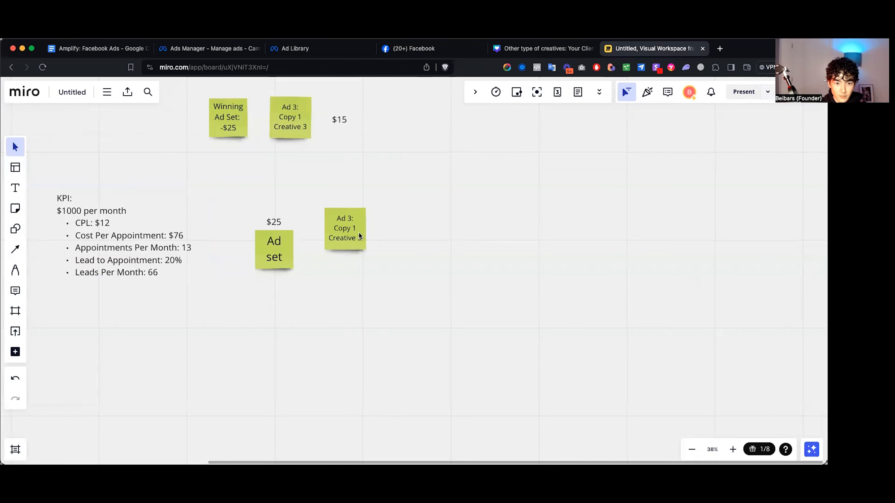
drag(345, 234, 404, 233)
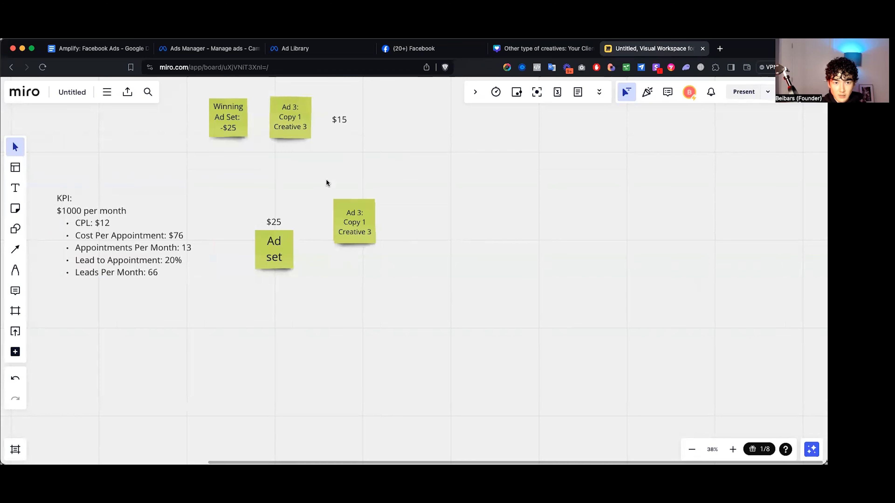
Step: Highlight the "Creative 3" line on the ad note in the winning ad set row
drag(300, 144, 281, 107)
click(322, 130)
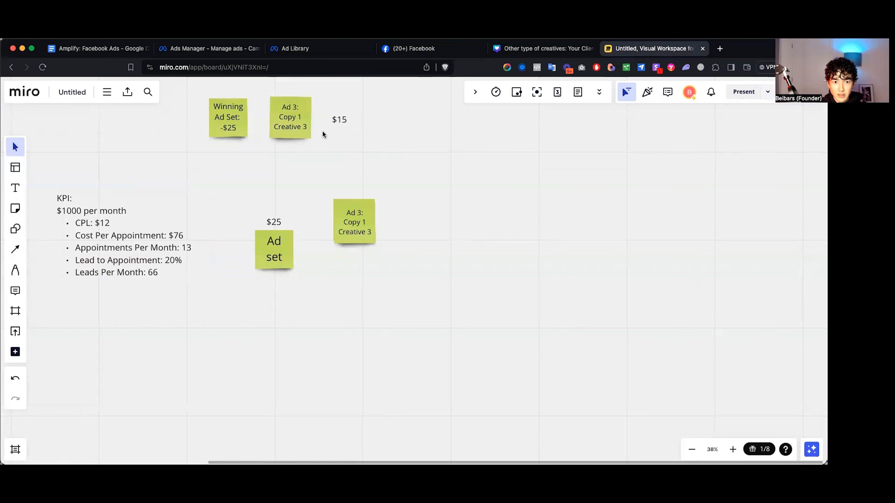
double_click(293, 128)
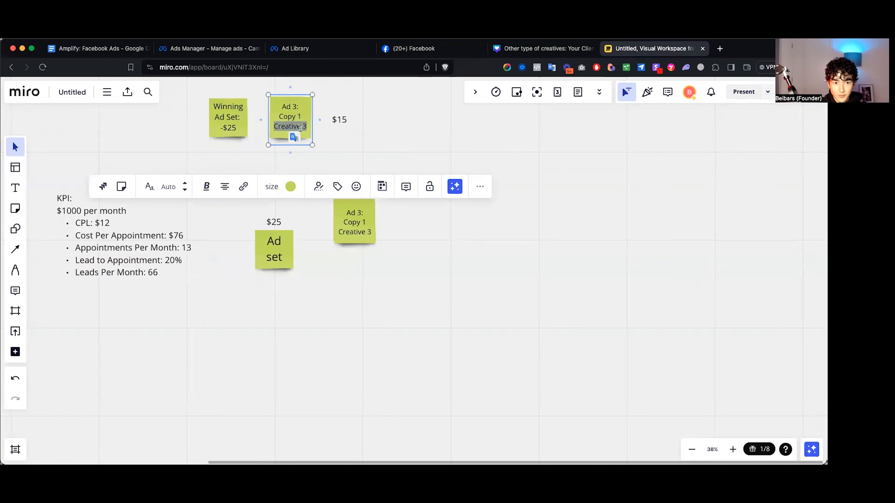
click(357, 140)
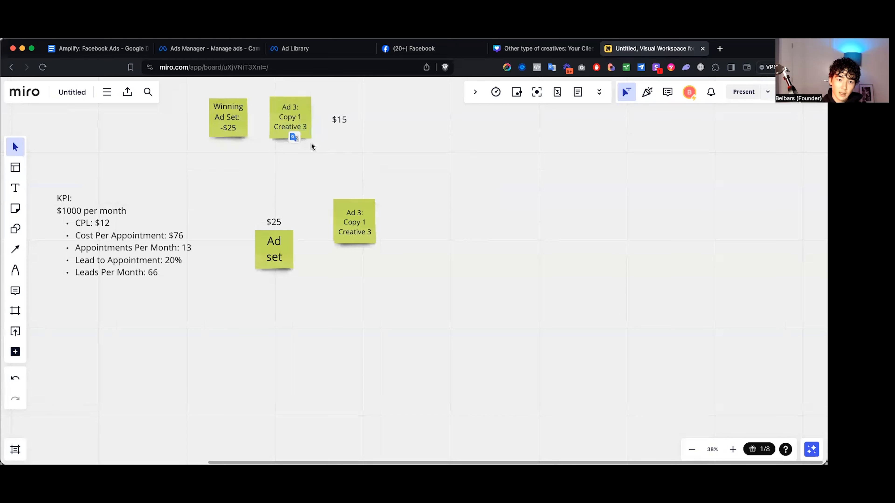
Step: Draw a curved pen arrow from the winning ad note down to the lower ad note
click(16, 270)
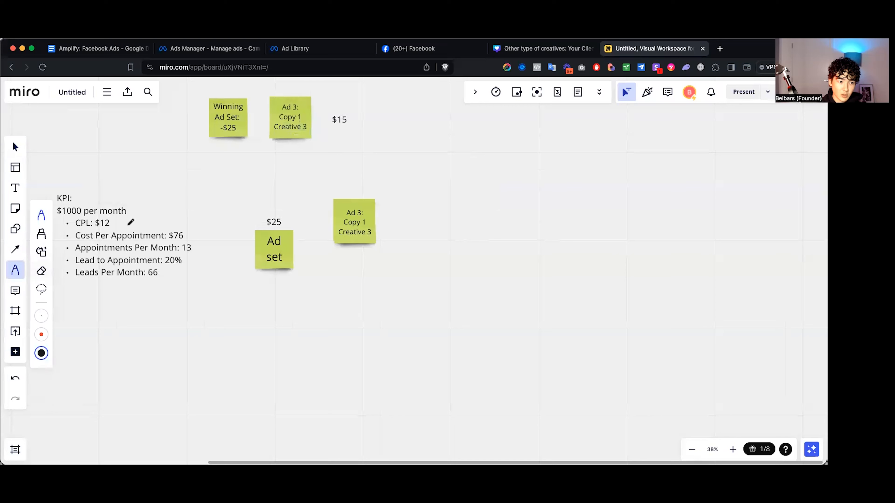
mouse_move(312, 140)
mouse_down()
mouse_move(352, 144)
mouse_move(359, 194)
mouse_move(370, 189)
mouse_move(335, 181)
mouse_up()
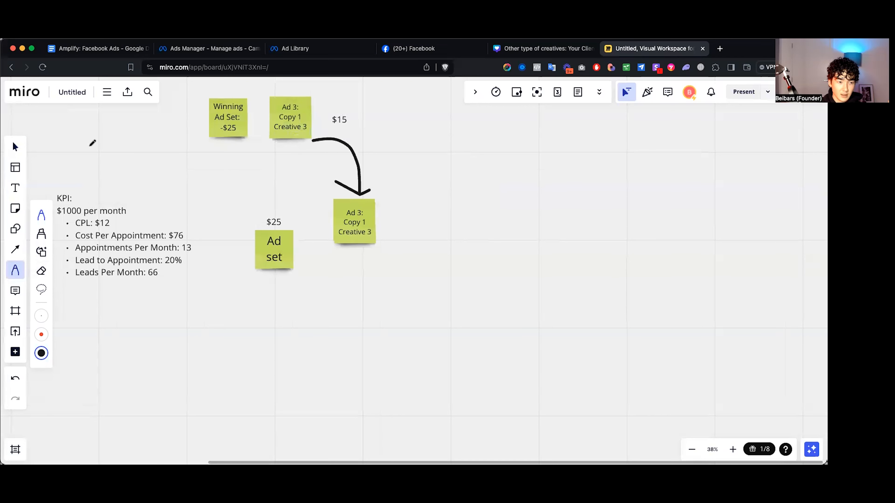
click(18, 153)
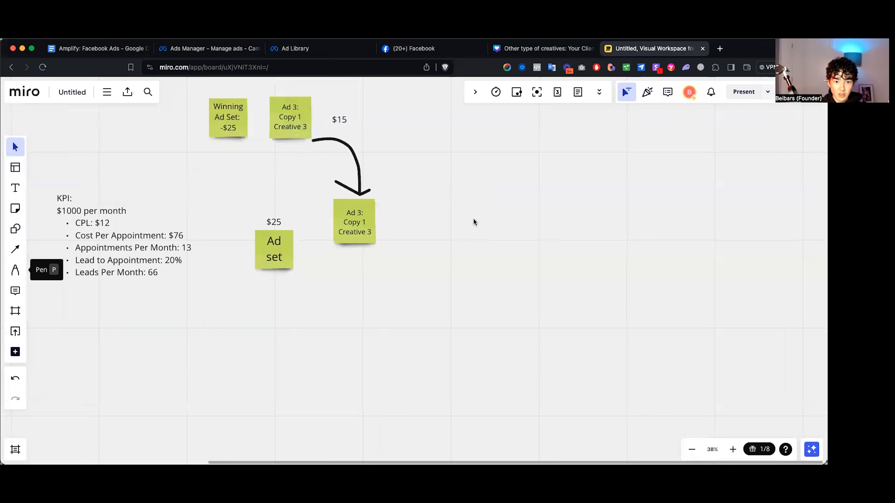
Step: Change the lower ad note to "Creative 4" and duplicate it underneath as "Creative 5"
click(372, 233)
click(420, 235)
click(357, 231)
alt+drag(363, 239, 371, 290)
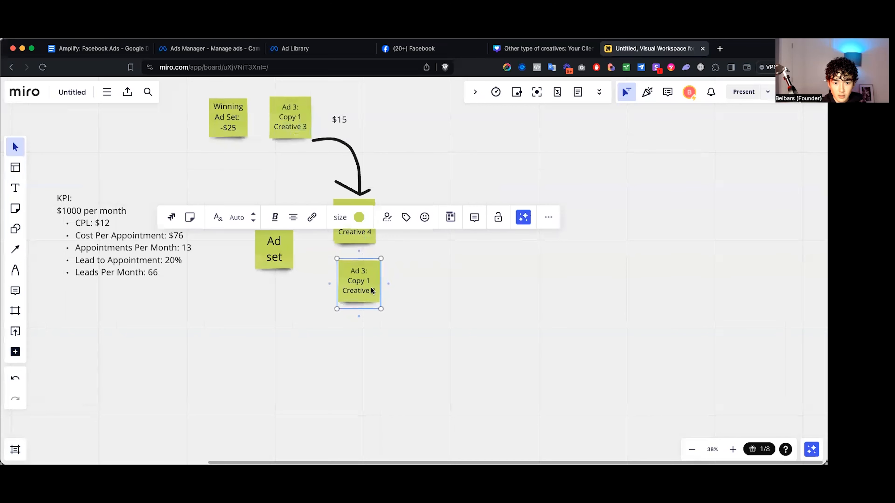
key(BackSpace)
text(5)
click(415, 292)
Step: Duplicate the "Creative 5" note underneath as "Creative 6" and align the copies in a column with the "Creative 4" note
click(356, 289)
click(398, 289)
click(355, 283)
alt+drag(356, 284, 359, 350)
click(365, 349)
key(BackSpace)
text(6)
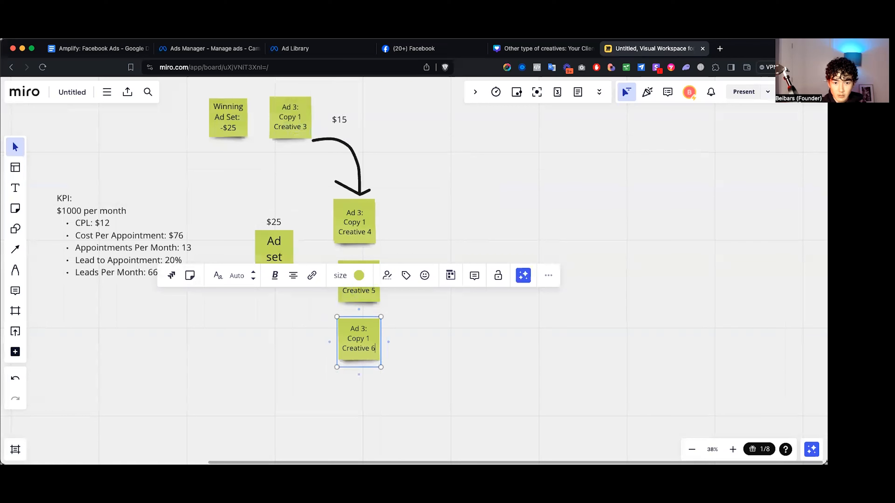
click(443, 290)
drag(364, 320, 352, 348)
click(233, 296)
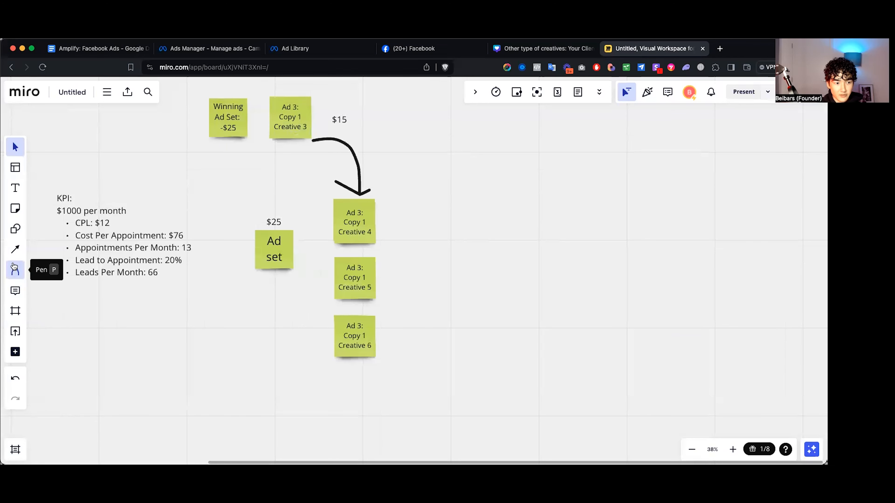
Step: Draw a pen curve joining the Creative 4 and Creative 6 notes, with an arrow leading from it back to the winning ad note
click(15, 269)
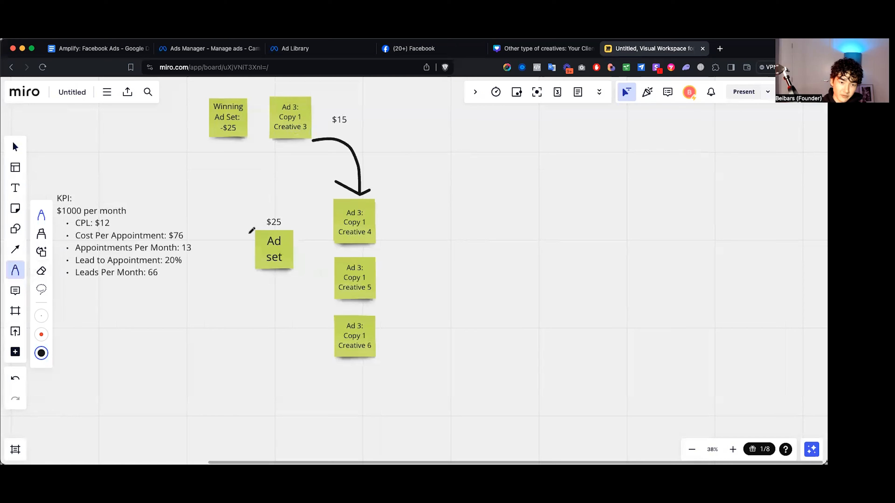
mouse_move(382, 223)
mouse_down()
mouse_move(455, 282)
mouse_move(383, 336)
mouse_up()
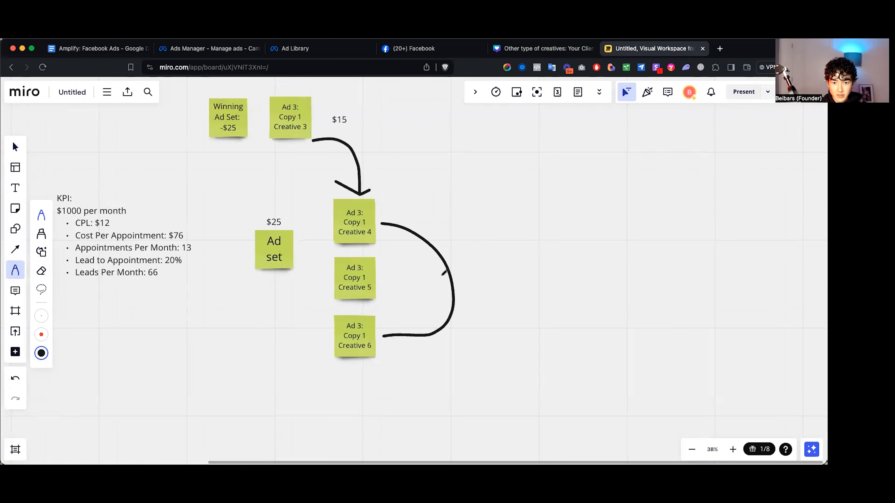
mouse_move(456, 278)
mouse_down()
mouse_move(403, 129)
mouse_move(331, 106)
mouse_up()
mouse_move(331, 106)
mouse_down()
mouse_move(344, 98)
mouse_move(334, 113)
mouse_up()
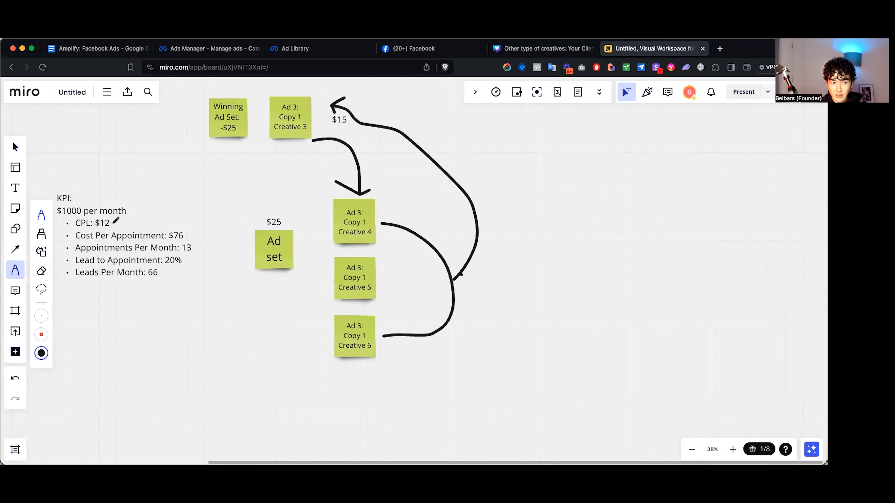
Step: Change the budget label above the "Ad set" note to "$100-$150" and move the Creative 4 to 6 notes into a column below that note
click(15, 147)
click(278, 224)
click(278, 224)
text($100-$150)
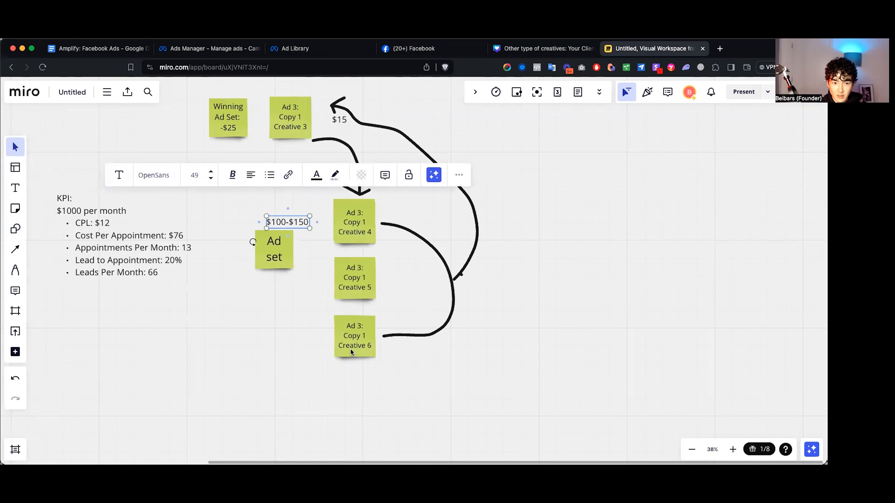
click(314, 249)
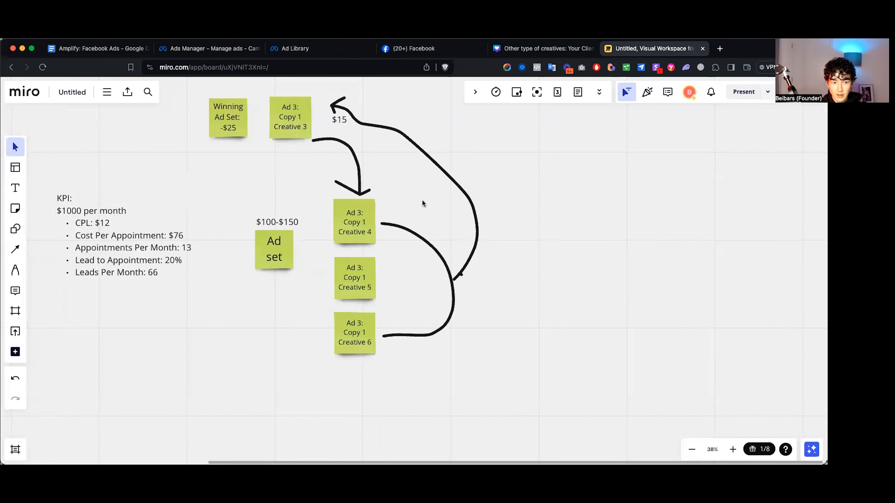
drag(367, 375, 264, 361)
click(327, 326)
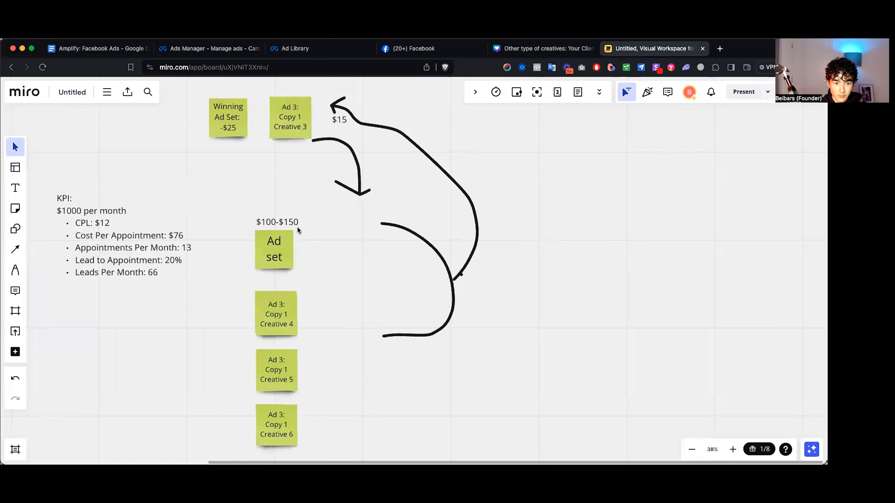
Step: Copy the "$15" label beside the Creative 4 note and add a second copy beside Creative 5, changed to "$10"
click(338, 118)
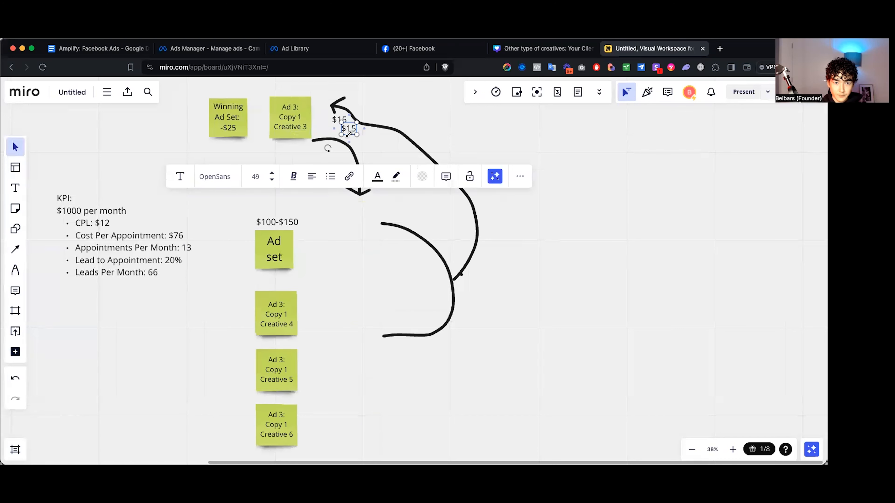
drag(342, 120, 346, 132)
drag(339, 300, 323, 373)
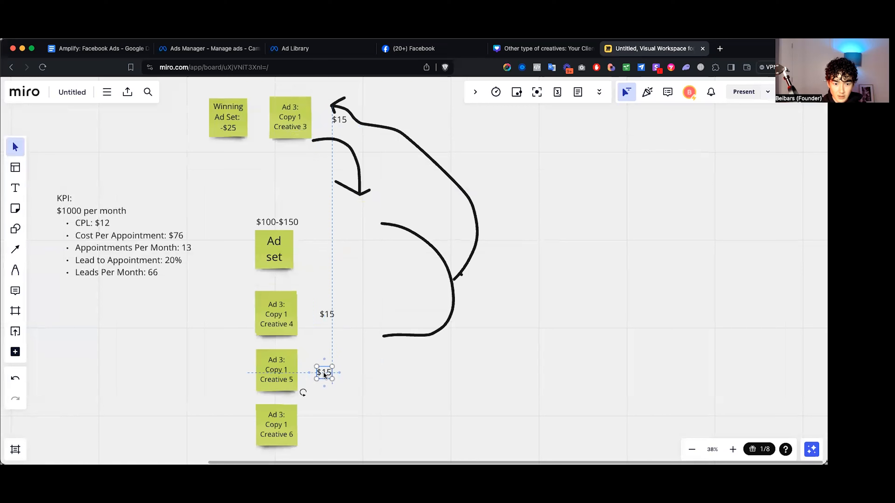
double_click(324, 373)
key(BackSpace)
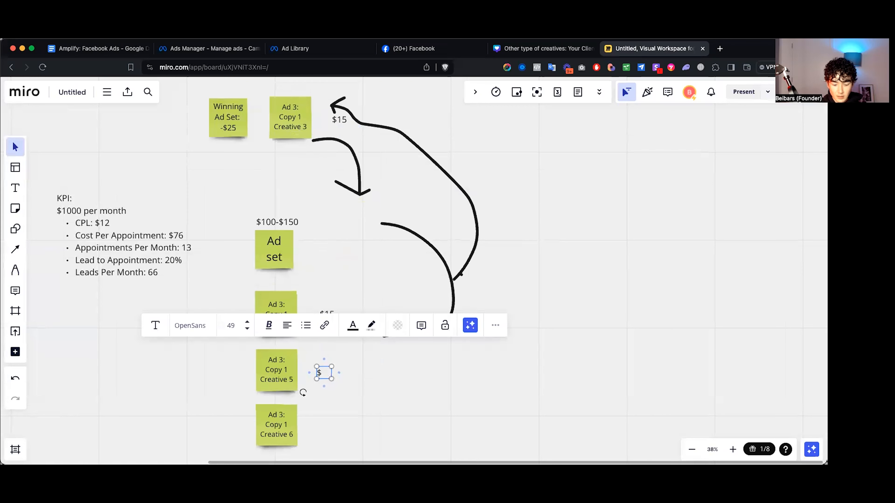
text(10)
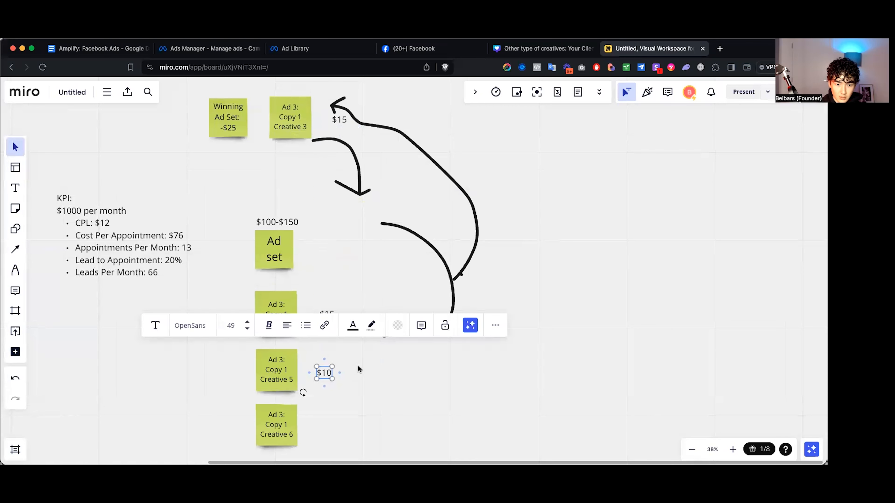
click(359, 370)
Step: Copy the "$10" label beside the Creative 6 note and change it to "$20"
scroll(454, 425, down, 1)
click(358, 315)
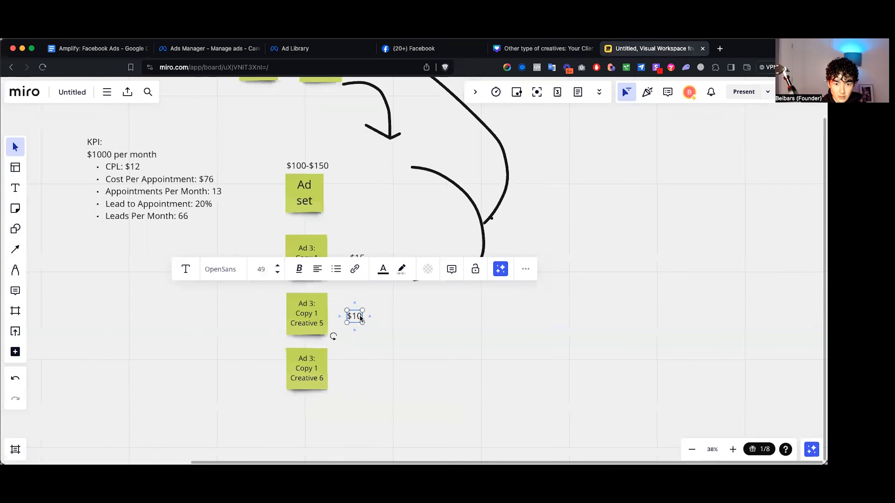
drag(357, 319, 355, 370)
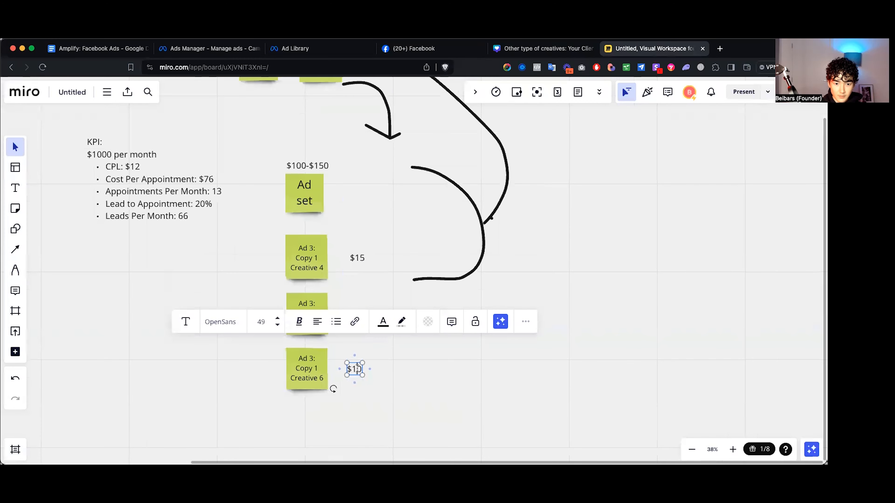
click(357, 369)
key(BackSpace)
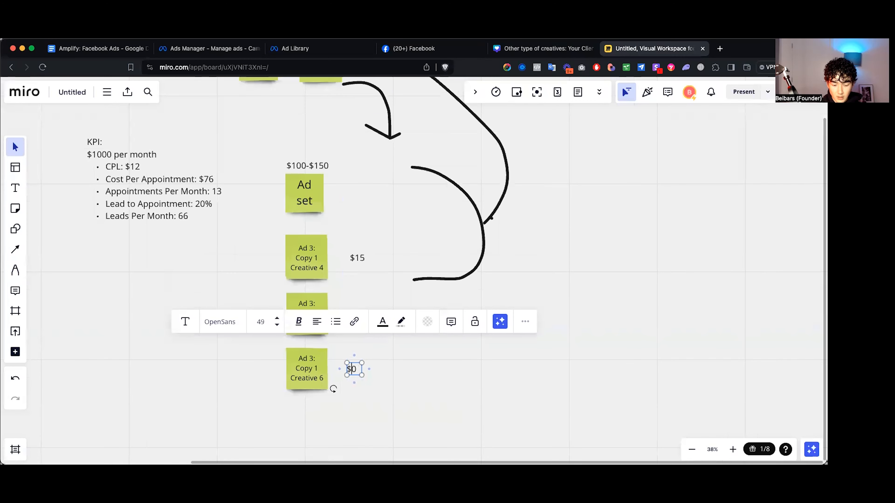
text(2)
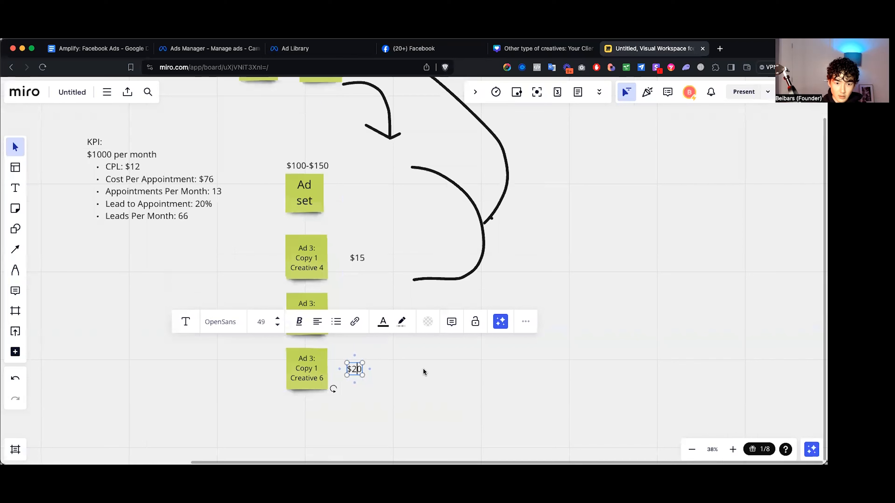
click(425, 372)
Step: Duplicate the Creative 5 note with its "$10" label and place the copy under the Creative 3 note of the winning ad set
scroll(414, 330, left, 1)
scroll(413, 330, up, 1)
drag(424, 341, 346, 339)
key(super+d)
drag(424, 354, 377, 144)
click(594, 164)
drag(594, 163, 602, 224)
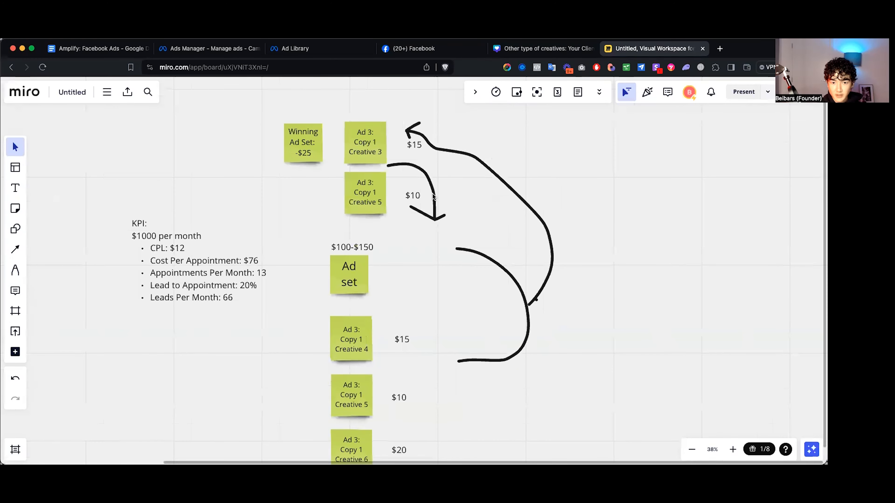
Step: Delete the hand-drawn arrows, the connecting curve and the stray pen marks around the ad notes
click(433, 196)
key(BackSpace)
click(500, 183)
key(BackSpace)
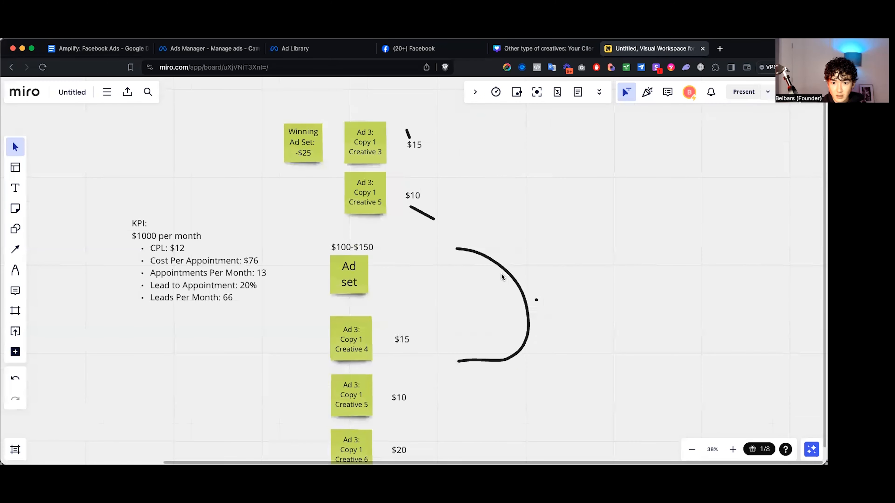
click(504, 272)
key(BackSpace)
click(425, 213)
key(BackSpace)
click(533, 302)
key(BackSpace)
Step: Move the Creative 4 to 6 notes together with their cost labels up beside the "Ad set" note
scroll(493, 302, down, 2)
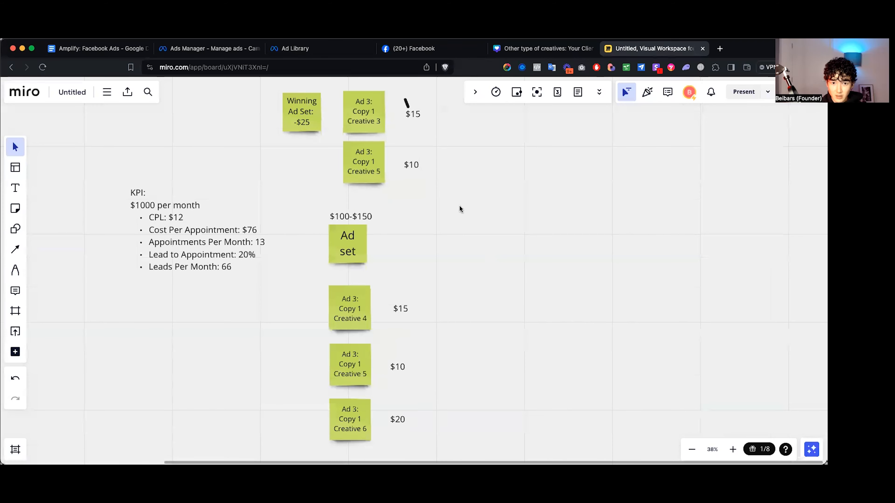
scroll(556, 274, down, 1)
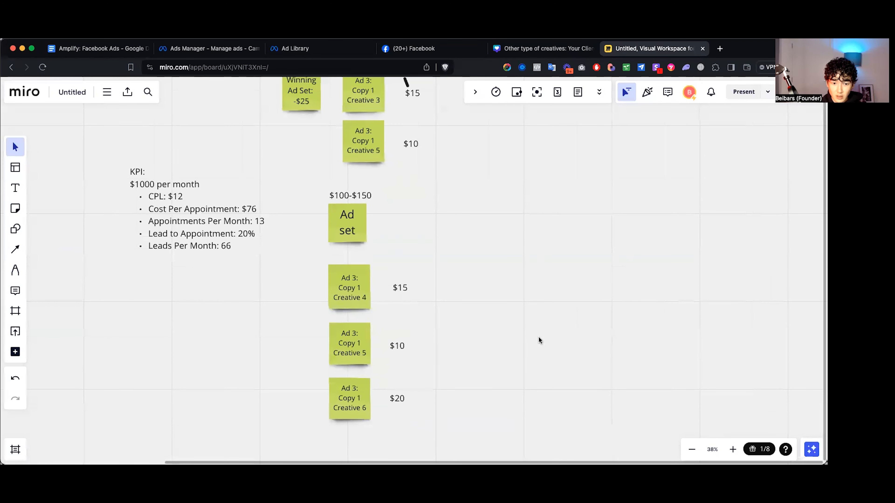
drag(504, 404, 248, 278)
drag(347, 299, 445, 202)
click(568, 222)
scroll(574, 204, up, 3)
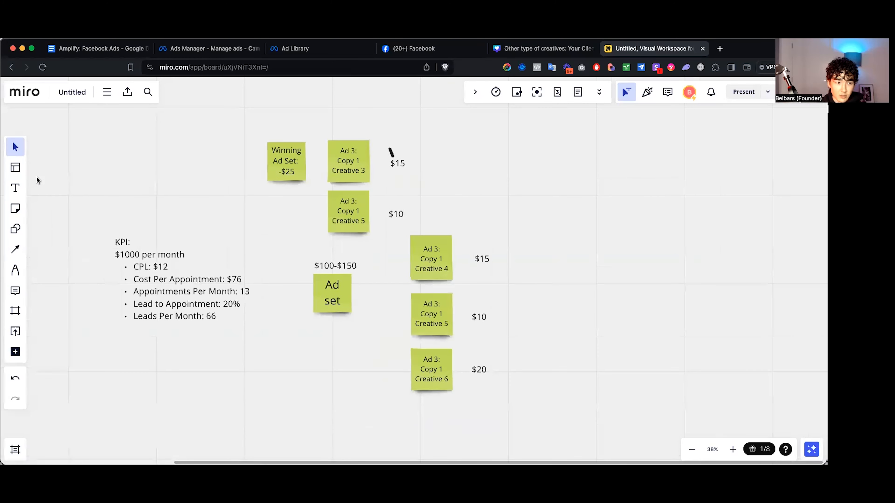
Step: Draw a pen bracket along the cost labels of the three test ads, with an arrow to the Creative 5 note in the winning ad set
click(15, 270)
mouse_move(374, 210)
mouse_down()
mouse_move(399, 195)
mouse_move(424, 198)
mouse_move(372, 210)
mouse_move(382, 213)
mouse_up()
mouse_move(425, 194)
mouse_down()
mouse_move(524, 249)
mouse_move(529, 322)
mouse_move(507, 372)
mouse_move(495, 378)
mouse_up()
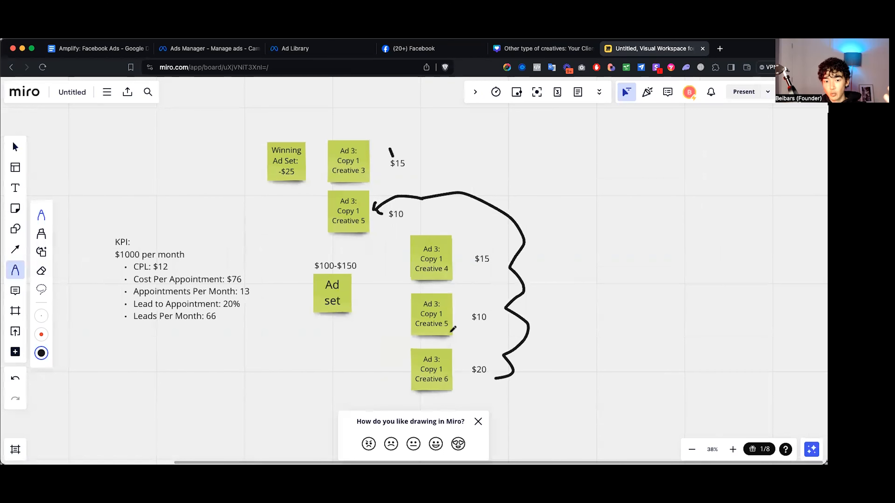
Step: Examine the Creative 3 and Creative 5 notes of the winning ad set against the three test ads below
click(17, 151)
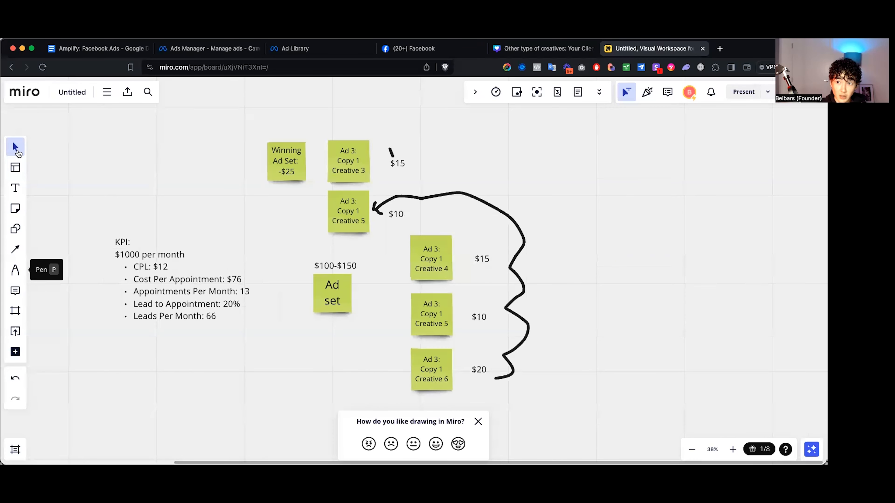
click(347, 165)
click(349, 212)
click(397, 120)
drag(458, 161, 352, 217)
click(495, 162)
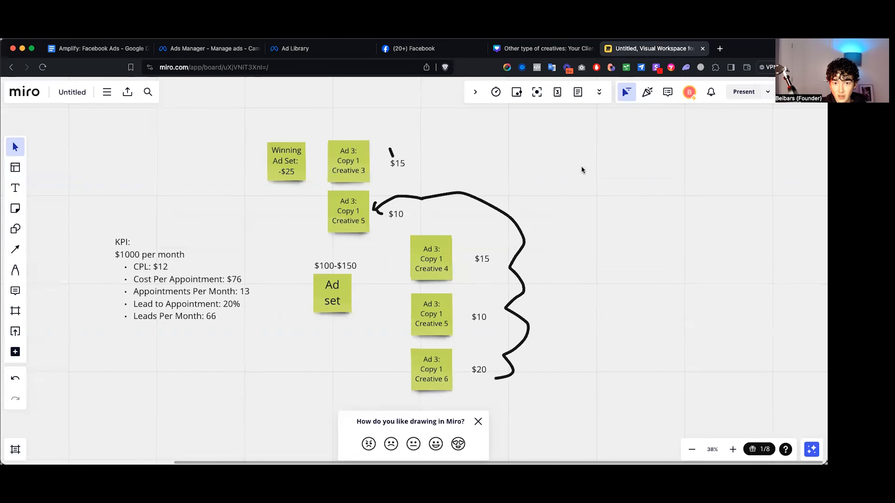
click(349, 224)
click(578, 250)
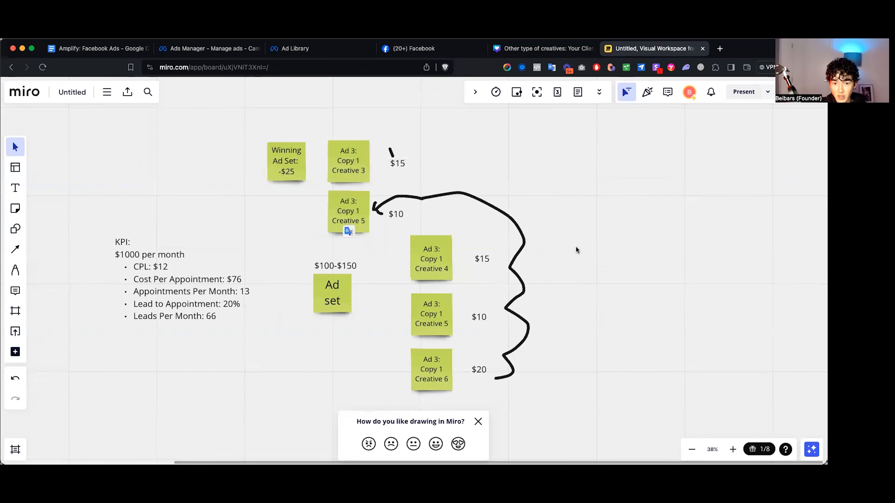
click(443, 261)
key(Escape)
drag(439, 226, 444, 435)
click(728, 310)
click(207, 269)
click(281, 366)
Step: Duplicate the Creative 4 test note and place the copy above the Creative 3 note of the winning ad set
scroll(529, 289, right, 2)
scroll(529, 289, down, 1)
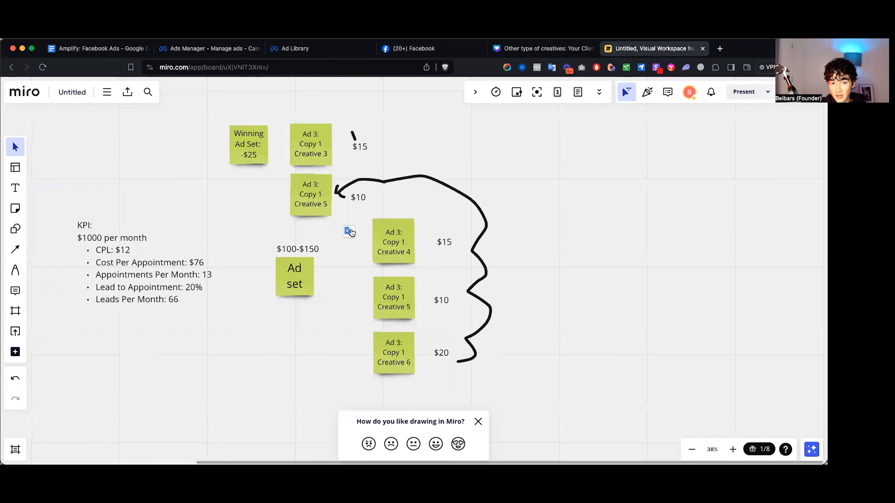
click(405, 243)
key(super+v)
drag(406, 246, 310, 88)
click(429, 120)
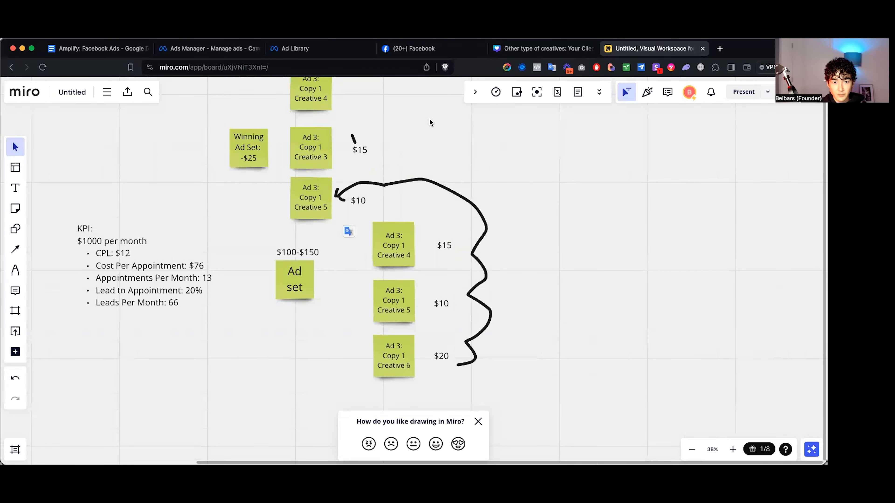
scroll(429, 119, up, 2)
scroll(429, 120, left, 1)
drag(401, 117, 218, 206)
click(544, 184)
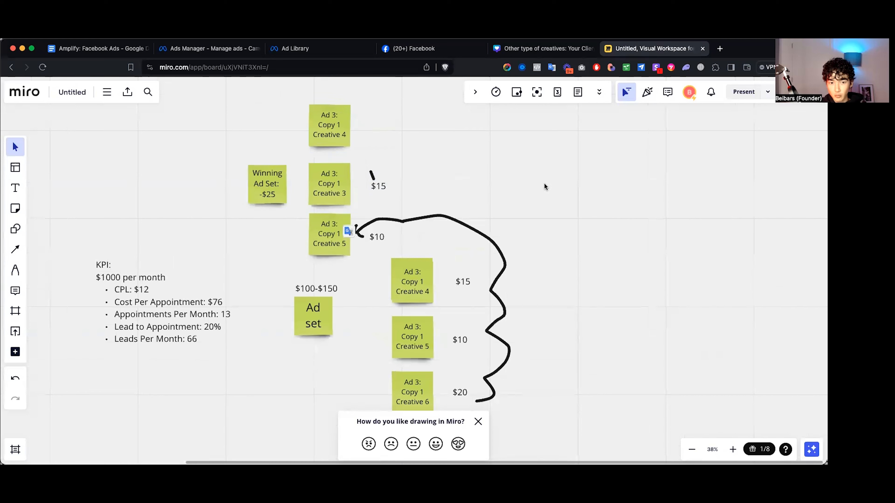
Step: Change the budget on the "Winning Ad Set" note to $50
double_click(280, 194)
key(BackSpace)
key(BackSpace)
text(50)
click(525, 152)
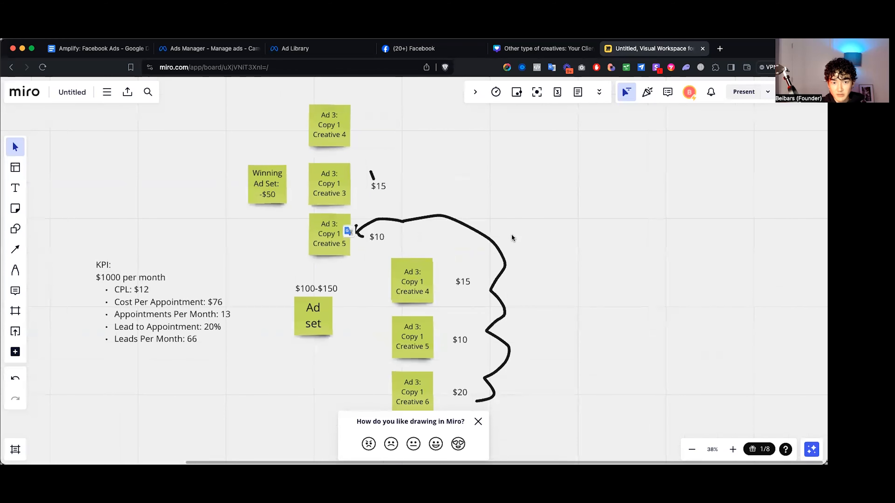
Step: Delete the hand-drawn bracket arrow and the stray pen marks beside the winning ad set's notes
click(443, 215)
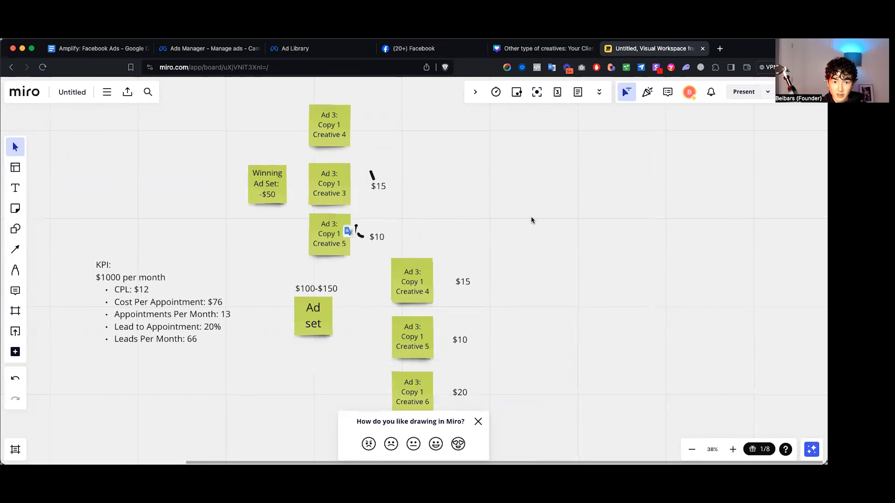
click(372, 176)
key(BackSpace)
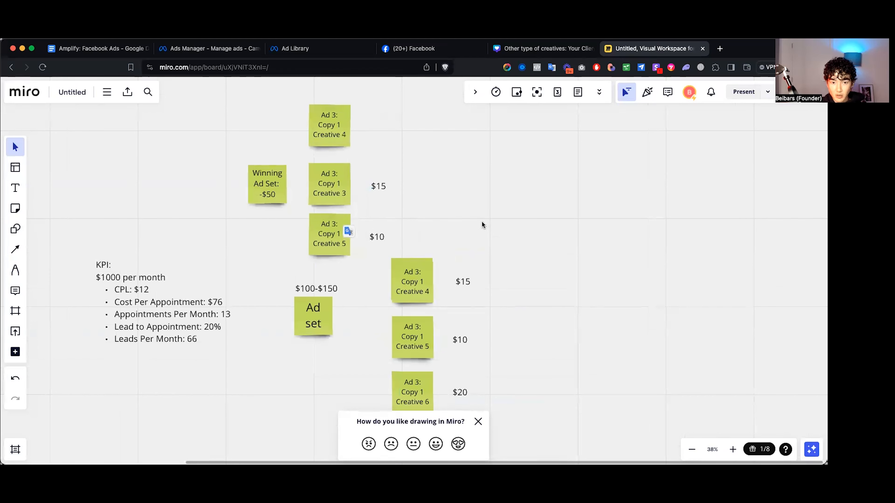
Step: Examine the winning ad set with its Creative 4, 3 and 5 notes and cost labels
drag(448, 236, 275, 138)
click(549, 148)
scroll(585, 176, down, 1)
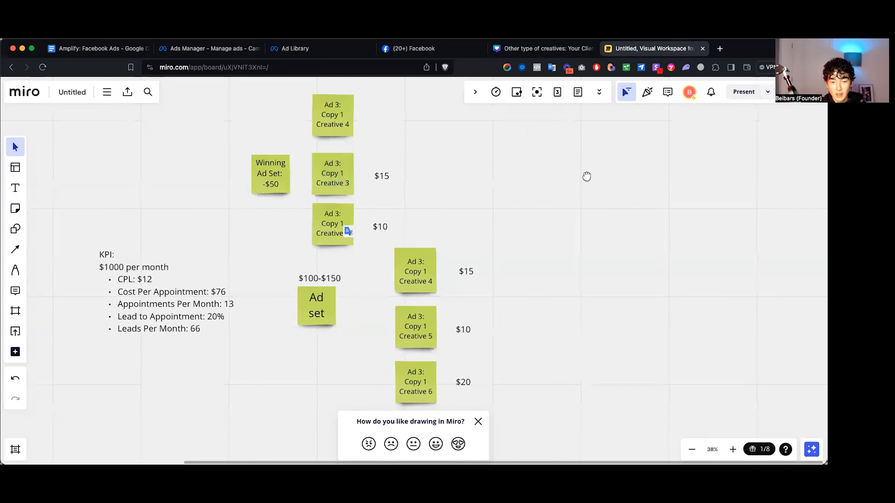
drag(214, 154, 383, 155)
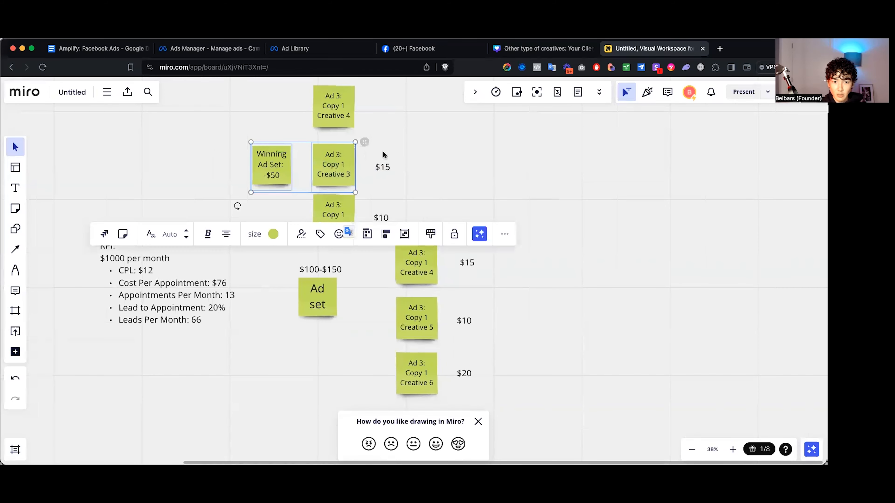
click(498, 136)
drag(380, 100, 327, 232)
click(572, 205)
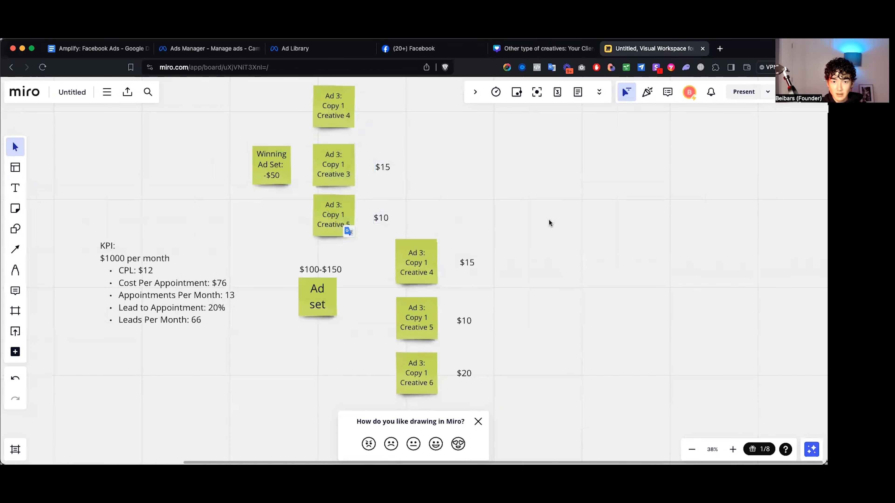
click(383, 216)
click(444, 202)
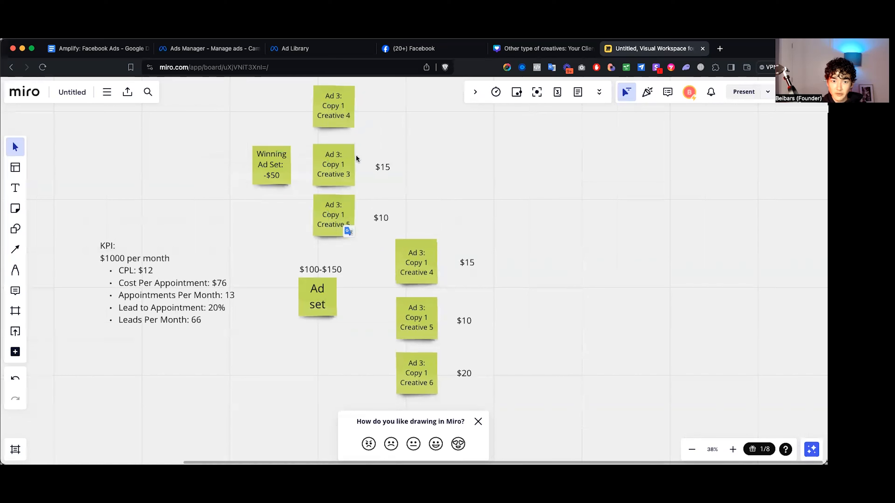
Step: Examine the test ads Creative 4 to 6 beside the "Ad set" note together with their cost labels
scroll(482, 136, left, 2)
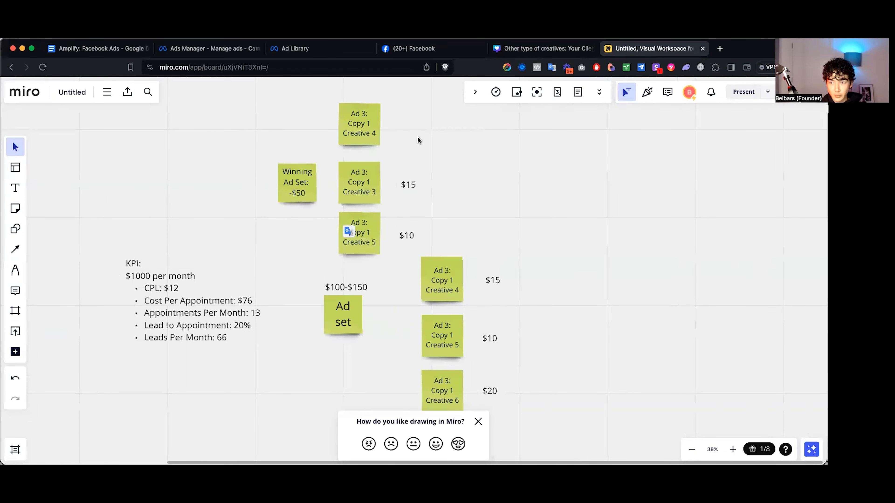
scroll(440, 151, up, 1)
scroll(599, 250, down, 1)
scroll(606, 242, down, 5)
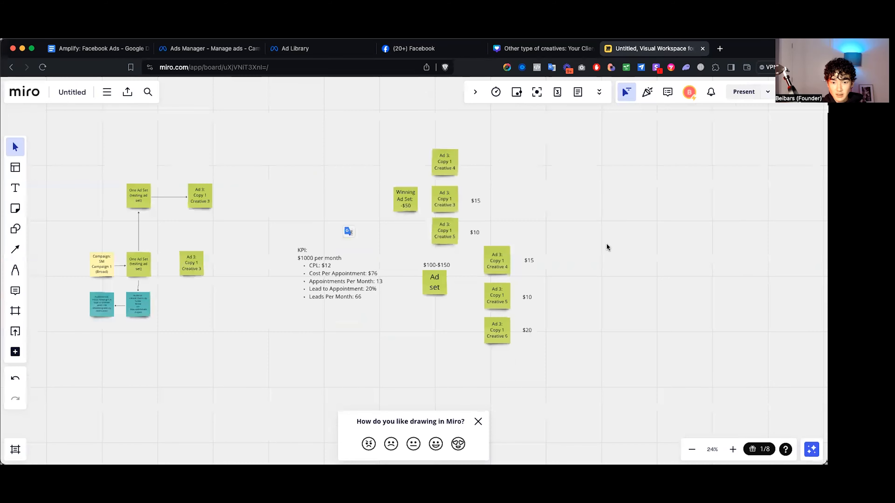
scroll(581, 260, up, 2)
drag(544, 243, 373, 363)
drag(599, 373, 375, 245)
click(703, 284)
drag(571, 245, 448, 376)
click(717, 306)
drag(564, 356, 500, 270)
click(531, 262)
drag(551, 254, 500, 273)
click(578, 327)
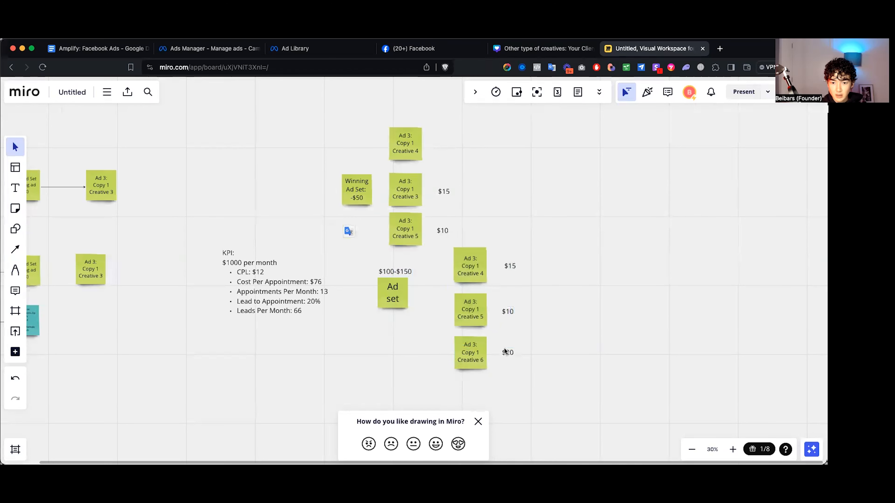
click(476, 353)
click(468, 173)
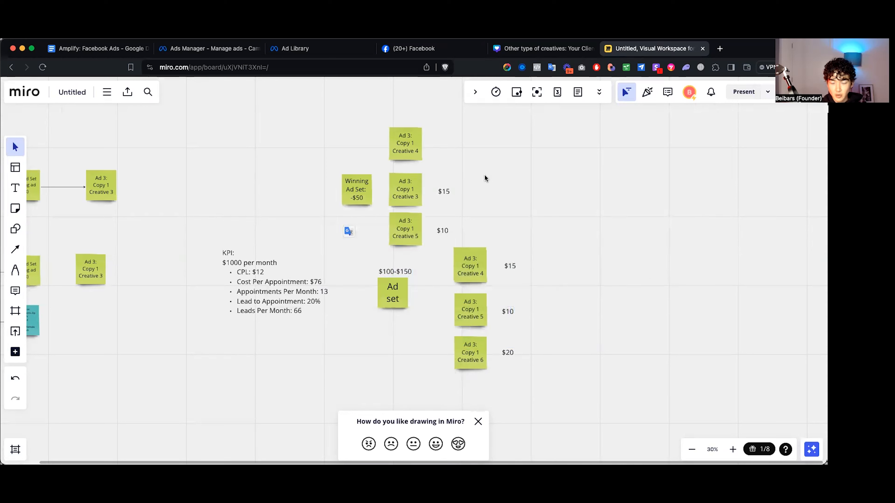
Step: Compare the winning ad set's notes with the test ads to explain how winners move up
click(403, 222)
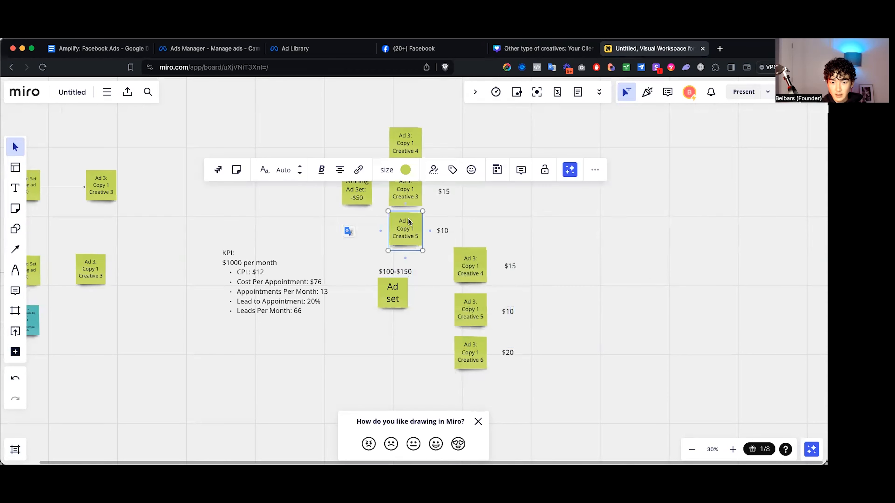
click(486, 212)
drag(646, 264, 449, 377)
click(598, 340)
drag(687, 257, 500, 342)
click(561, 346)
click(475, 305)
click(577, 311)
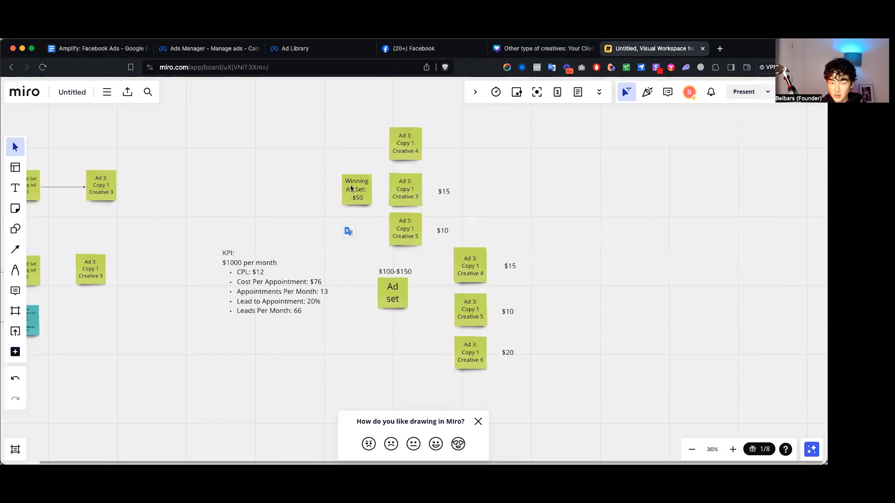
drag(489, 155, 345, 146)
click(452, 144)
drag(452, 145, 544, 348)
drag(585, 374, 457, 251)
click(555, 271)
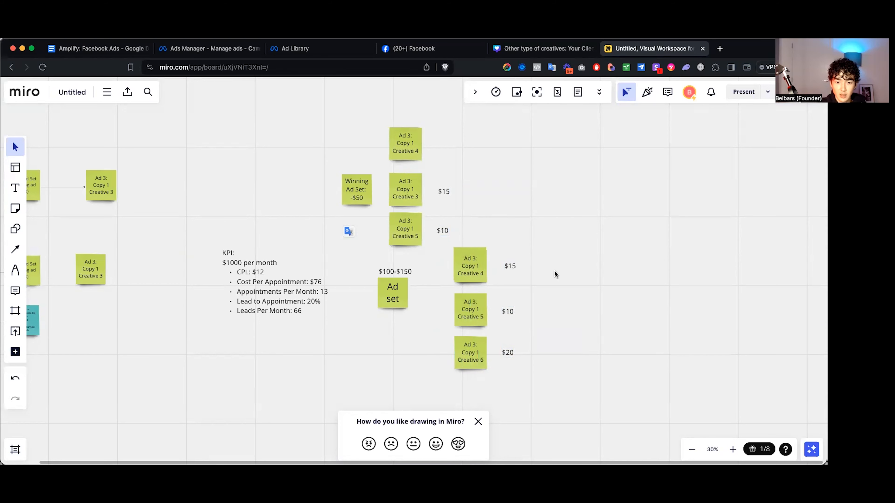
Step: Check the "How to iterate" topic in the Amplify: Facebook Ads document's numbered list and return to the Miro board
click(109, 48)
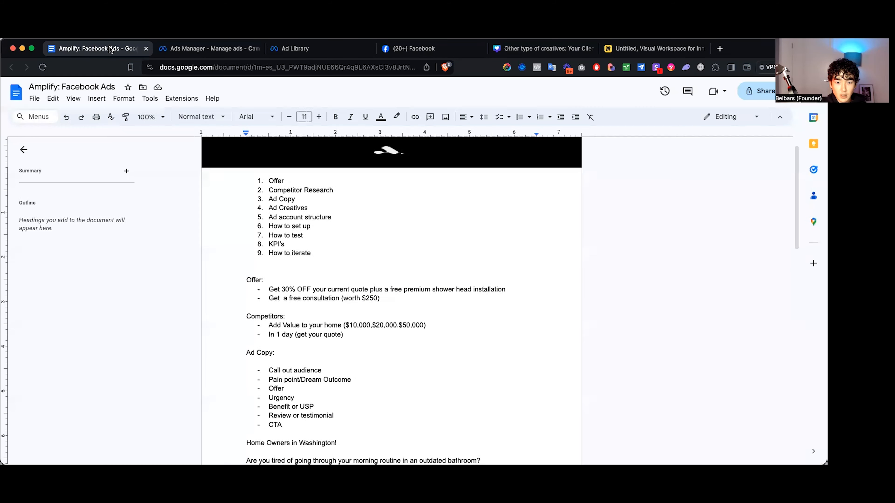
scroll(346, 285, up, 1)
drag(322, 276, 236, 276)
click(292, 267)
click(344, 277)
click(634, 51)
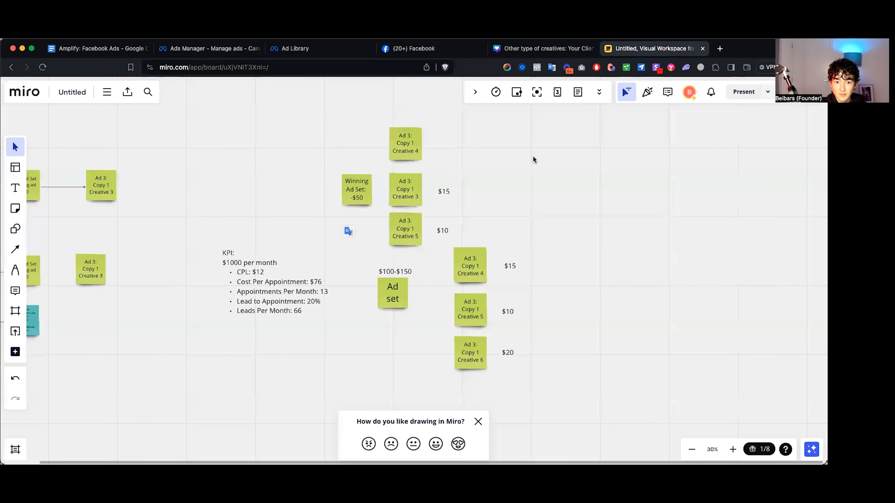
Step: Examine the KPI list for the $1000 monthly budget on the board
click(230, 263)
click(361, 342)
click(264, 315)
click(370, 334)
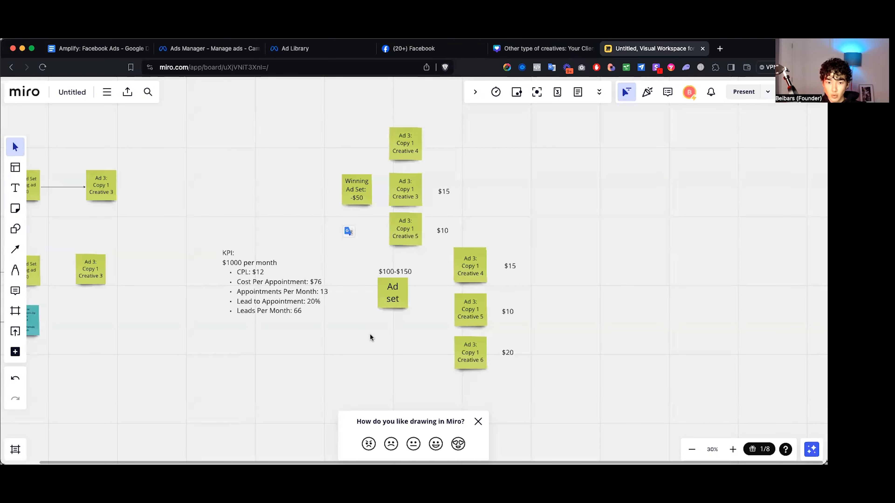
drag(280, 244, 297, 312)
drag(689, 273, 206, 329)
click(289, 344)
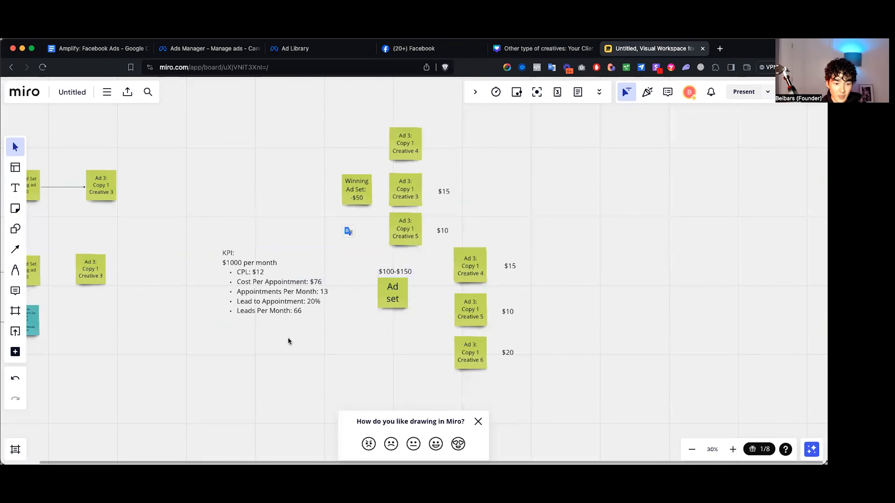
Step: Look through the Amplify: Facebook Ads document once more and return to the Miro board
click(112, 49)
scroll(396, 319, down, 3)
scroll(396, 319, up, 3)
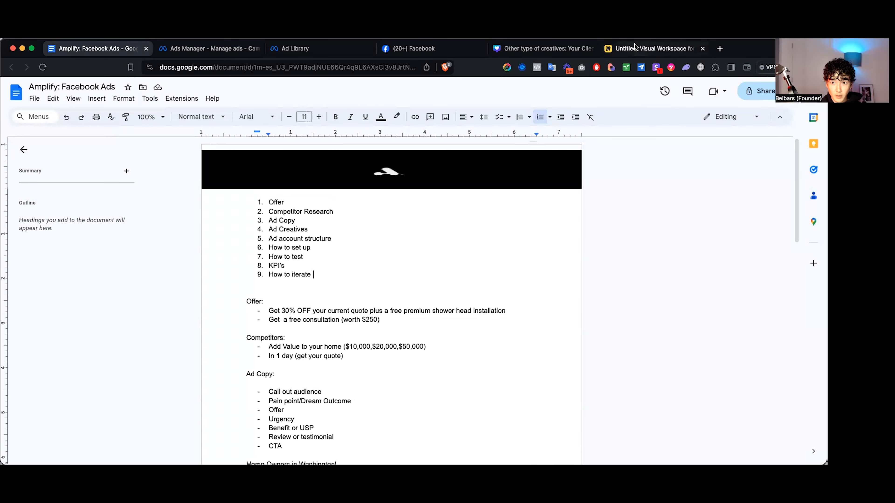
click(634, 46)
scroll(566, 199, left, 2)
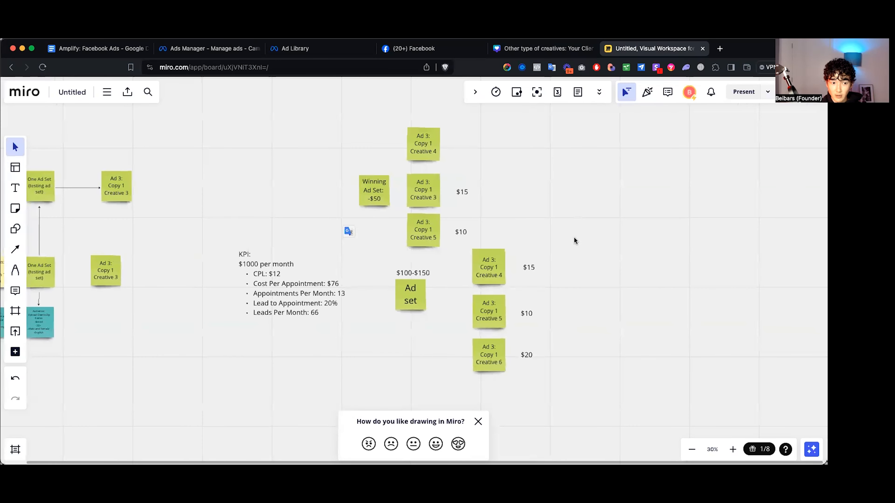